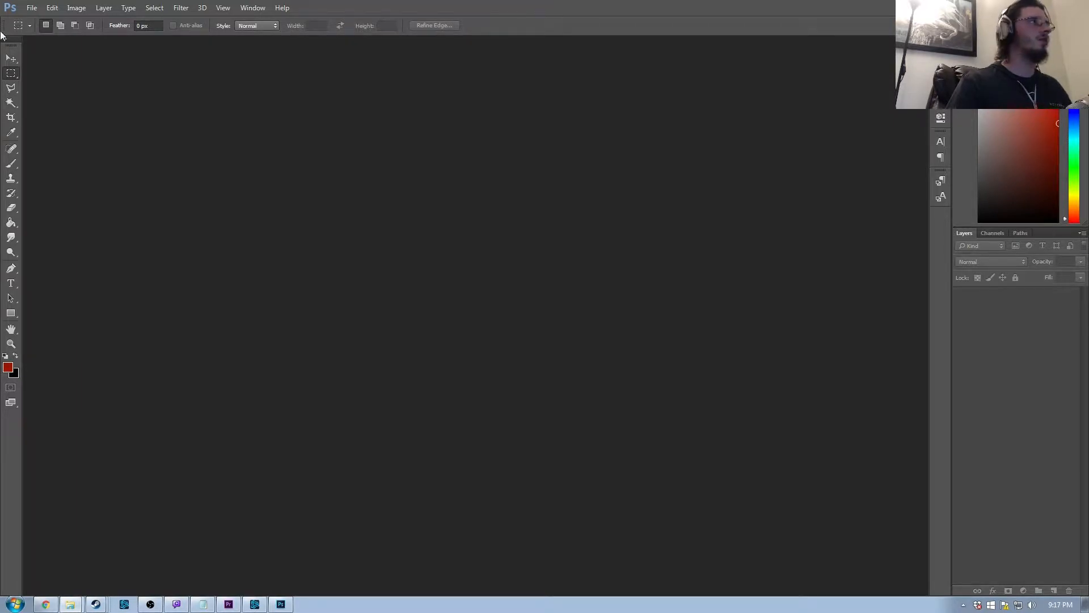
Open the recent file thumbtemplate.psd
left_click(32, 8)
mouse_move(100, 76)
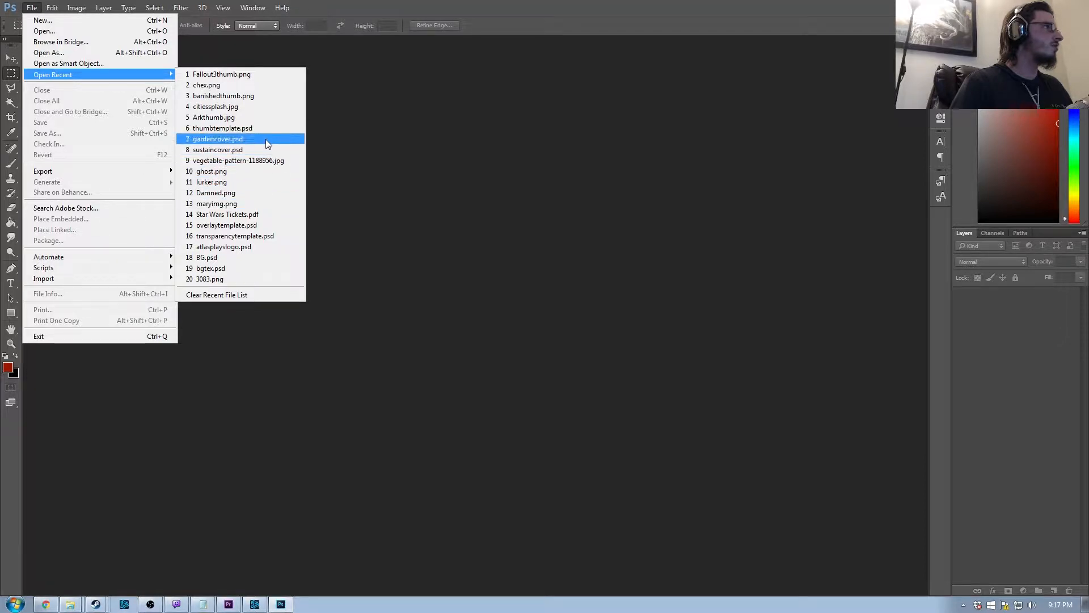
left_click(249, 128)
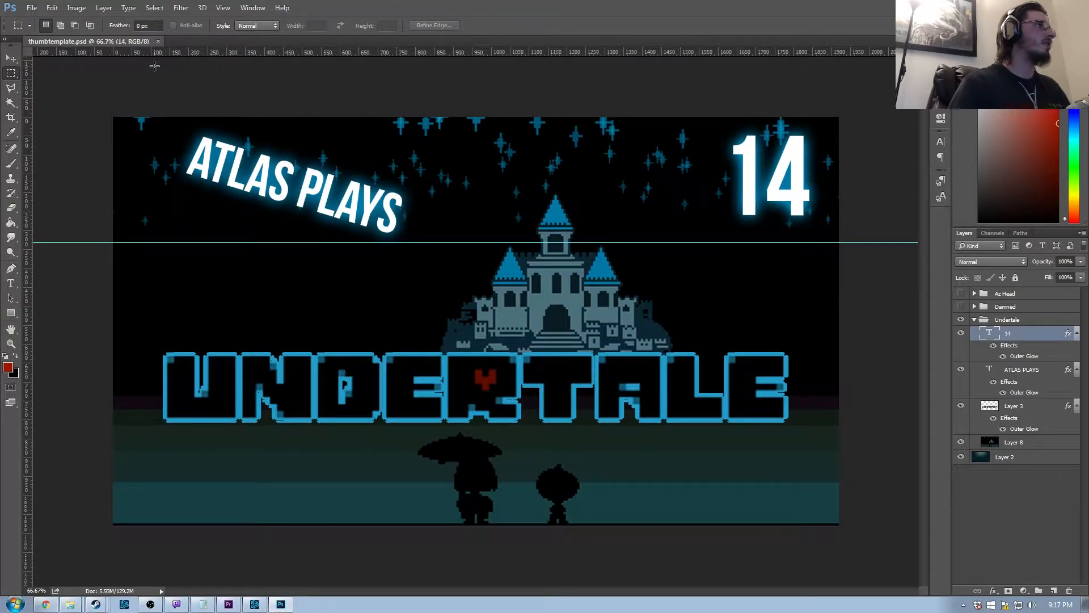
Collapse the Undertale group and preview the Az Head, Damned and Undertale groups in turn, leaving only Layer 2 shown
left_click(961, 323)
left_click(974, 320)
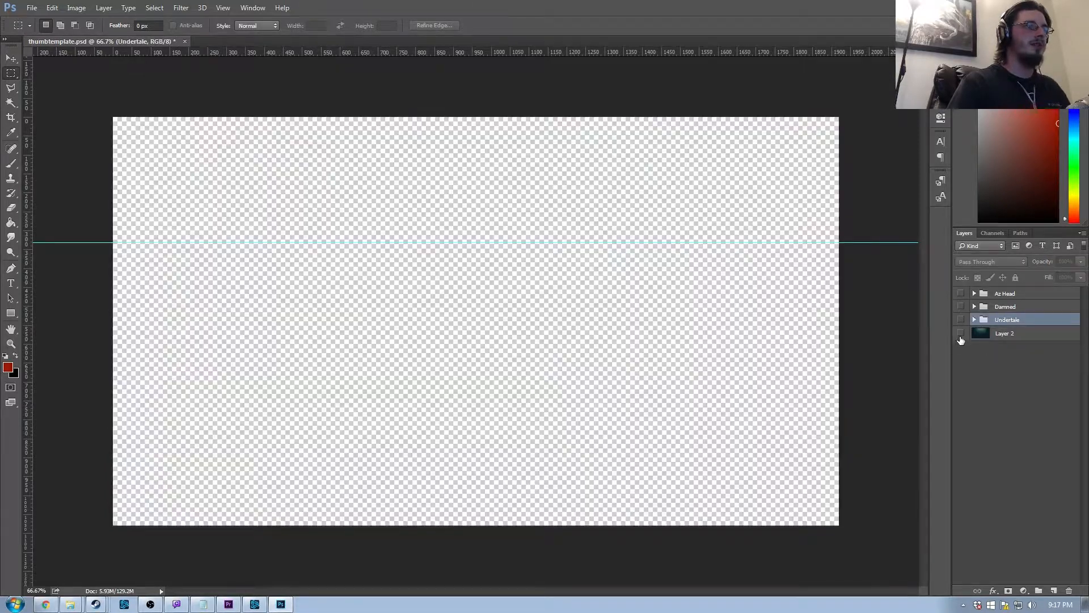
left_click(962, 320)
left_click(962, 319)
left_click(963, 294)
left_click(962, 294)
left_click(961, 307)
left_click(962, 307)
left_click(961, 307)
left_click(962, 307)
left_click(962, 321)
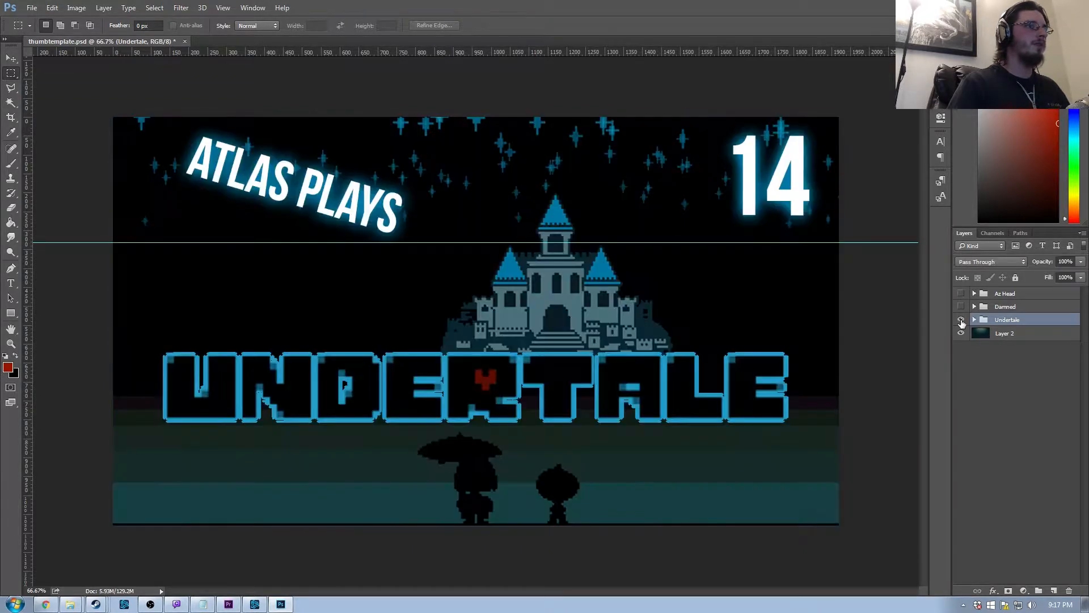
left_click(961, 321)
left_click(962, 307)
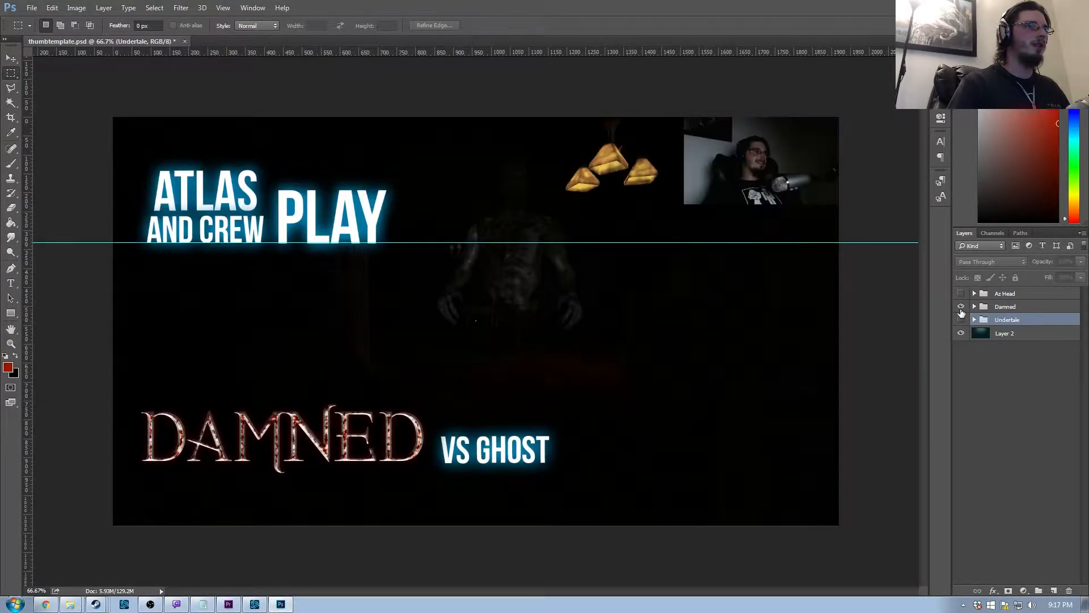
left_click(961, 307)
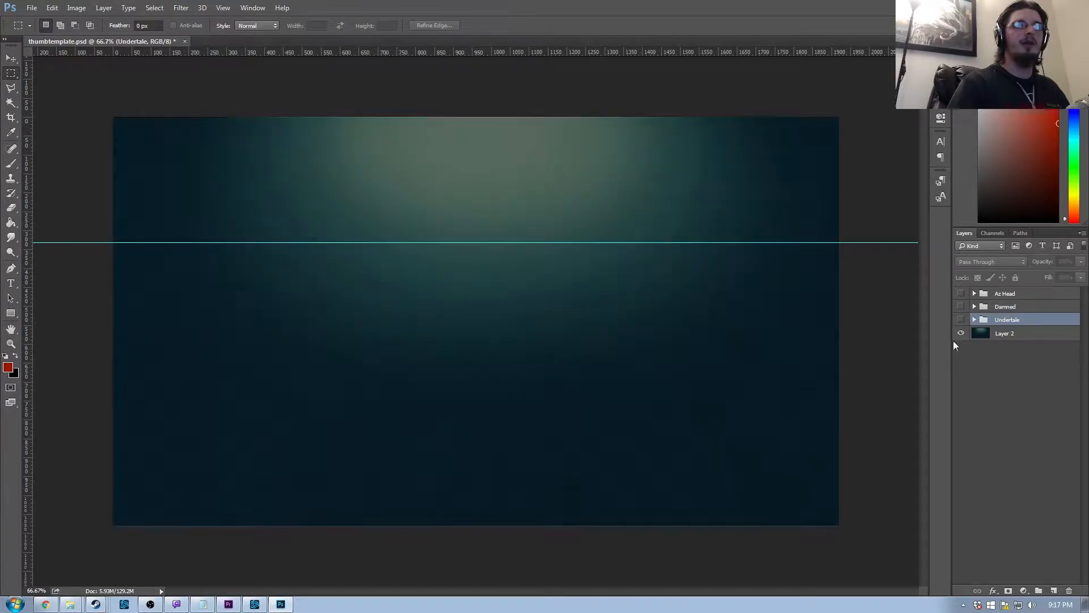
Expand the Undertale group, select its 14 text layer and turn the group's visibility on
left_click(974, 319)
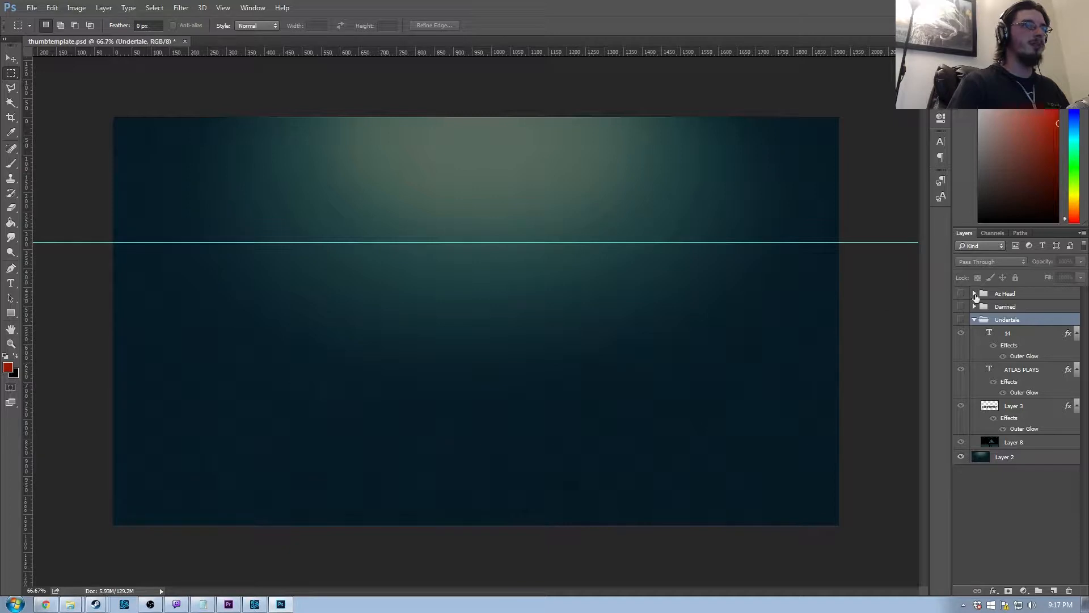
left_click_drag(1004, 336, 970, 330)
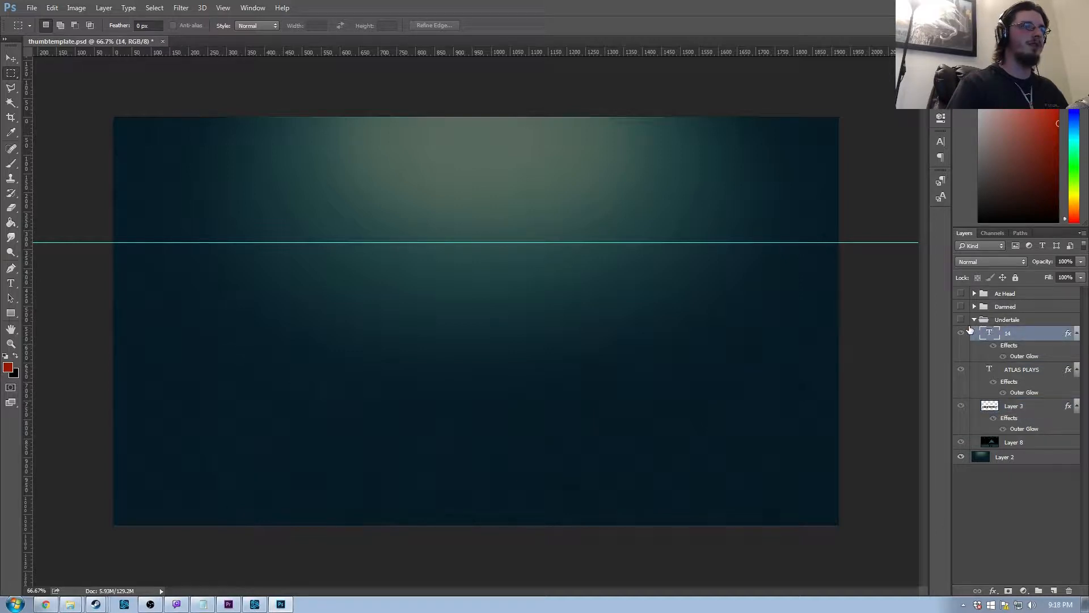
left_click(964, 322)
left_click(960, 330)
left_click(962, 323)
left_click(961, 322)
left_click(961, 331)
left_click(961, 321)
left_click(961, 321)
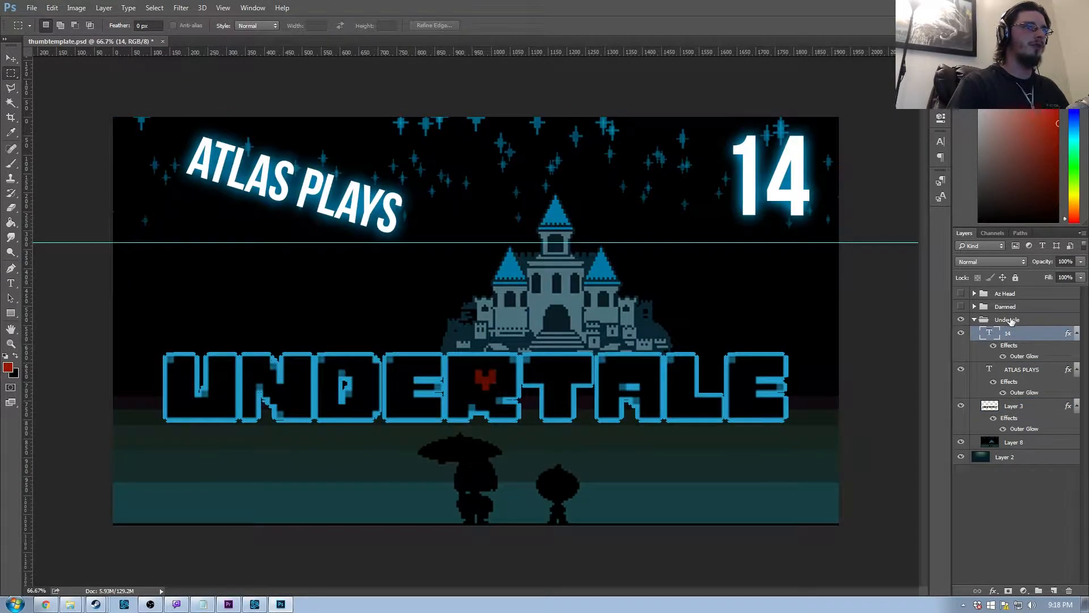
Hide and reshow the ATLAS PLAYS, Layer 3 and Layer 8 layers one by one to examine what each contributes
left_click(961, 369)
left_click(961, 370)
left_click(961, 406)
left_click(961, 406)
left_click(961, 442)
left_click(961, 442)
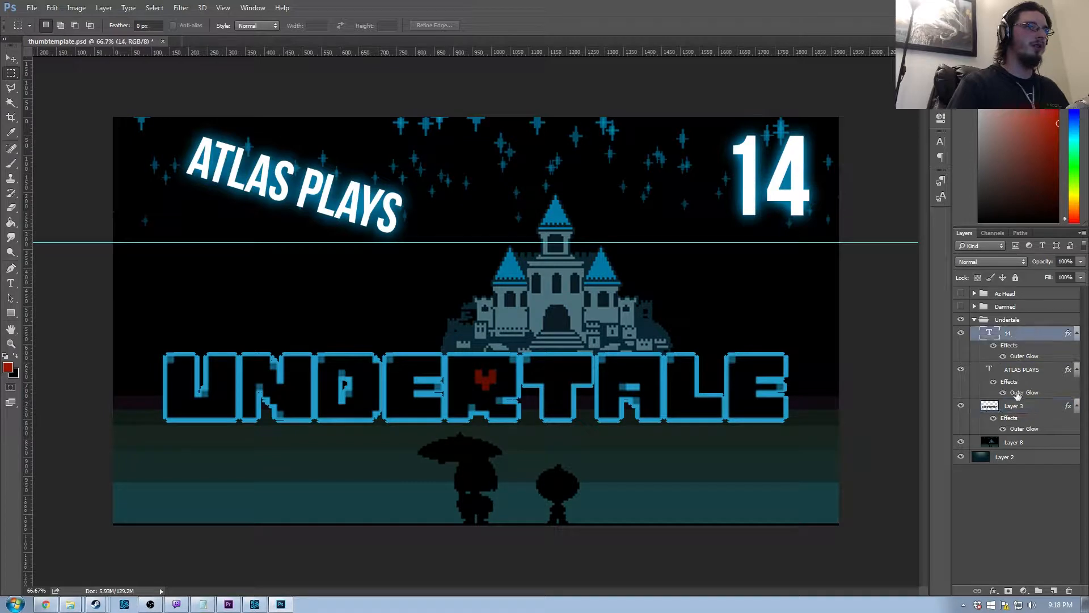
Select the ATLAS PLAYS layer and toggle Layer 3's effects off and on to compare the title with and without its outer glow
left_click(1016, 417)
left_click(1018, 370)
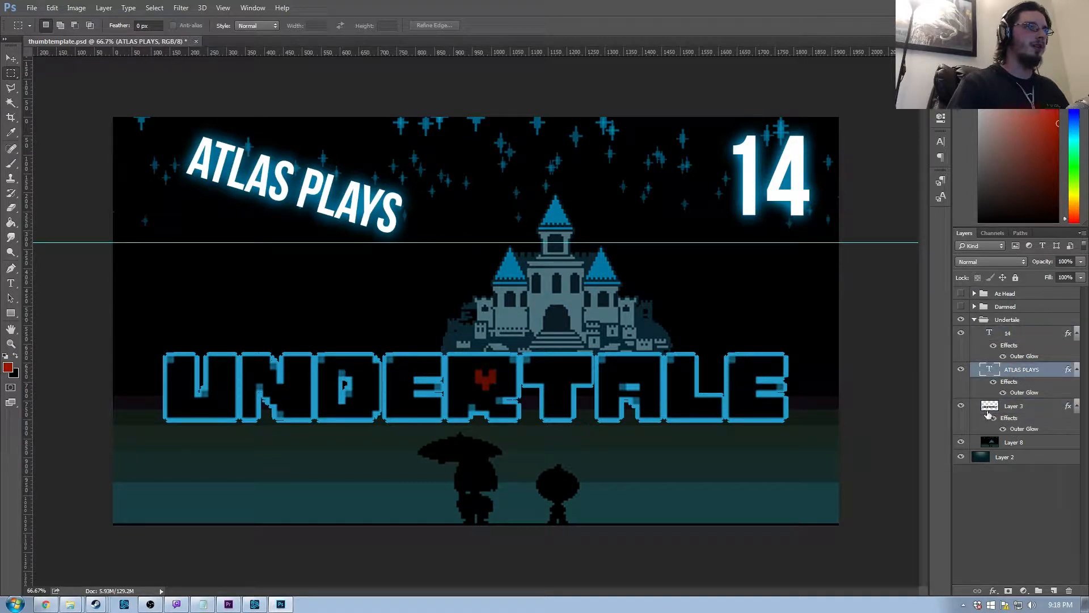
left_click(993, 420)
left_click(992, 420)
left_click(993, 420)
left_click(993, 420)
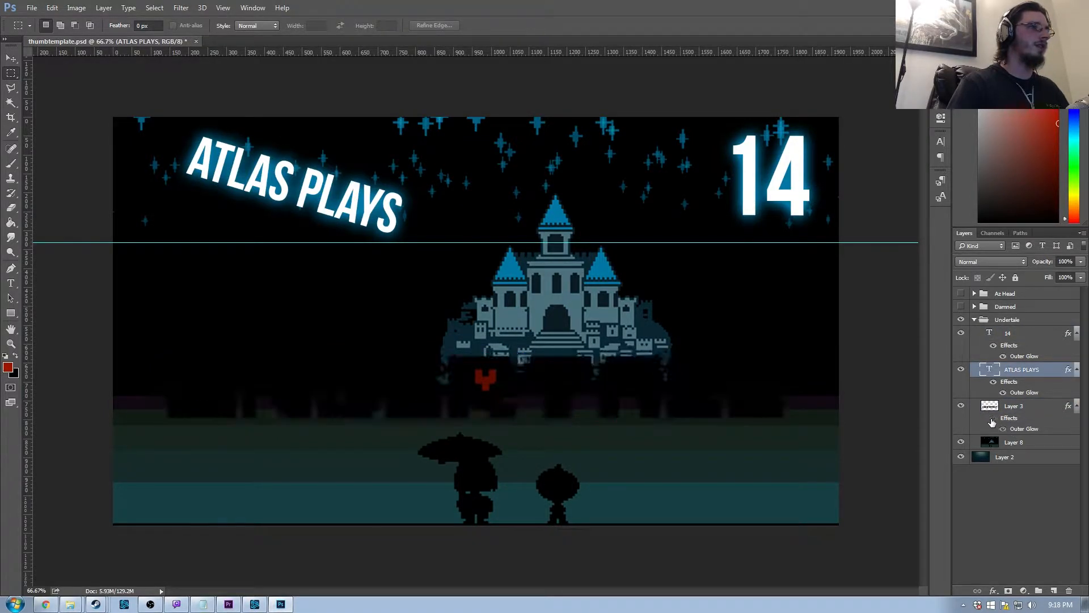
left_click(993, 420)
left_click(993, 420)
left_click(993, 420)
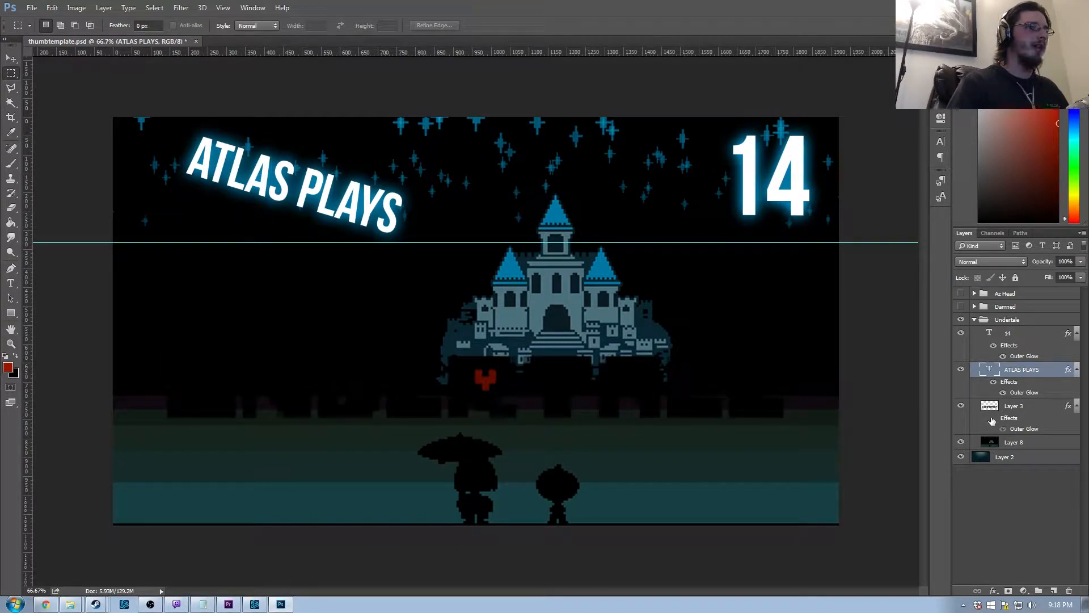
left_click(993, 420)
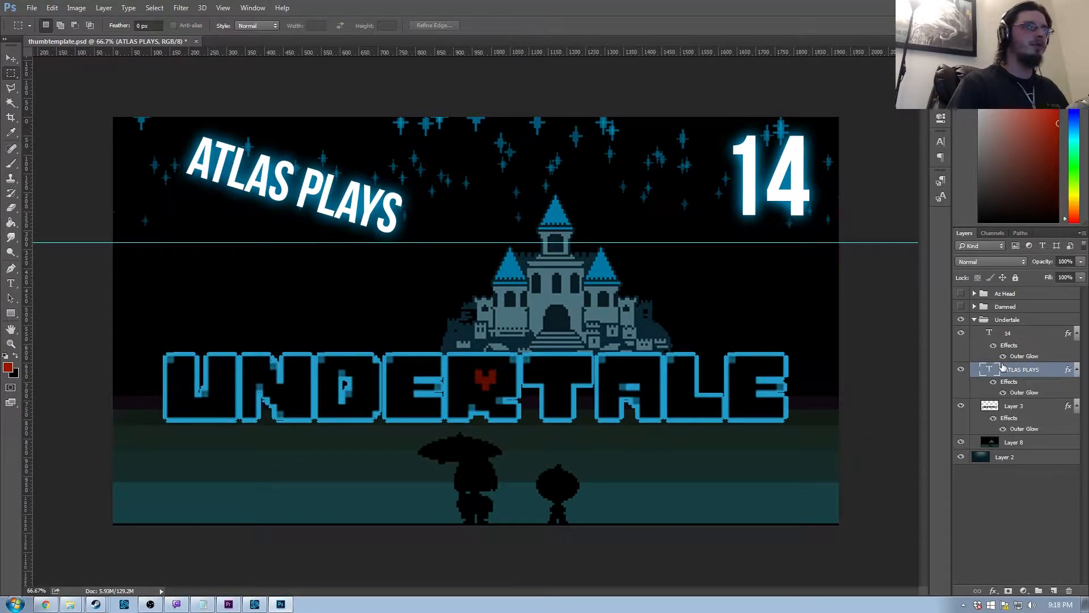
Toggle the effects of the ATLAS PLAYS and 14 text layers off and on to compare their outer glow
left_click(993, 382)
left_click(992, 382)
left_click(992, 382)
left_click(992, 382)
left_click(993, 383)
left_click(993, 383)
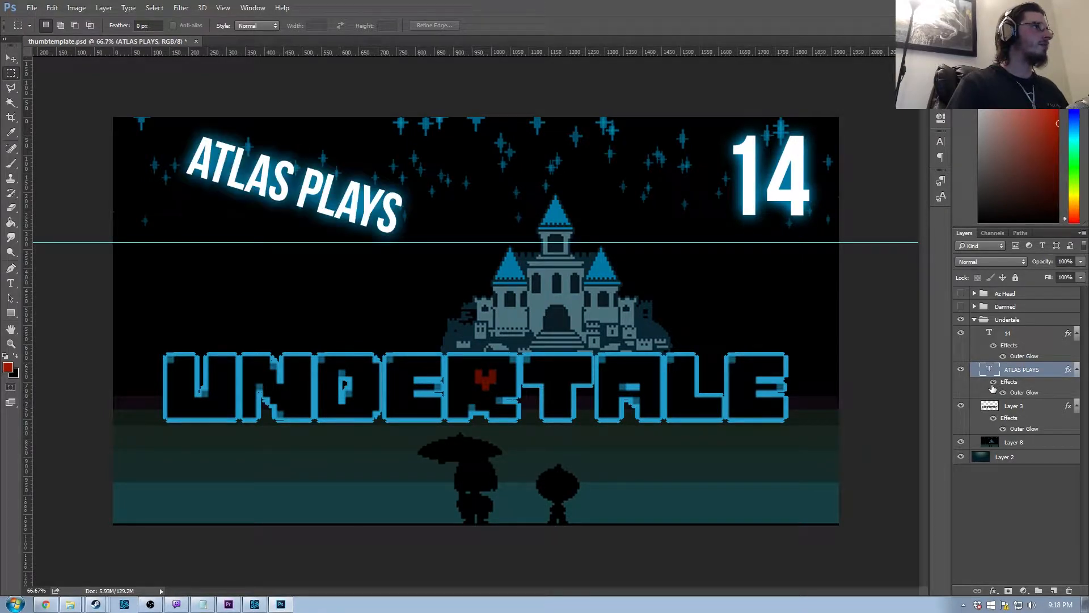
left_click(994, 346)
left_click(993, 346)
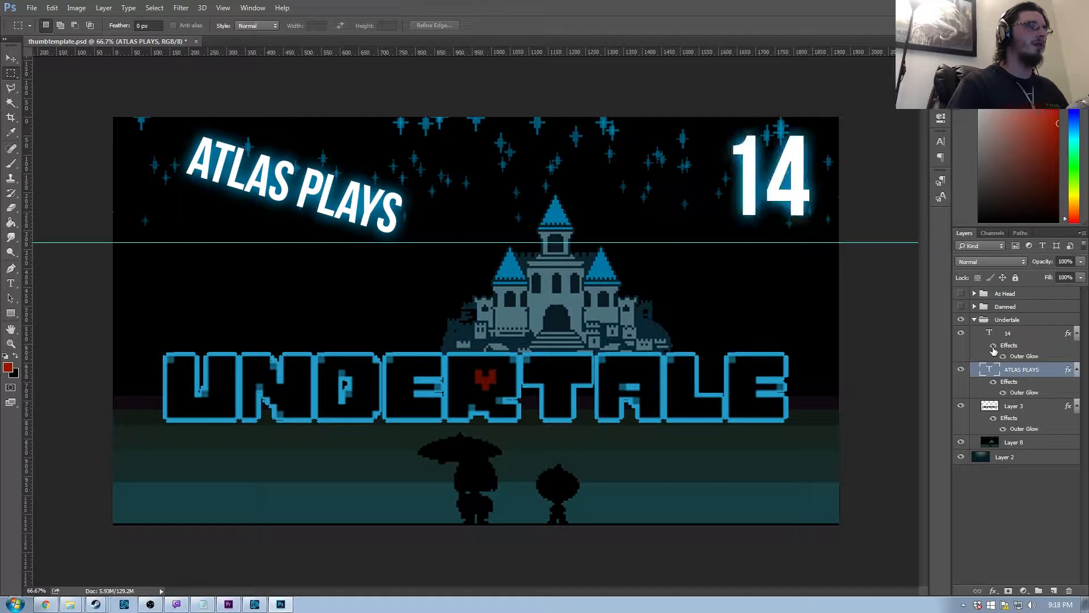
left_click(994, 346)
left_click(993, 346)
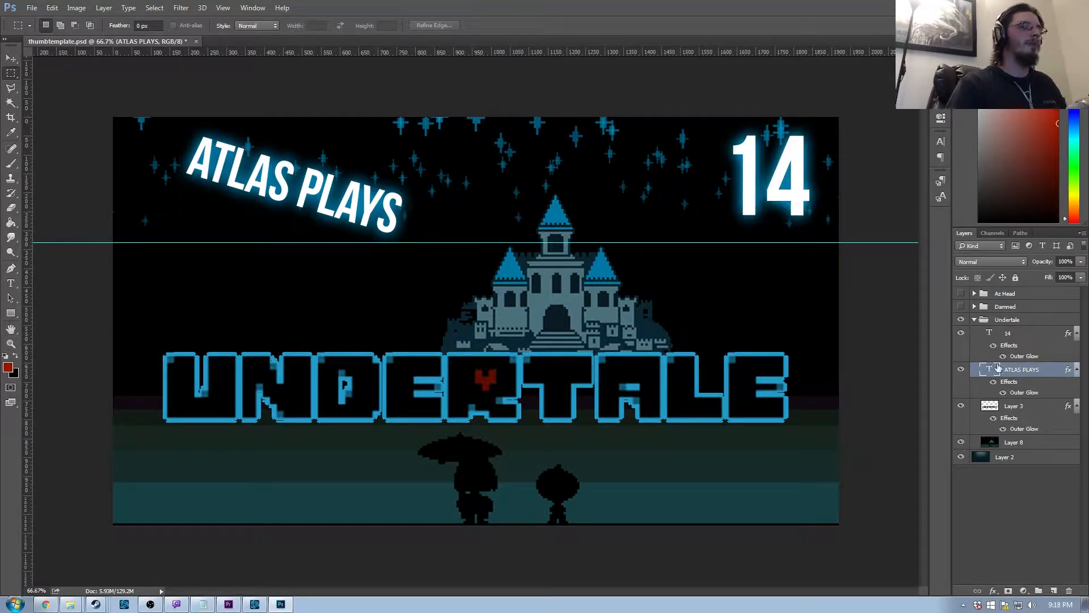
Collapse the Undertale group and hide it
left_click(975, 319)
left_click(961, 321)
left_click(962, 321)
left_click(961, 321)
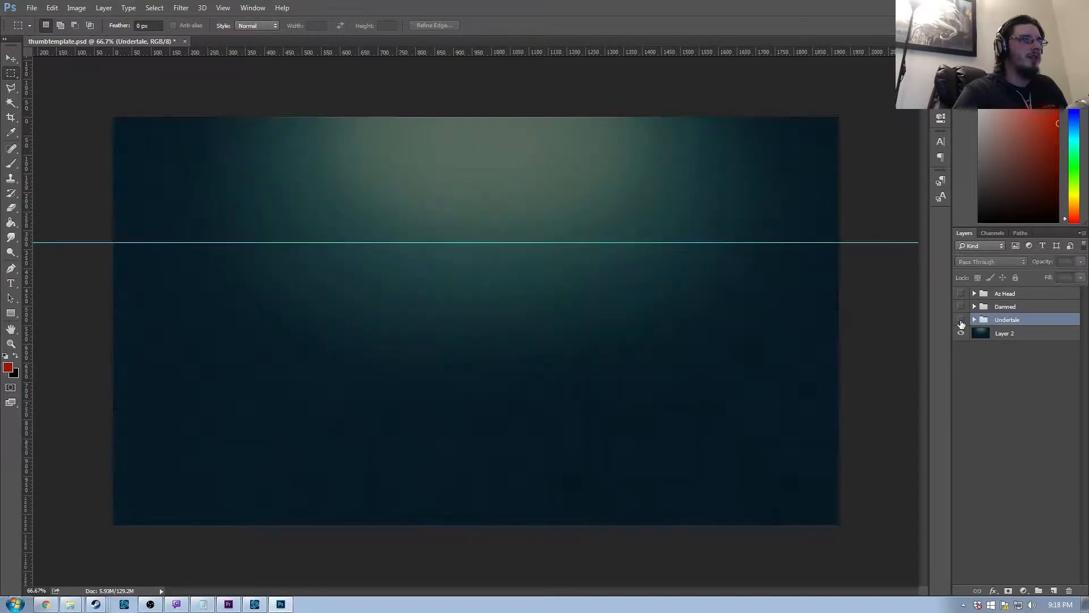
Create a new 1280 x 720 pixel document named YTThumbEx with a white background
left_click(32, 8)
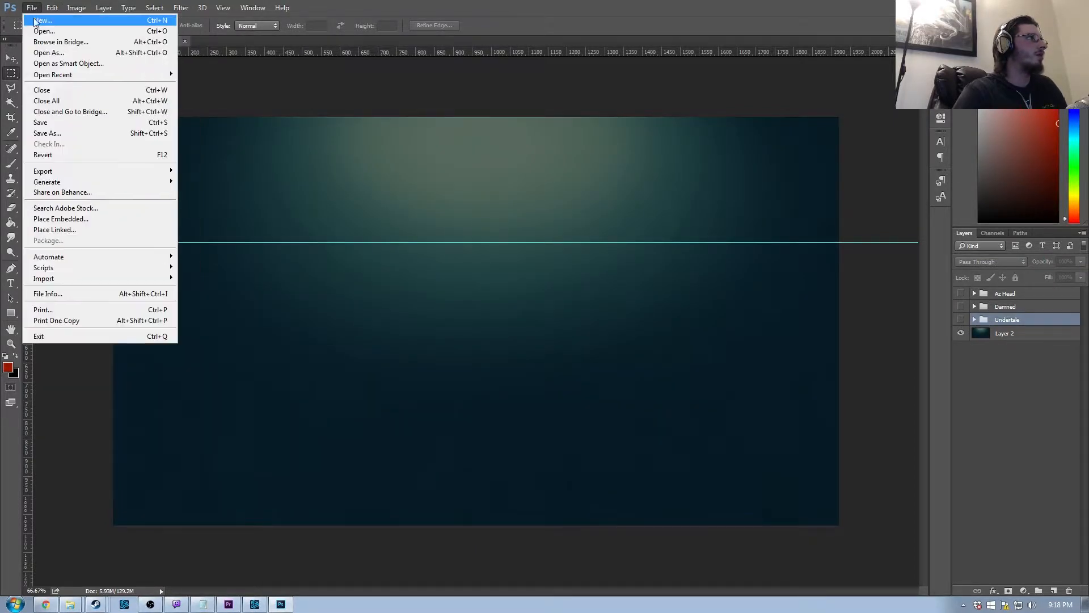
left_click(35, 21)
double_click(502, 195)
double_click(497, 213)
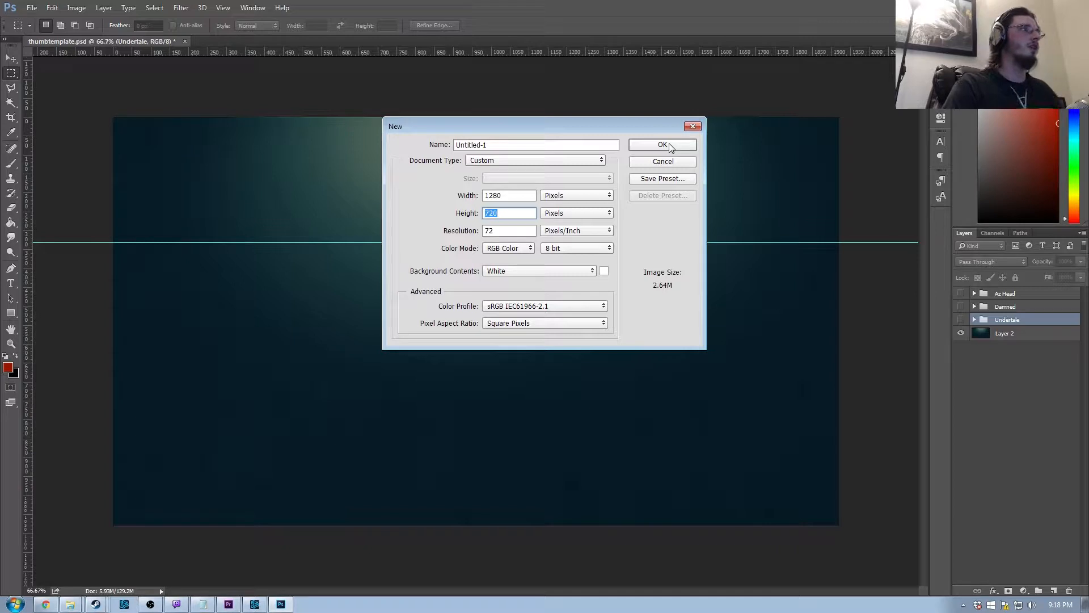
left_click_drag(532, 144, 376, 146)
type("ThumbEx")
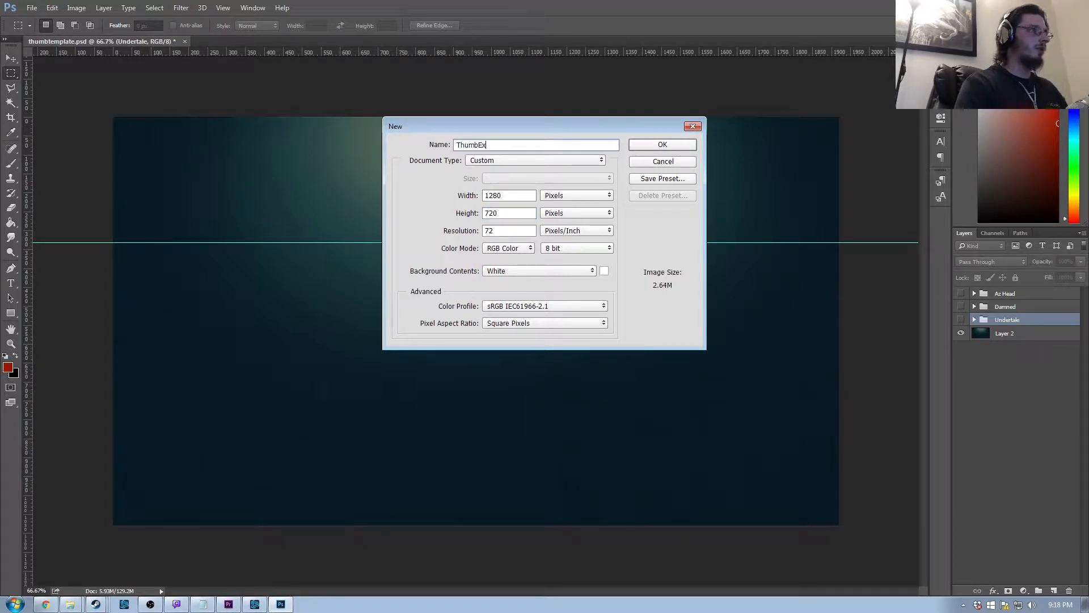
left_click(459, 145)
type("YT")
left_click(662, 145)
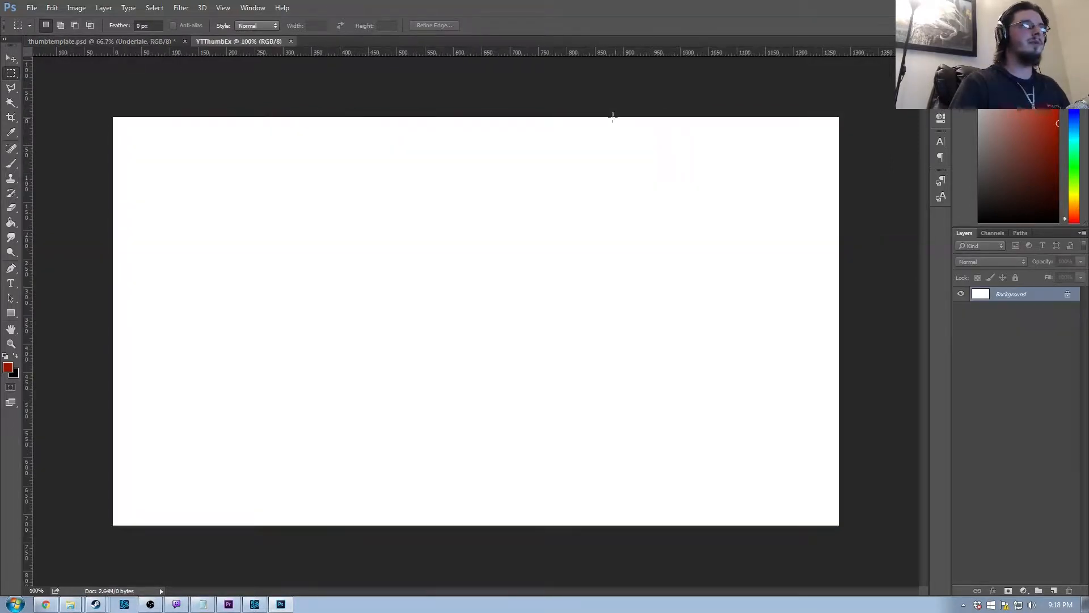
double_click(1035, 300)
left_click(629, 193)
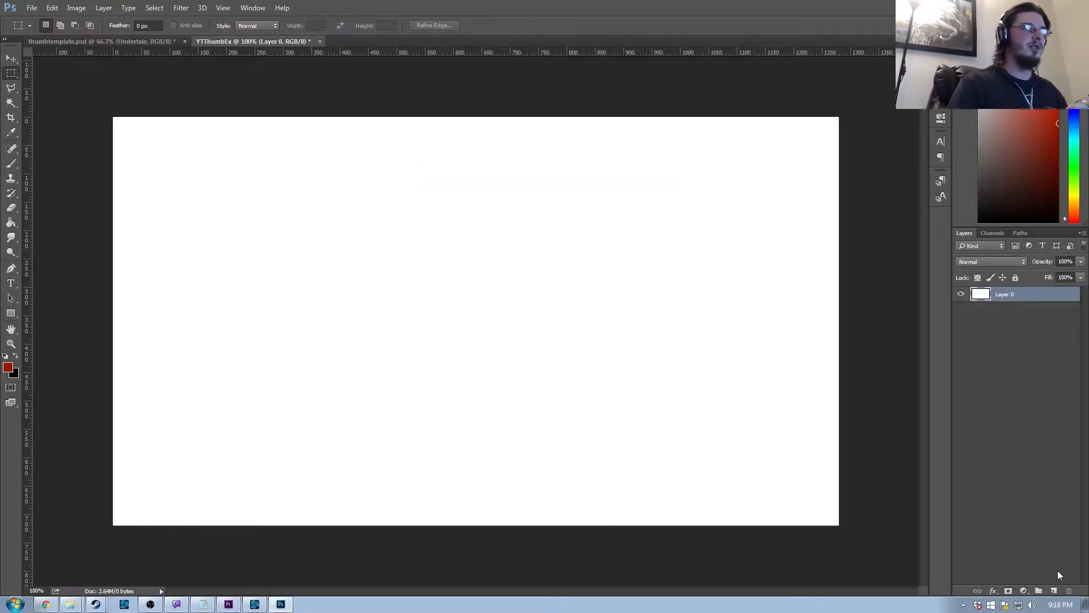
key("ctrl+z")
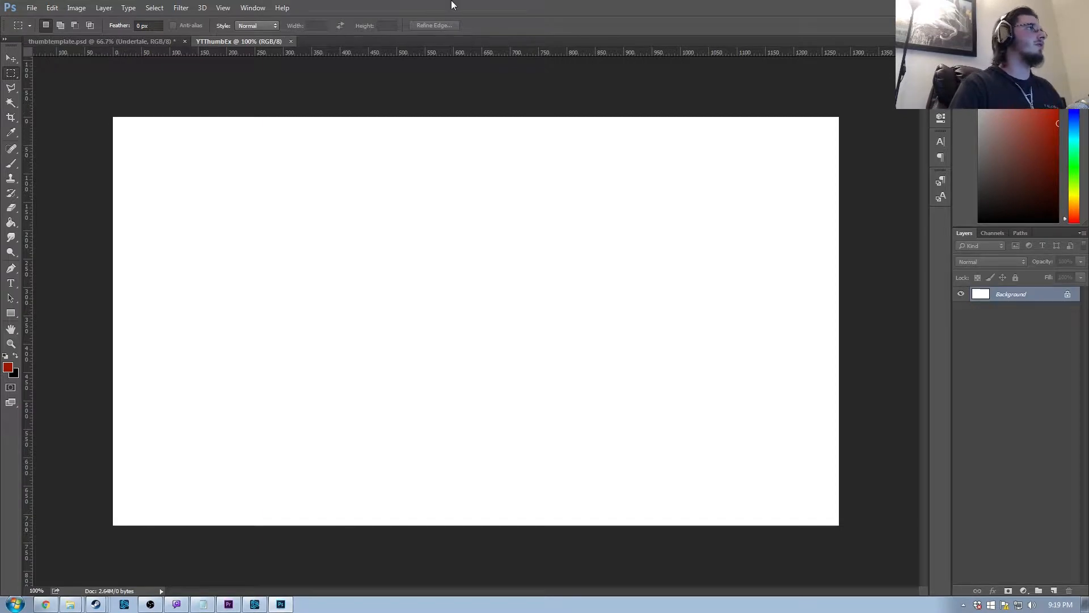
left_click(29, 11)
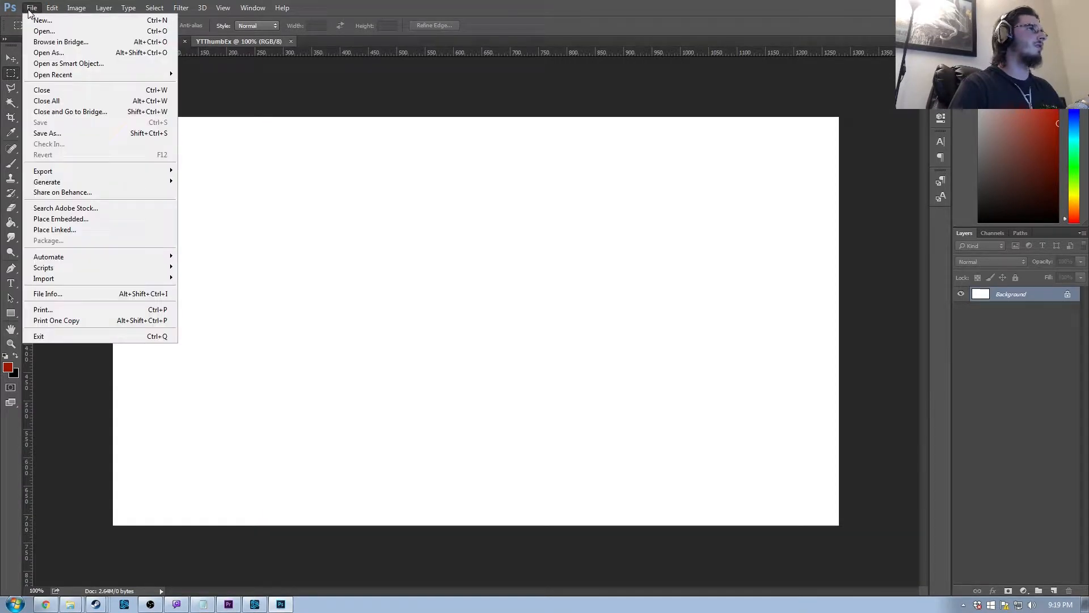
left_click(29, 10)
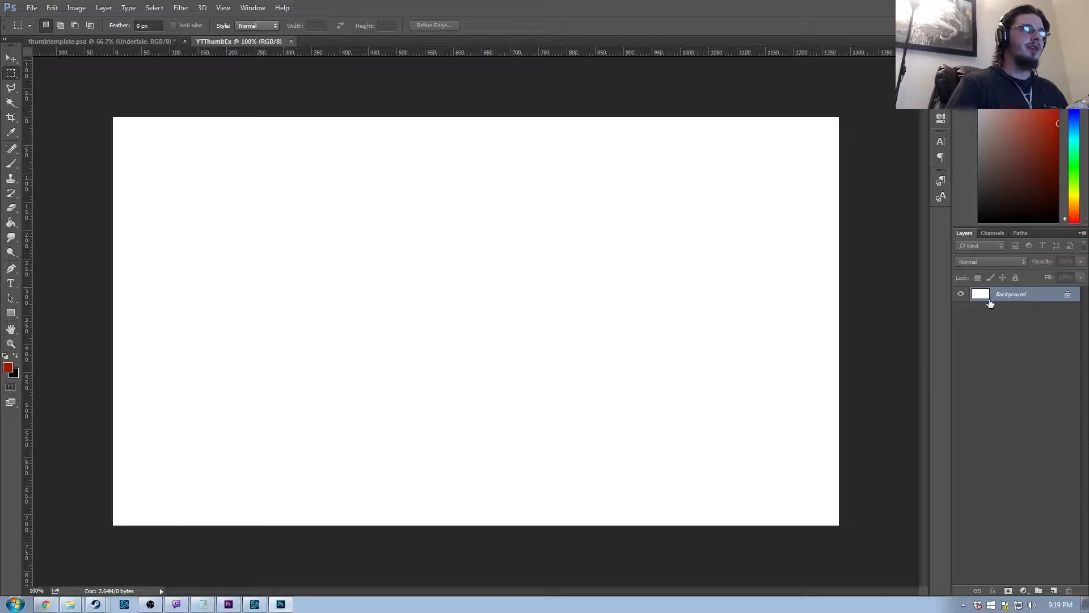
Convert the locked Background into an ordinary layer named Layer 0 and check its visibility toggle
double_click(1039, 295)
left_click(643, 193)
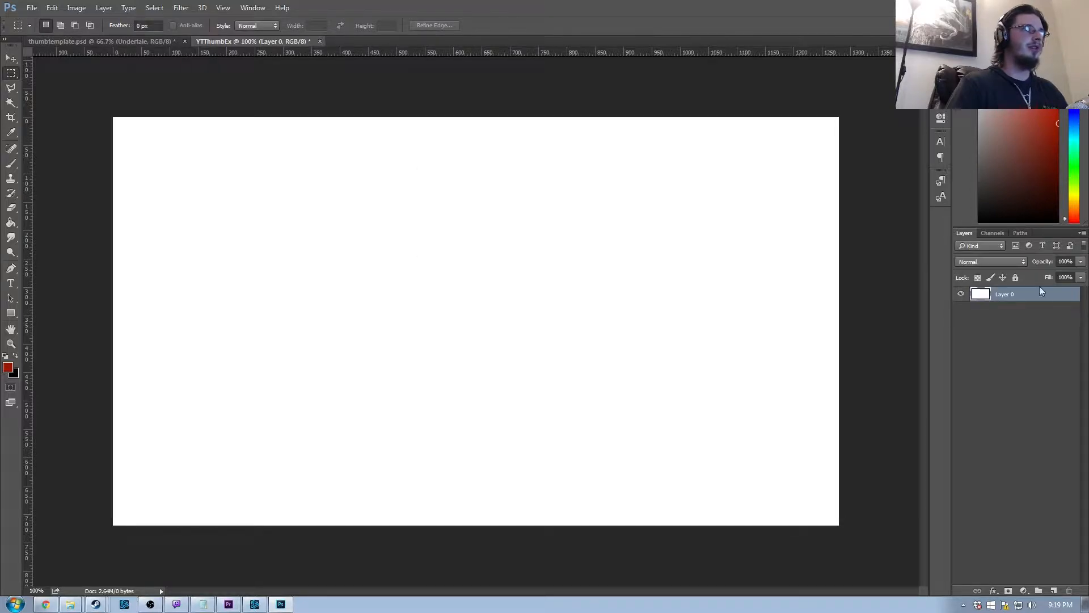
left_click(961, 294)
left_click(961, 294)
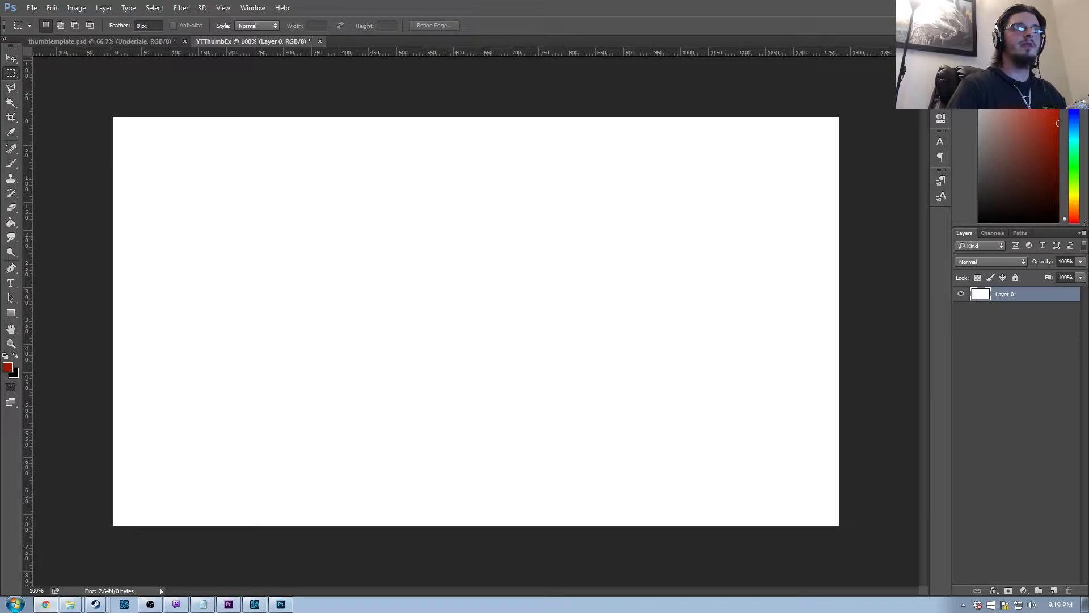
Switch to Chrome and search Google Images for Overwatch
left_click(45, 604)
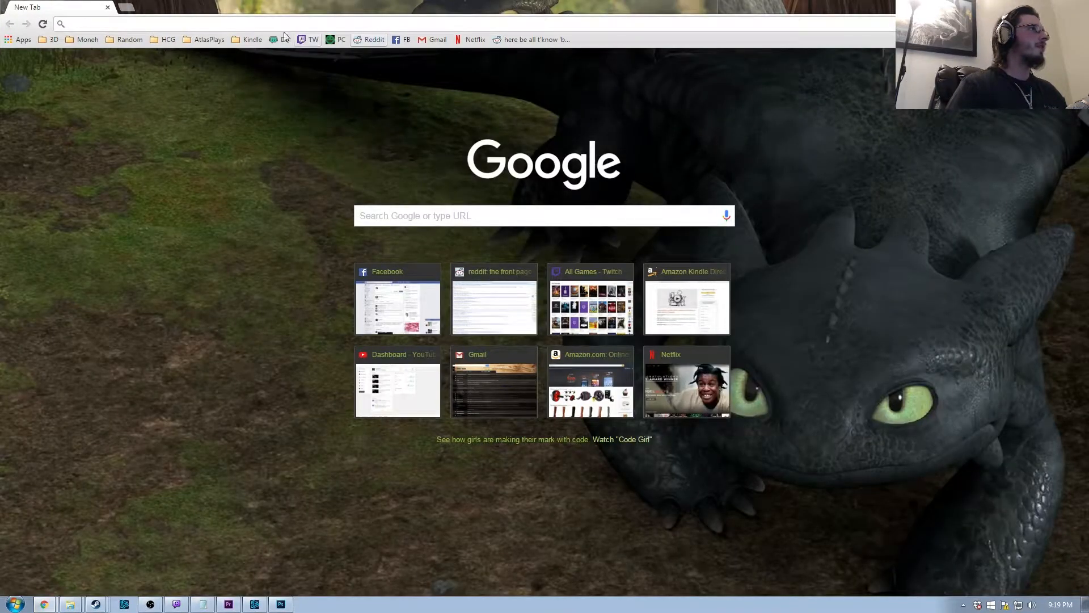
type("Overwatch")
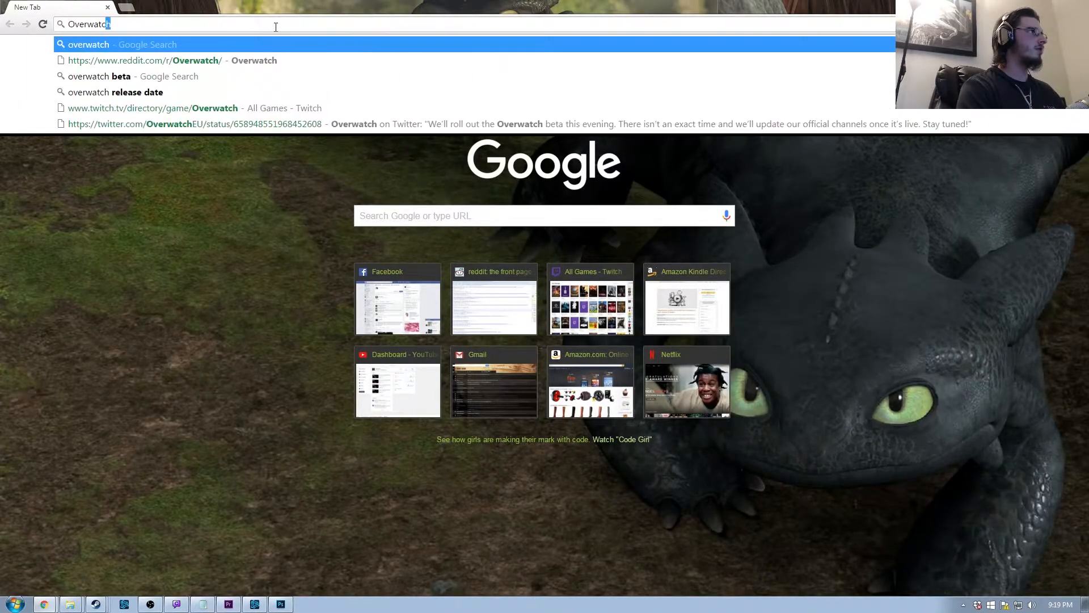
key("Return")
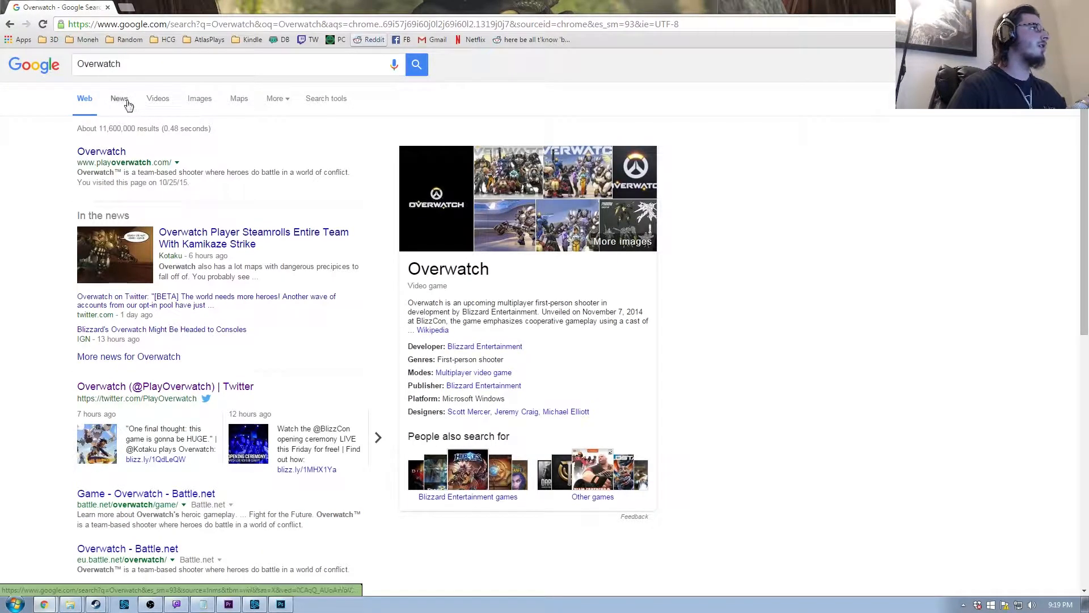
left_click(203, 106)
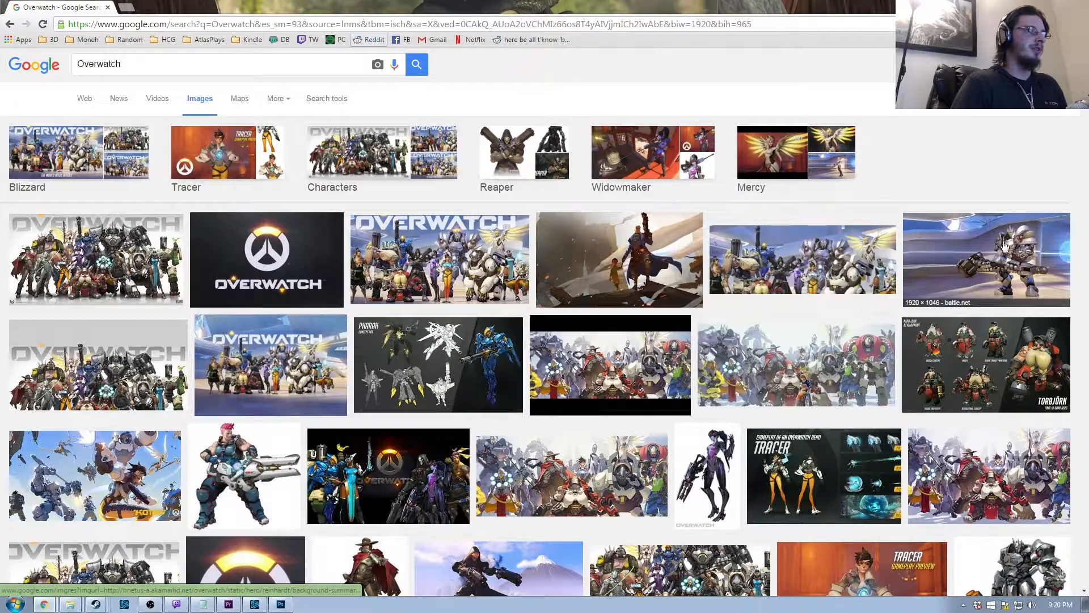
Find the wide Overwatch sky-battle artwork from gamecrate.com in the image results and open it at full size
scroll(11, 288, "down", 3)
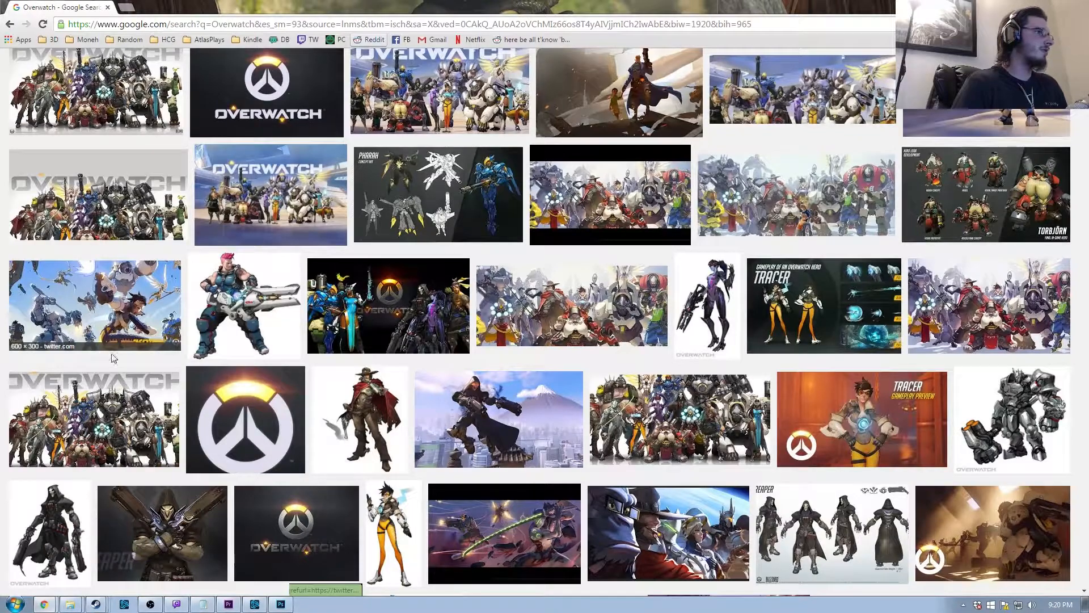
scroll(397, 310, "down", 3)
scroll(397, 309, "down", 3)
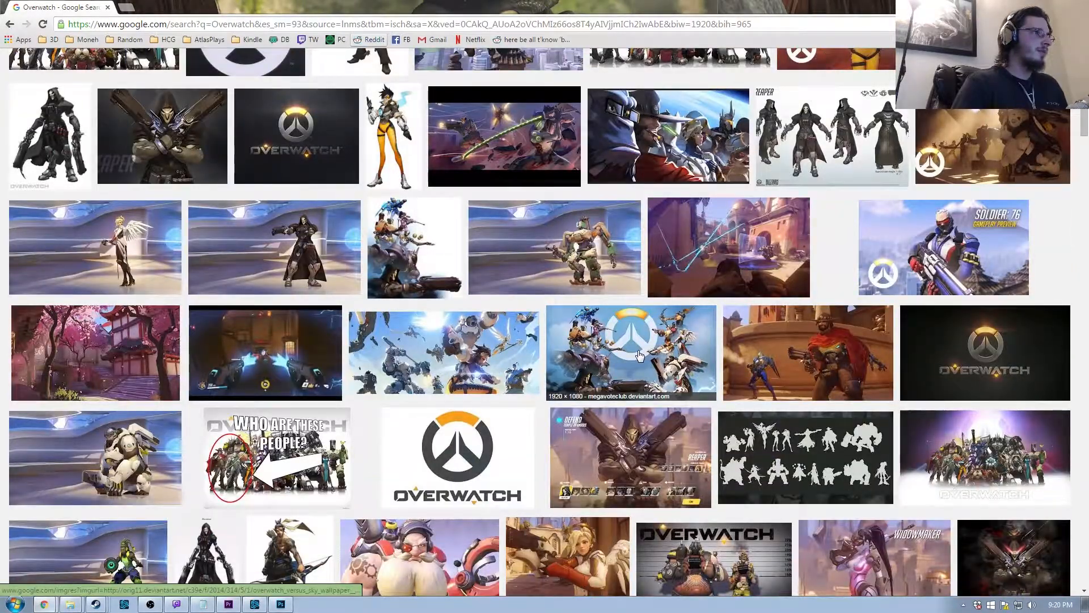
scroll(408, 338, "up", 3)
scroll(408, 338, "up", 1)
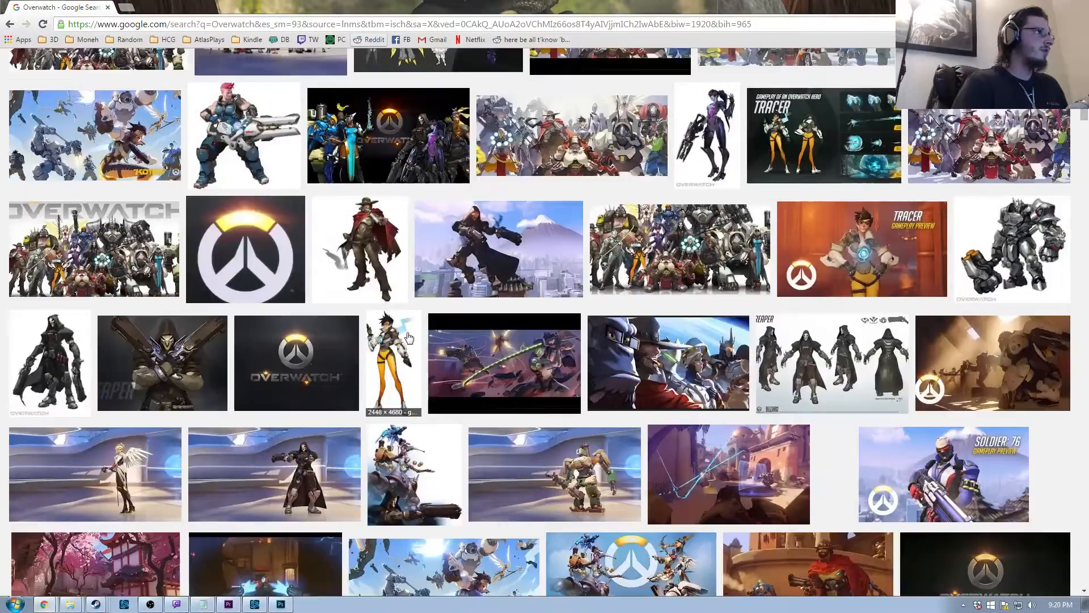
scroll(470, 345, "down", 4)
left_click(470, 345)
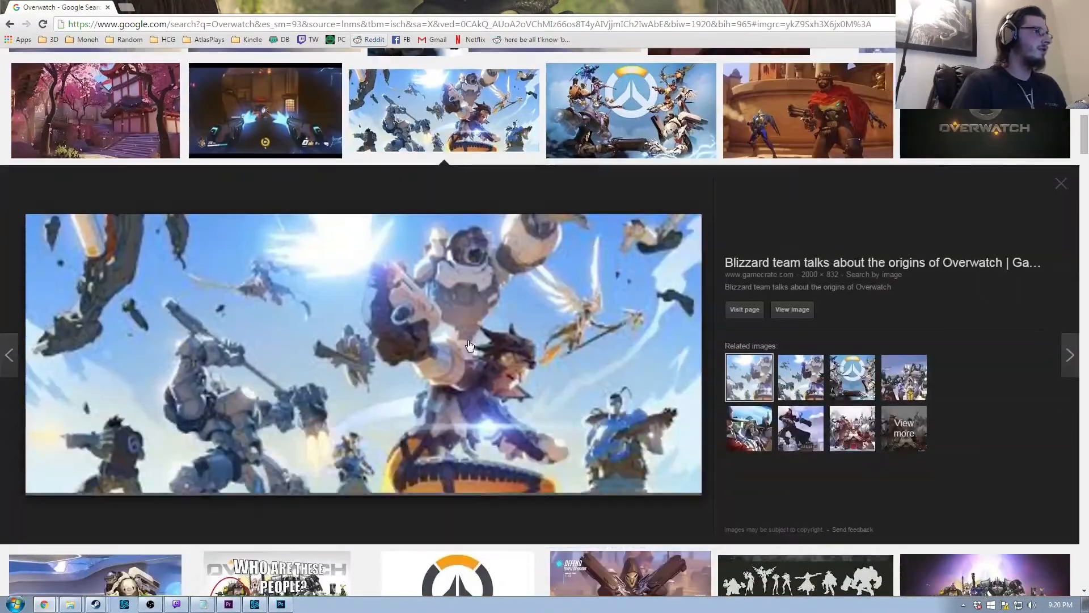
left_click(806, 311)
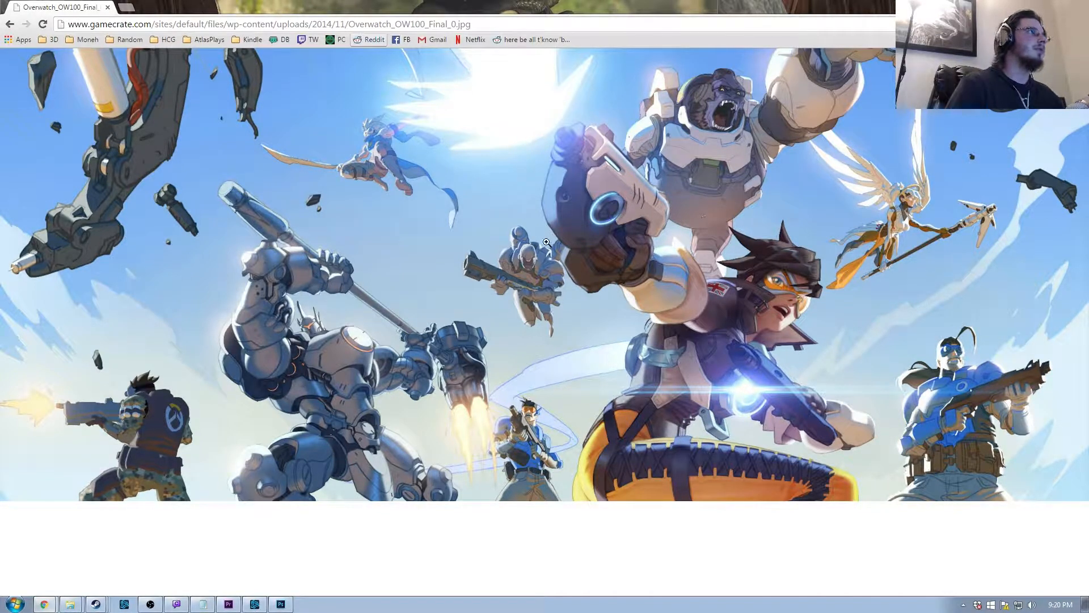
Save the full-size artwork as the JPEG Overwatch_OW100_Final_0 in the RawLogos folder
right_click(450, 281)
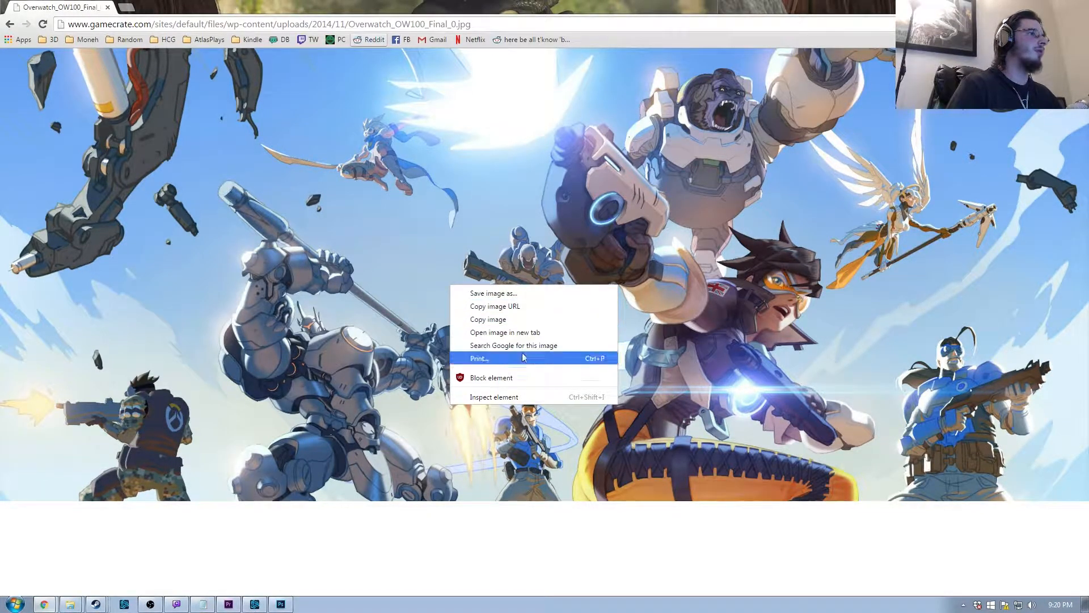
left_click(546, 172)
scroll(432, 274, "left", 1)
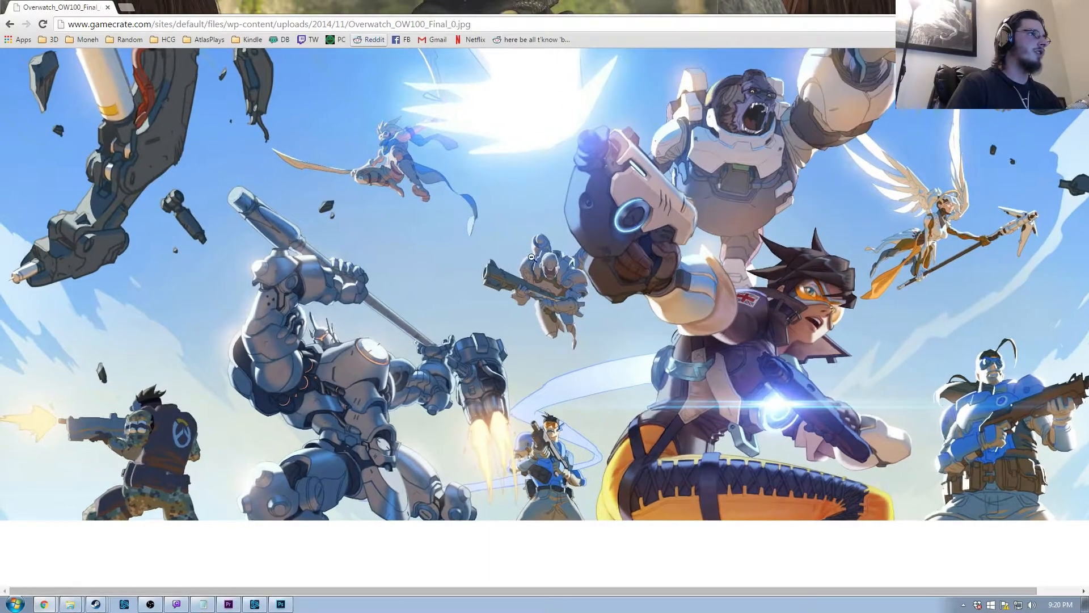
left_click(766, 304)
right_click(532, 248)
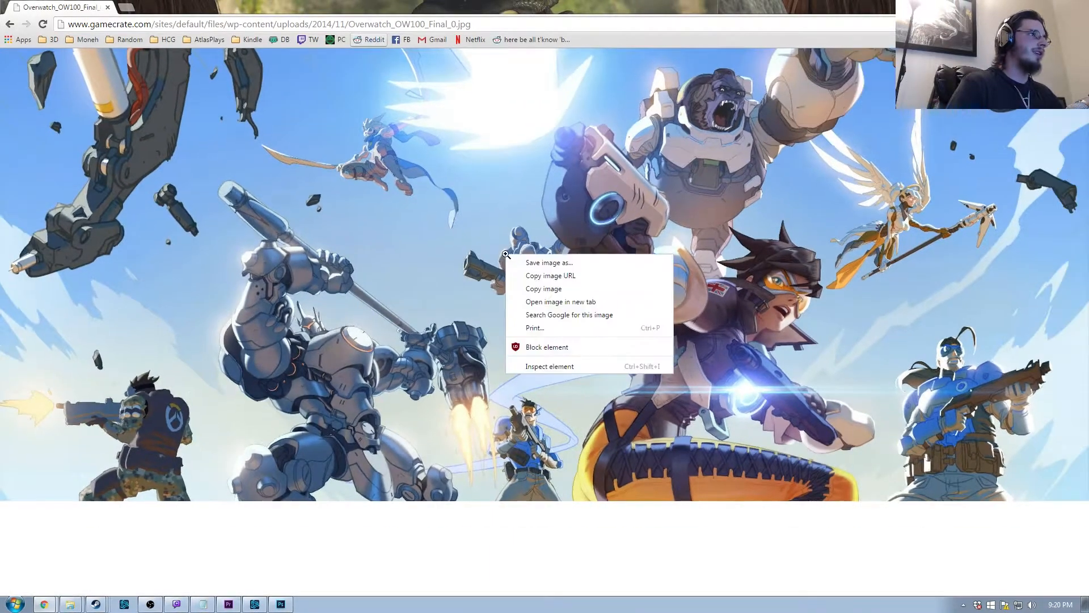
left_click(550, 263)
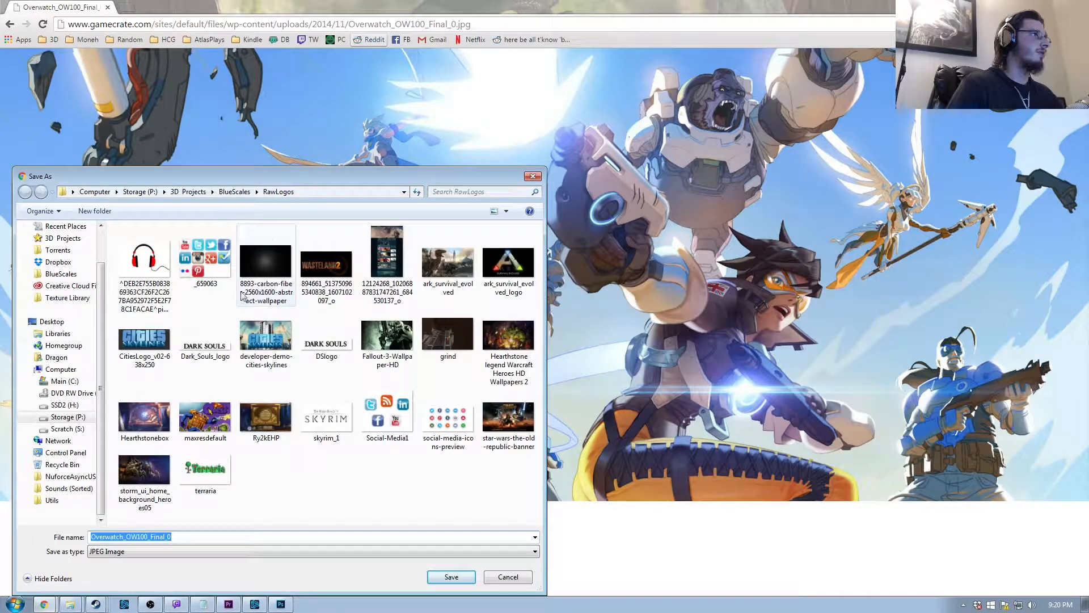
left_click_drag(321, 190, 322, 188)
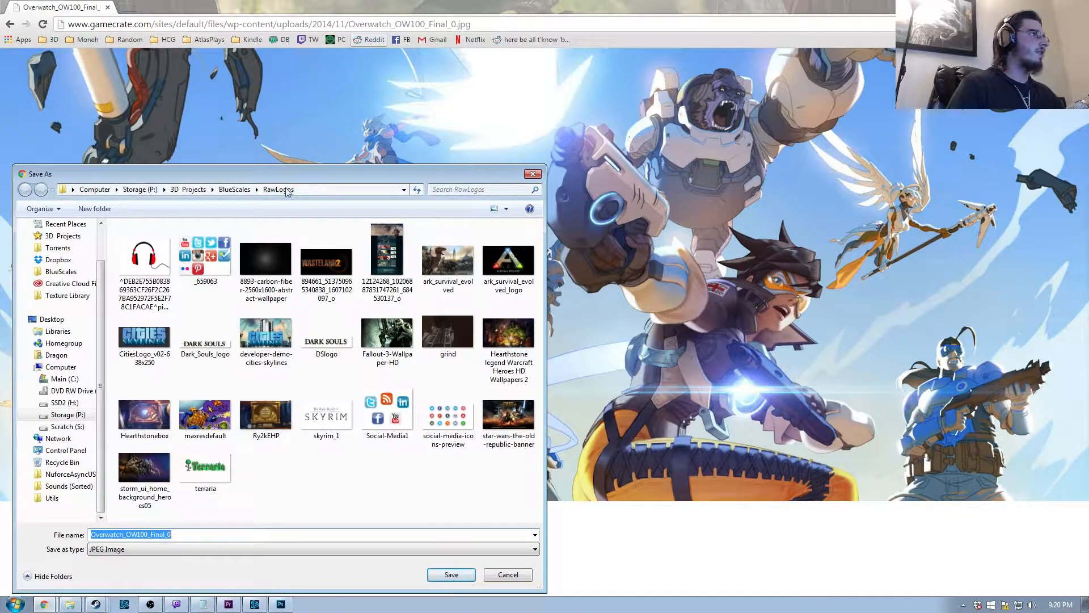
left_click(434, 576)
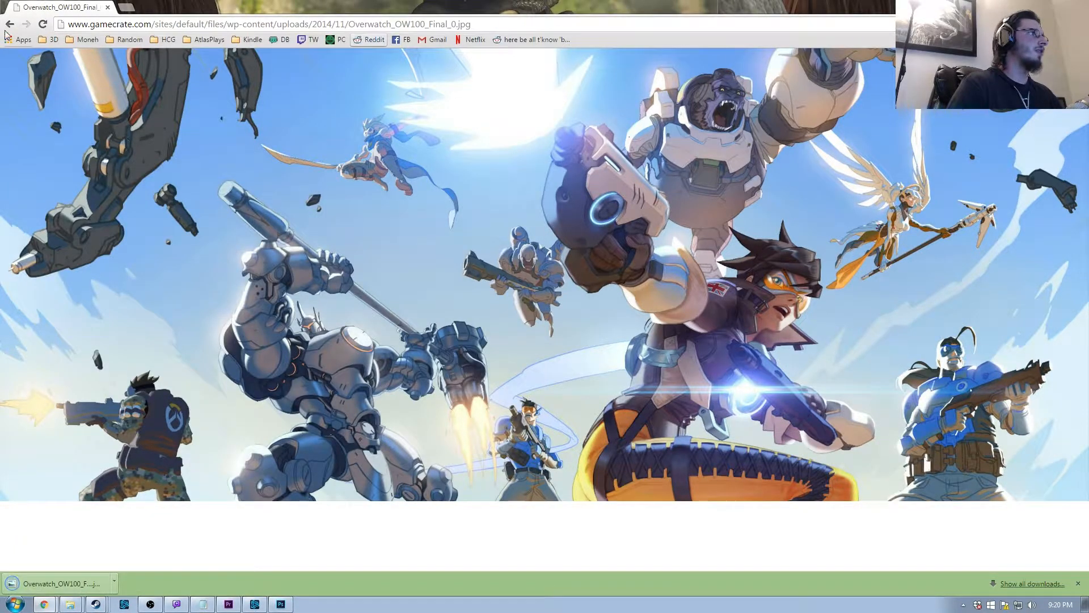
Return to the image search, look for Overwatch logo, and narrow the results to transparent versions
left_click(9, 24)
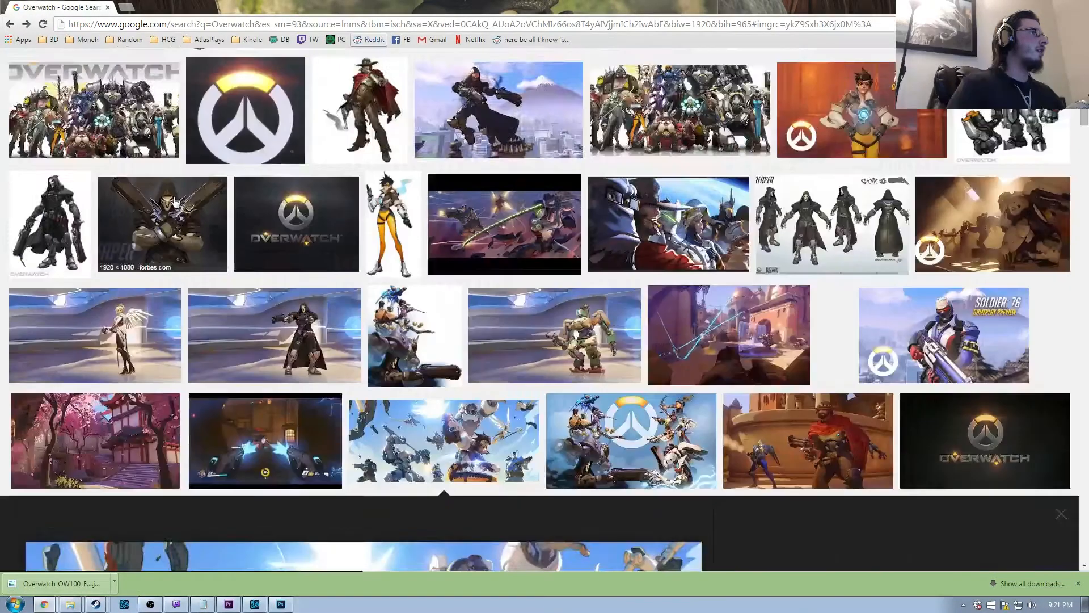
scroll(193, 205, "up", 9)
left_click(139, 61)
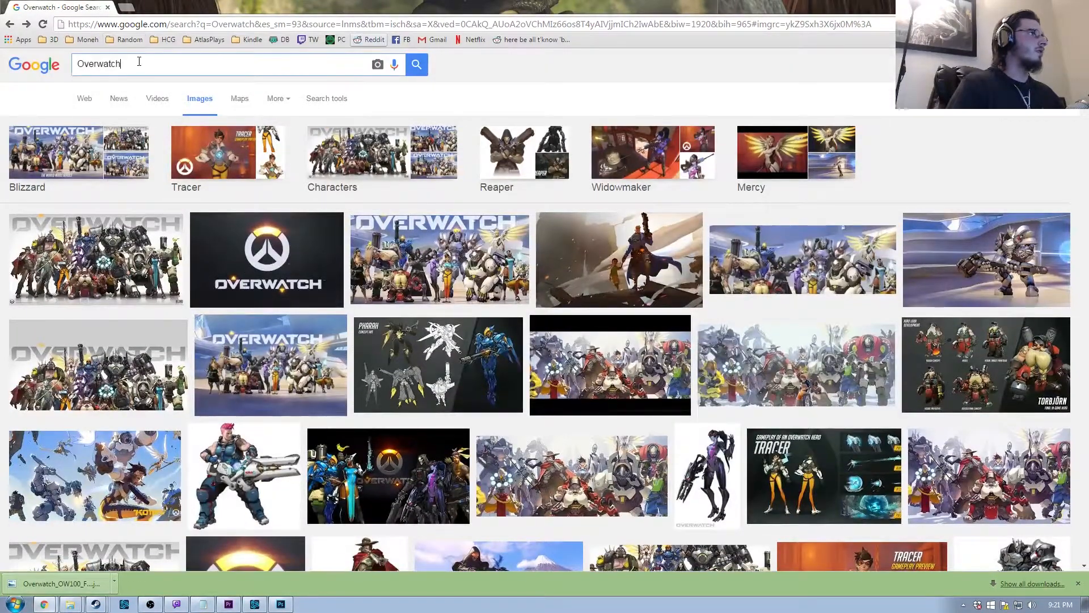
type("logo")
key("Return")
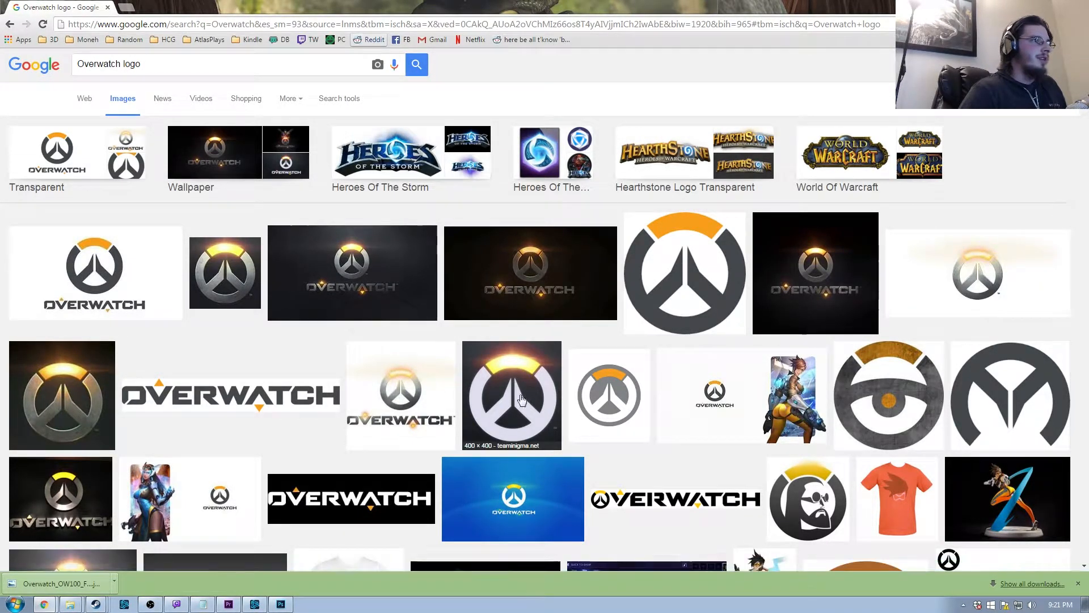
left_click(101, 173)
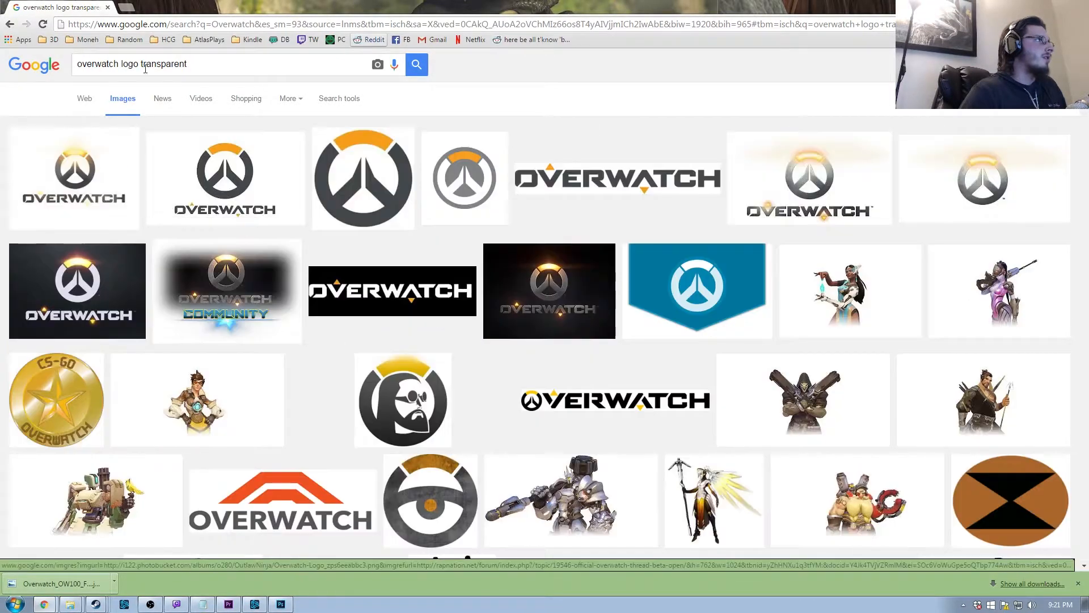
left_click_drag(141, 65, 226, 60)
left_click(226, 62)
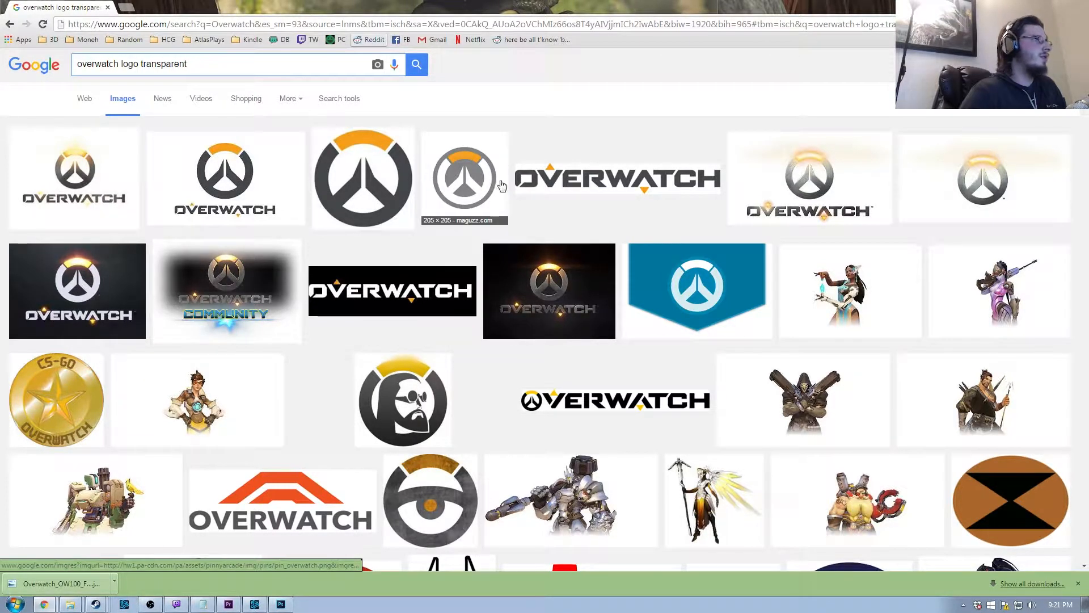
Open the glowing 822 x 440 Overwatch logo from thenerdstash.com at full size and save it as a PNG in RawLogos
left_click(797, 182)
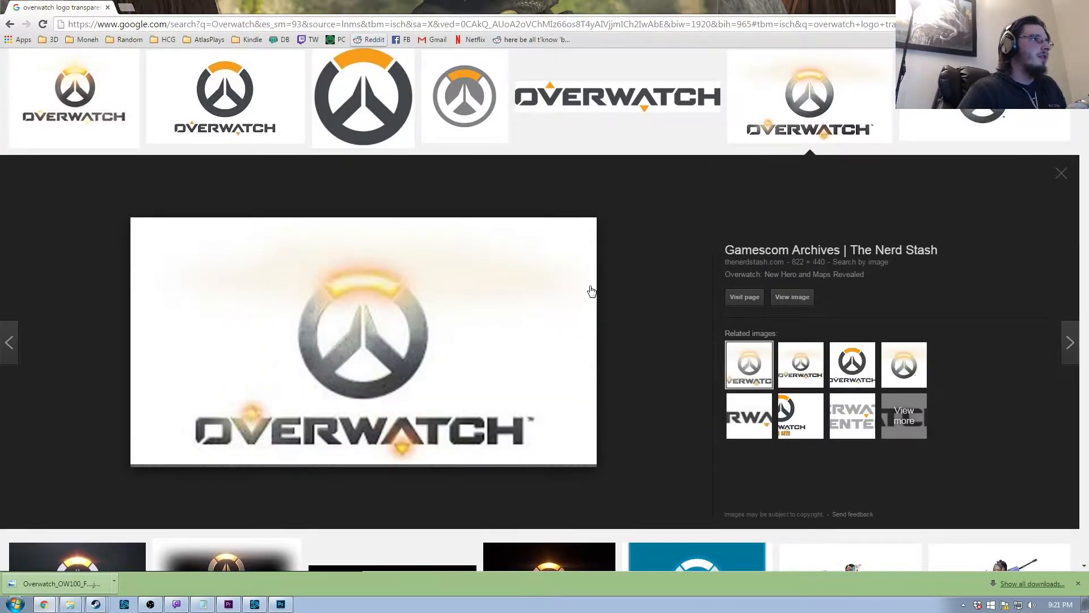
left_click(808, 301)
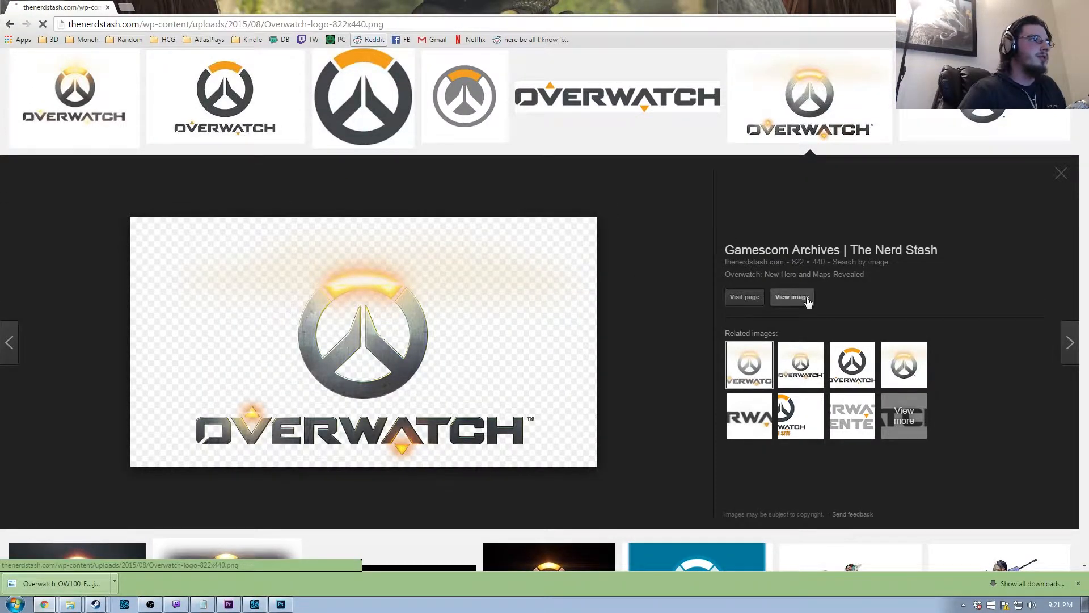
right_click(244, 192)
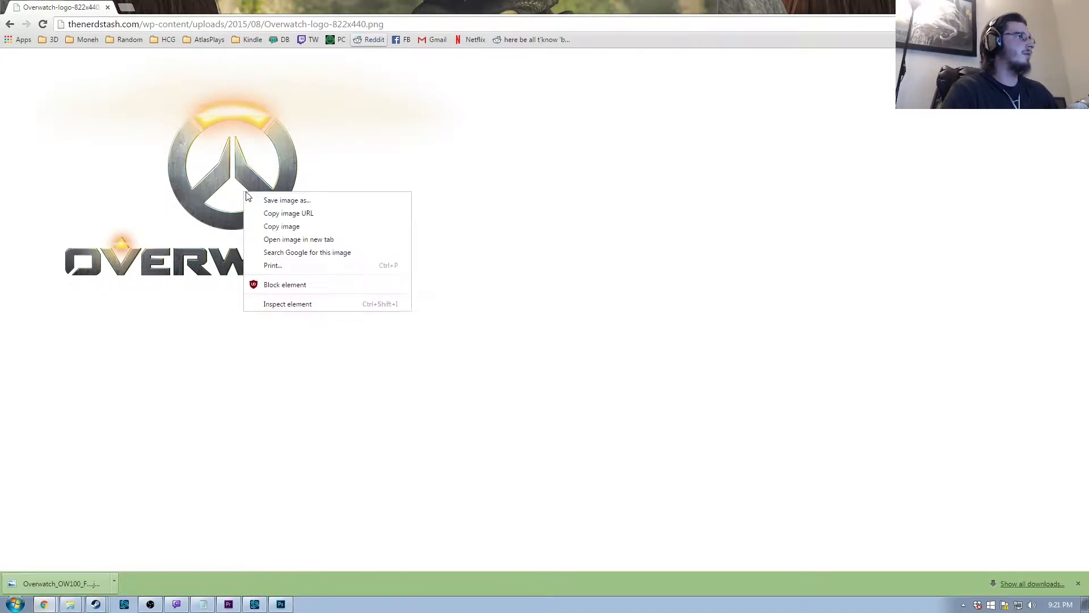
left_click(328, 203)
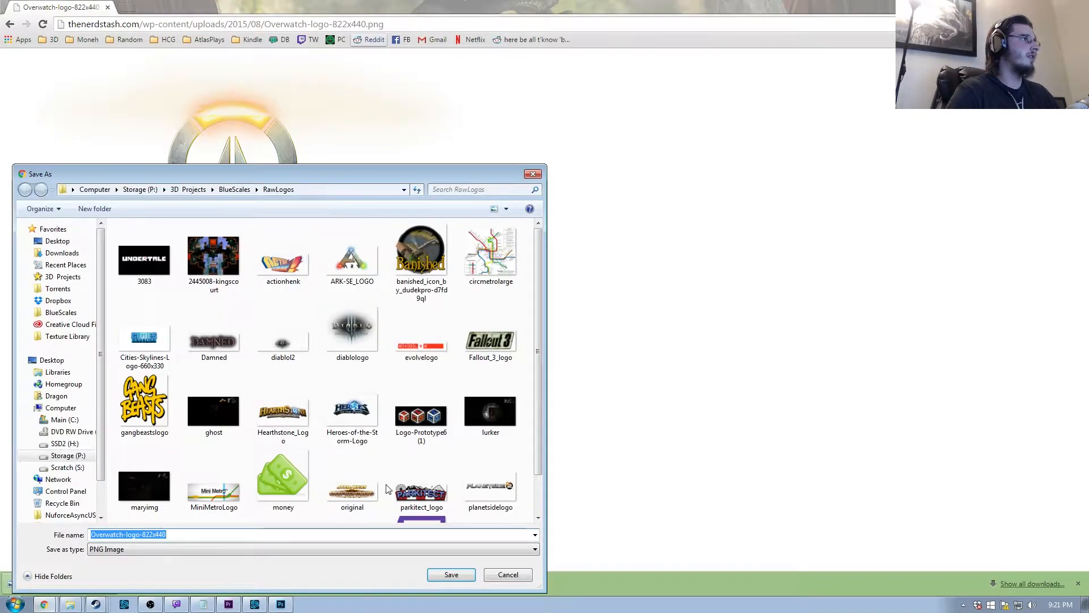
left_click(459, 576)
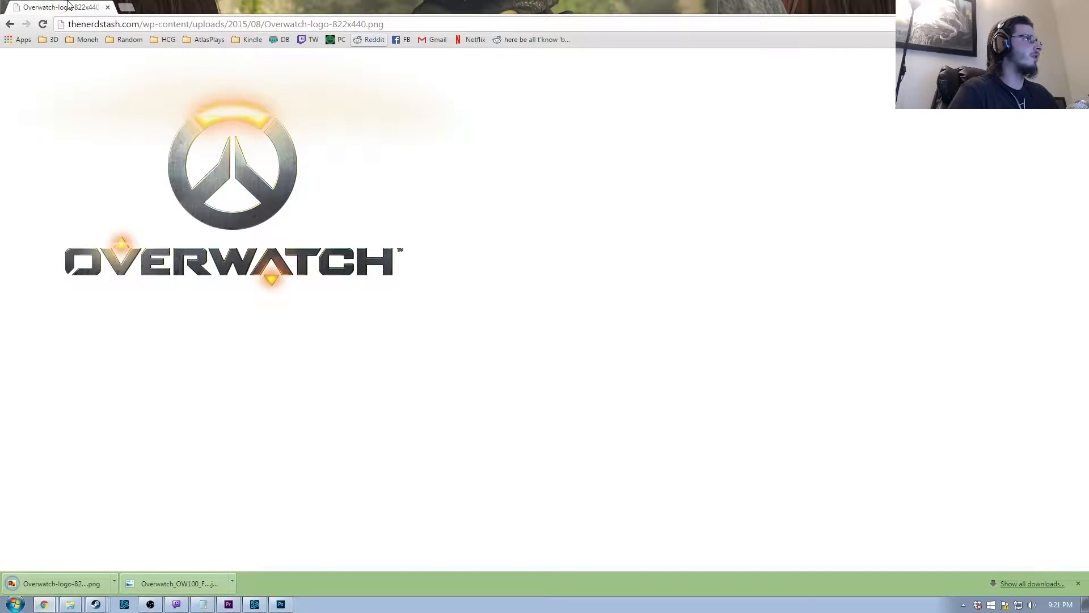
left_click(9, 24)
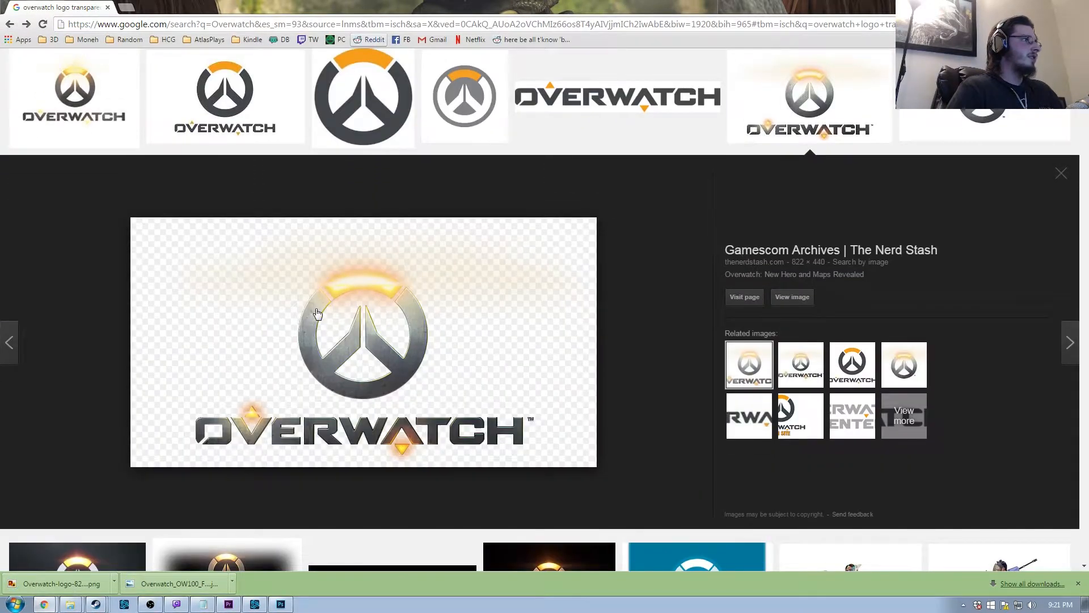
scroll(317, 314, "up", 2)
left_click(811, 182)
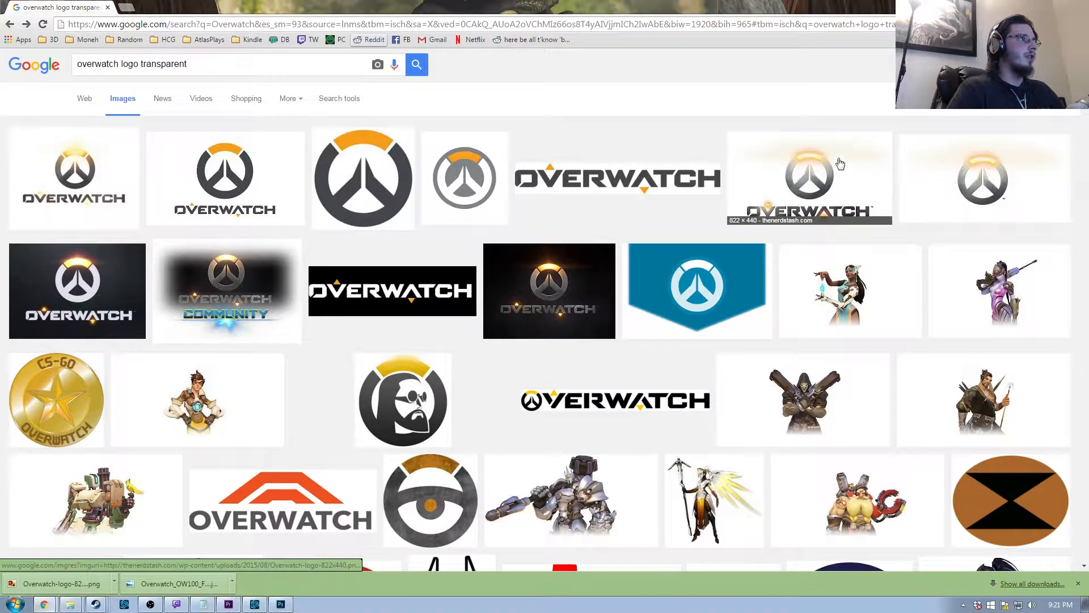
scroll(691, 323, "down", 5)
scroll(690, 322, "up", 5)
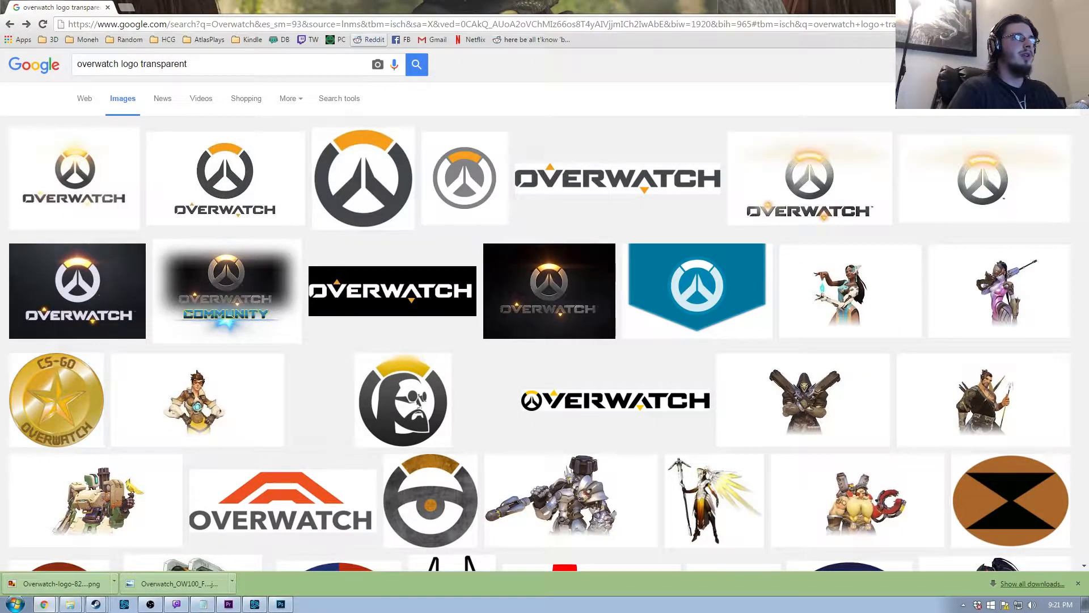
Switch to Photoshop and open Overwatch_OW100_Final_0 and Overwatch-logo-822x440 from the RawLogos folder as separate documents
left_click(1036, 4)
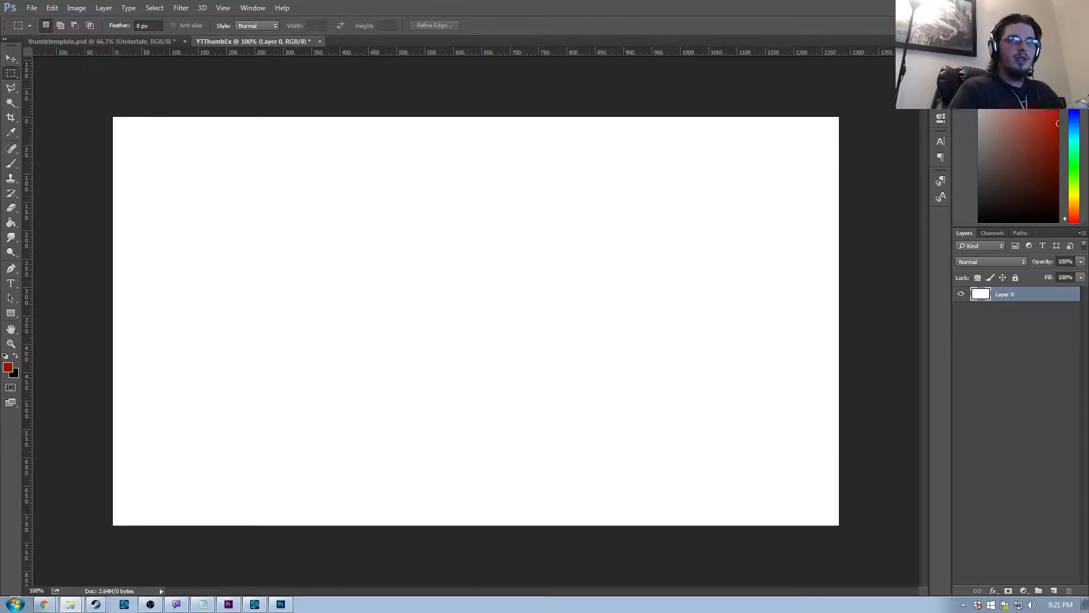
left_click_drag(1088, 141, 986, 211)
scroll(890, 367, "down", 3)
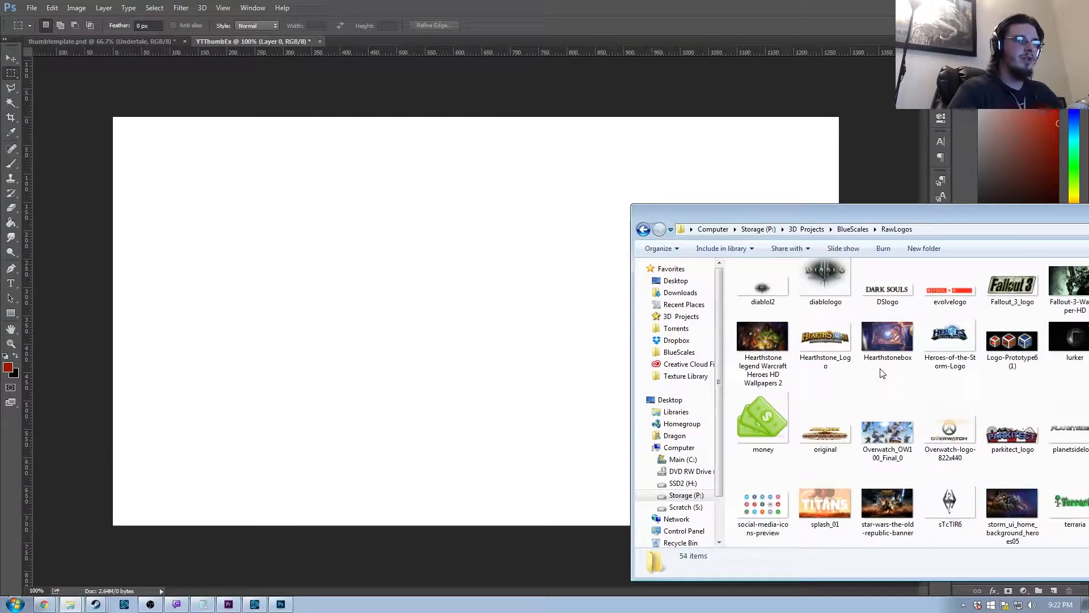
left_click(946, 431)
left_click(894, 434)
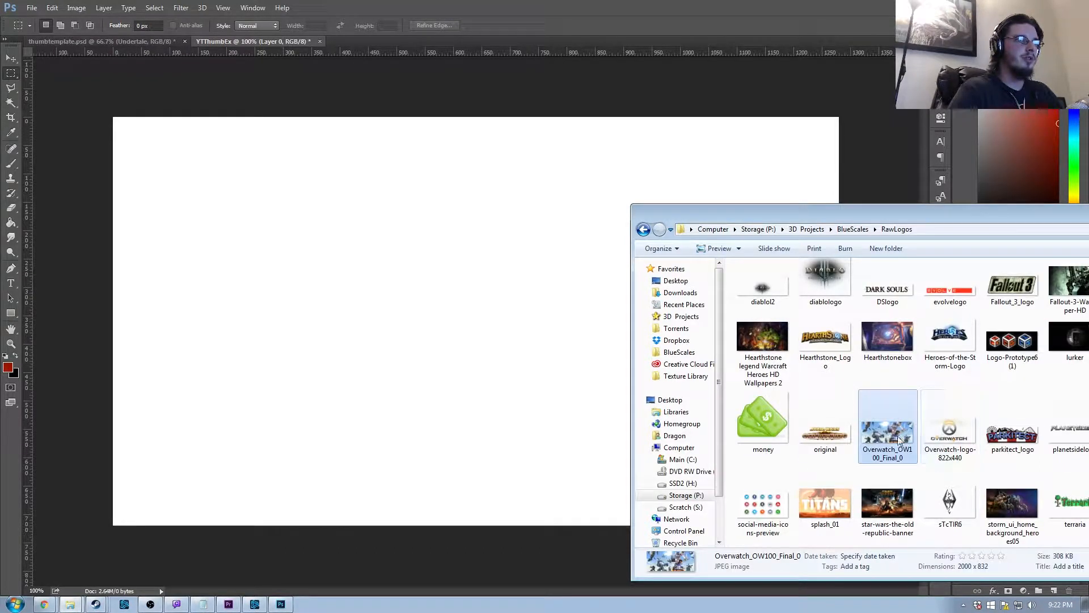
left_click_drag(886, 383, 577, 20)
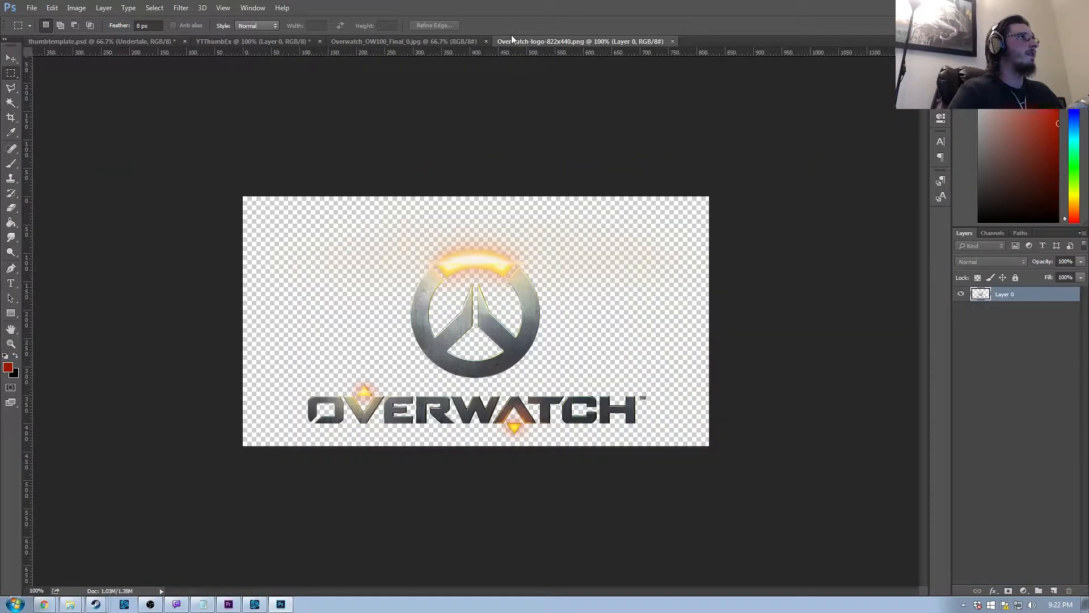
Select the entire Overwatch_OW100_Final_0.jpg artwork and copy it
left_click(396, 42)
left_click(548, 41)
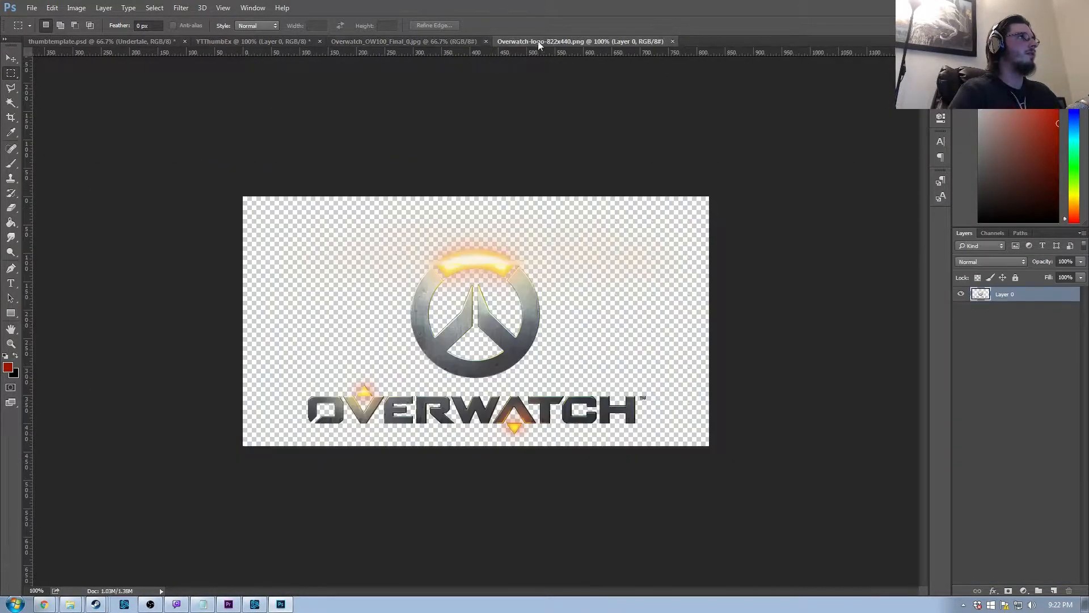
left_click(391, 44)
key("ctrl+a")
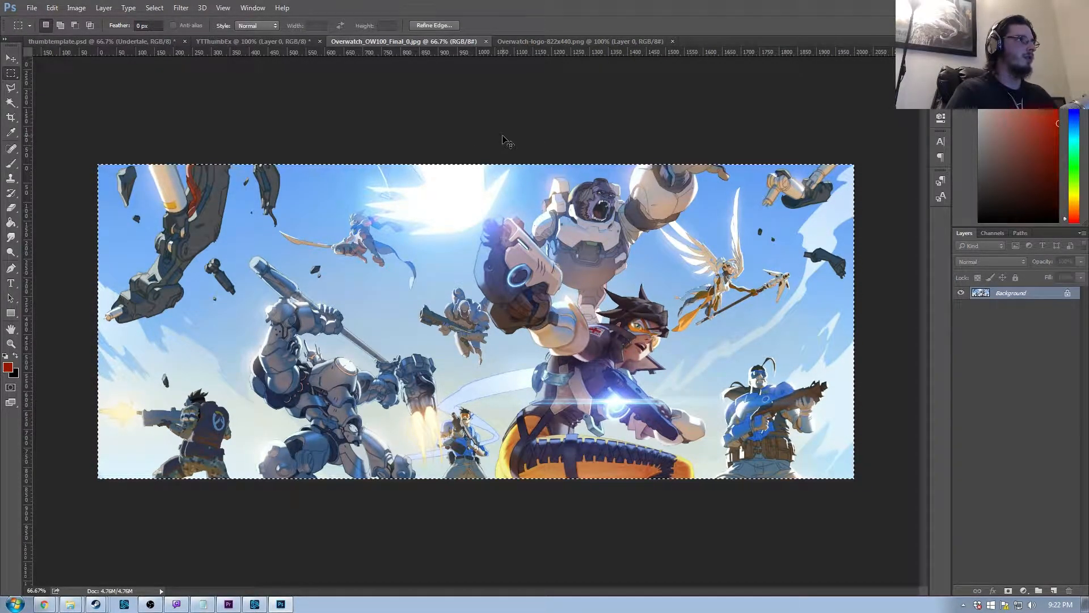
Return to the YTThumbEx document and close thumbtemplate.psd
left_click(230, 42)
left_click(361, 42)
left_click(254, 42)
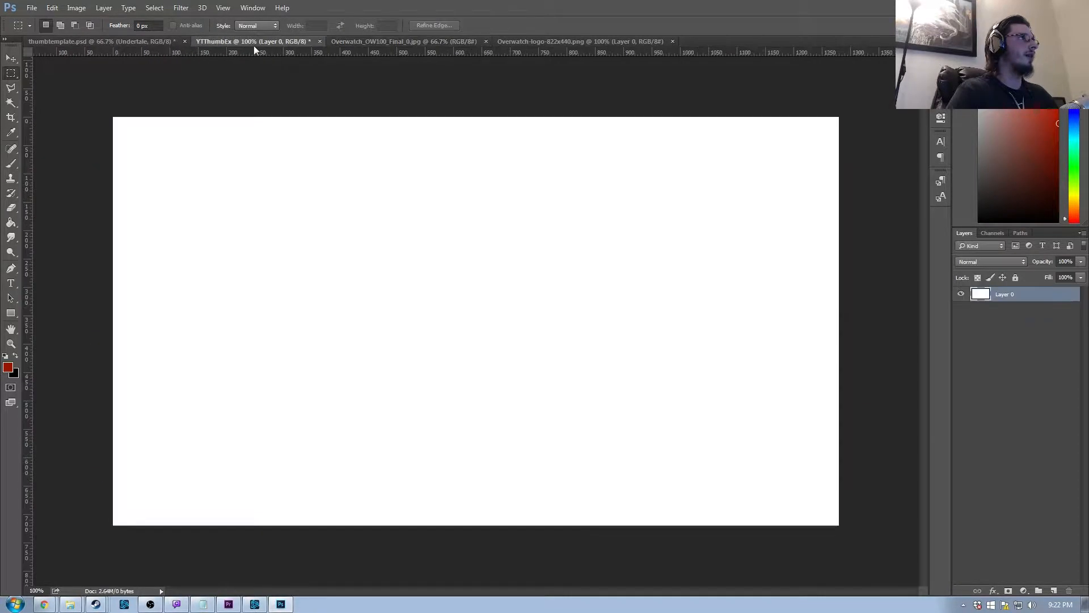
left_click(184, 42)
left_click(543, 227)
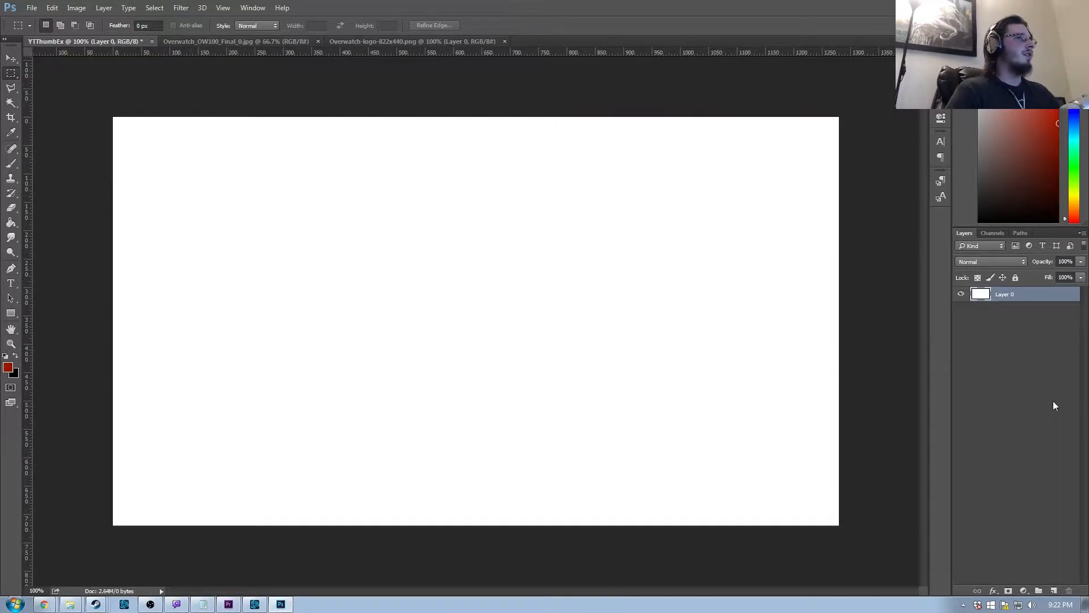
Paste the copied artwork into YTThumbEx as a new layer and delete the white Layer 0
key("ctrl+v")
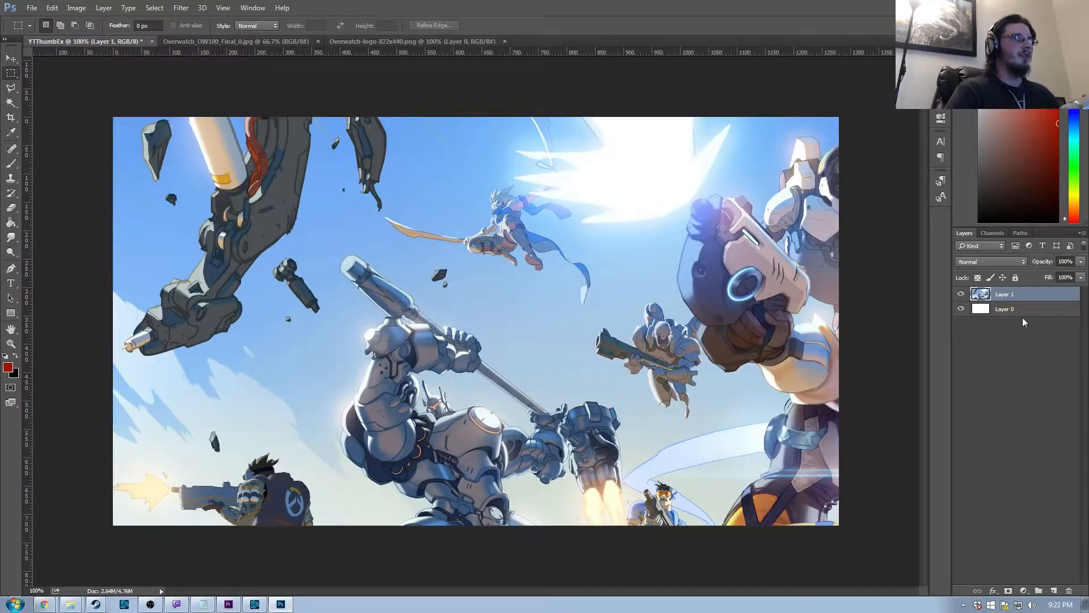
left_click(980, 309)
left_click_drag(1005, 300, 1014, 321)
left_click_drag(1060, 560, 1068, 590)
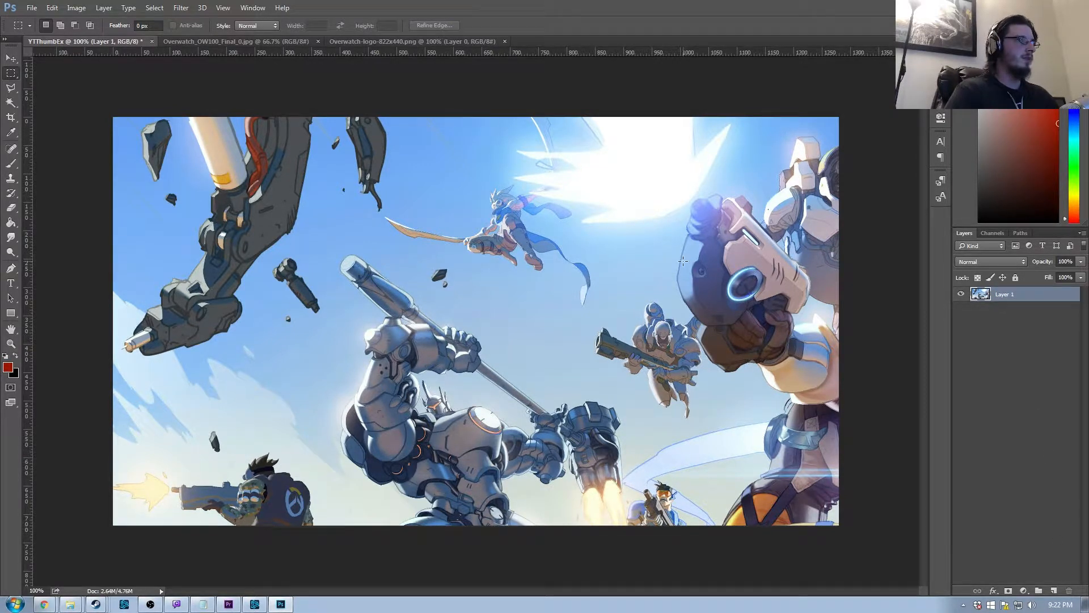
scroll(683, 261, "down", 5)
scroll(683, 261, "up", 3)
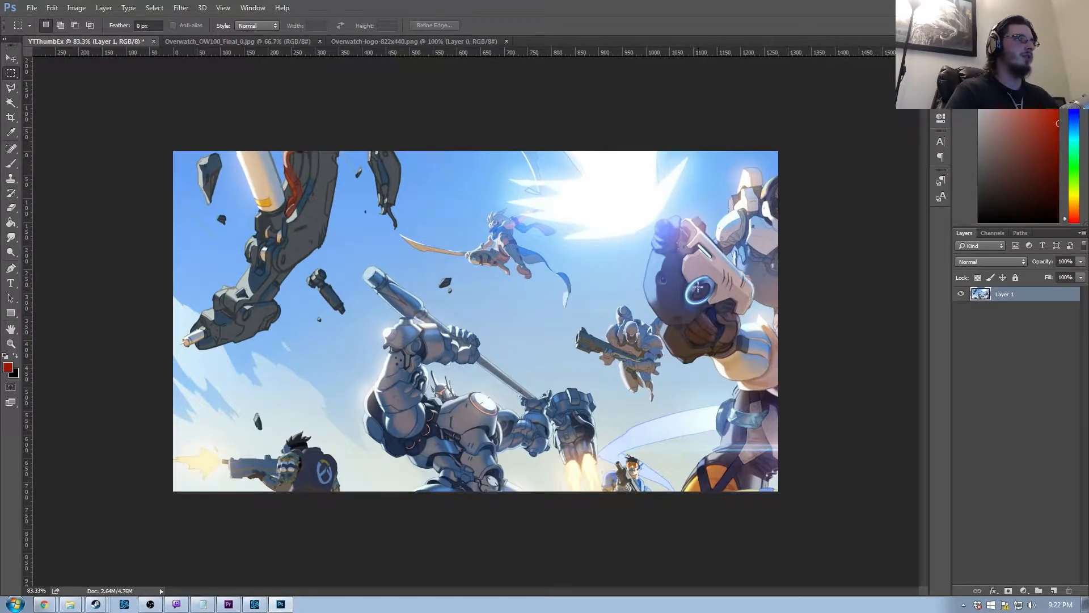
Scale the pasted artwork layer to about 87% so it matches the canvas height, and shift it left across the canvas
scroll(755, 341, "down", 2)
scroll(750, 332, "down", 1)
key("ctrl+t")
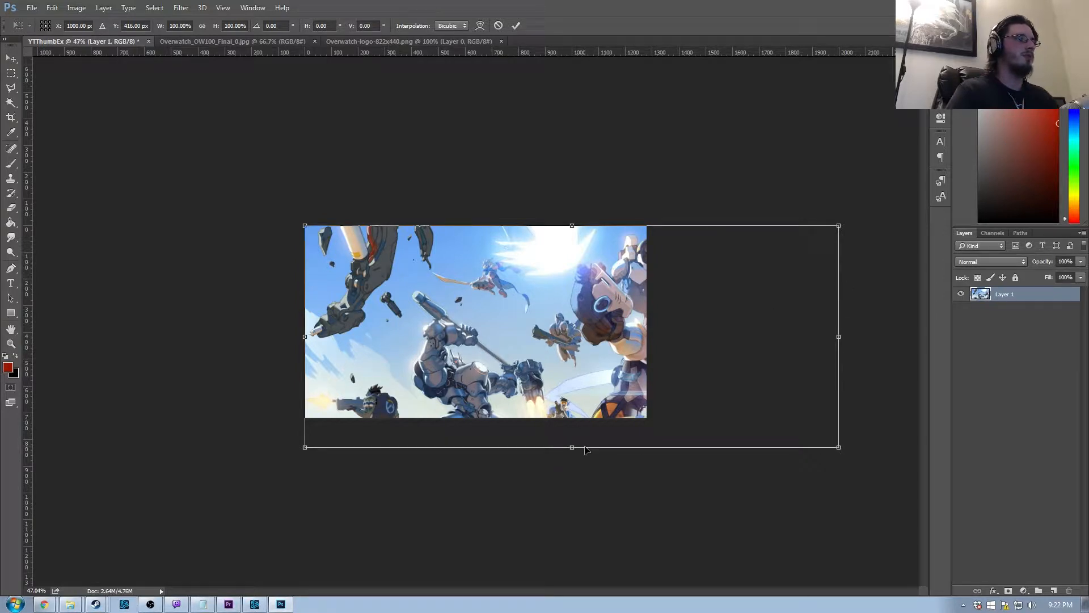
left_click_drag(827, 448, 756, 445)
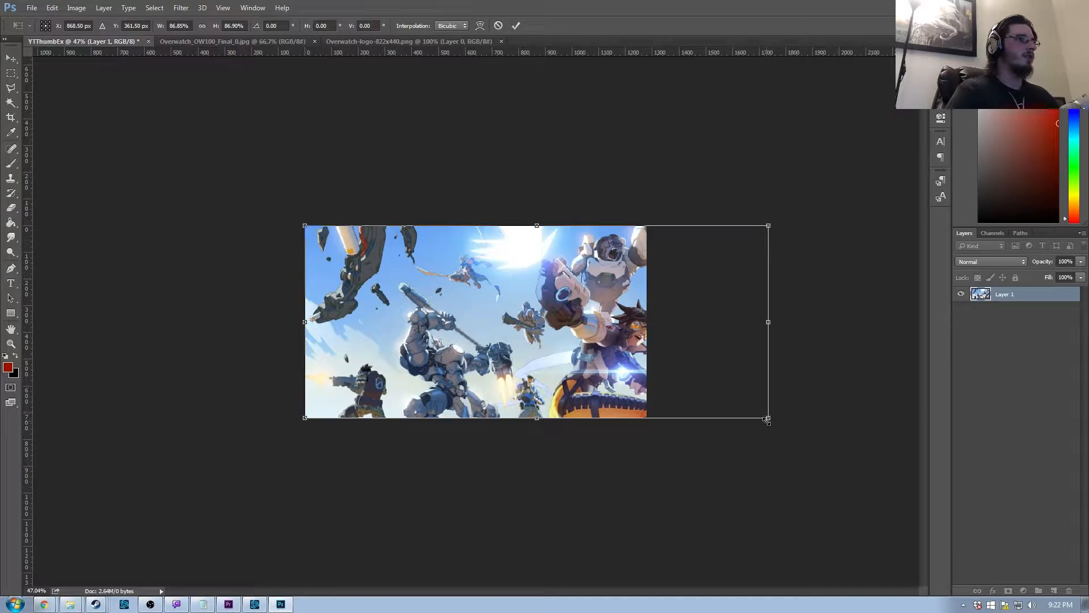
left_click_drag(602, 331, 599, 364)
left_click_drag(427, 343, 348, 344)
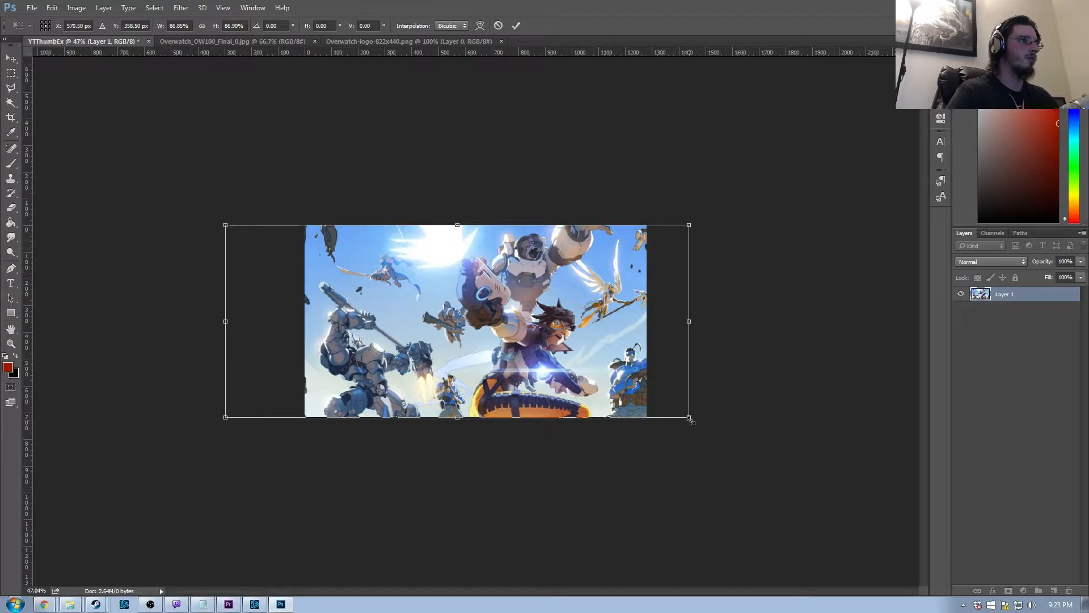
Scale the artwork to 87.50% width and 87.62% height, frame the hammer fighter, gorilla and goggled heroine within the canvas, and apply the transform
left_click_drag(691, 420, 694, 422)
mouse_move(546, 344)
left_mouse_down()
mouse_move(495, 336)
mouse_move(485, 352)
mouse_move(540, 349)
left_mouse_up()
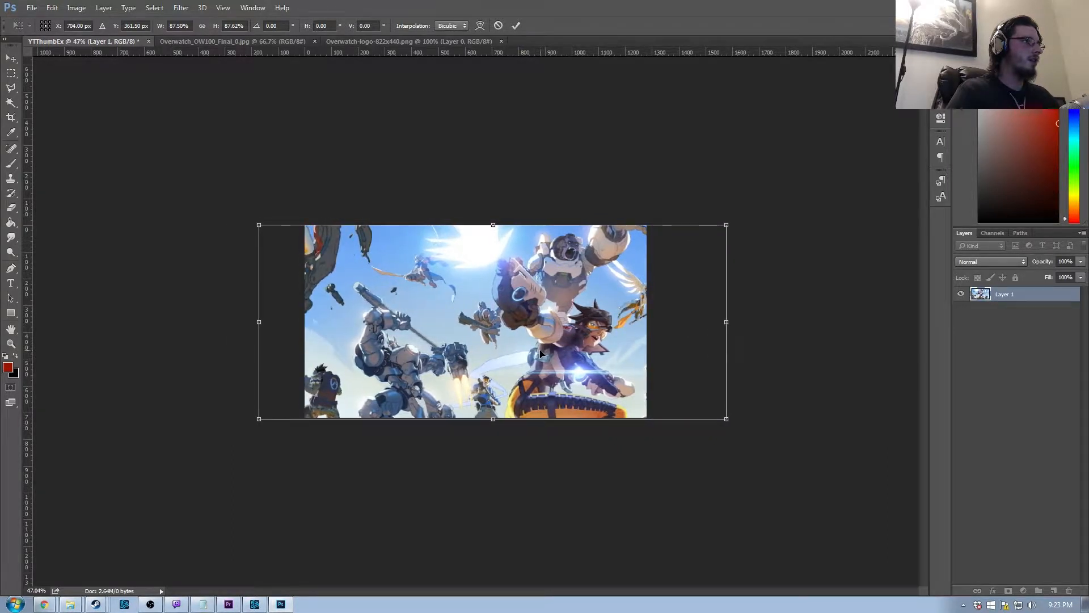
left_click_drag(429, 282, 420, 287)
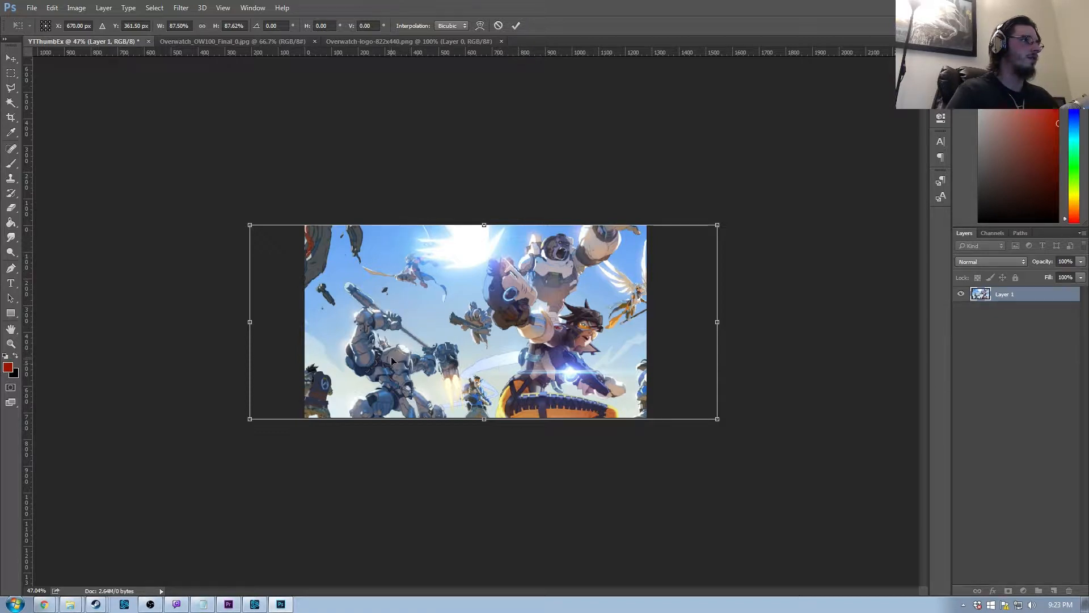
left_click_drag(394, 353, 438, 334)
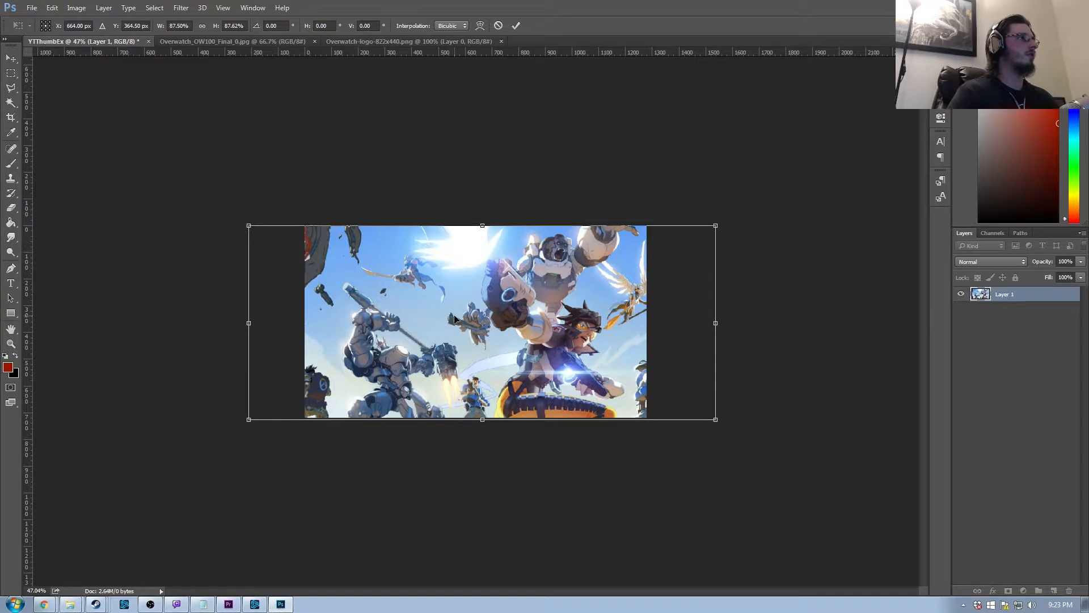
key("Return")
left_click(961, 294)
left_click(961, 294)
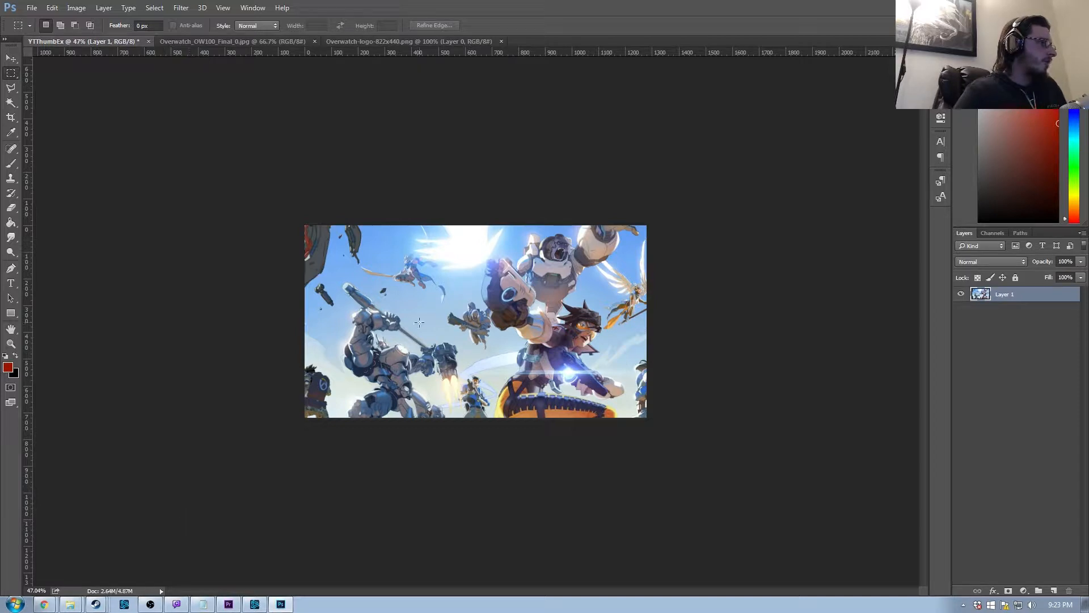
double_click(1005, 293)
left_click(1052, 313)
left_click(1054, 298)
left_click(1049, 310)
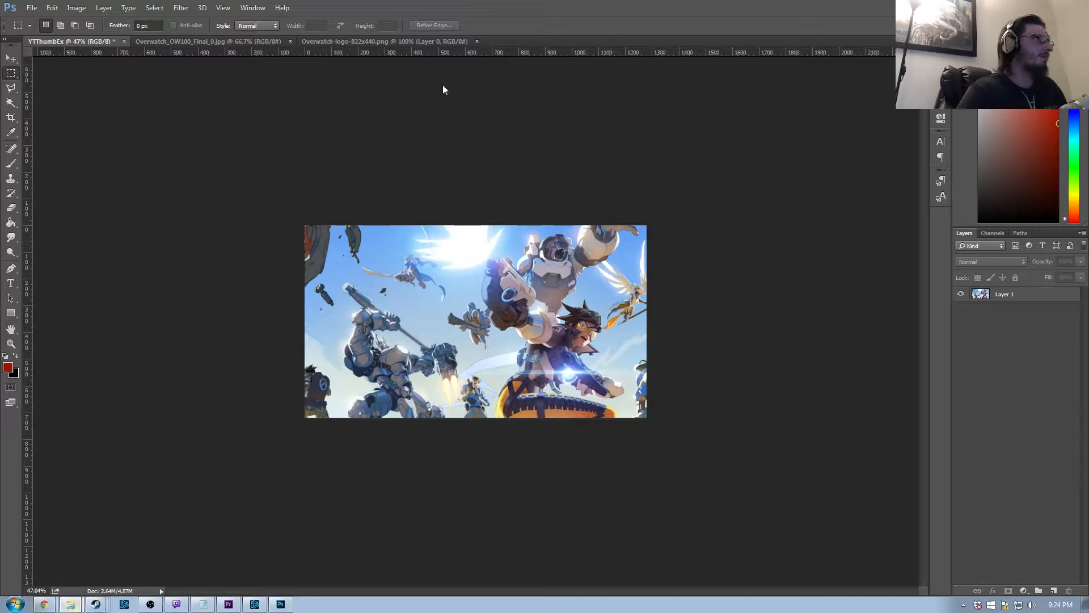
Close Overwatch_OW100_Final_0.jpg and copy the entire Overwatch logo from Overwatch-logo-822x440.png
left_click(236, 42)
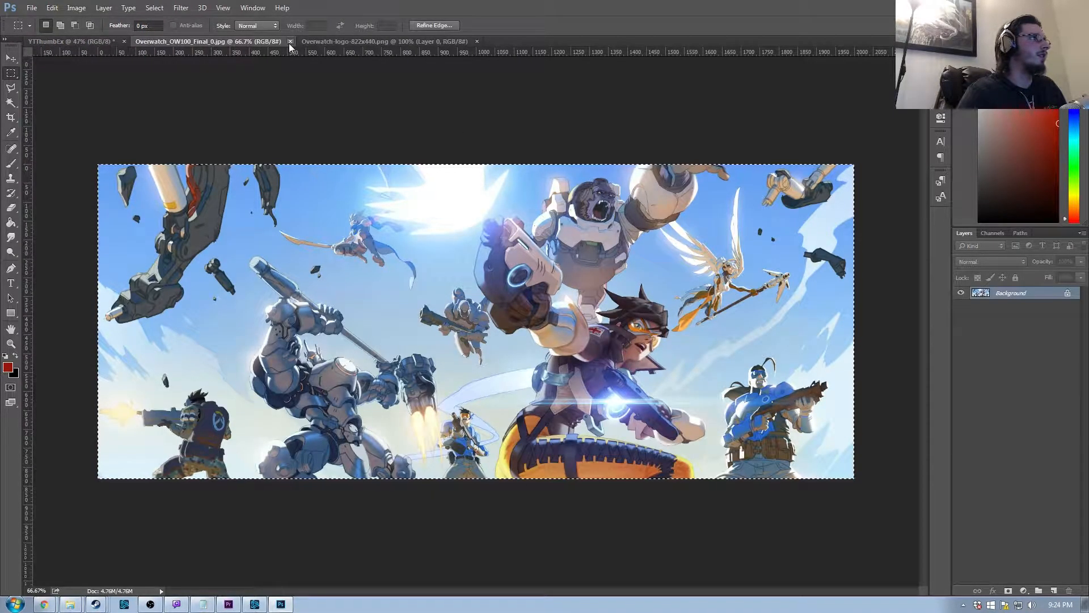
left_click(290, 42)
left_click(253, 40)
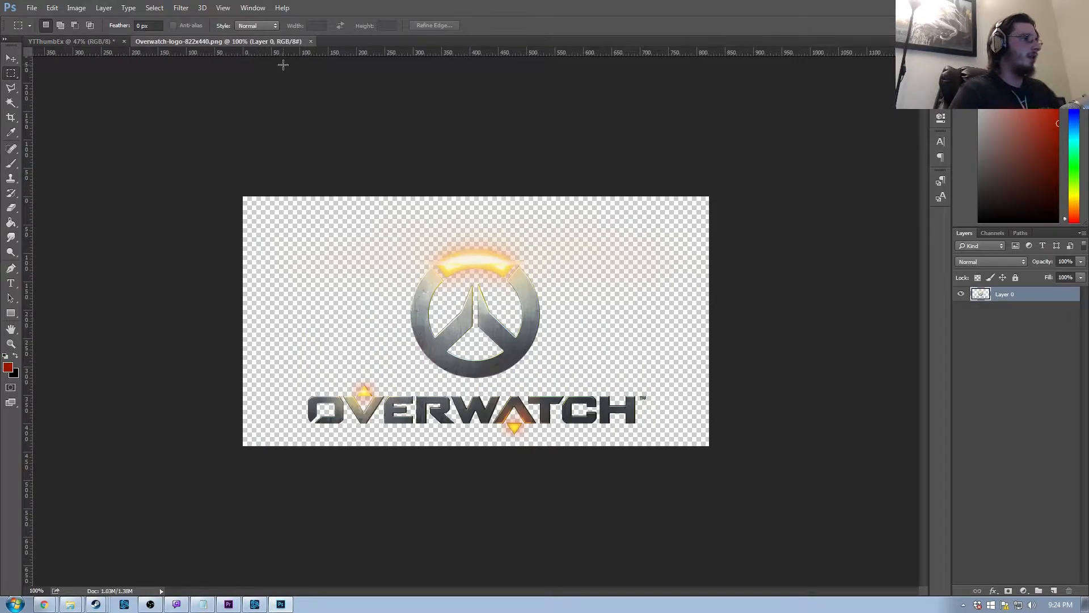
key("ctrl+a")
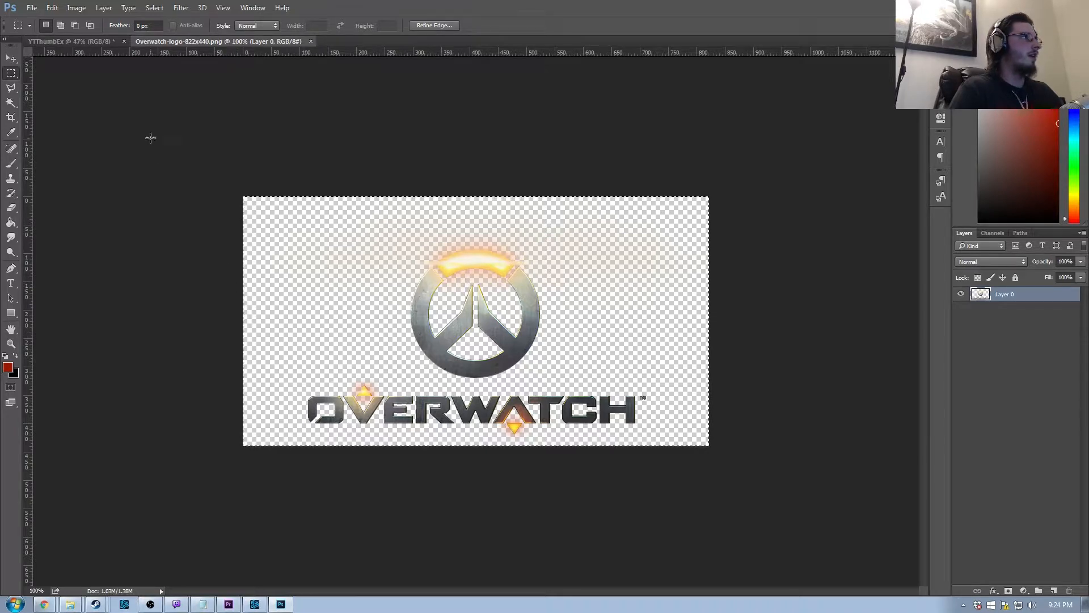
Paste the Overwatch logo into YTThumbEx as a new layer and move it slightly right of the canvas centre
left_click(93, 40)
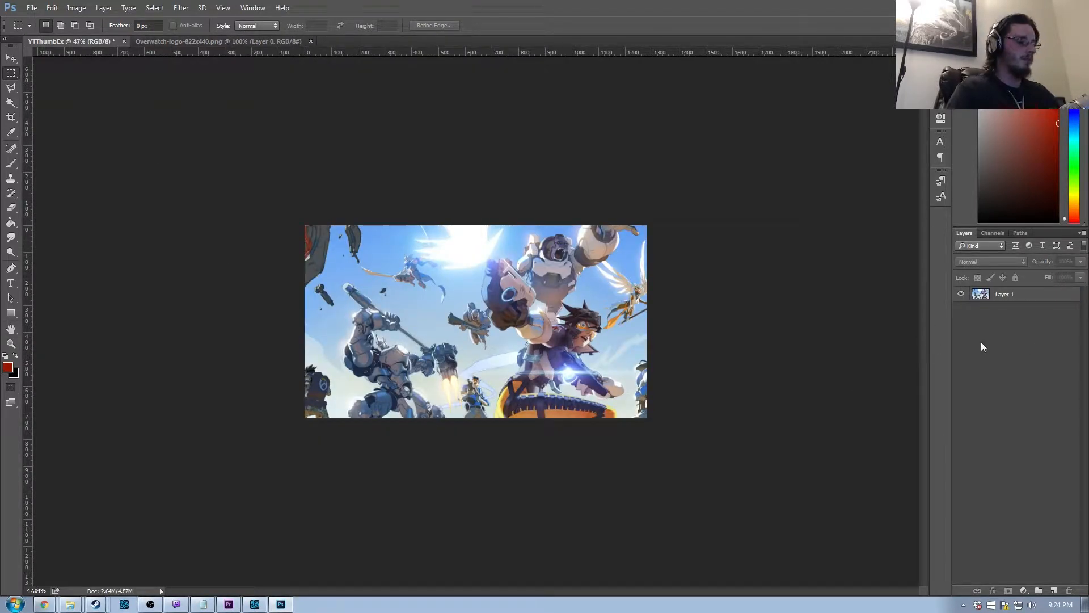
key("ctrl+v")
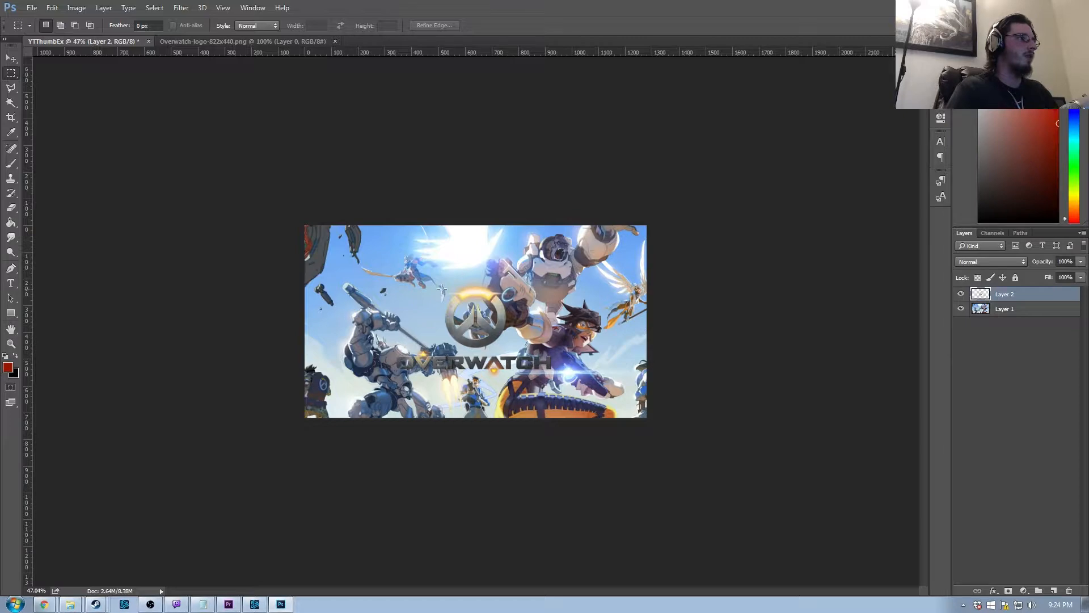
left_click(11, 60)
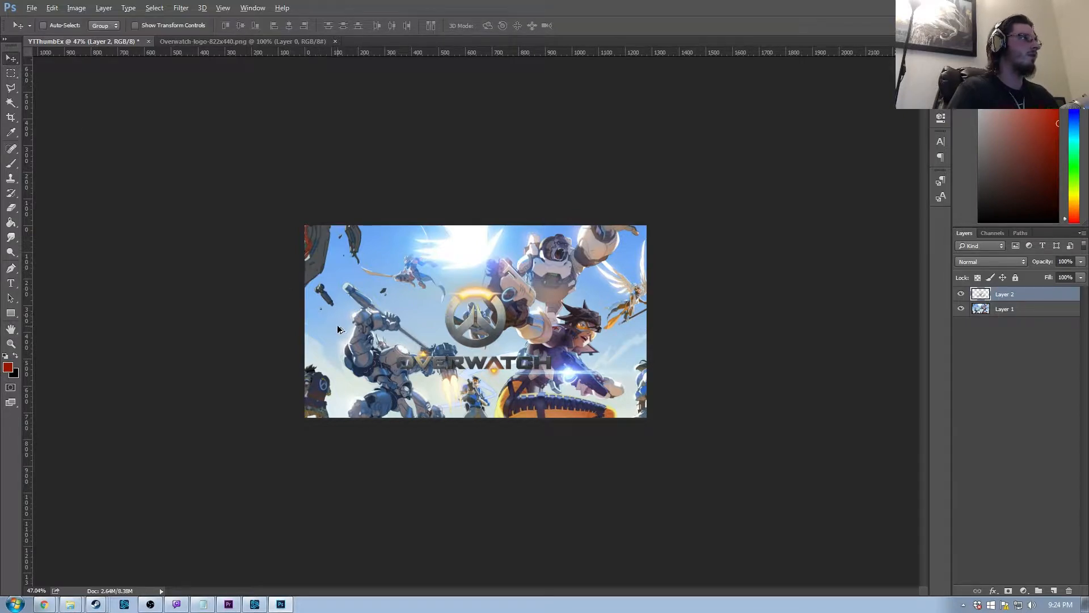
key("ctrl+0")
left_click_drag(285, 213, 546, 355)
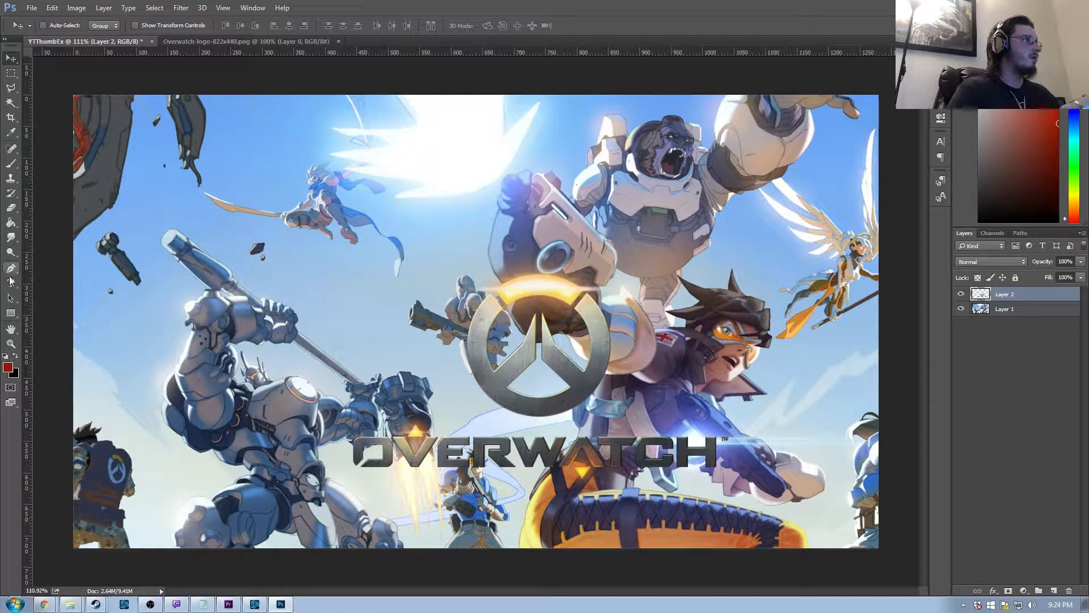
Add the text "Atlas Plays" in white Bebas Neue Regular at 300 pt and place it across the top of the canvas
left_click(9, 285)
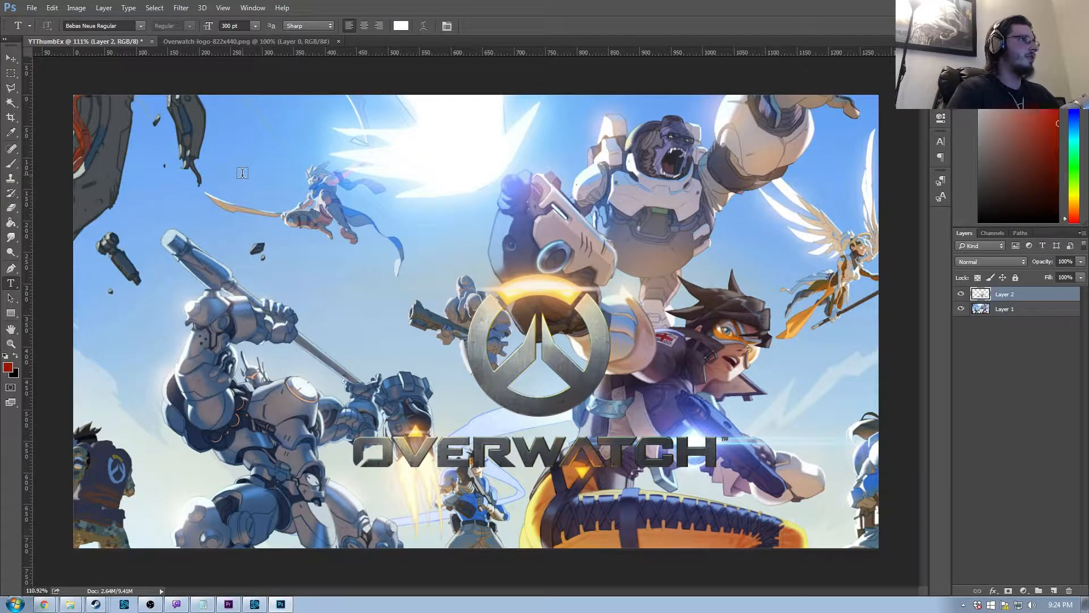
left_click(213, 252)
type("AT")
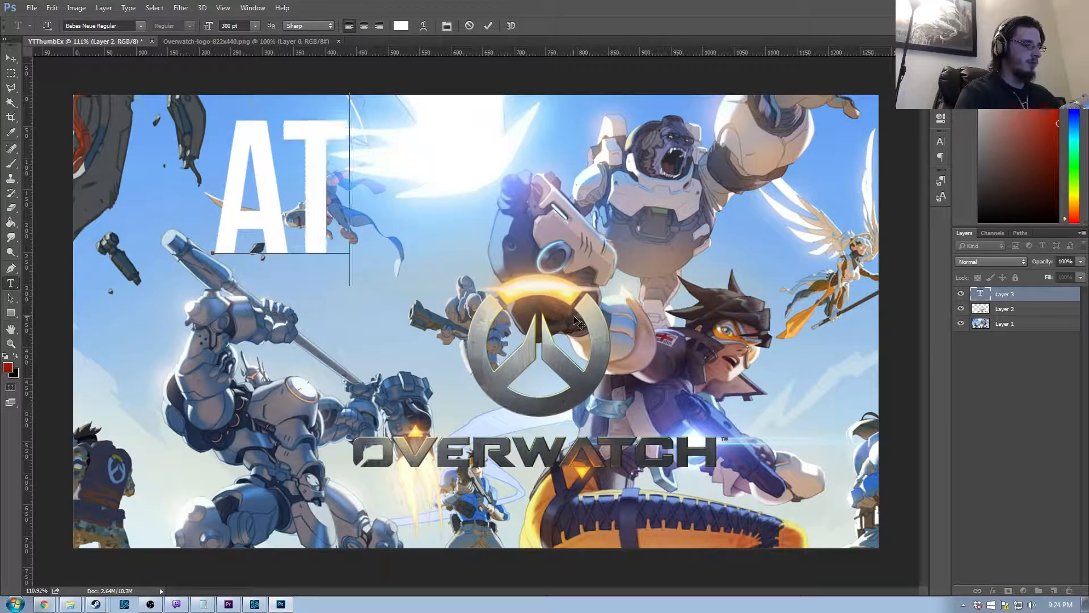
type("LAS PLAYS")
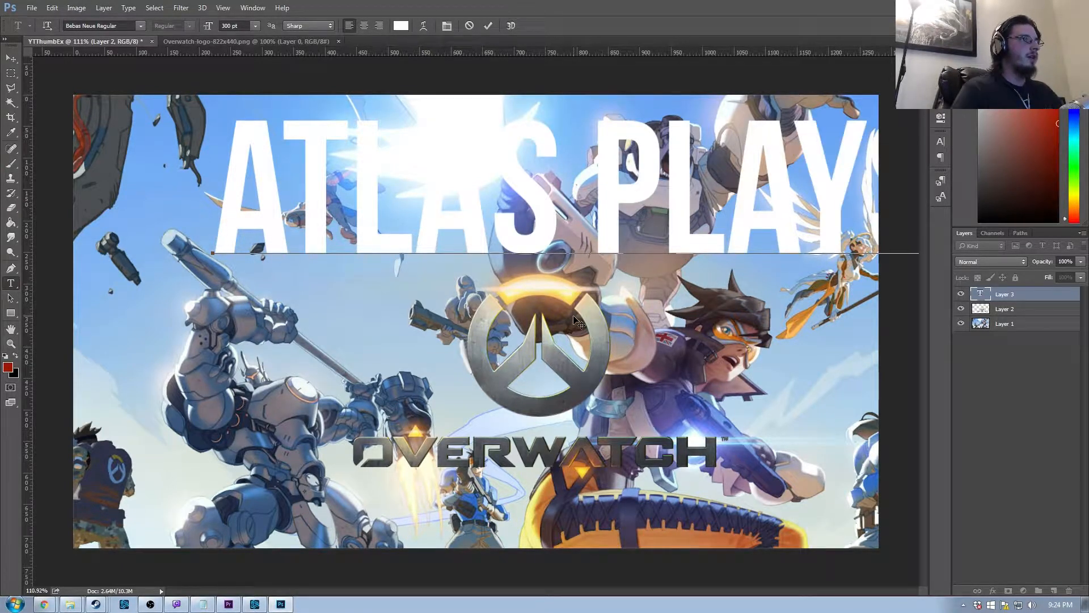
left_click(10, 58)
left_click_drag(409, 197, 286, 183)
Set the "Atlas Plays" text size to 200 pt and move it up into the canvas's upper-left area
key("t")
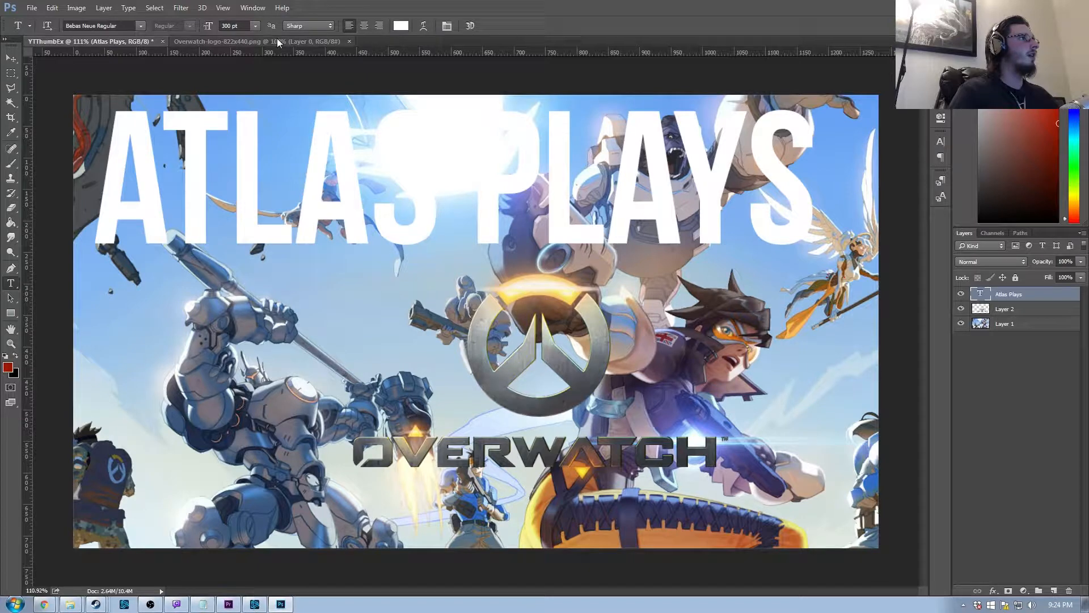
left_click(256, 25)
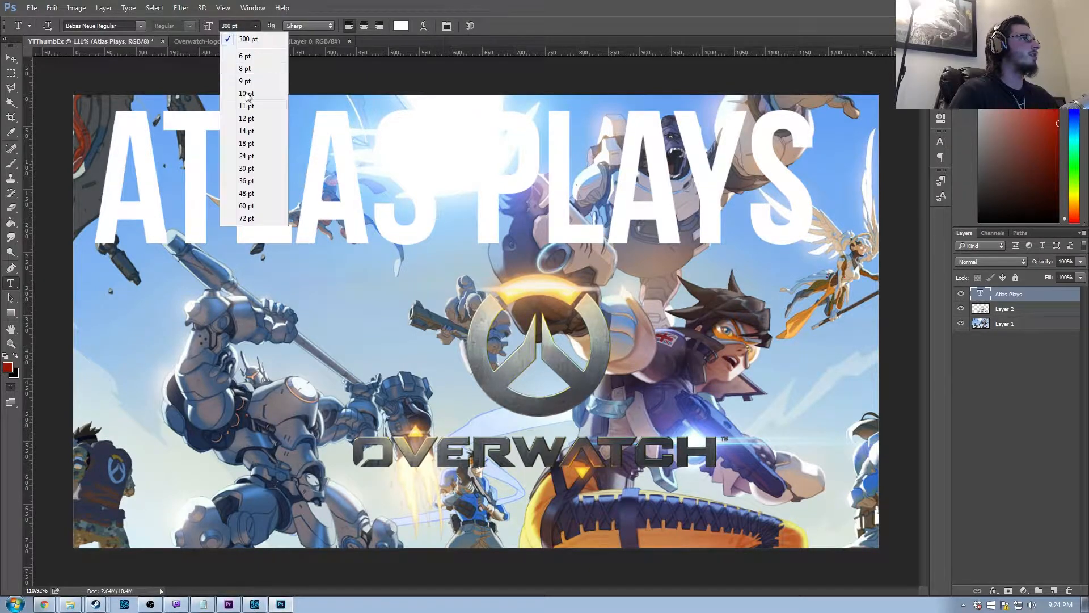
left_click(253, 27)
left_click(230, 25)
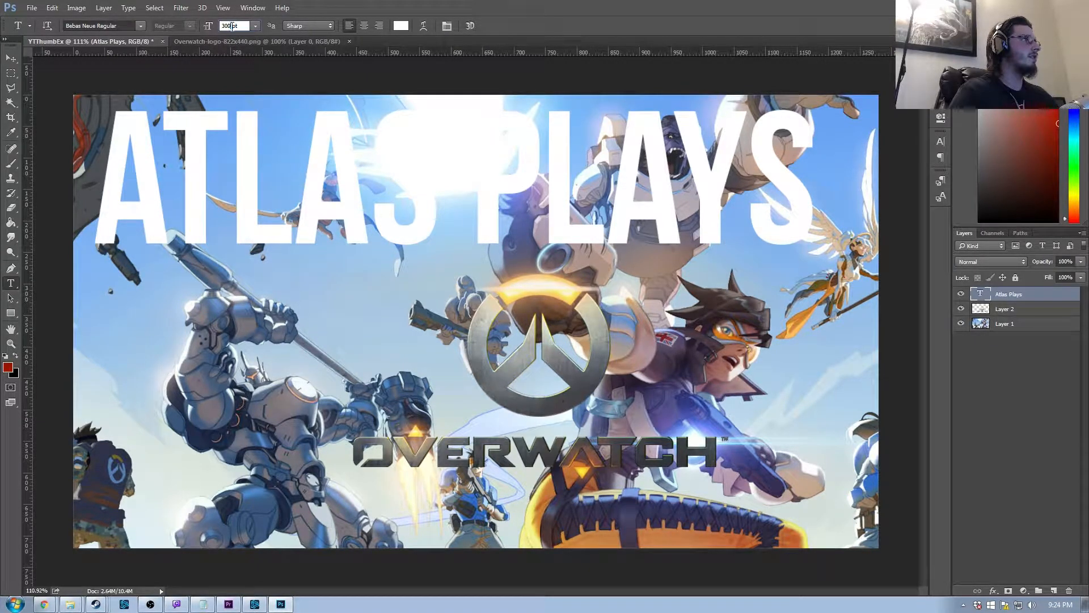
type("200")
key("Return")
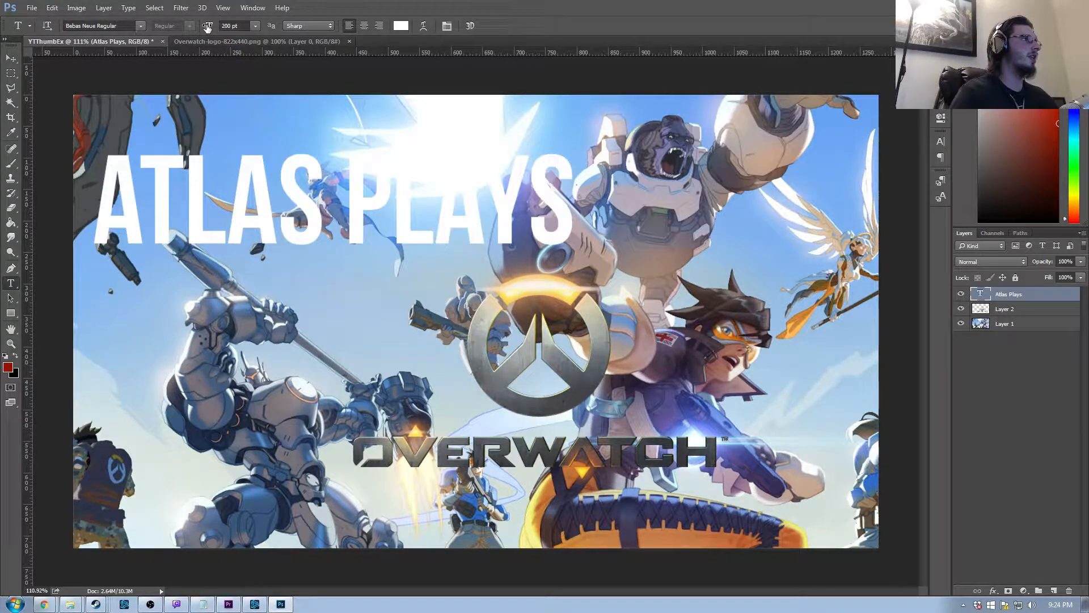
left_click(11, 58)
left_click_drag(421, 249, 415, 219)
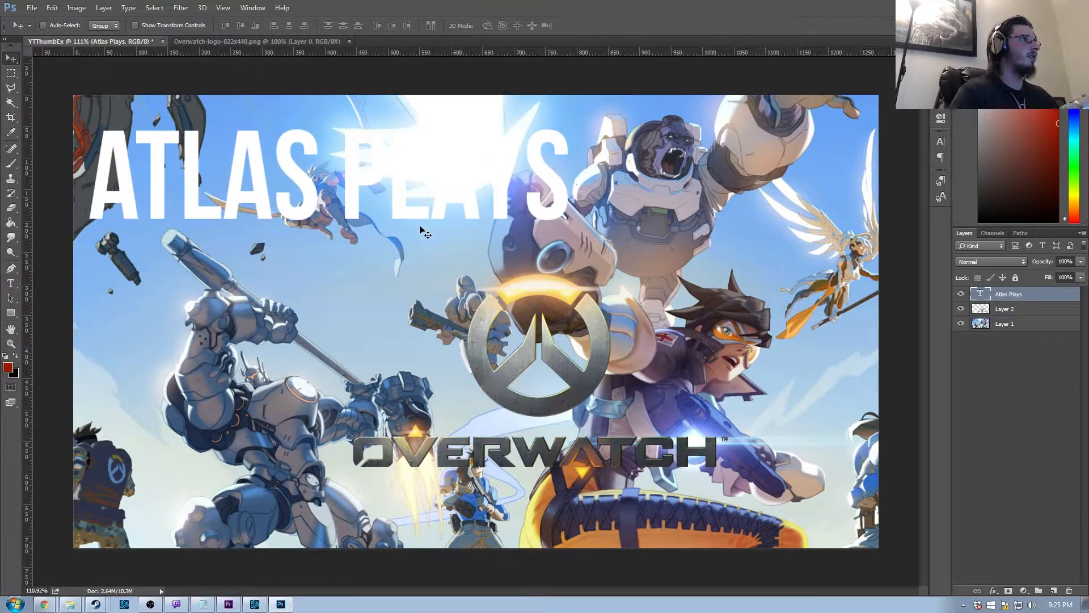
Check the design at small thumbnail size and move the "Atlas Plays" text slightly lower and to the right
scroll(420, 227, "down", 5)
scroll(517, 306, "down", 4)
scroll(522, 341, "up", 1)
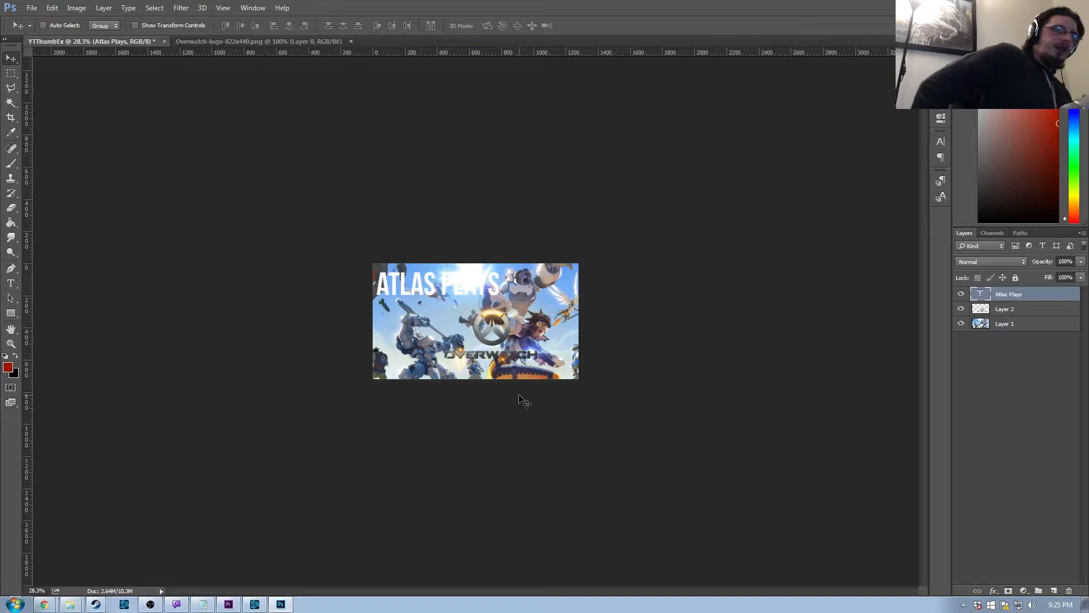
scroll(386, 390, "up", 5)
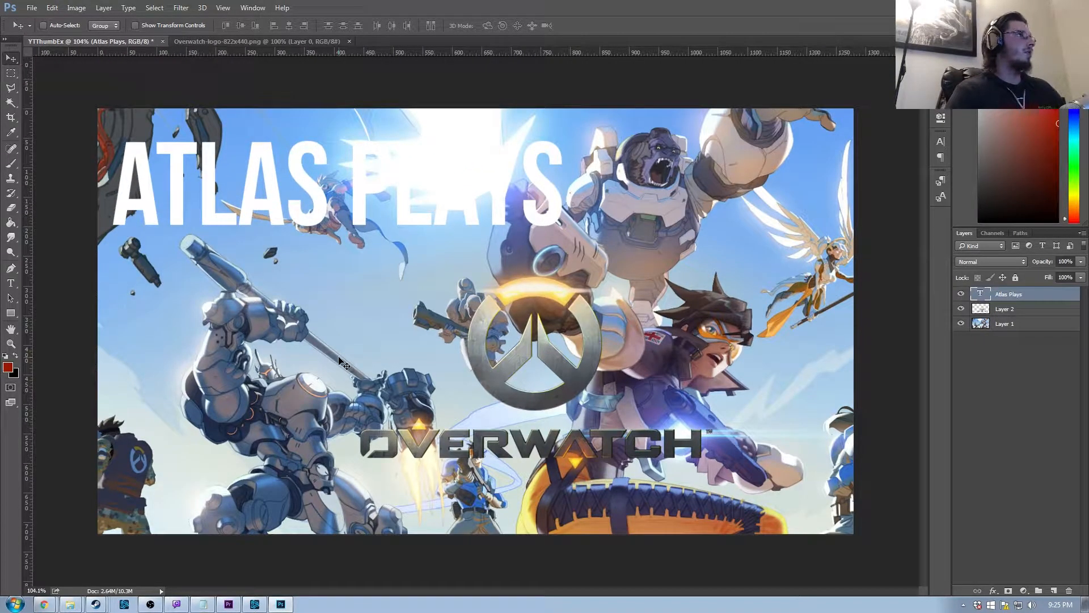
scroll(339, 359, "up", 1)
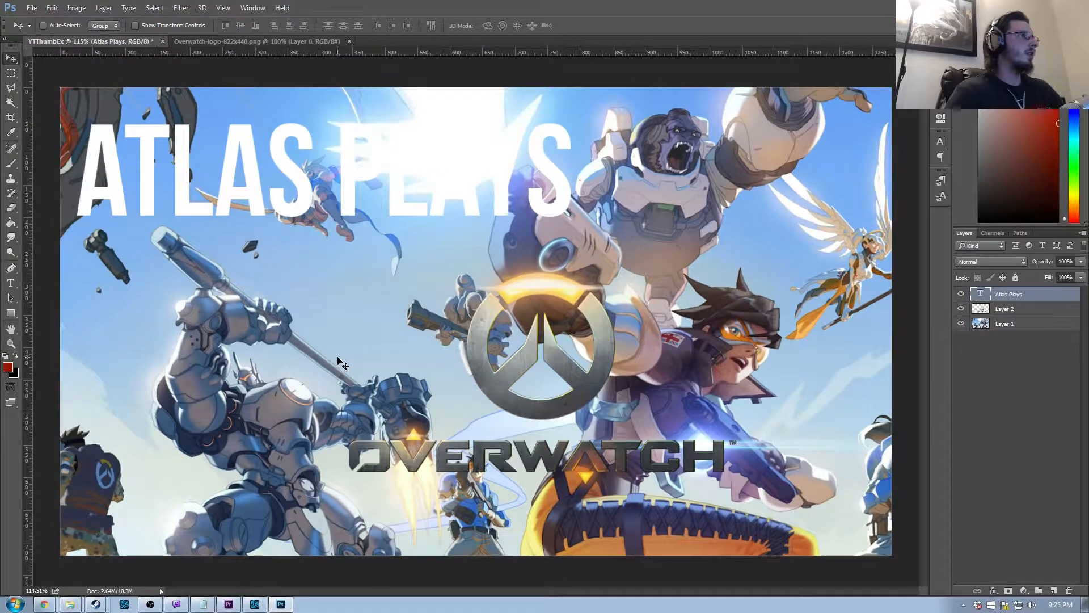
mouse_move(337, 166)
left_mouse_down()
mouse_move(334, 300)
mouse_move(318, 253)
mouse_move(358, 148)
mouse_move(335, 159)
left_mouse_up()
scroll(384, 203, "down", 6)
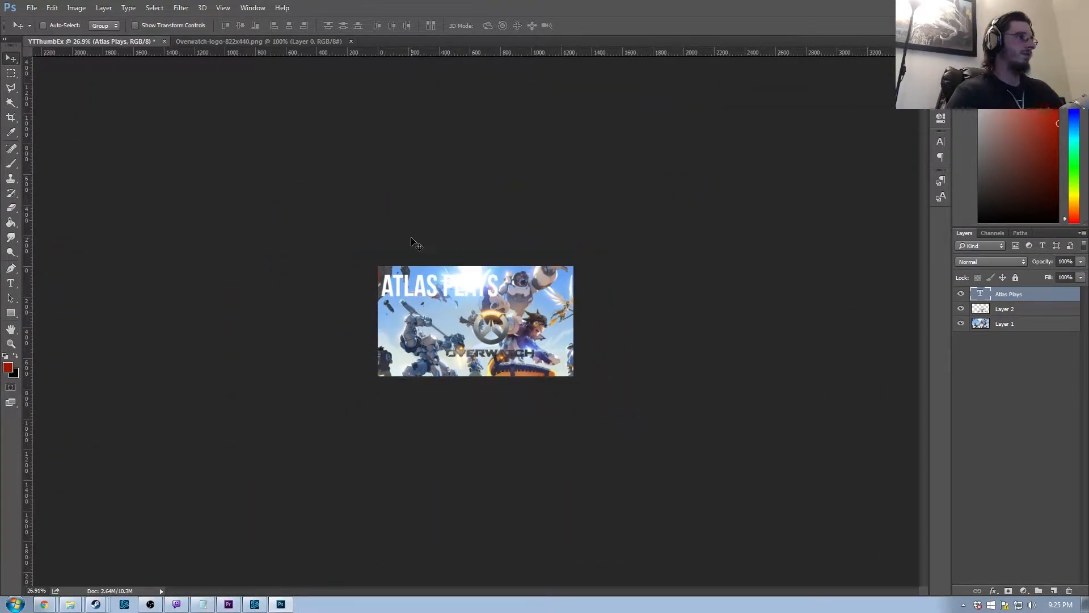
scroll(511, 353, "down", 1)
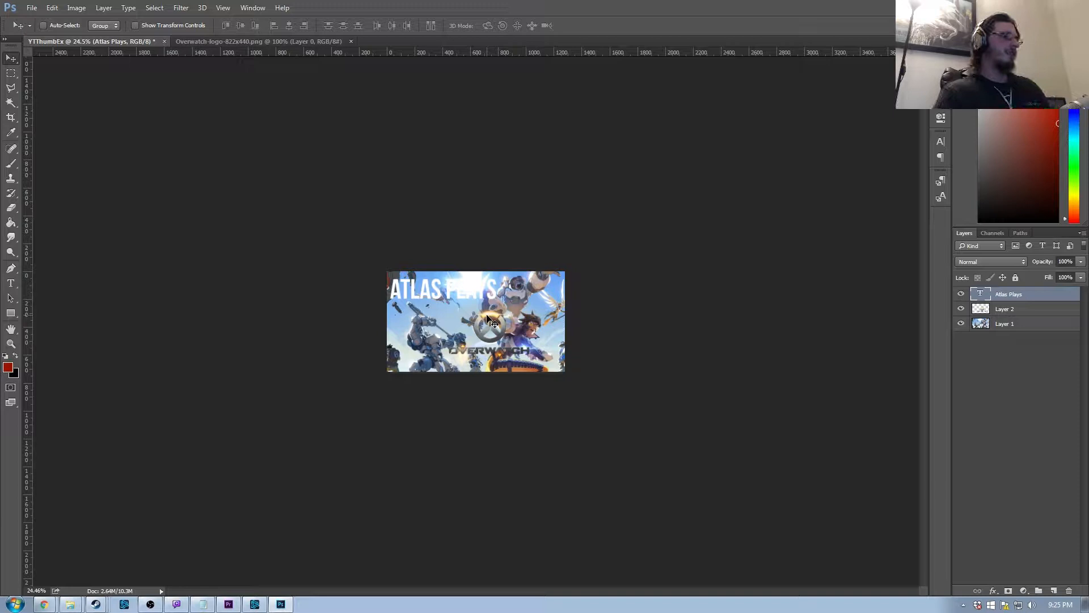
mouse_move(443, 295)
left_mouse_down()
mouse_move(441, 309)
mouse_move(449, 295)
left_mouse_up()
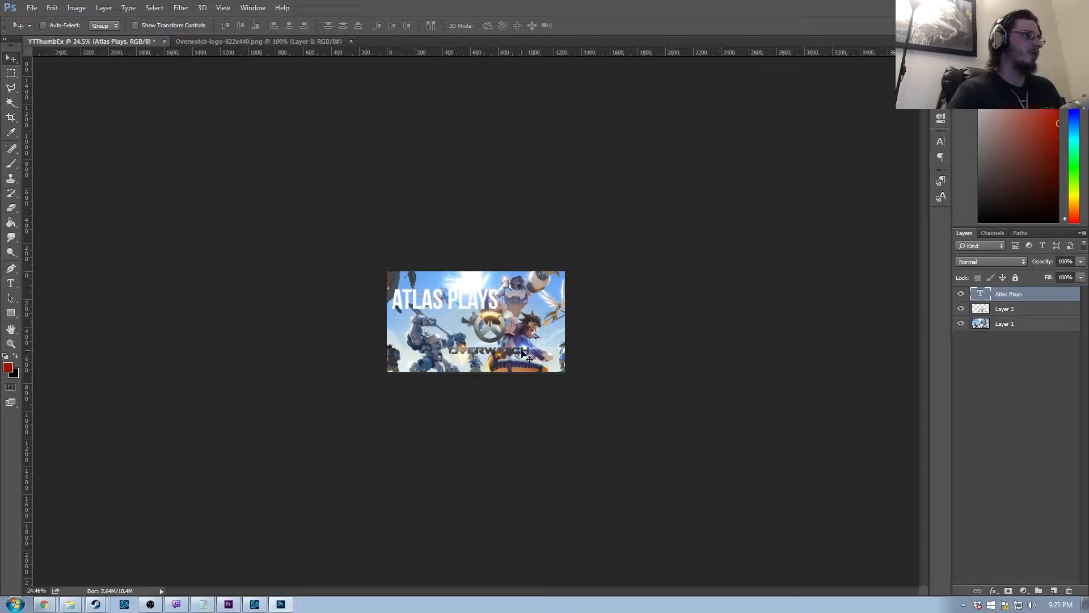
Rotate the "Atlas Plays" text to about -17 degrees so it slants upward, nudge its position, and apply the transform
scroll(426, 278, "up", 5)
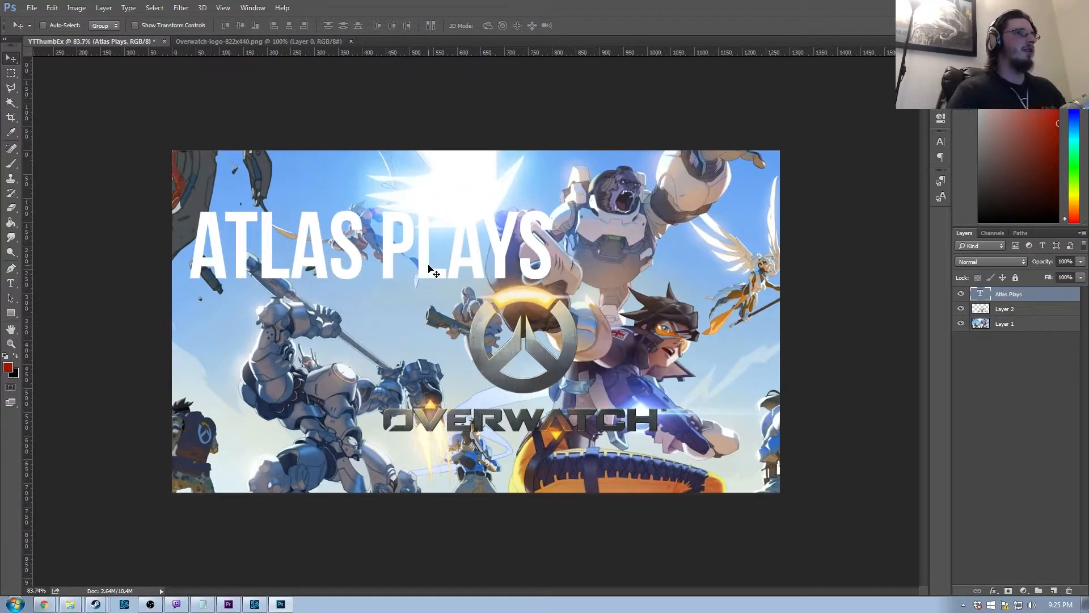
scroll(574, 331, "down", 1)
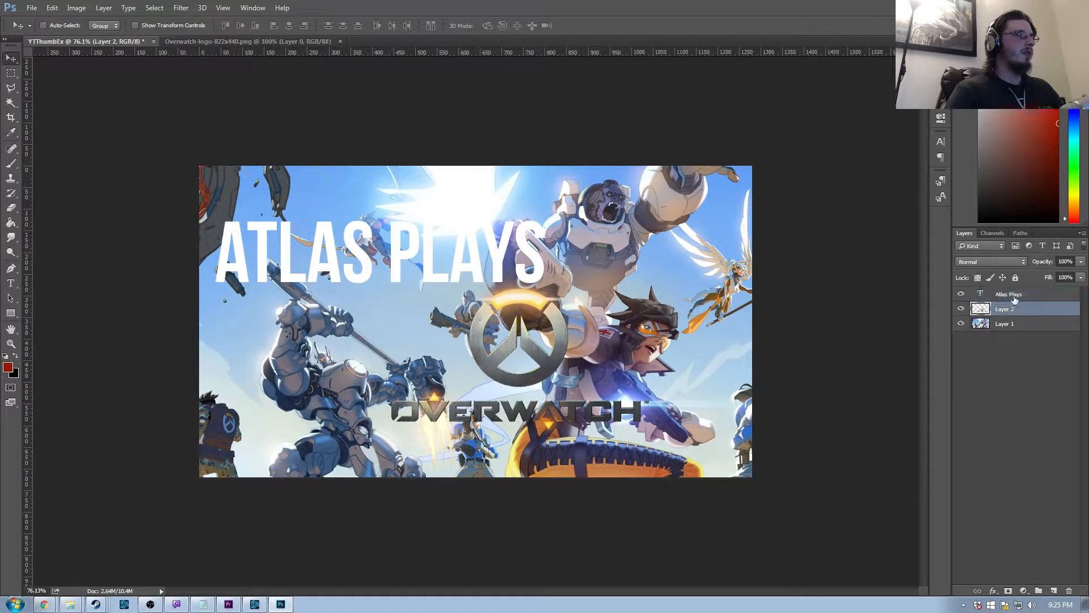
key("ctrl+t")
left_click_drag(574, 218, 555, 163)
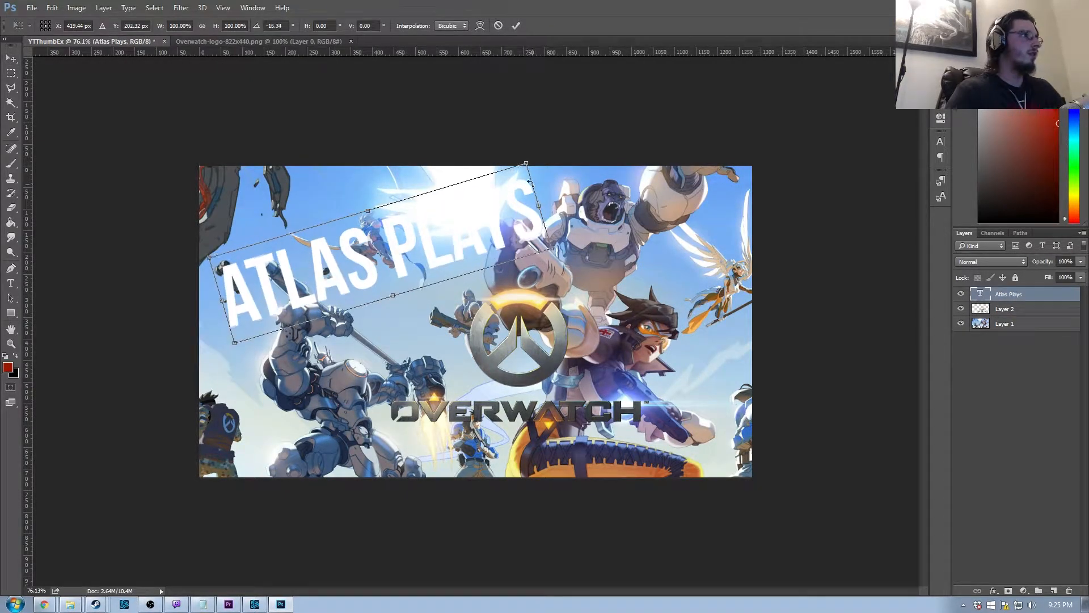
mouse_move(443, 240)
left_mouse_down()
mouse_move(437, 256)
mouse_move(436, 236)
mouse_move(460, 252)
left_mouse_up()
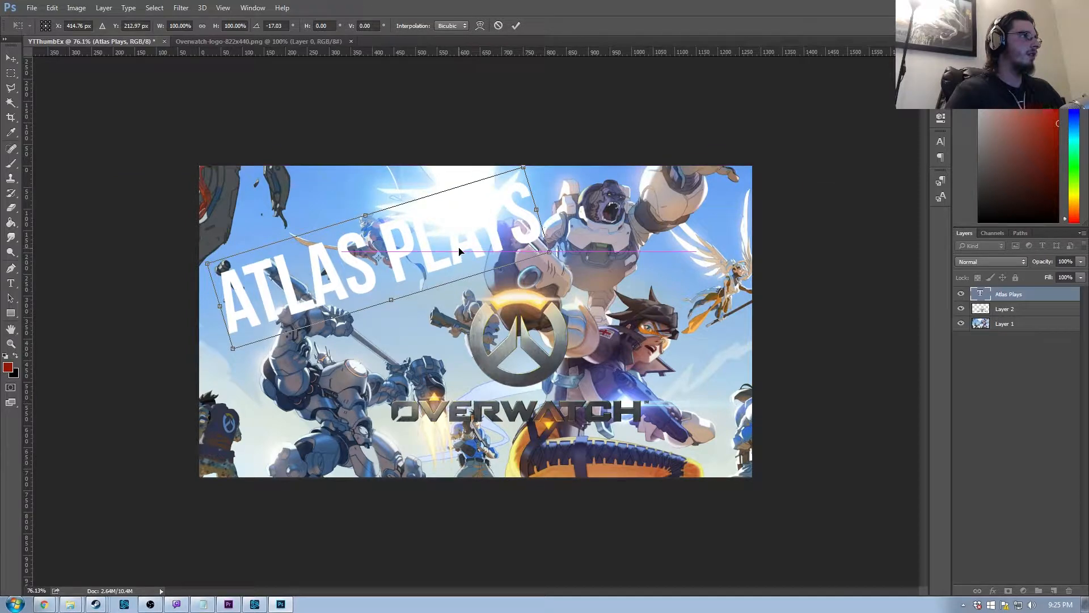
key("Return")
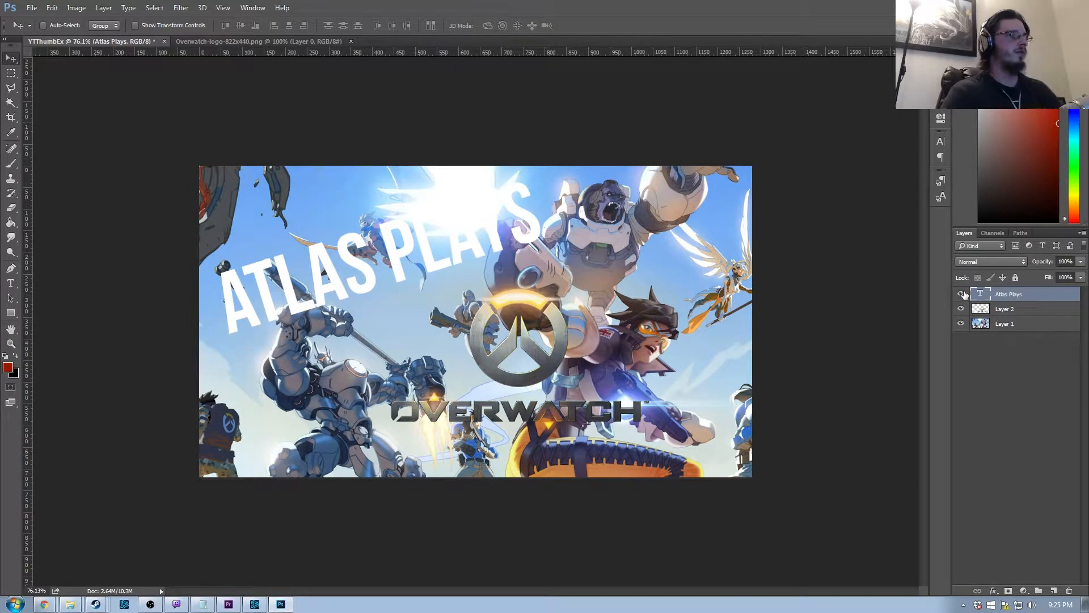
Move the Overwatch logo on Layer 2 slightly right and down
left_click(1016, 309)
mouse_move(536, 340)
left_mouse_down()
mouse_move(571, 376)
mouse_move(462, 339)
mouse_move(458, 352)
mouse_move(613, 339)
mouse_move(539, 339)
left_mouse_up()
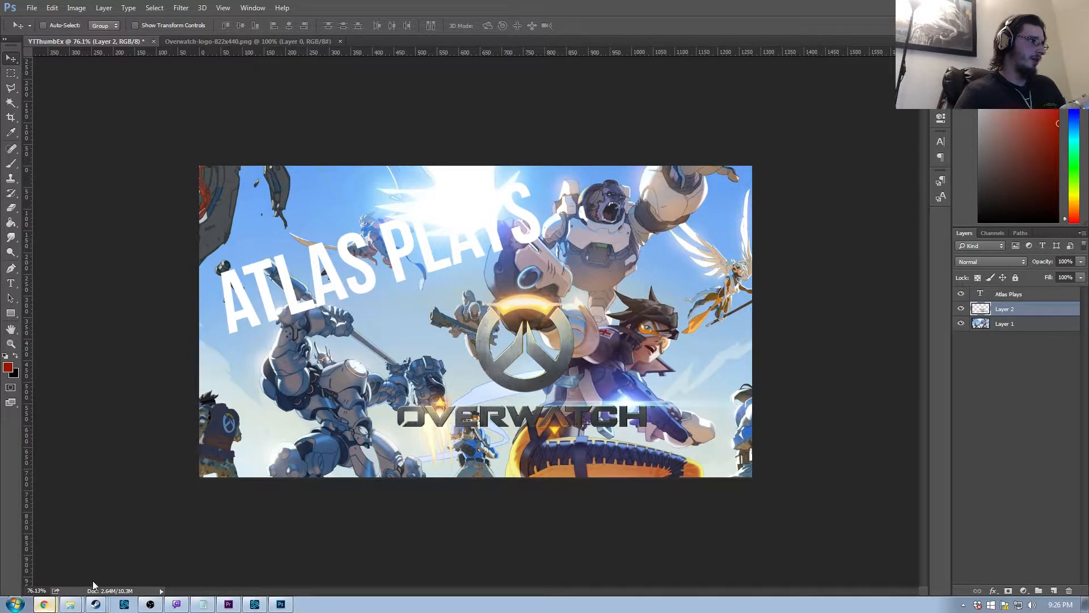
Switch to Chrome and filter the "overwatch logo transparent" image results to Large size
left_click(44, 604)
left_click(358, 100)
left_click(85, 128)
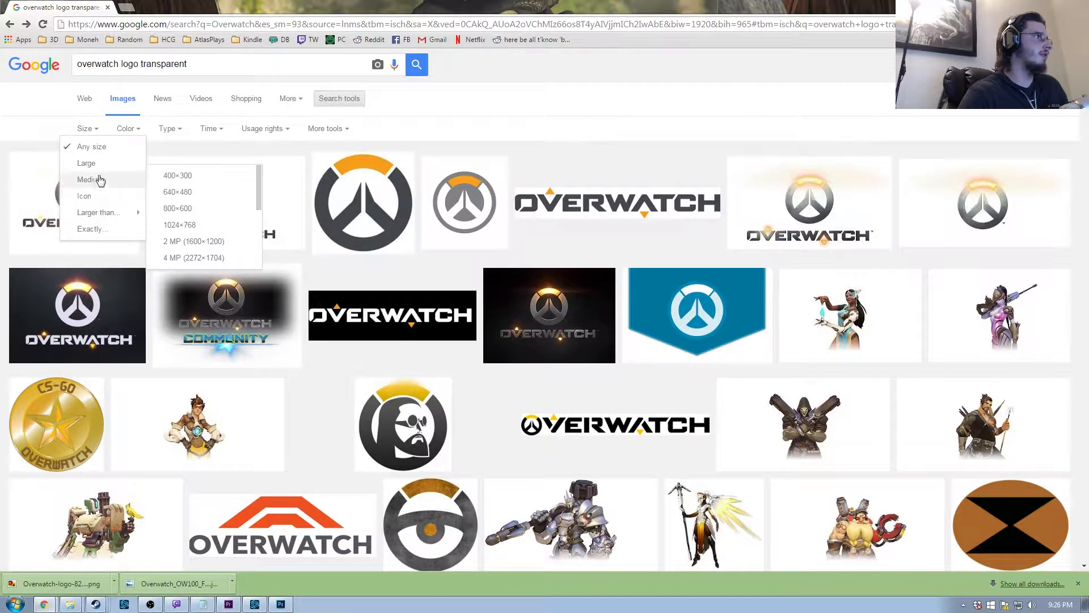
left_click(89, 163)
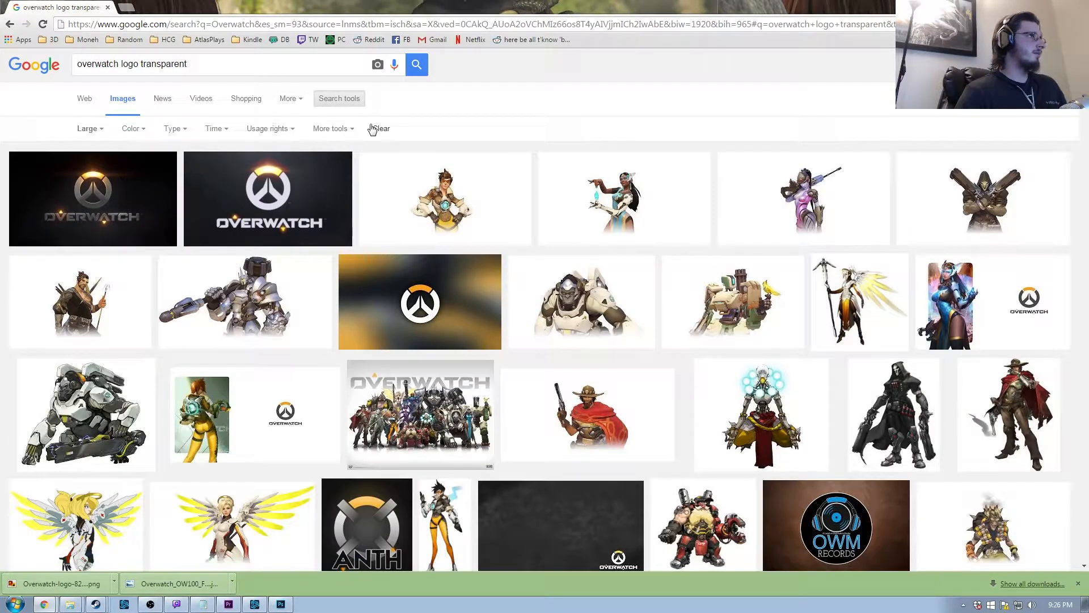
left_click(340, 129)
left_click(343, 135)
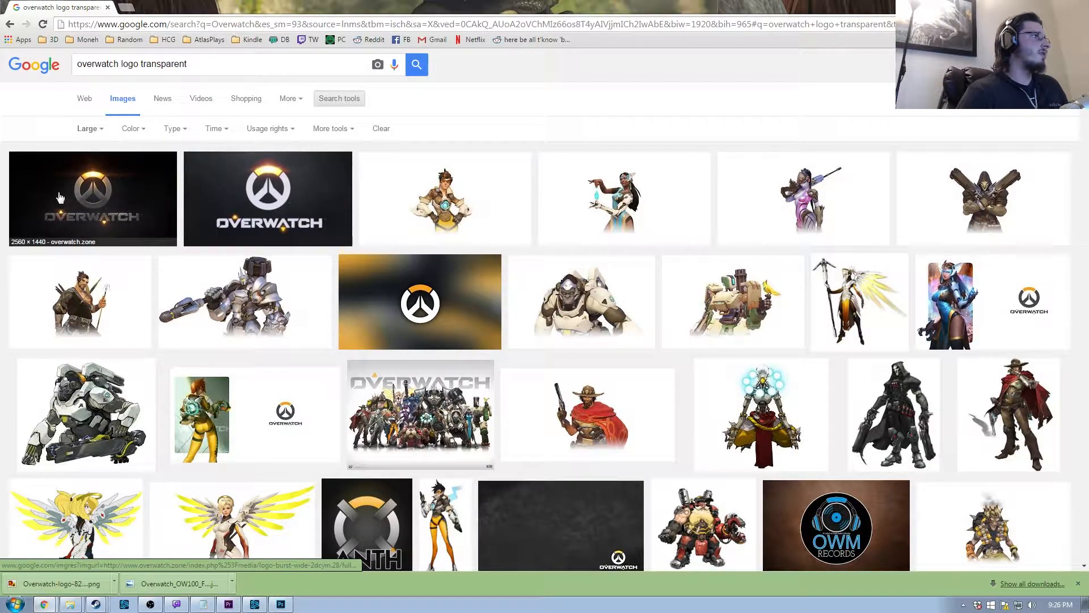
Preview the first dark-background Overwatch logo result and check whether it suits the thumbnail
left_click(170, 176)
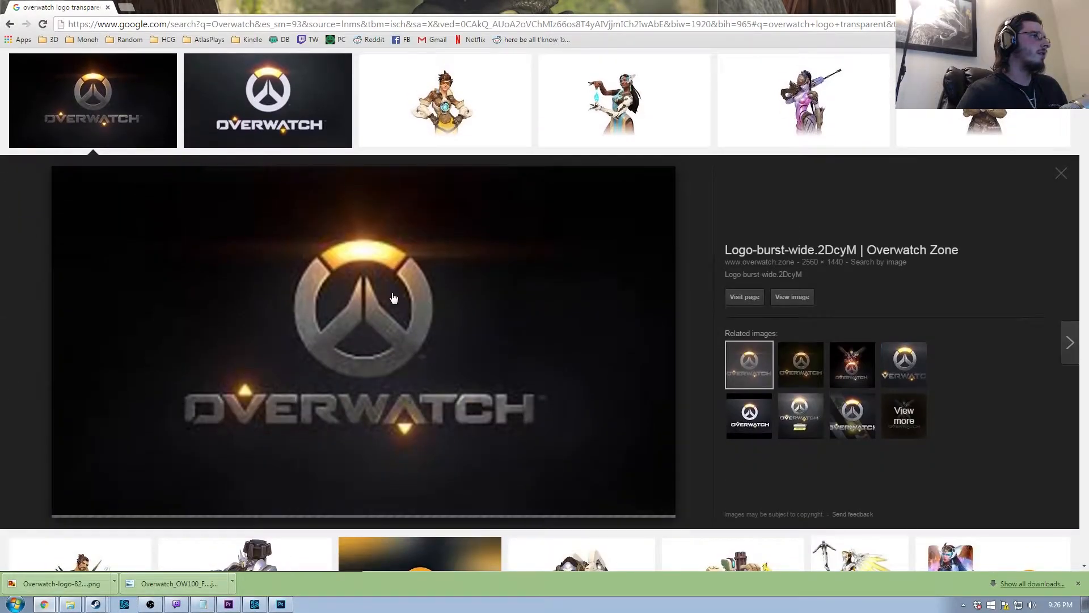
scroll(333, 246, "up", 2)
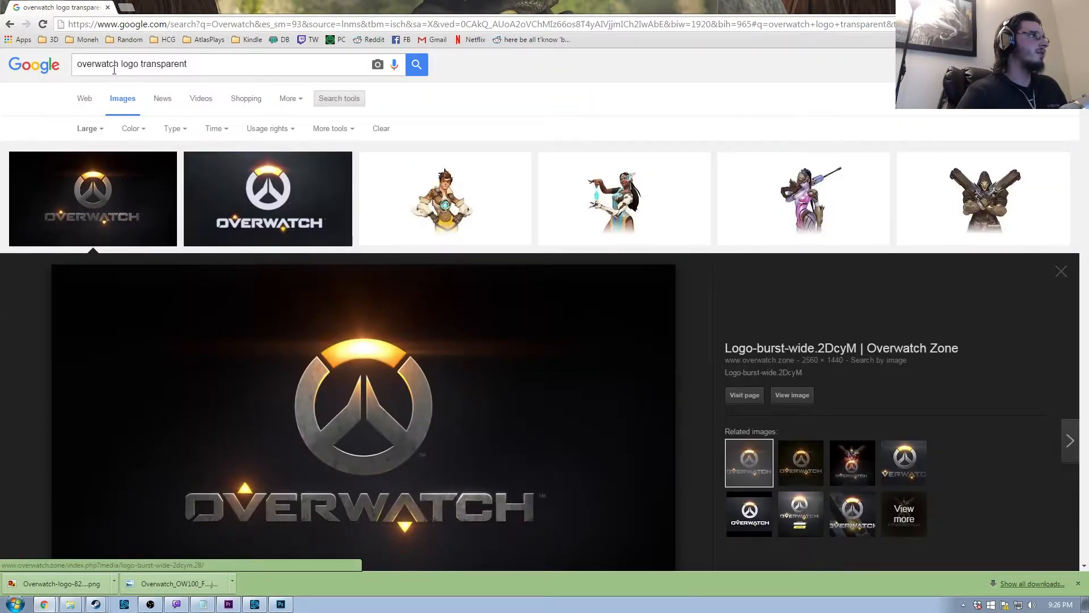
scroll(326, 238, "down", 8)
scroll(149, 211, "up", 5)
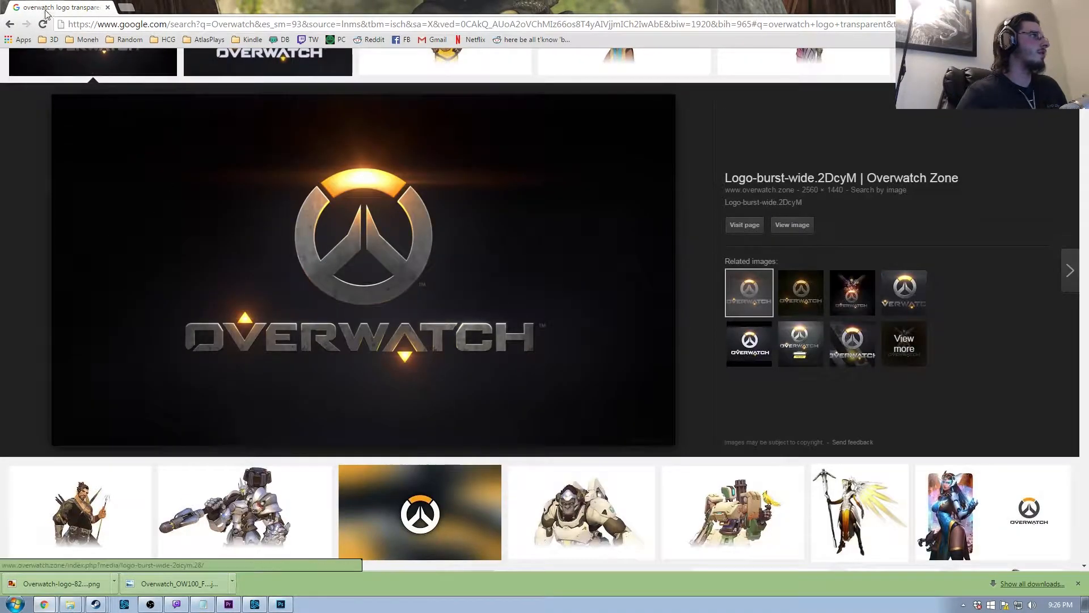
Browse the large-size image results for a higher-resolution transparent Overwatch logo
left_click(105, 67)
scroll(591, 187, "down", 8)
scroll(591, 188, "down", 1)
scroll(591, 190, "up", 2)
scroll(587, 190, "down", 1)
scroll(730, 235, "down", 8)
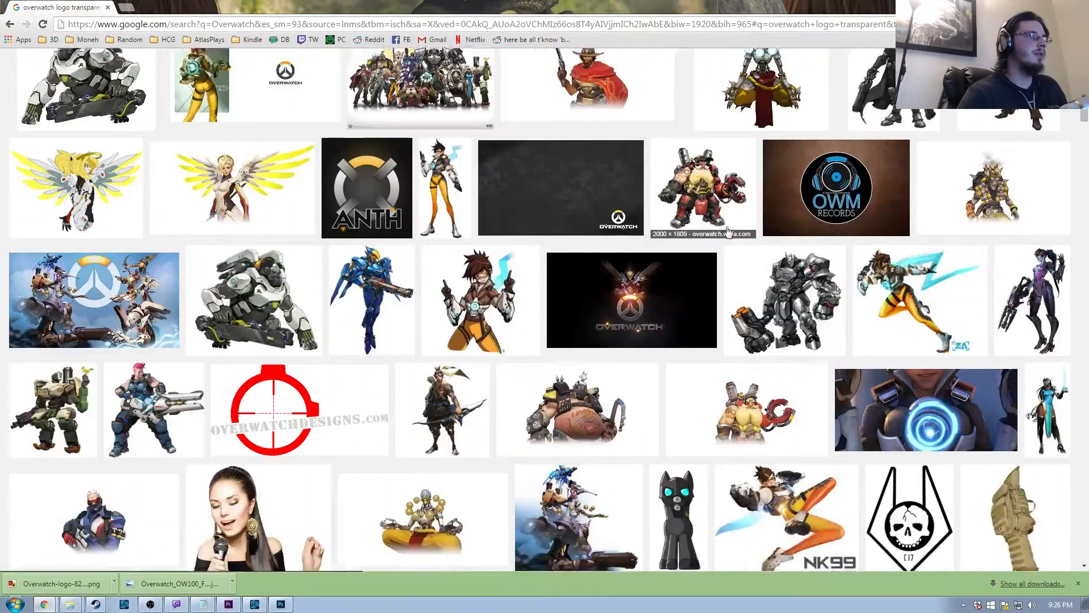
scroll(727, 227, "down", 7)
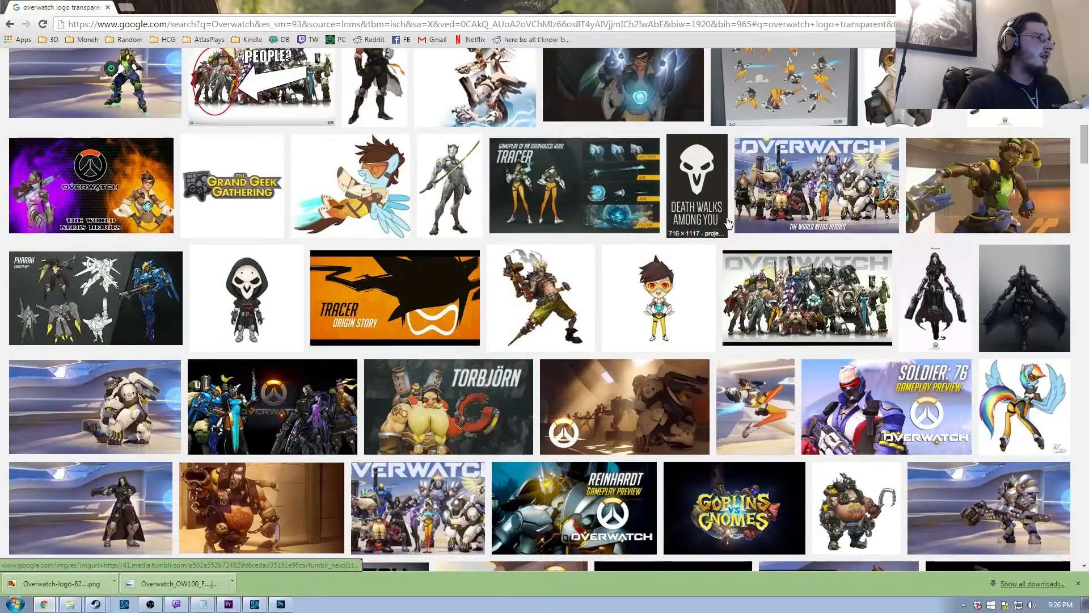
scroll(714, 253, "down", 8)
scroll(715, 253, "up", 4)
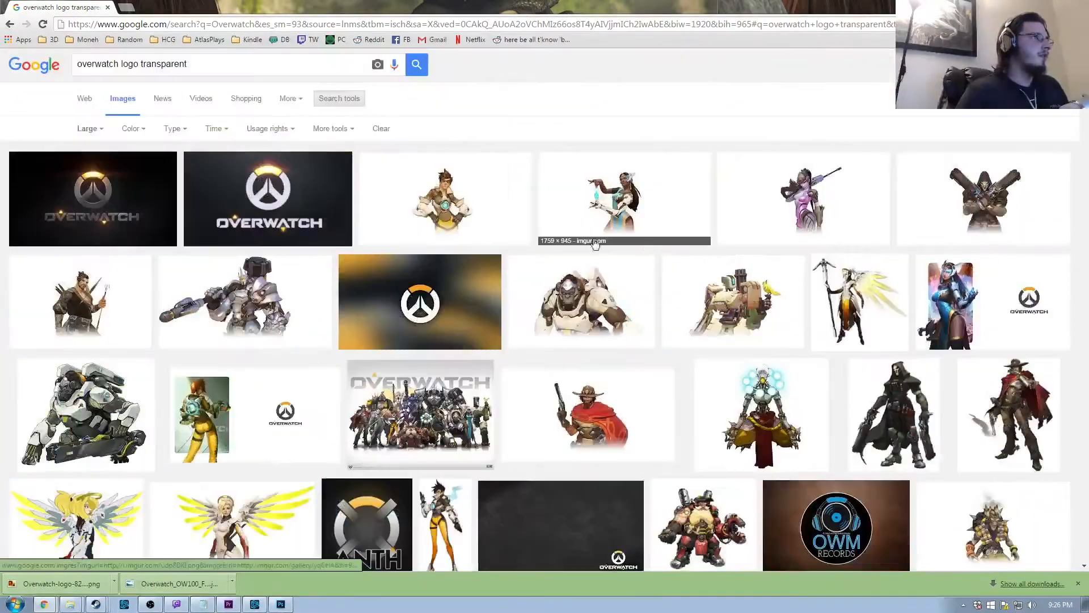
Shorten the image search to "overwatch logo" and run it
double_click(157, 65)
key("BackSpace")
key("Return")
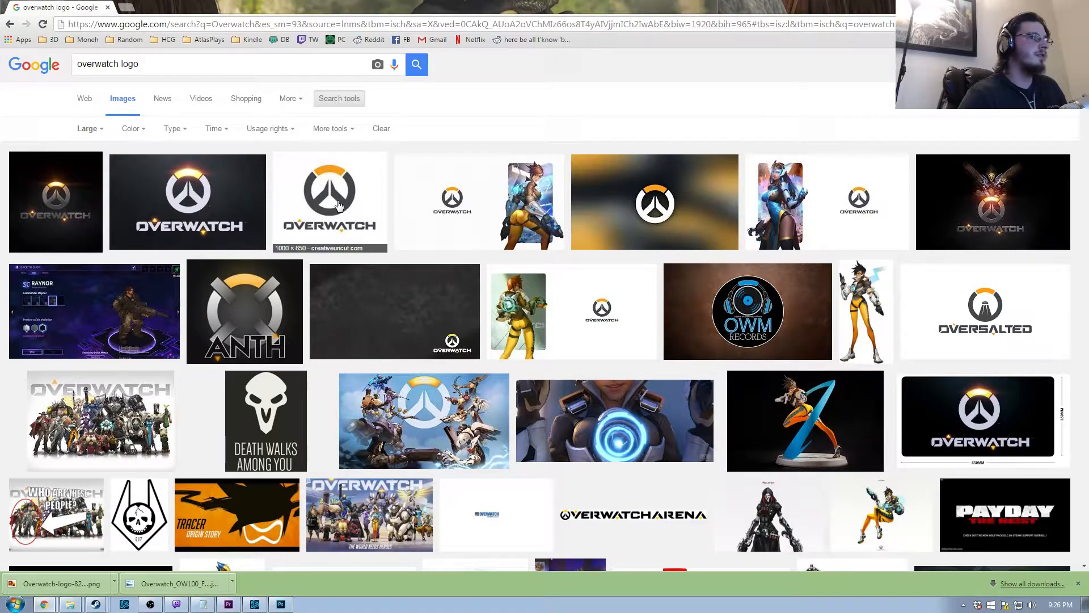
Look through the "overwatch logo" results for a clean logo usable on the thumbnail
scroll(338, 204, "down", 10)
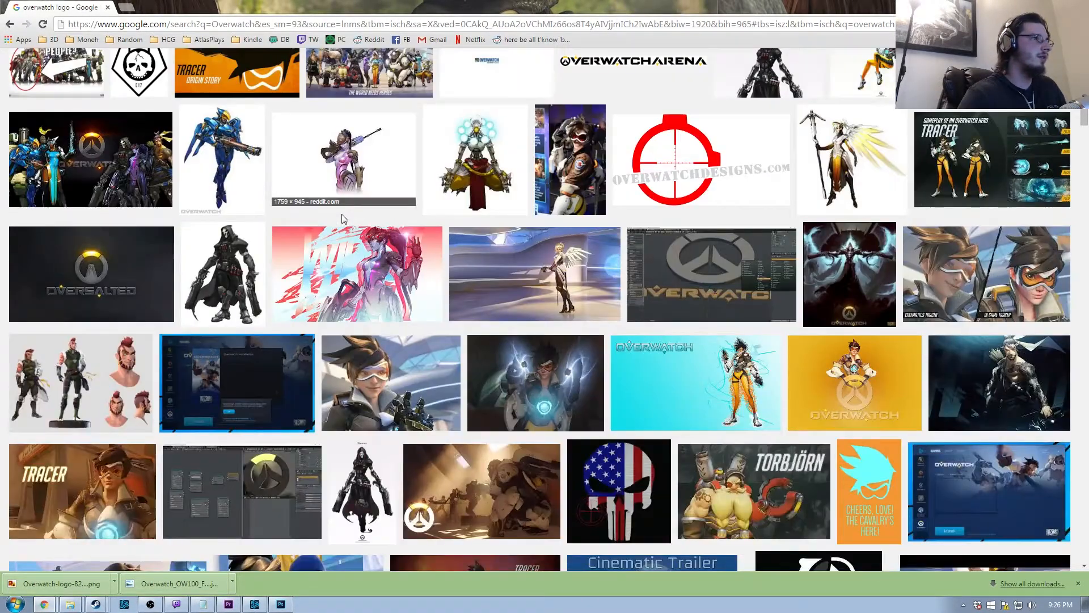
scroll(342, 218, "up", 2)
scroll(343, 224, "down", 7)
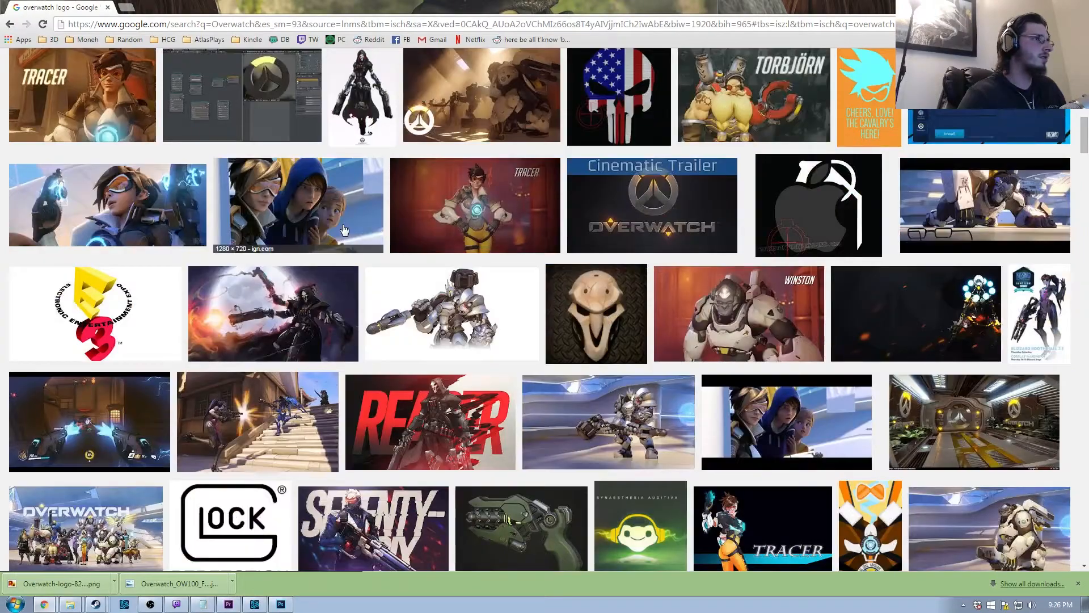
scroll(344, 229, "down", 5)
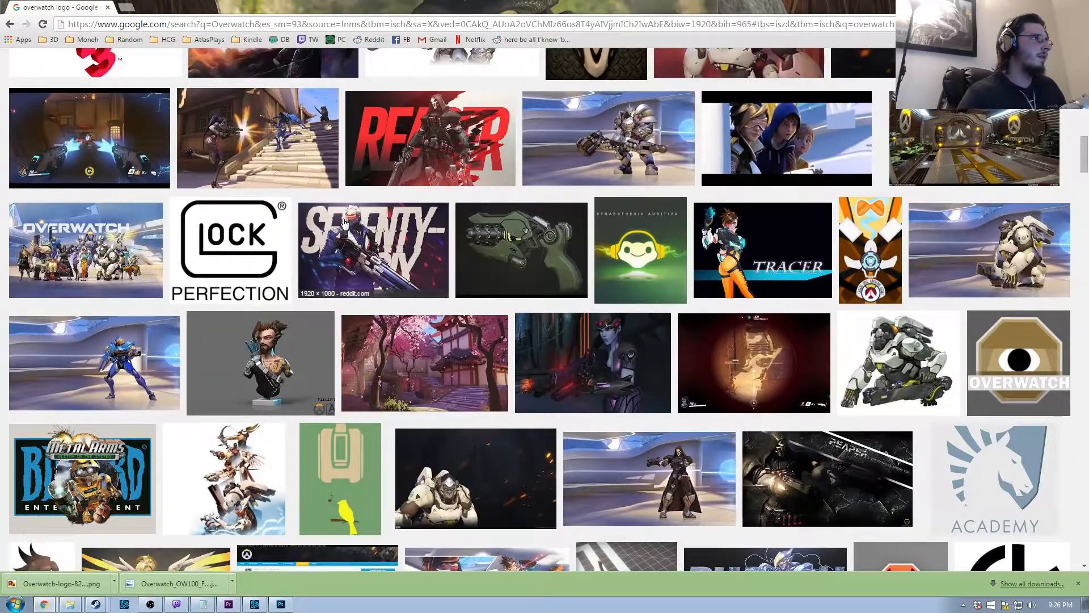
scroll(384, 212, "down", 6)
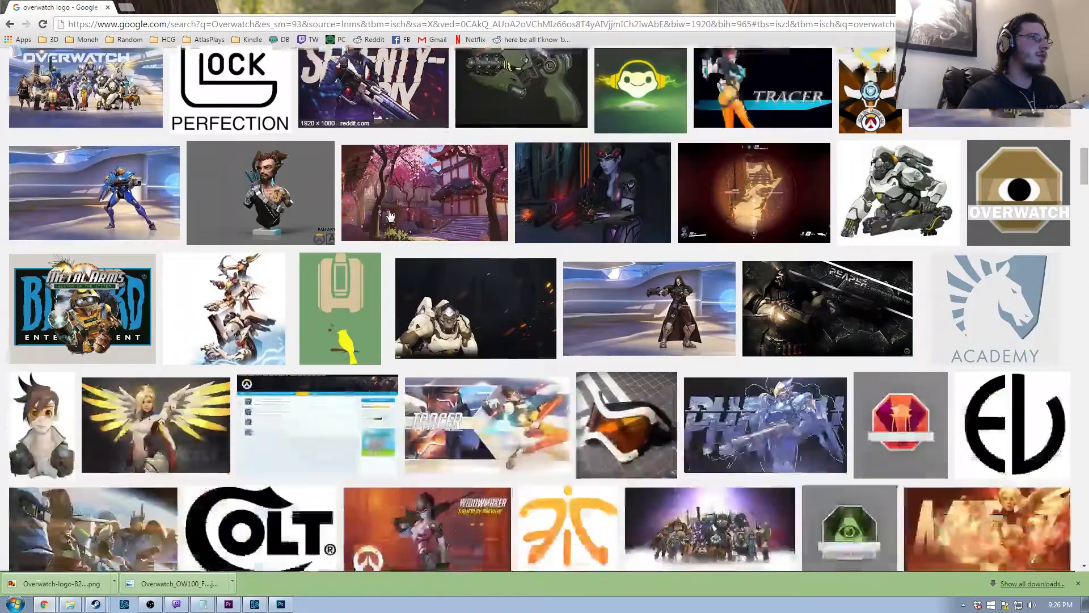
scroll(386, 212, "down", 3)
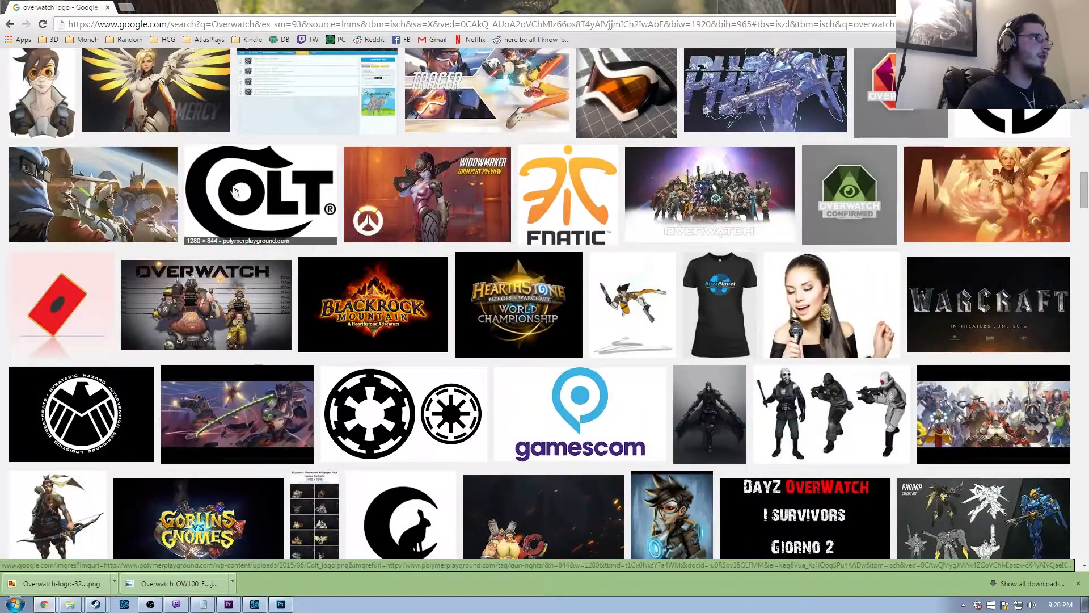
scroll(288, 210, "down", 1)
scroll(288, 210, "down", 4)
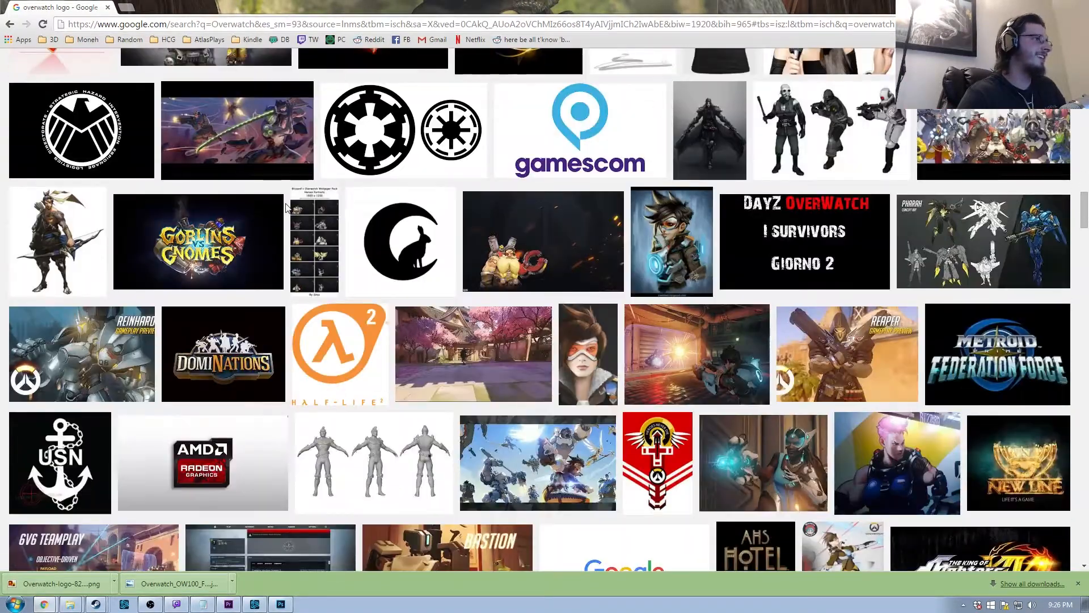
scroll(287, 207, "down", 10)
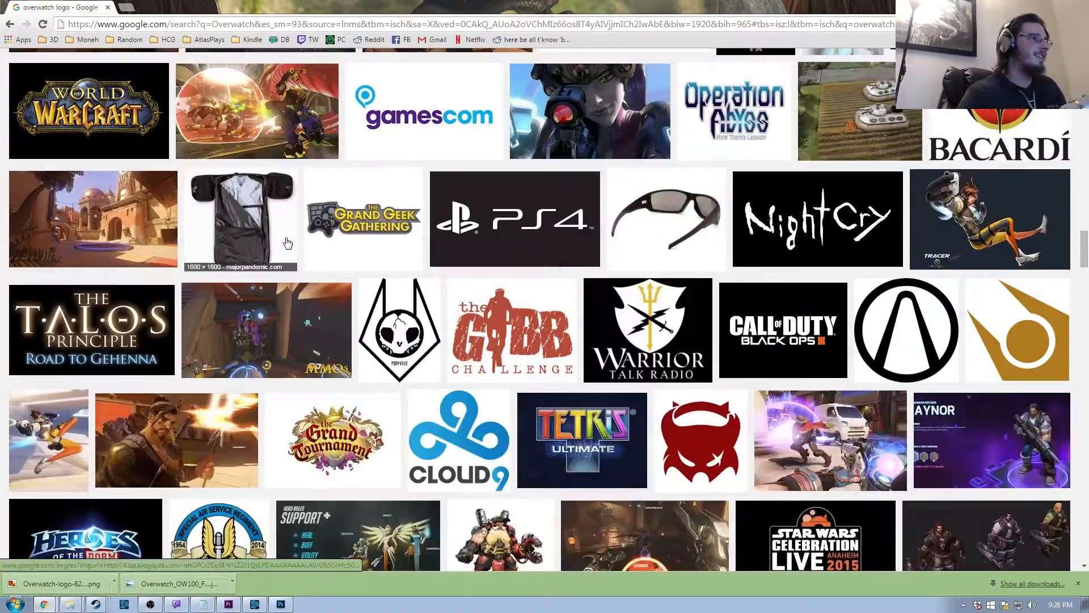
scroll(288, 243, "up", 20)
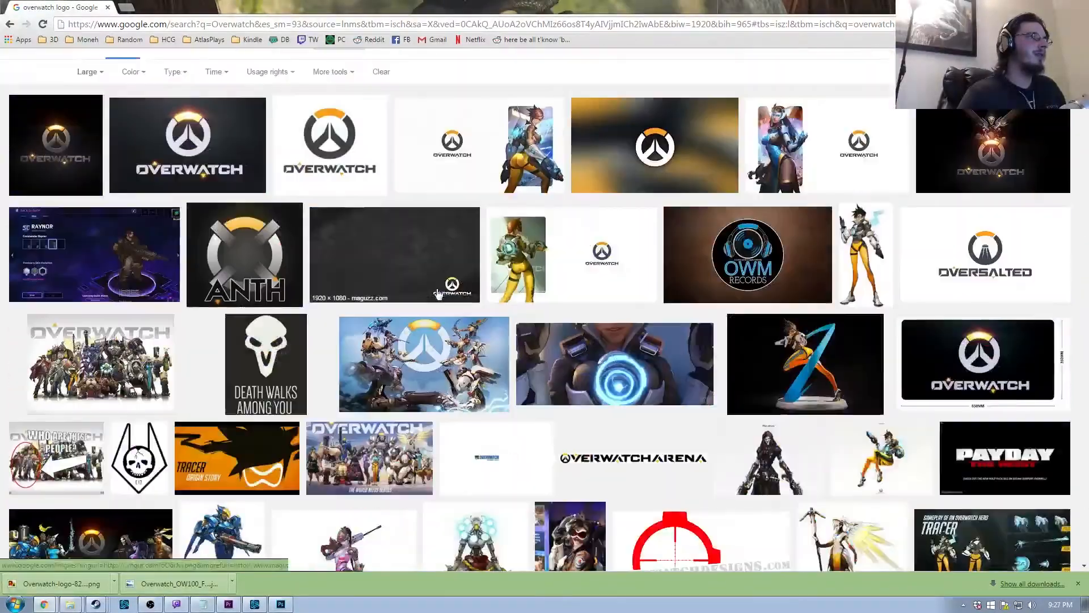
Search images for just "overwatch" and look through the results for a suitable logo
scroll(437, 294, "up", 1)
double_click(156, 65)
key("BackSpace")
key("Return")
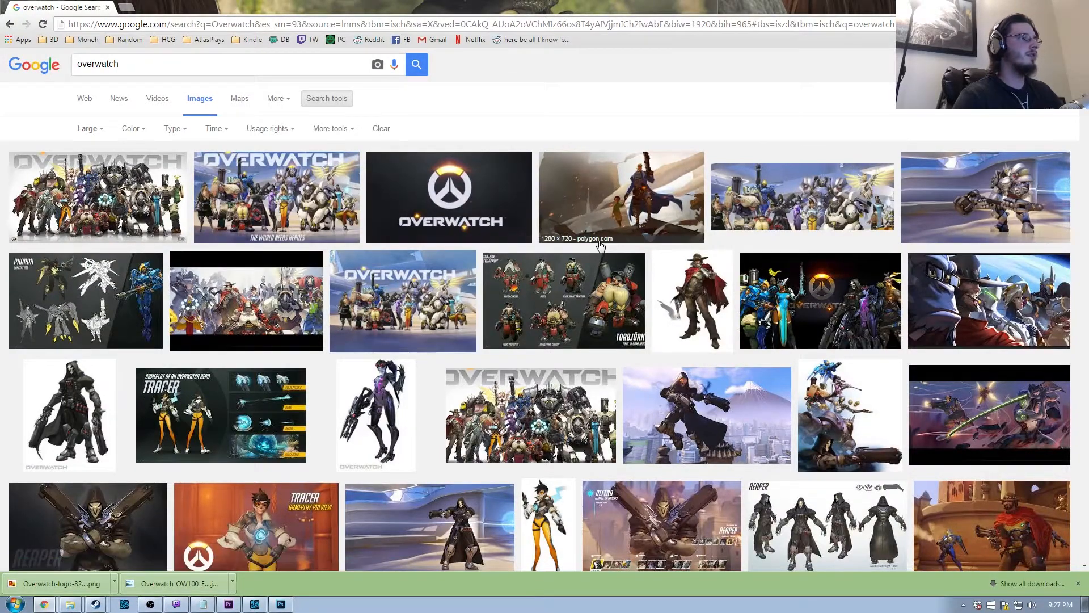
scroll(415, 212, "down", 3)
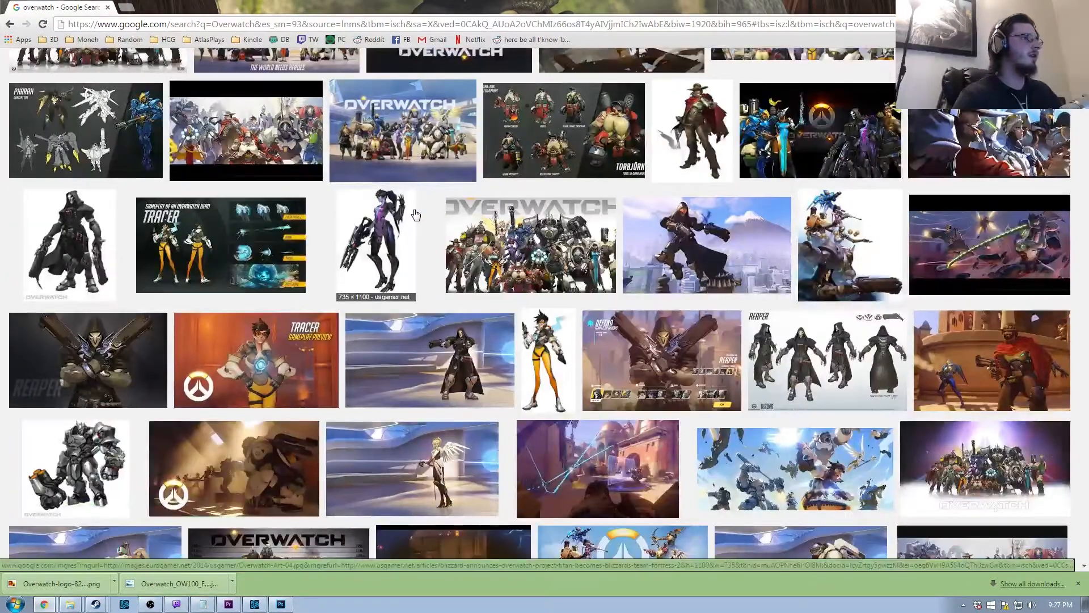
scroll(415, 212, "down", 6)
scroll(136, 64, "up", 10)
Search images for "overwatch logo transparent" again and reset the size filter to Any size
left_click(136, 64)
type("logo")
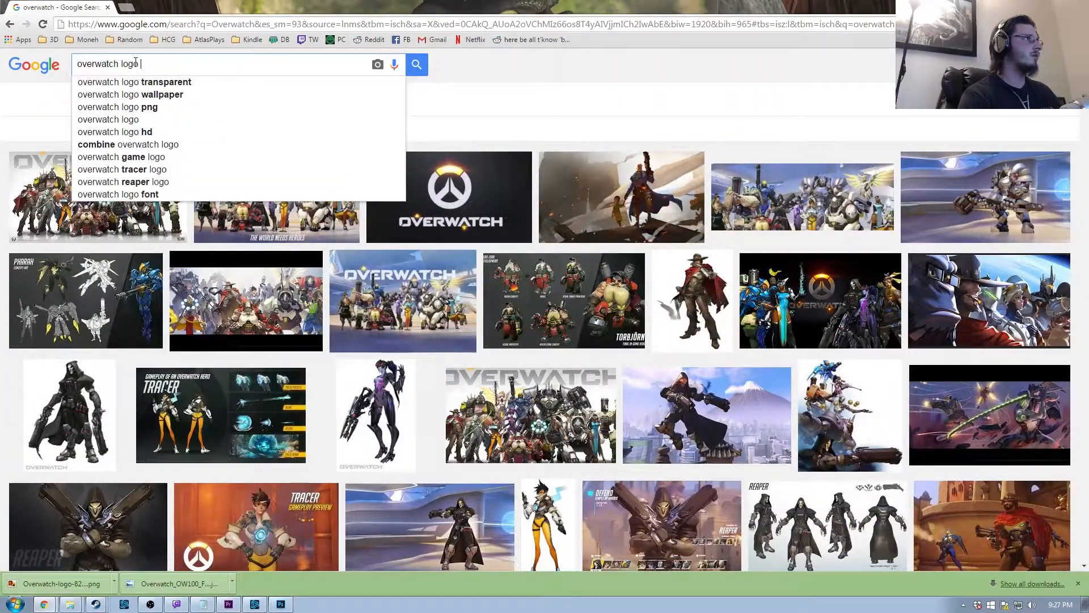
left_click(154, 82)
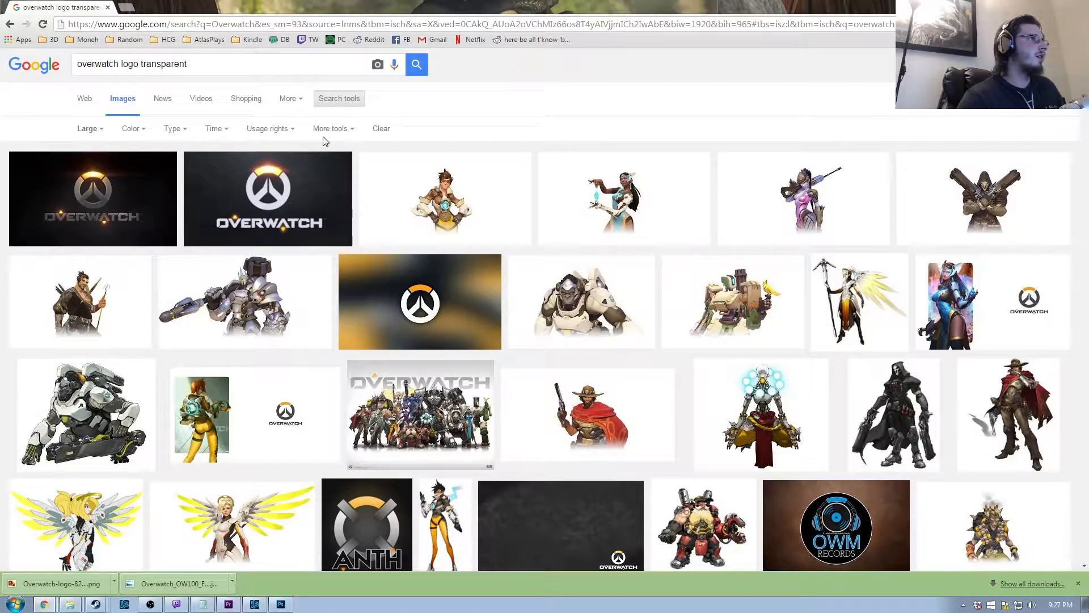
left_click(329, 132)
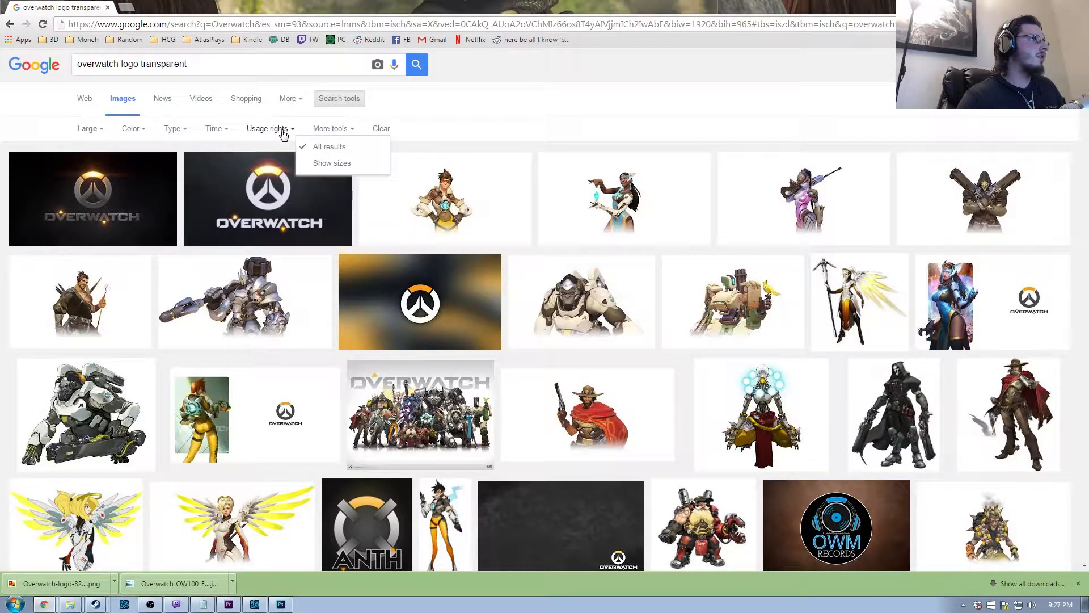
left_click(102, 132)
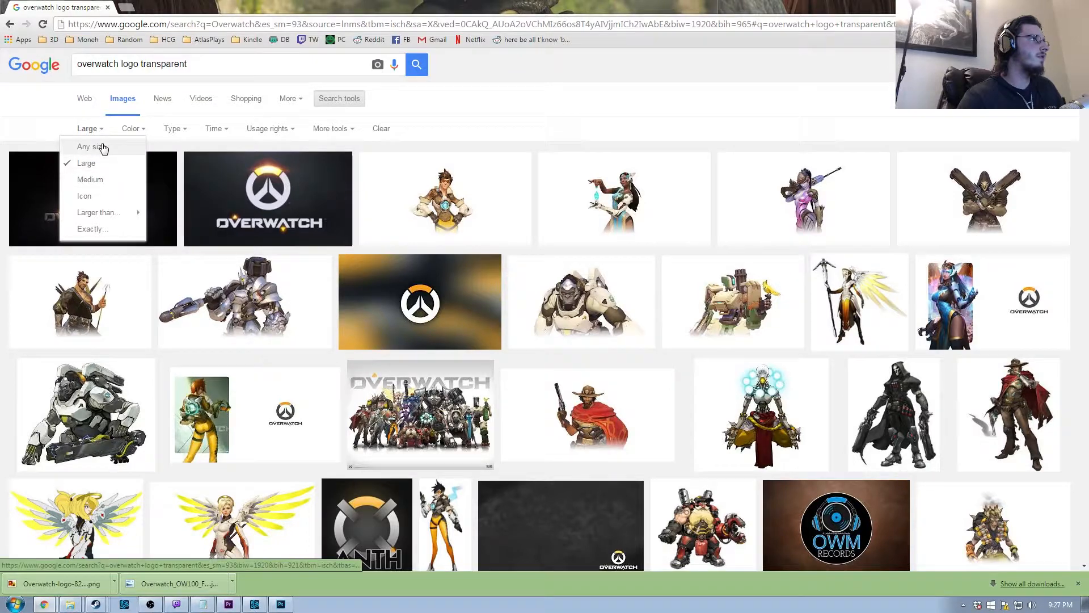
left_click(98, 147)
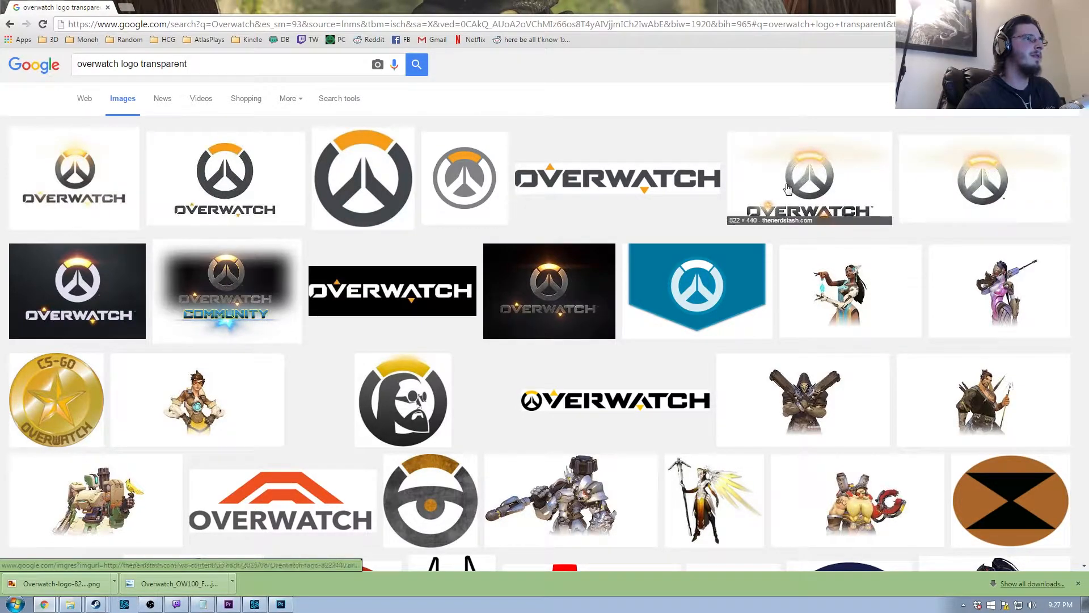
Look through the any-size logo results and change the image search to "overwatch transparent"
scroll(390, 401, "down", 3)
scroll(390, 401, "down", 12)
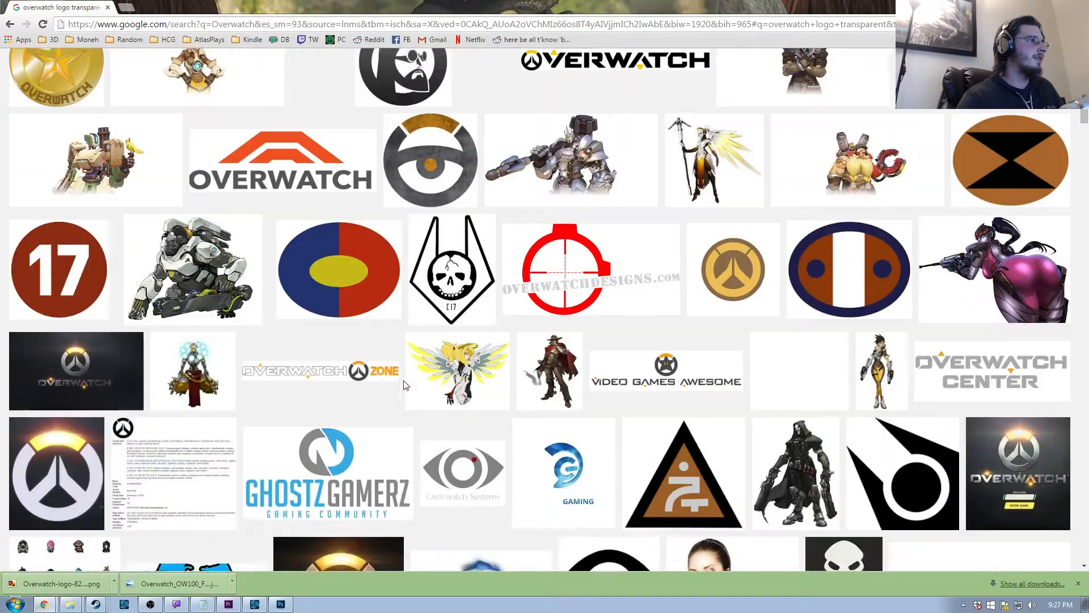
scroll(400, 379, "up", 12)
scroll(401, 378, "down", 10)
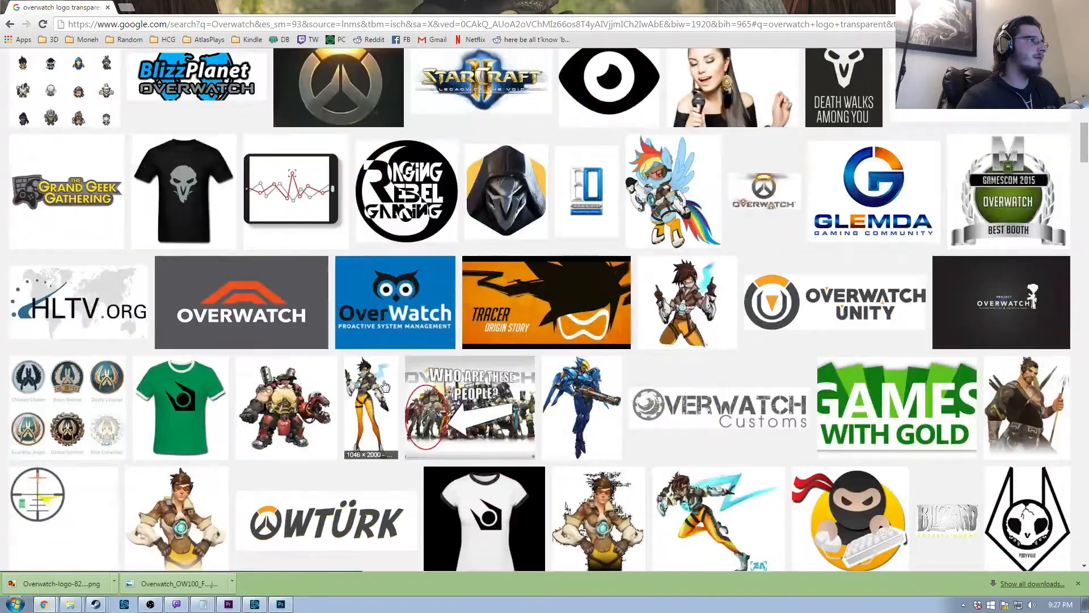
scroll(338, 354, "up", 3)
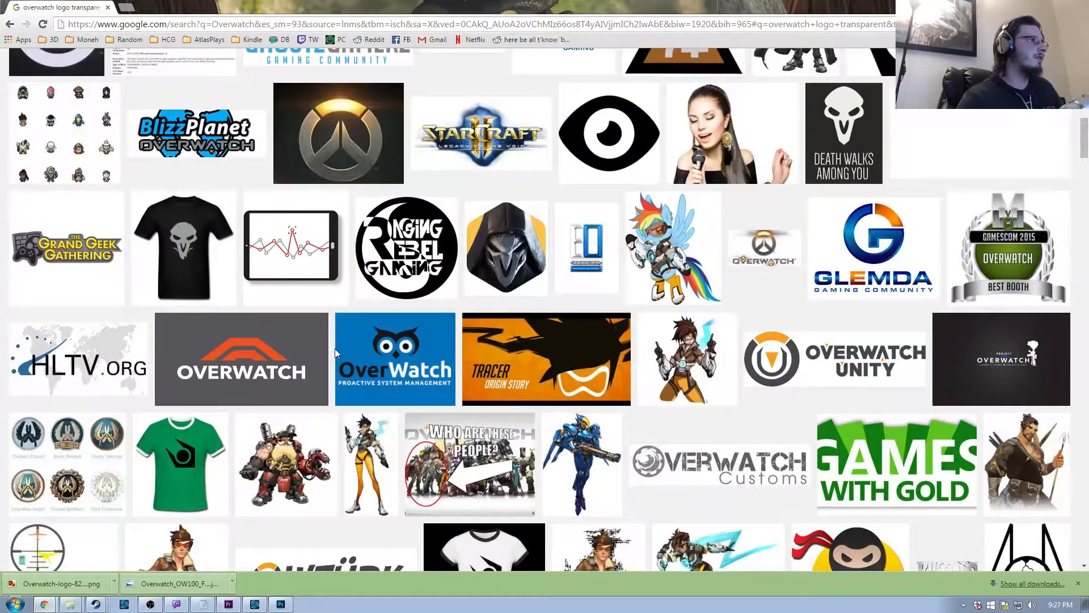
scroll(335, 348, "up", 15)
double_click(130, 64)
key("BackSpace")
key("Return")
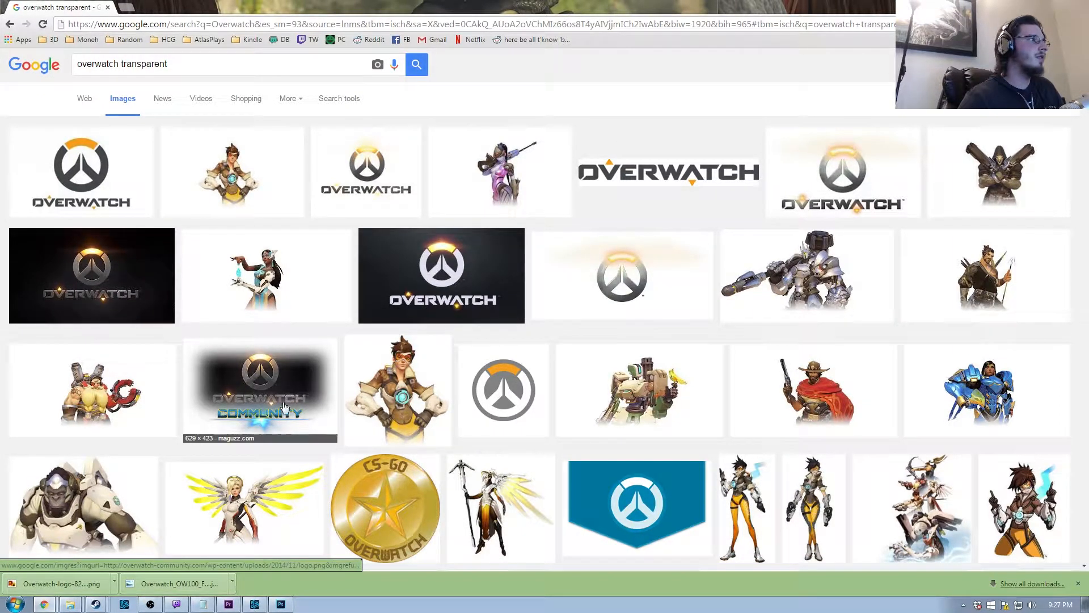
Try to view the 1024 x 762 transparent Overwatch logo through its Photobucket page, and return to the image results
left_click(331, 170)
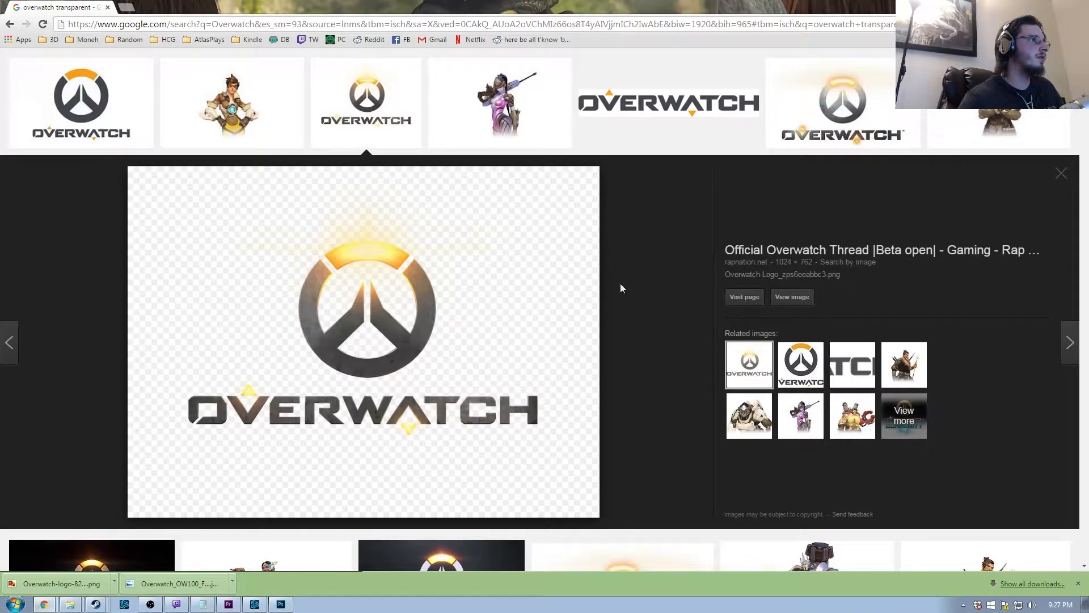
left_click(808, 299)
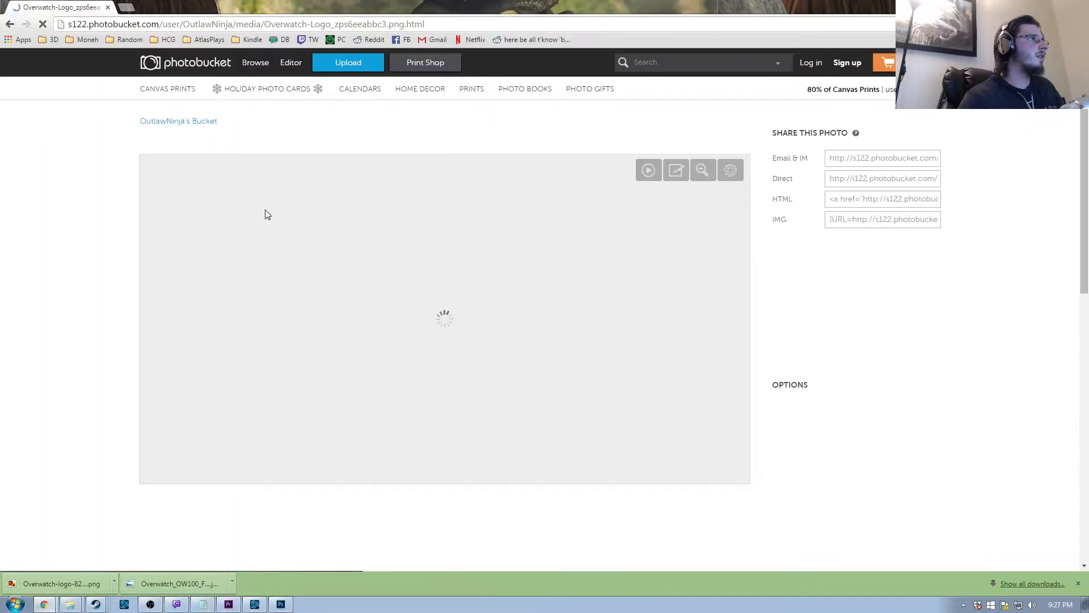
left_click(544, 290)
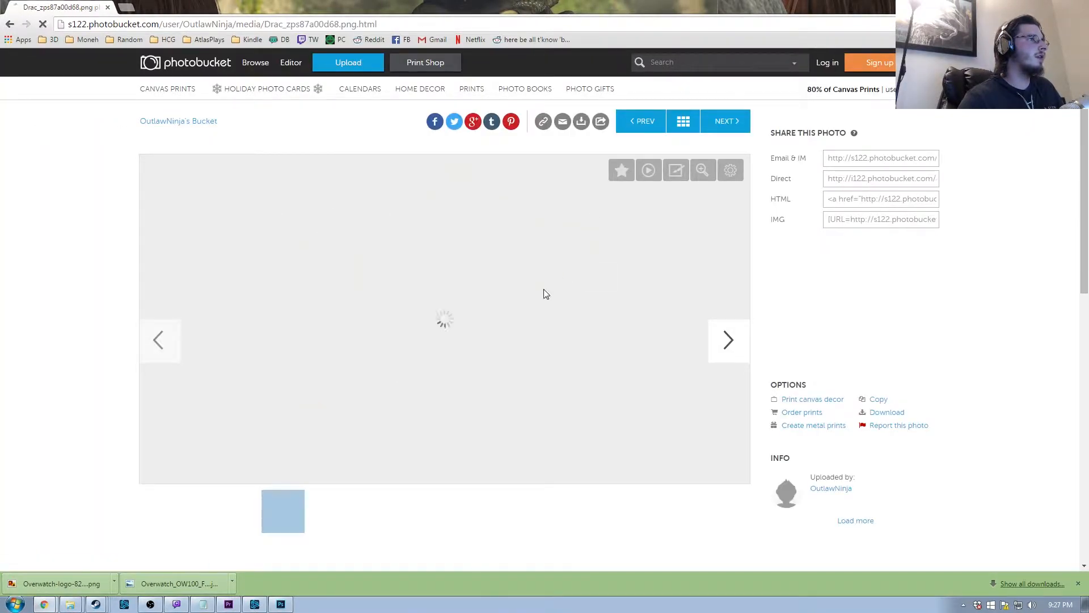
left_click(157, 342)
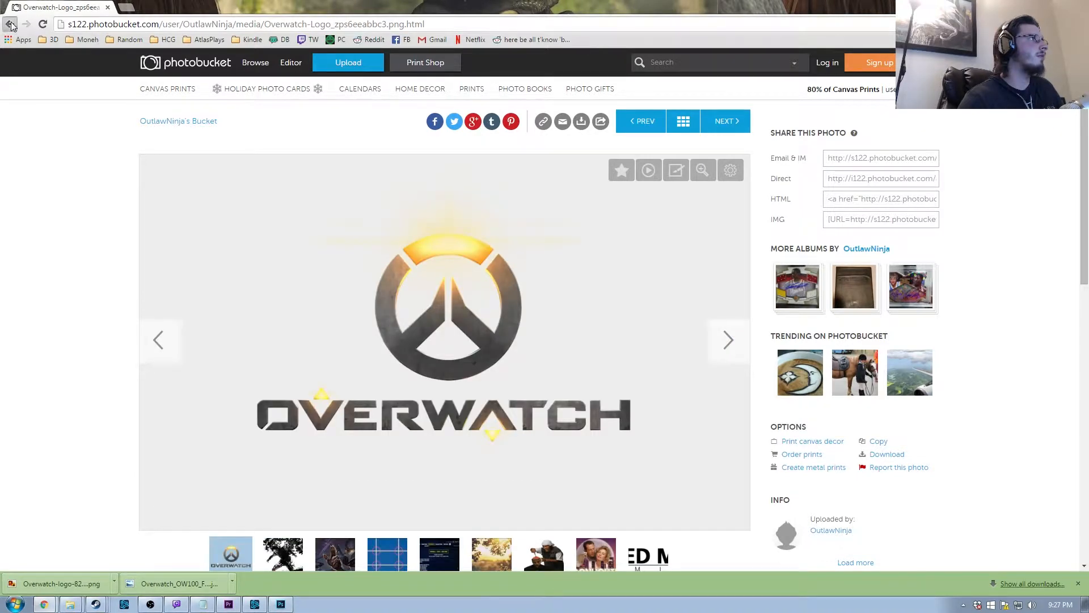
left_click(11, 26)
left_click(9, 26)
left_click(9, 26)
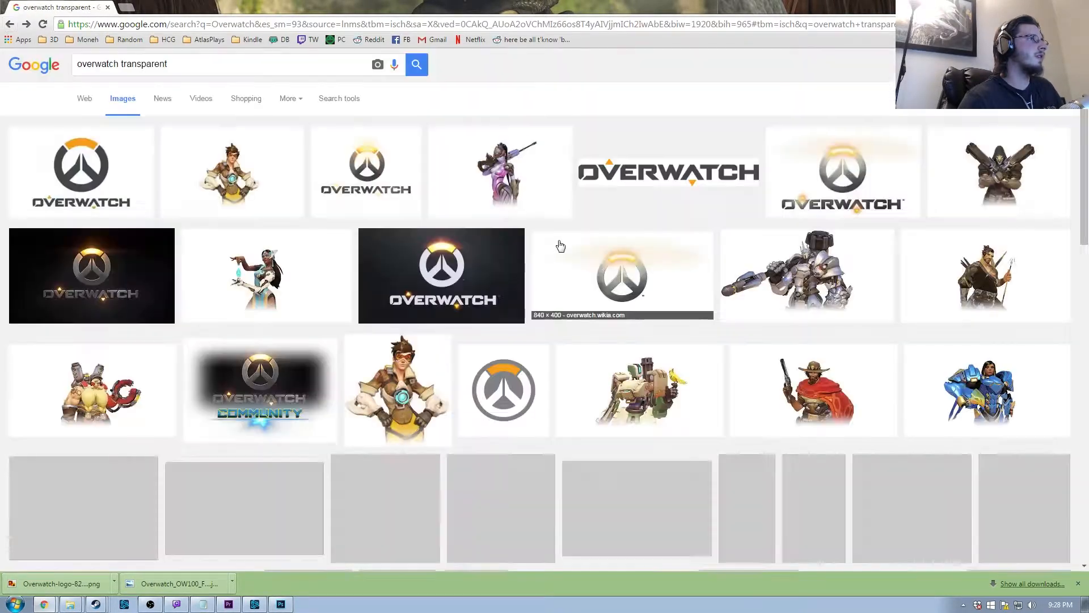
Open the transparent Overwatch-Logo_zps6eeabbc3.png image directly at full size from the search results
left_click(557, 246)
left_click(792, 297)
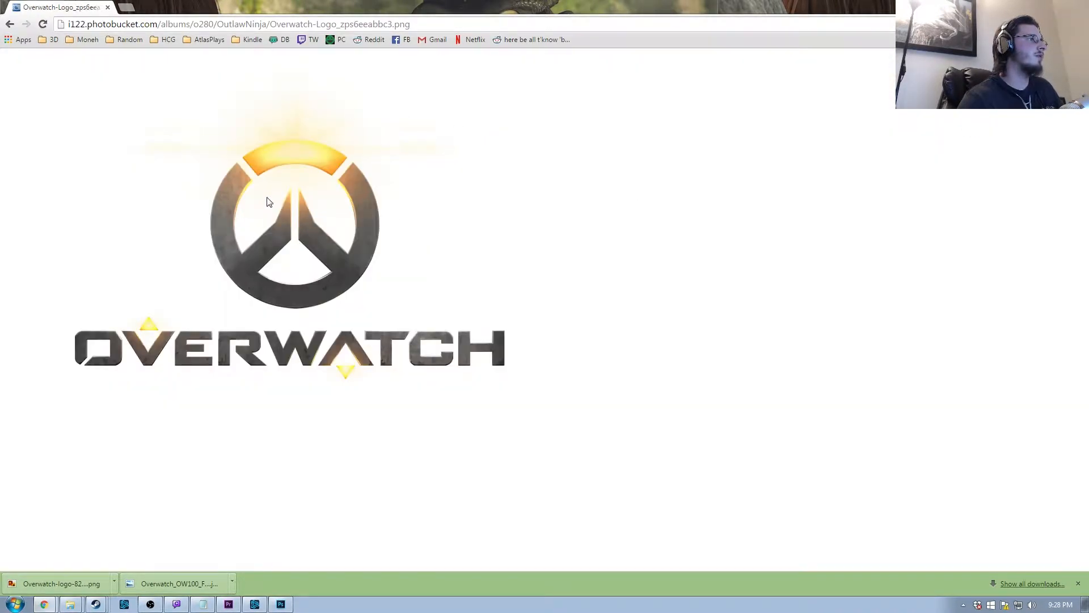
Save the transparent Overwatch-Logo_zps6eeabbc3.png image to the RawLogos folder
right_click(299, 246)
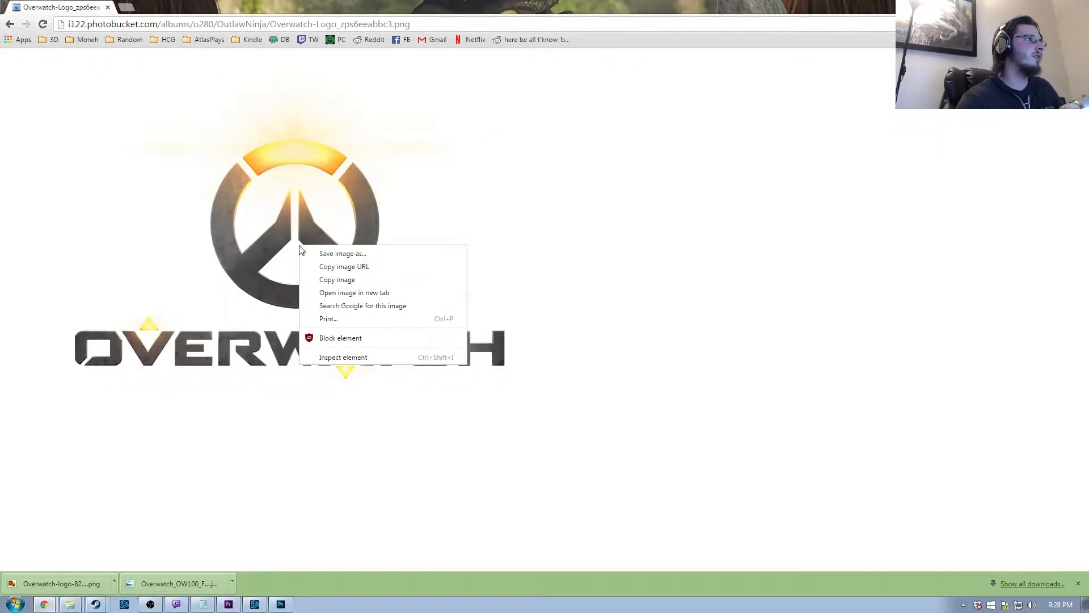
left_click(349, 253)
key("Return")
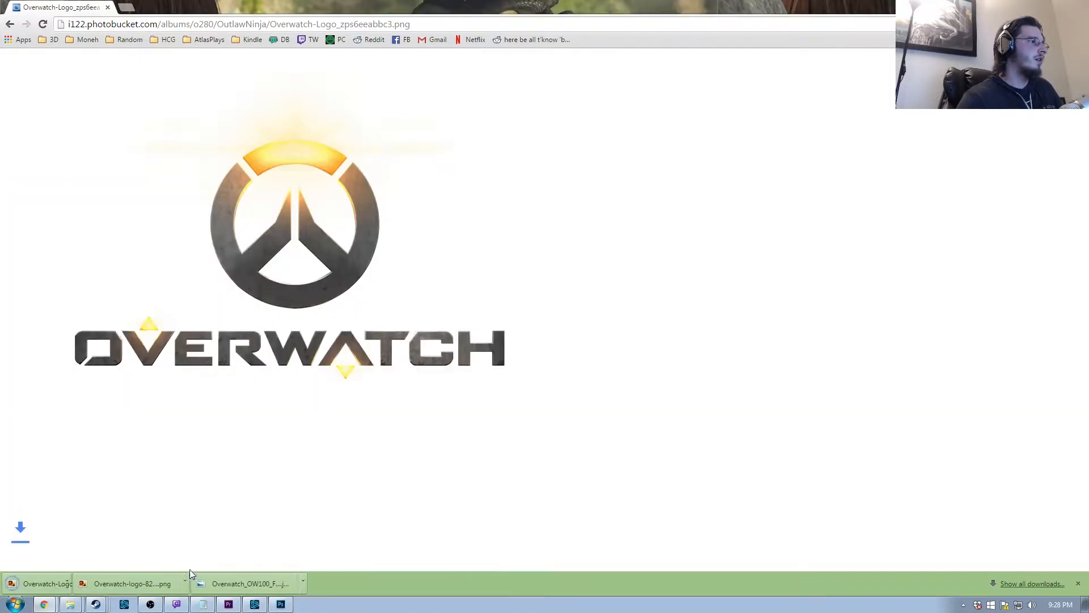
Open the saved Overwatch-Logo_zps6eeabbc3.png from the RawLogos folder as its own document in Photoshop
left_click(72, 604)
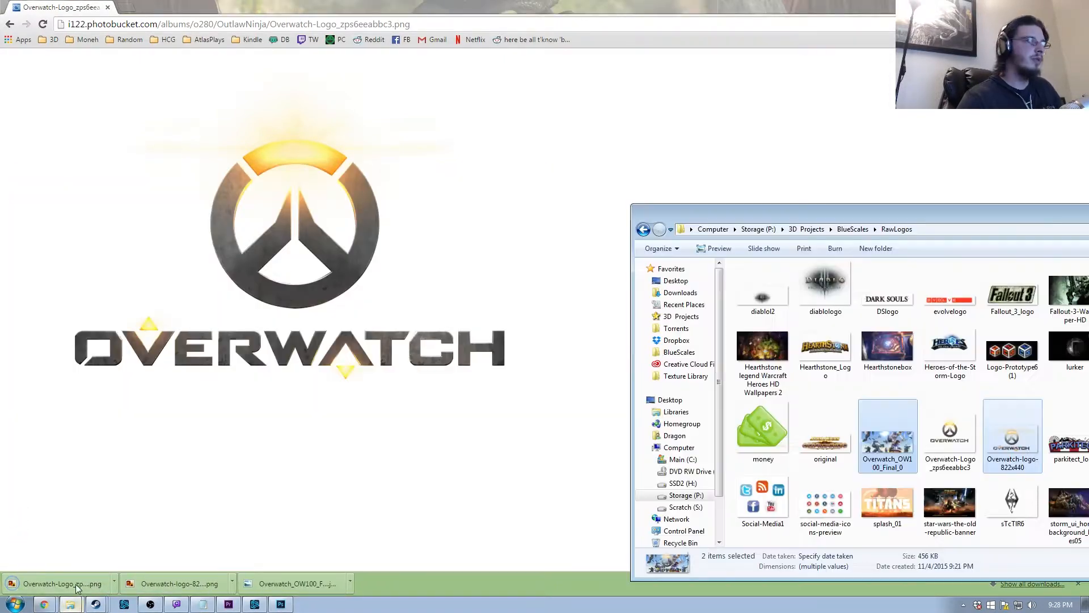
left_click(962, 437)
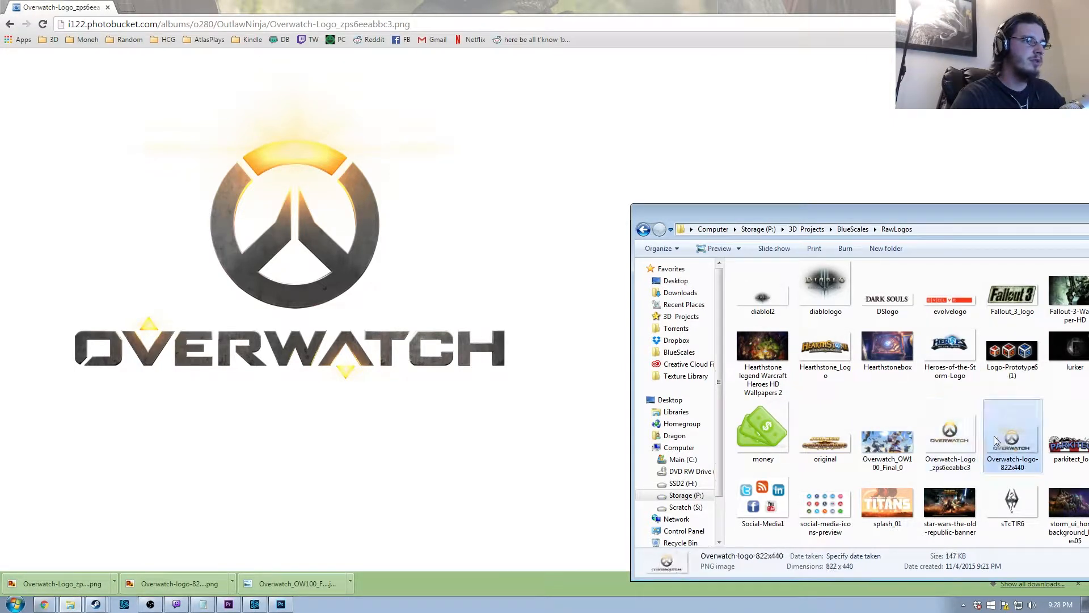
left_click(281, 604)
left_click(70, 603)
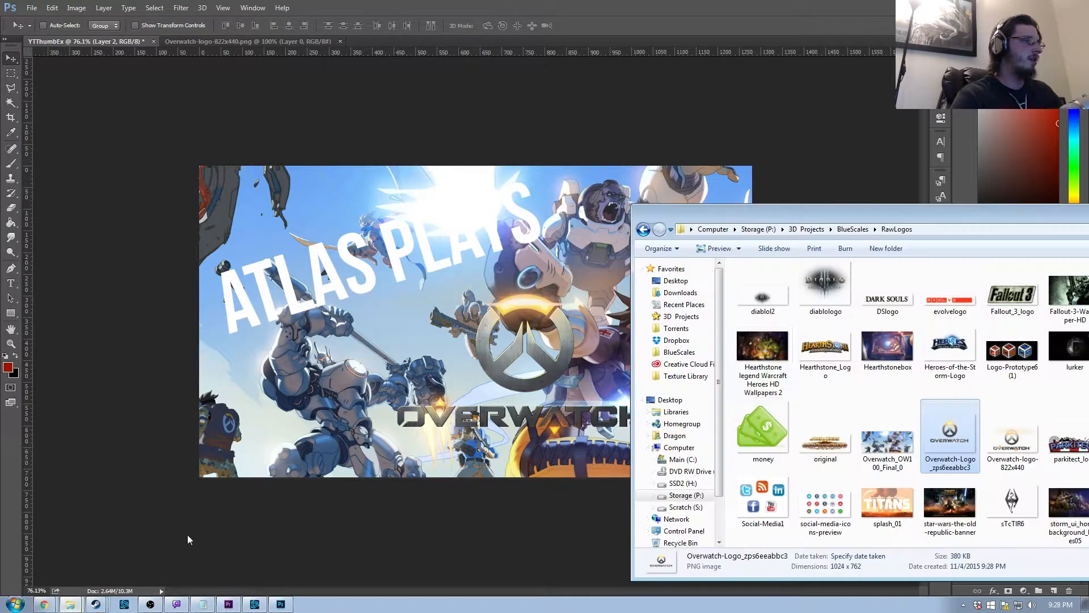
left_click_drag(962, 437, 625, 9)
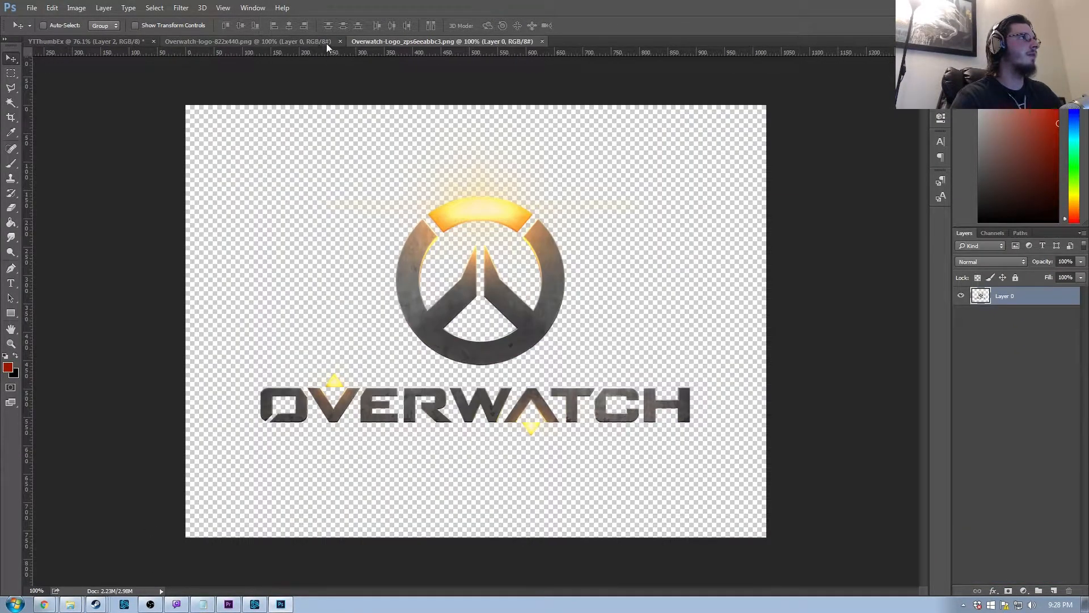
Close the old Overwatch-logo-822x440.png document and copy the entire new logo image
left_click(327, 45)
left_click(339, 41)
key("ctrl+a")
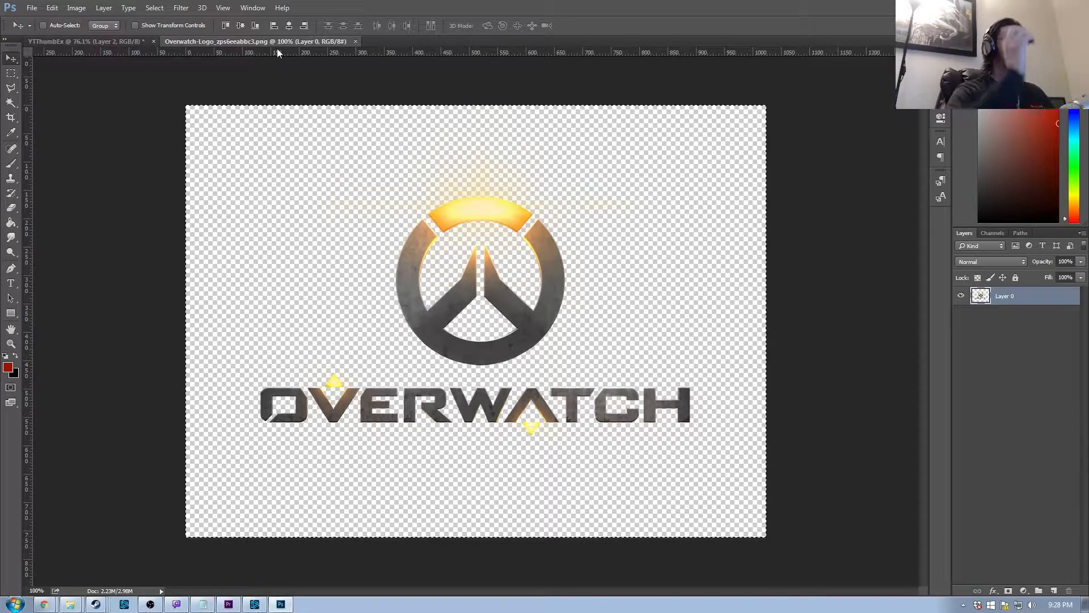
Hide the old logo's Layer 2 in the YTThumbEx document and paste the new logo as a layer above it
left_click(48, 41)
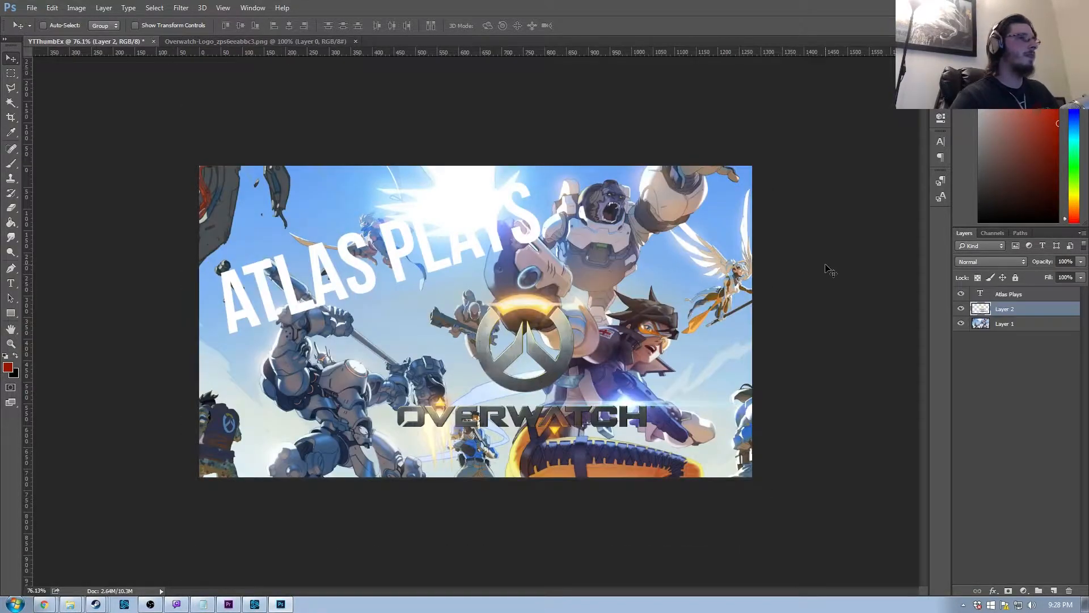
left_click(961, 309)
key("ctrl+v")
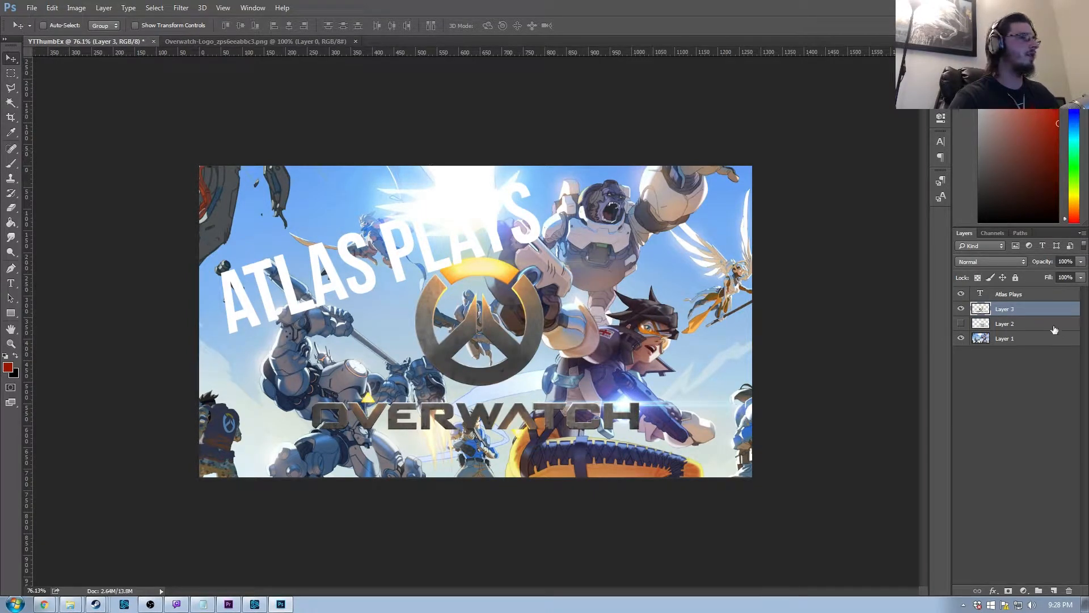
Delete the old logo's Layer 2 and move the new logo to the lower right part of the thumbnail
left_click(1032, 324)
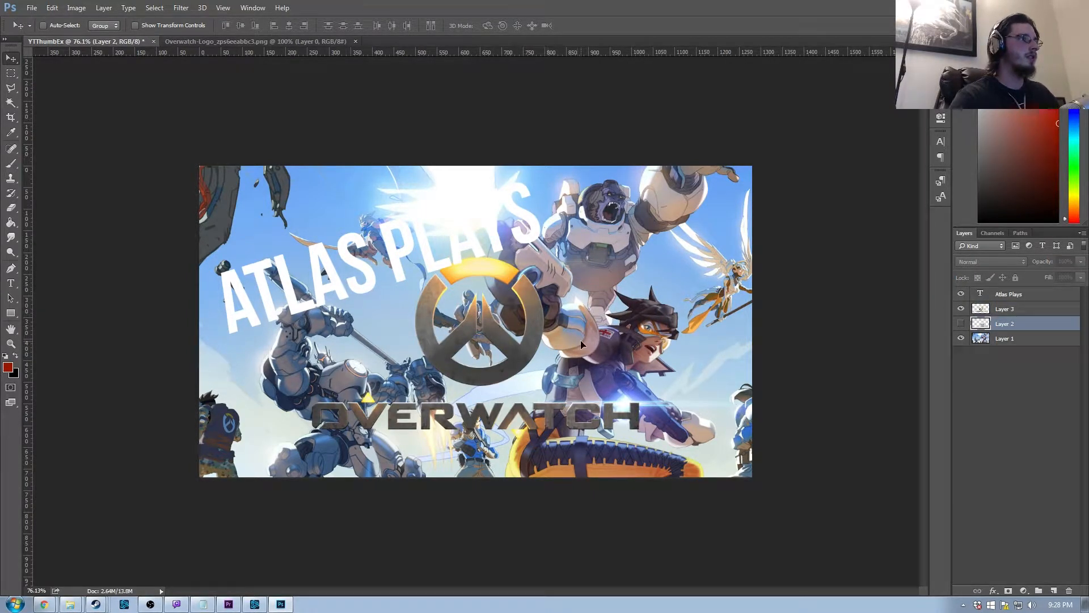
left_click_drag(972, 316, 1023, 342)
left_click_drag(1058, 525, 1065, 591)
left_click(998, 308)
left_click_drag(498, 339, 528, 367)
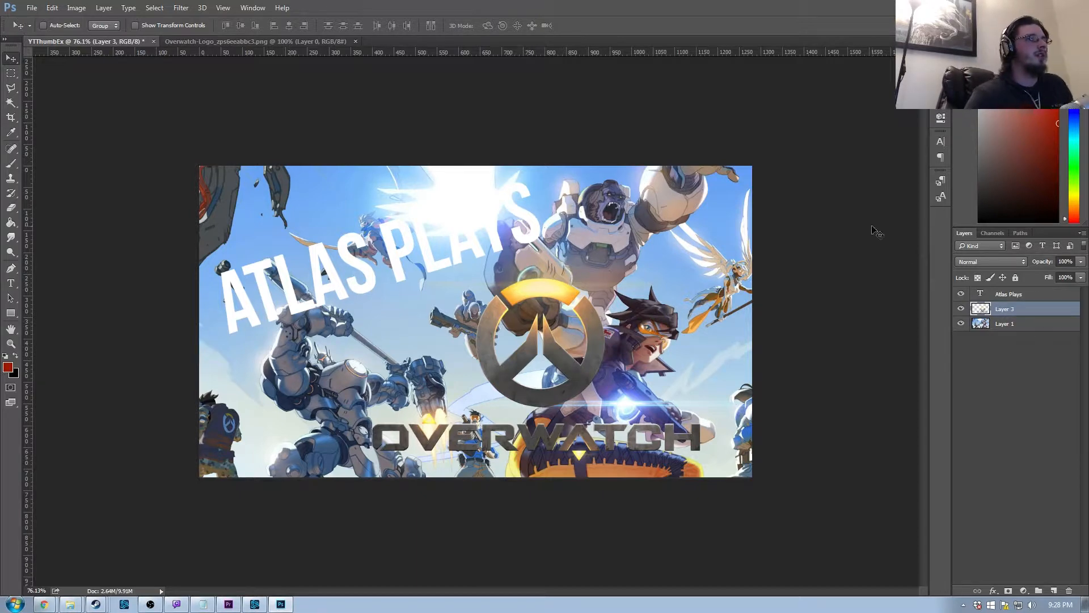
Check what each layer contributes by hiding and showing the text, logo and artwork layers, and examine the thumbnail at a small size
left_click(962, 294)
left_click(962, 294)
left_click(962, 309)
left_click(961, 309)
left_click(961, 324)
left_click(960, 324)
left_click(961, 309)
left_click(961, 309)
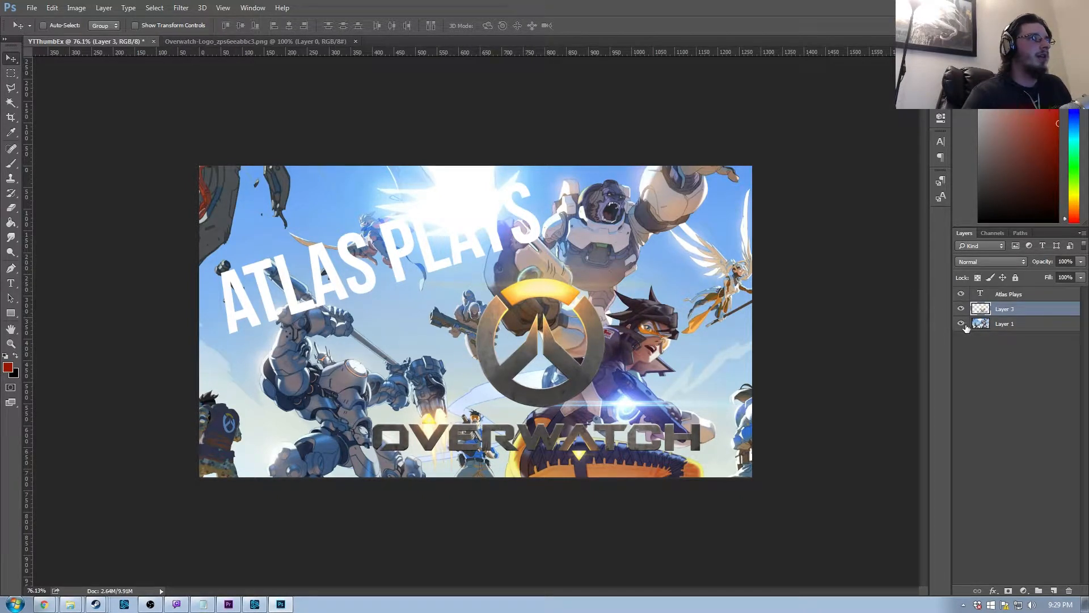
scroll(560, 444, "down", 5)
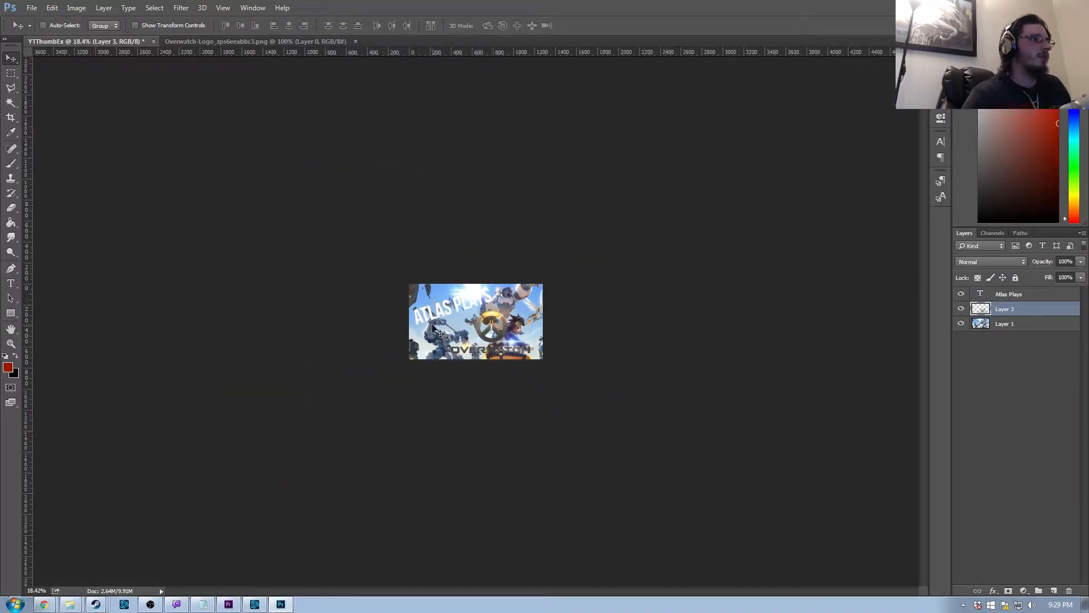
scroll(437, 307, "up", 5)
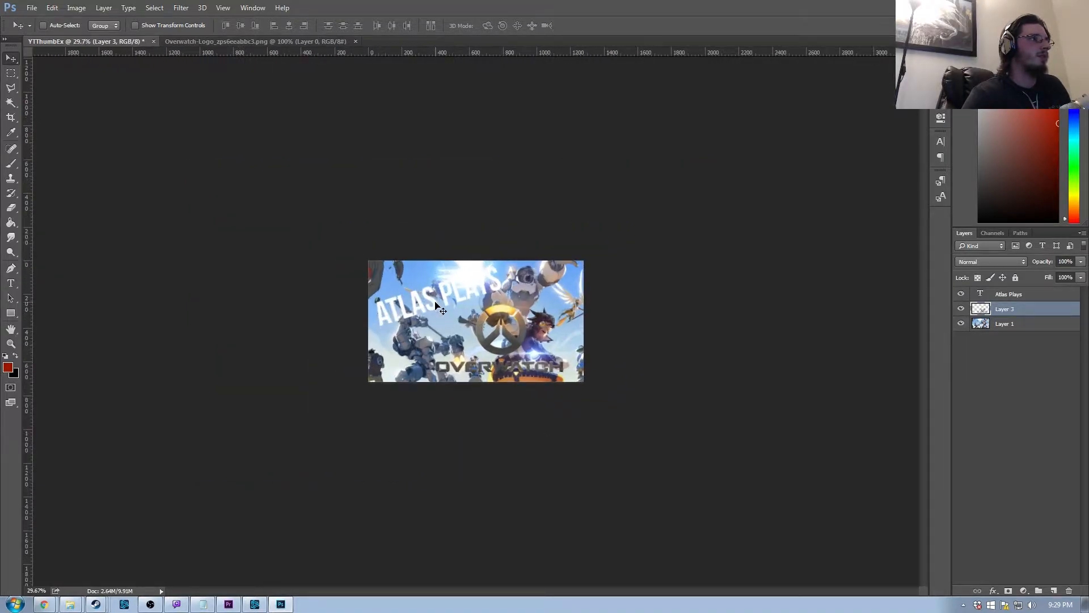
Enlarge the Atlas Plays text and reposition it across the upper left of the thumbnail, checking its legibility at a small size
left_click(998, 292)
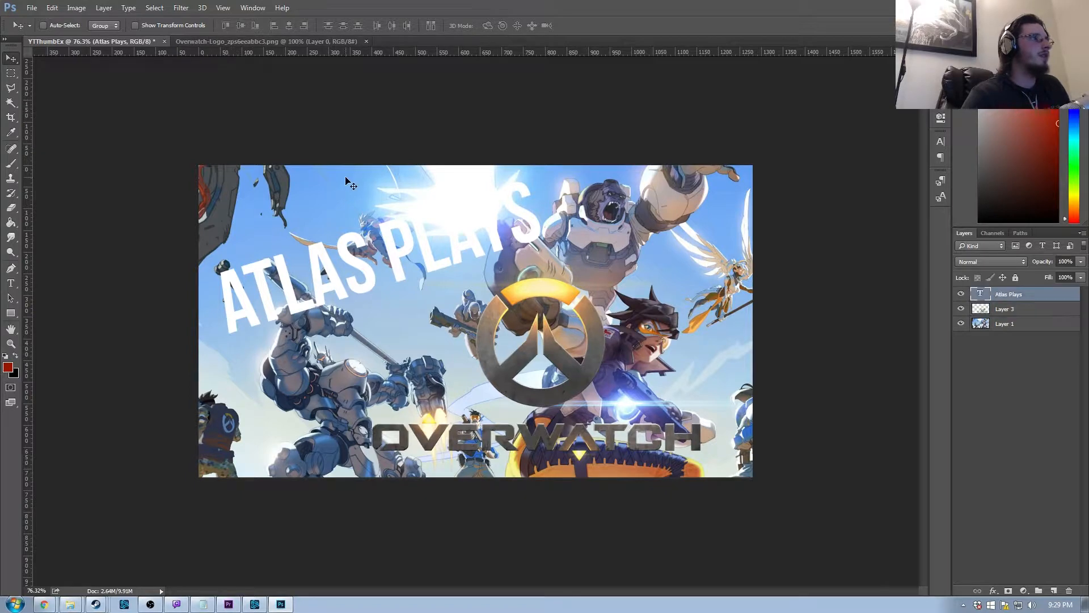
mouse_move(396, 267)
left_mouse_down()
mouse_move(412, 271)
mouse_move(406, 265)
left_mouse_up()
key("t")
left_click(231, 25)
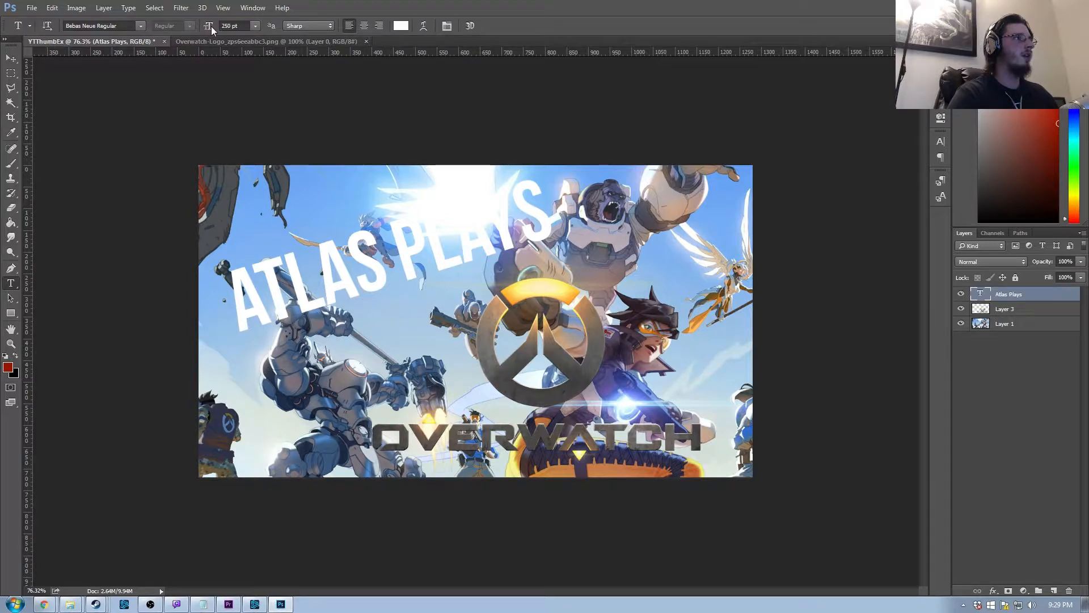
left_click(11, 58)
left_click_drag(443, 252, 417, 276)
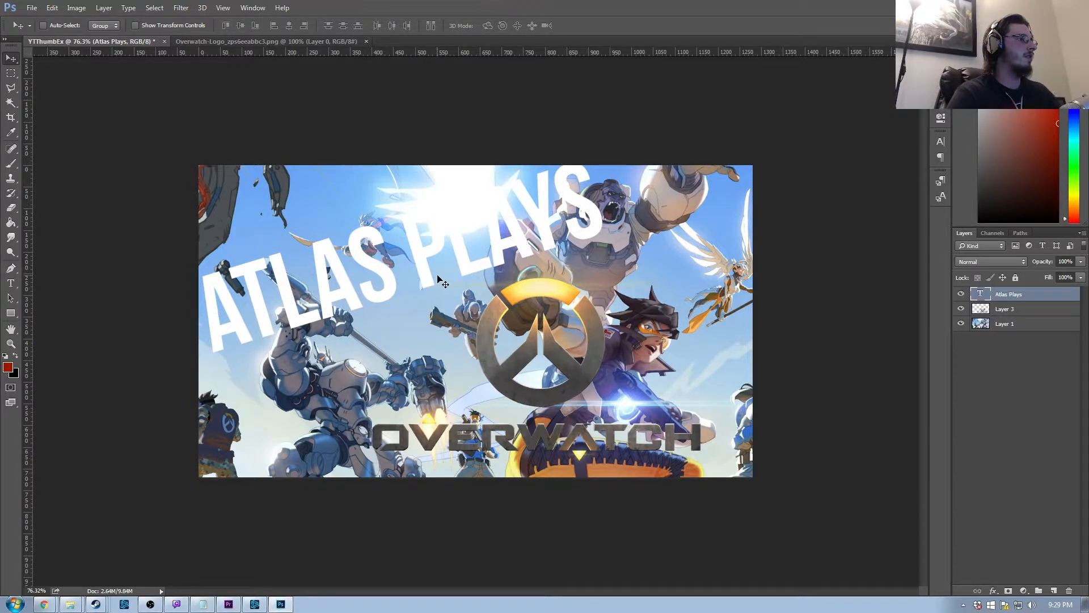
scroll(445, 276, "down", 3)
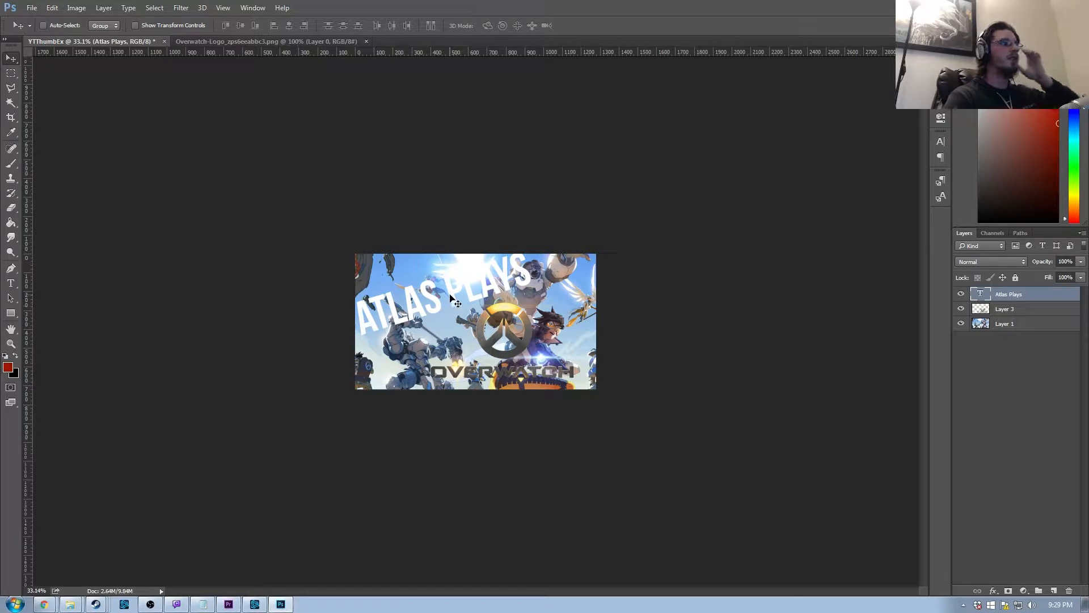
scroll(449, 295, "up", 3)
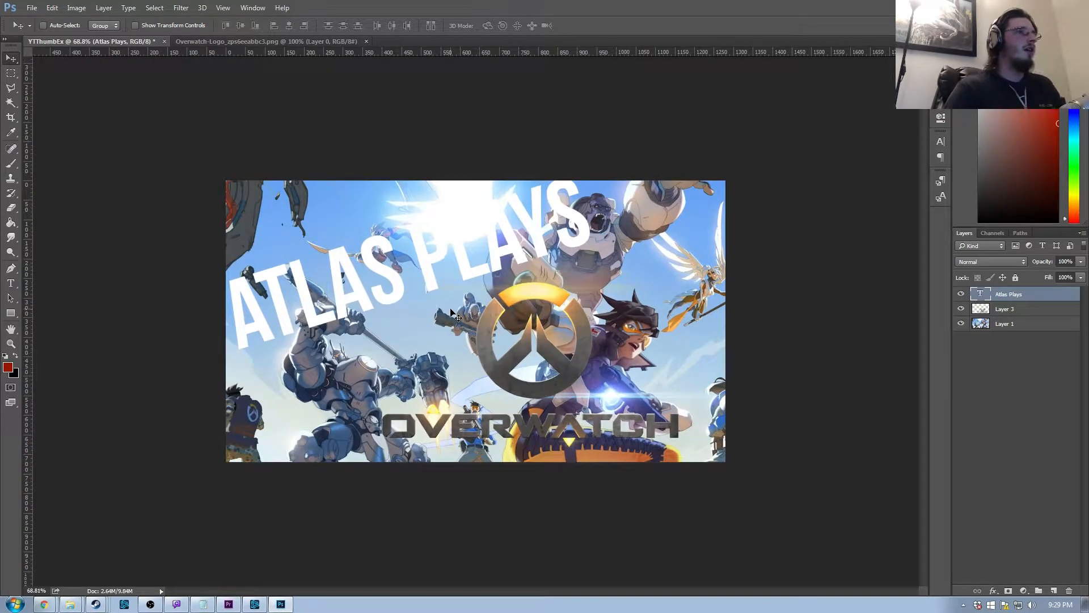
scroll(452, 313, "up", 2)
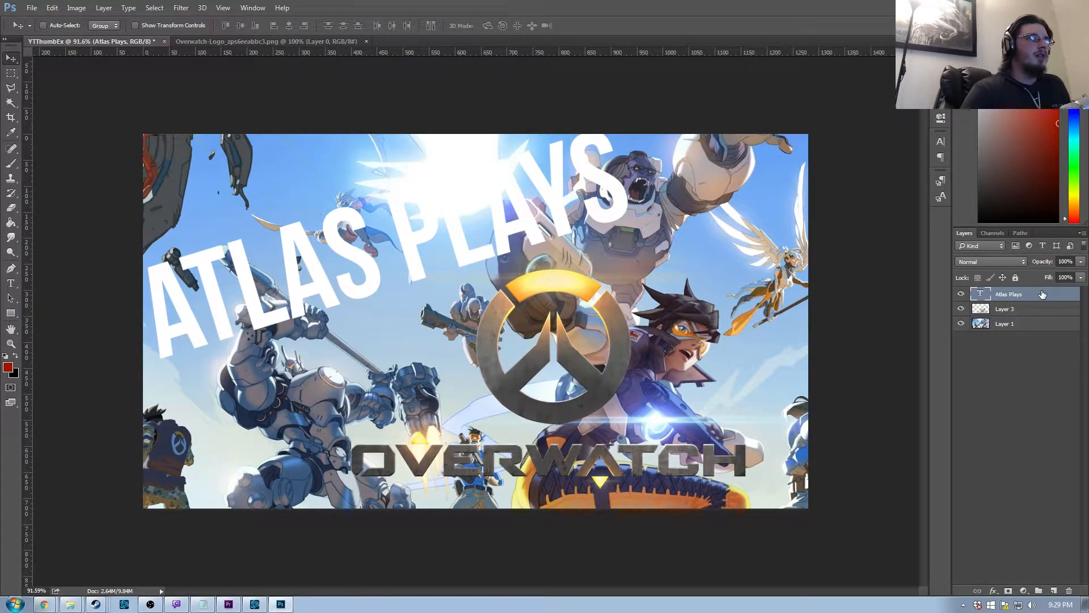
key("h")
right_click(1021, 294)
left_click(987, 290)
key("Escape")
key("v")
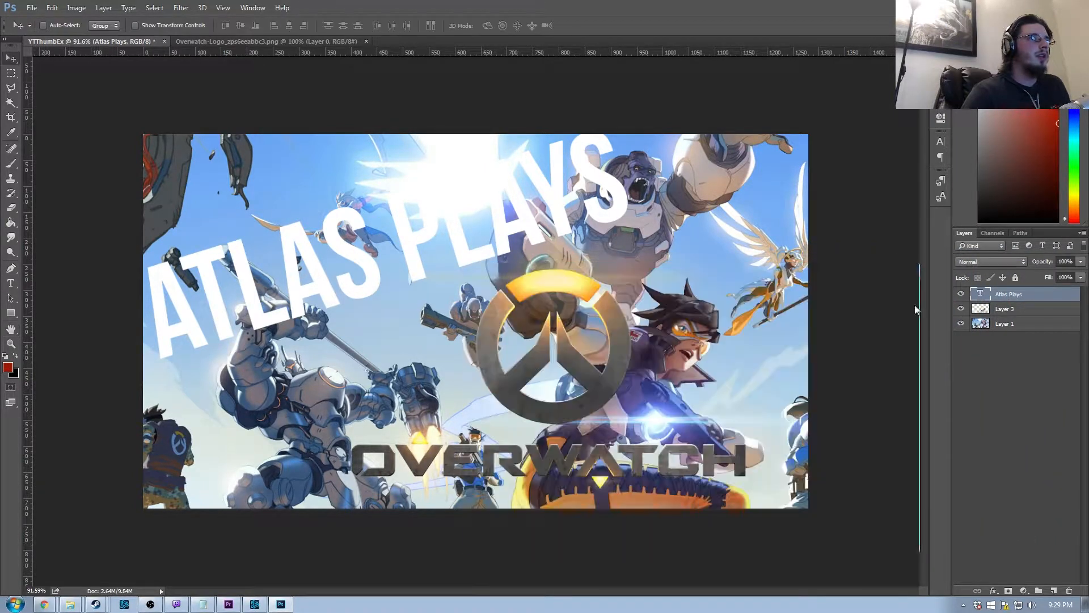
Rename the Overwatch logo's layer as "logo" and the background artwork's layer as "bg"
double_click(1015, 295)
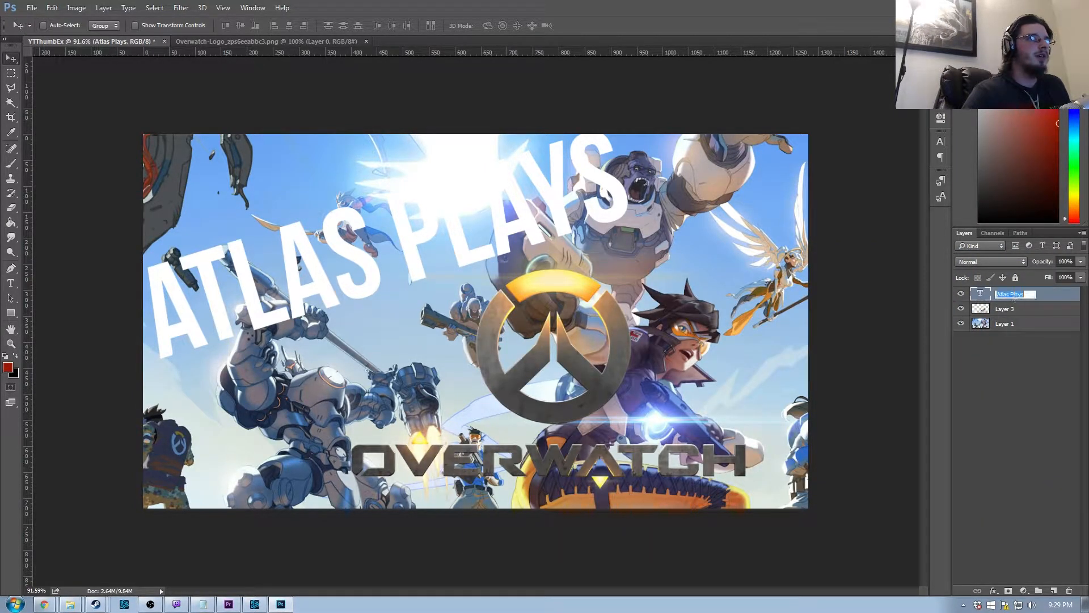
key("Return")
double_click(1009, 311)
left_click(1048, 295)
double_click(1005, 309)
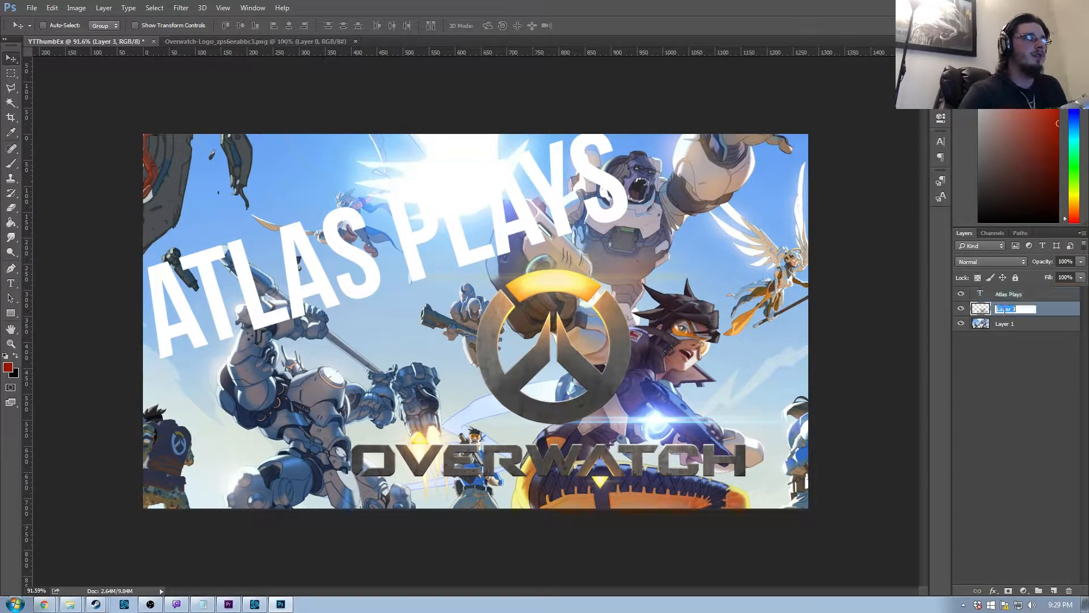
key("Return")
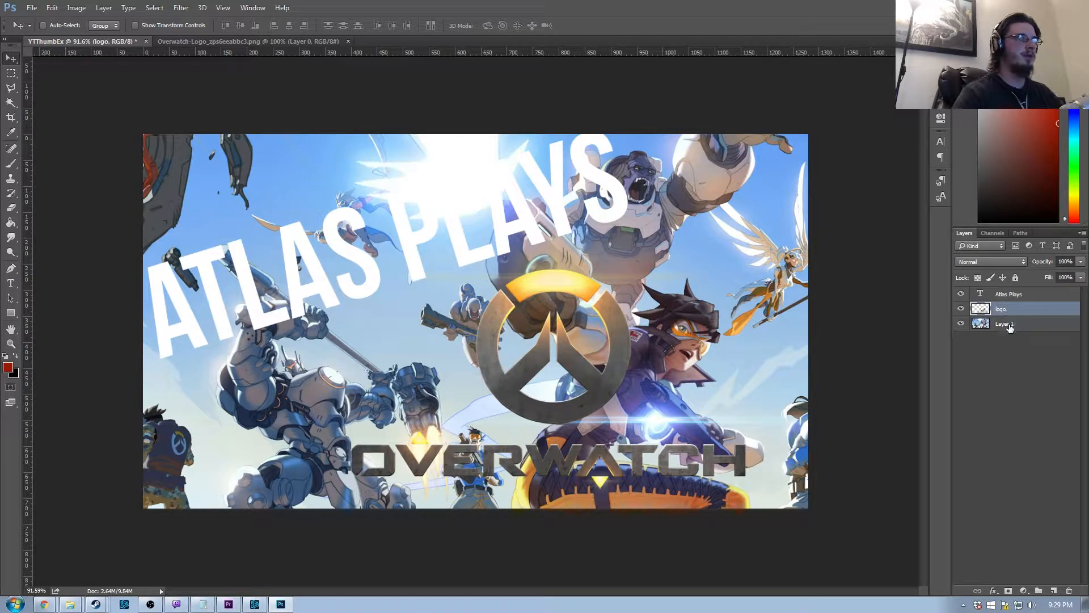
double_click(1002, 323)
type("bg")
key("Return")
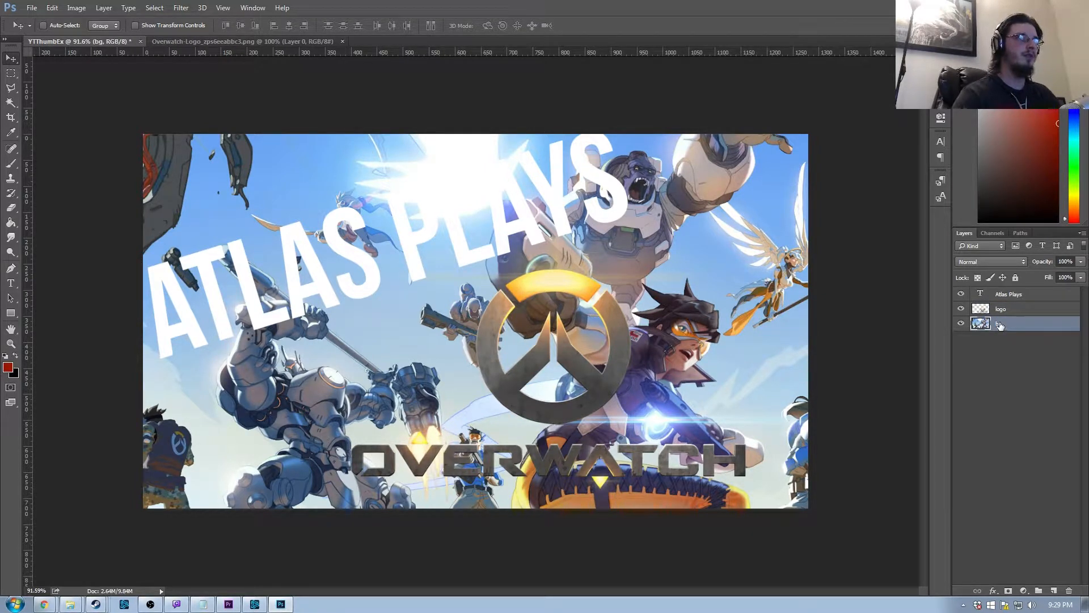
Open the Layer Style settings of the Atlas Plays text layer and place the dialog clear of the text
left_click(1053, 296)
left_click(1053, 309)
left_click(1056, 325)
left_click(1055, 311)
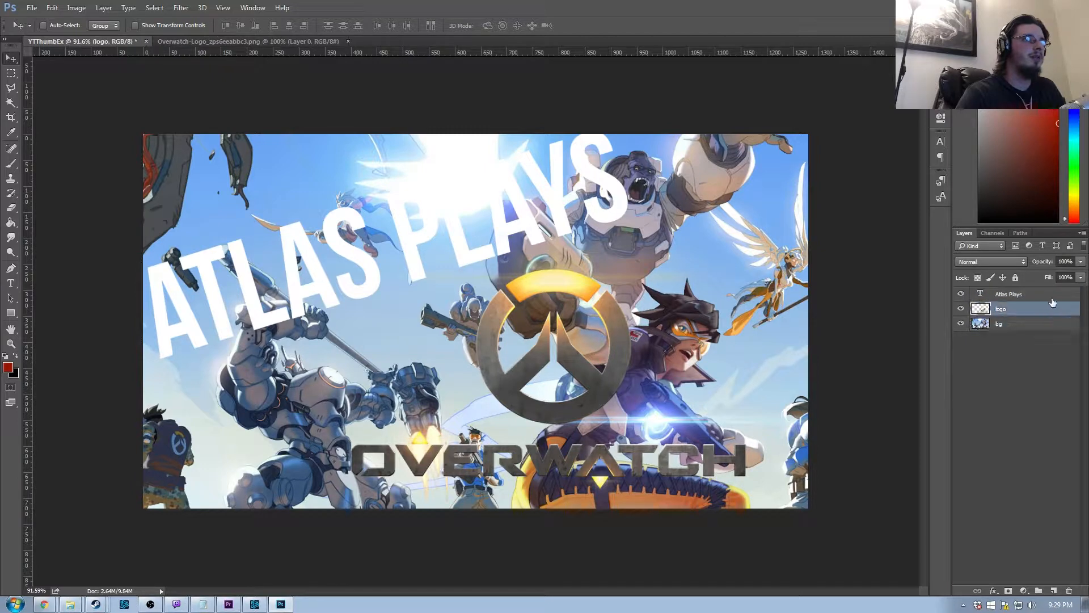
left_click(1053, 296)
double_click(1054, 296)
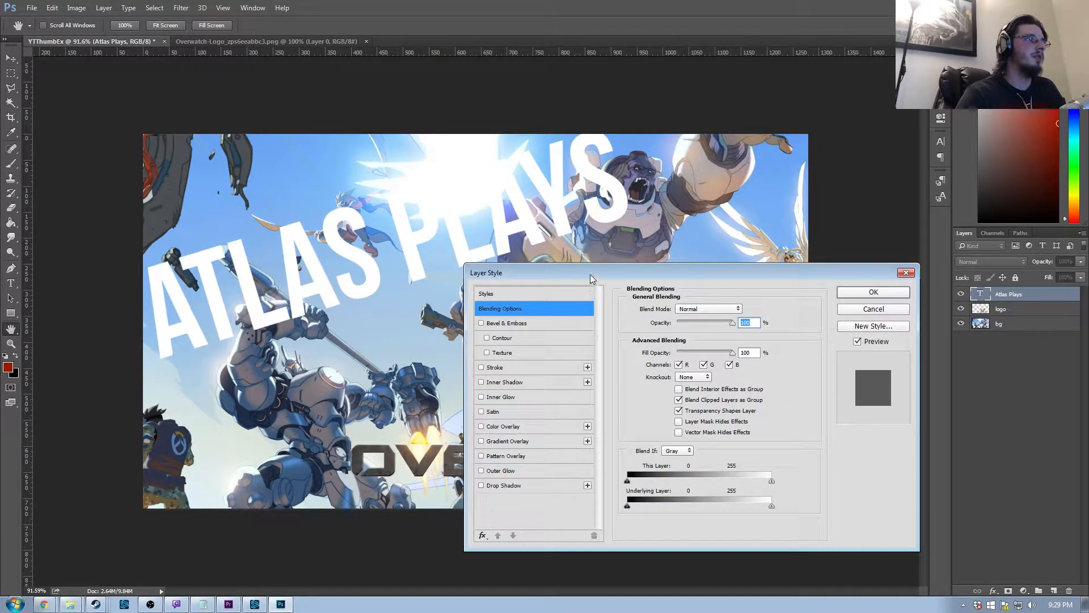
left_click_drag(590, 274, 624, 289)
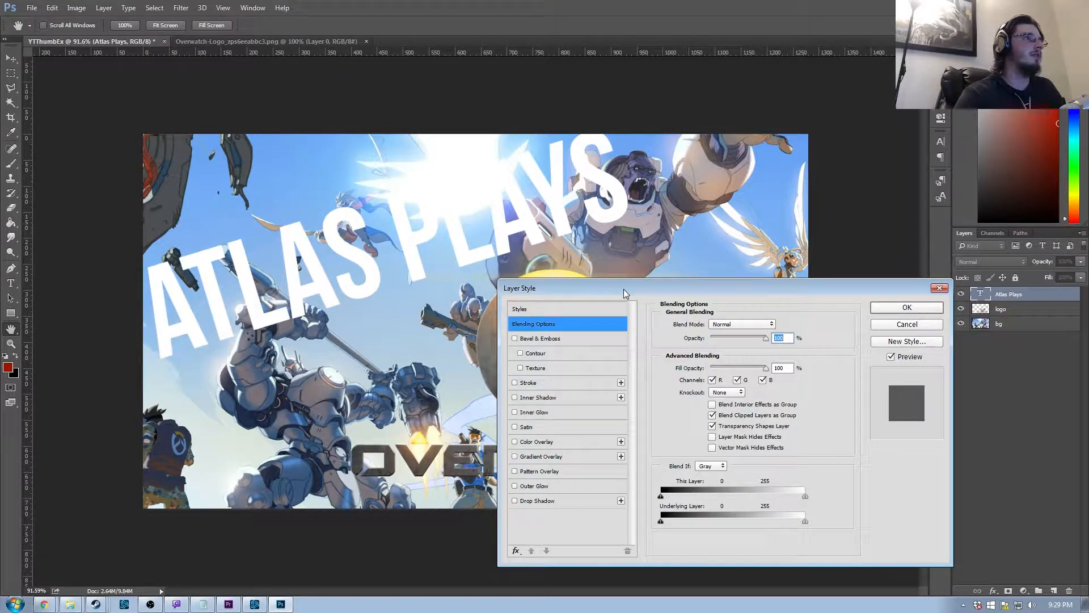
left_click_drag(652, 291, 750, 307)
Preview the Bevel & Emboss effect on the Atlas Plays text by switching it on and off, leaving it off
left_click(612, 356)
left_click(612, 358)
left_click(612, 357)
left_click(612, 359)
left_click(610, 358)
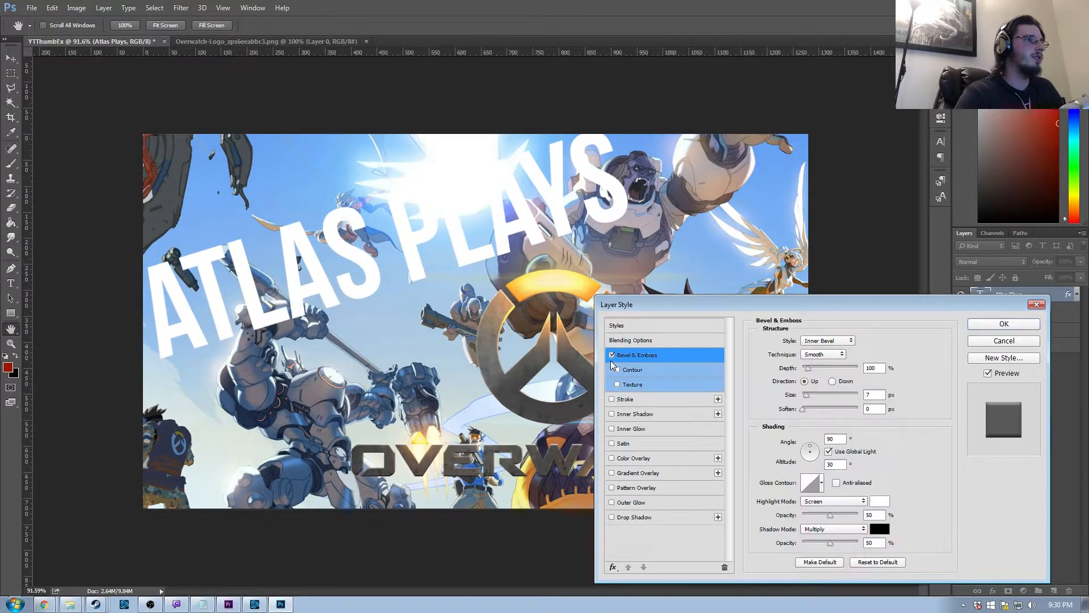
left_click(611, 356)
left_click(611, 357)
left_click(611, 356)
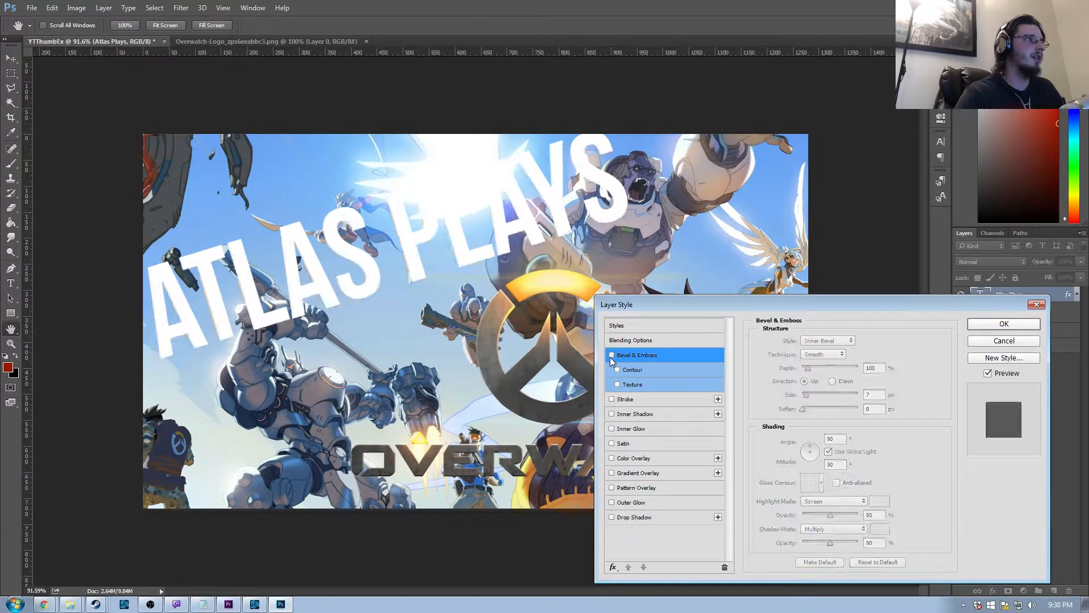
left_click(611, 357)
left_click(611, 357)
Preview the Stroke, Inner Glow, Satin and Color Overlay effects on the Atlas Plays text, leaving each one off
left_click(611, 398)
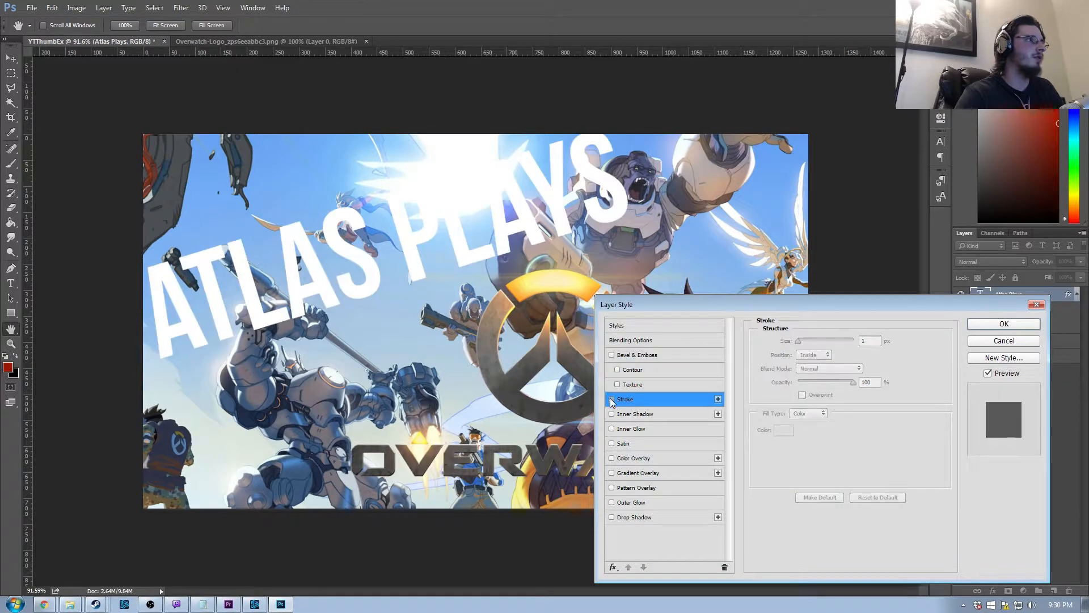
left_click(612, 400)
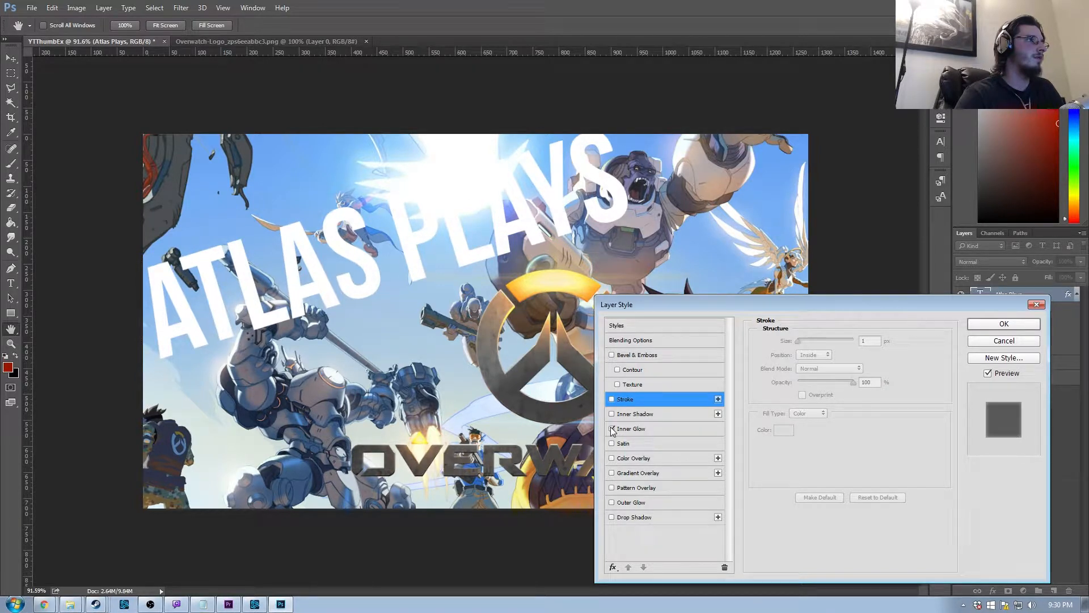
left_click(612, 443)
left_click(612, 444)
left_click(611, 458)
left_click(612, 459)
left_click(612, 461)
left_click(612, 461)
Preview the Gradient Overlay, Pattern Overlay, Outer Glow and Drop Shadow effects on the Atlas Plays text, leaving each one off
left_click(612, 473)
left_click(611, 473)
left_click(611, 487)
left_click(611, 487)
left_click(612, 488)
left_click(612, 488)
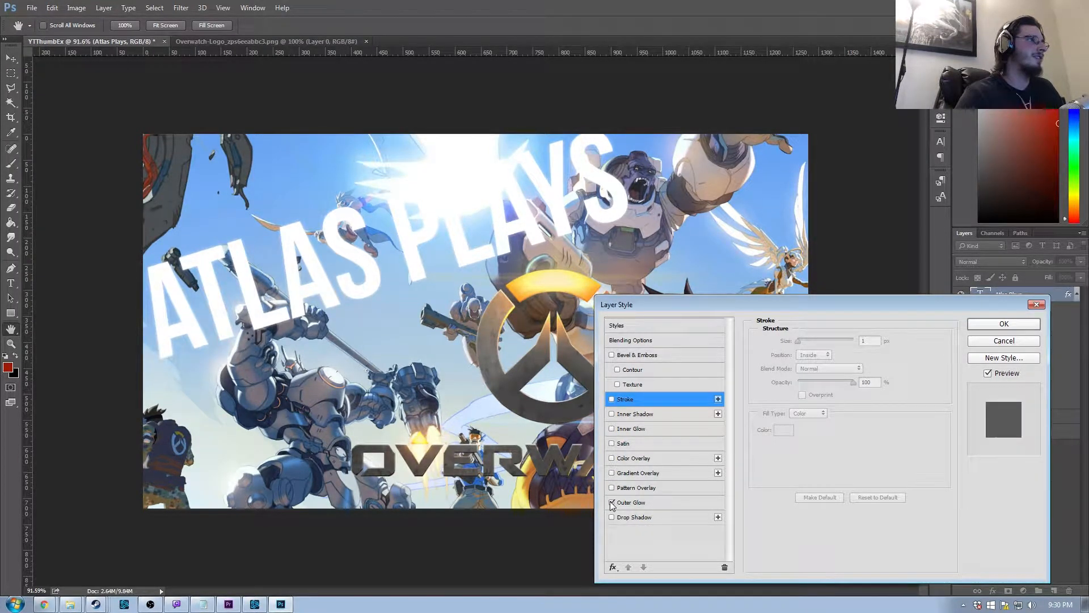
left_click(612, 502)
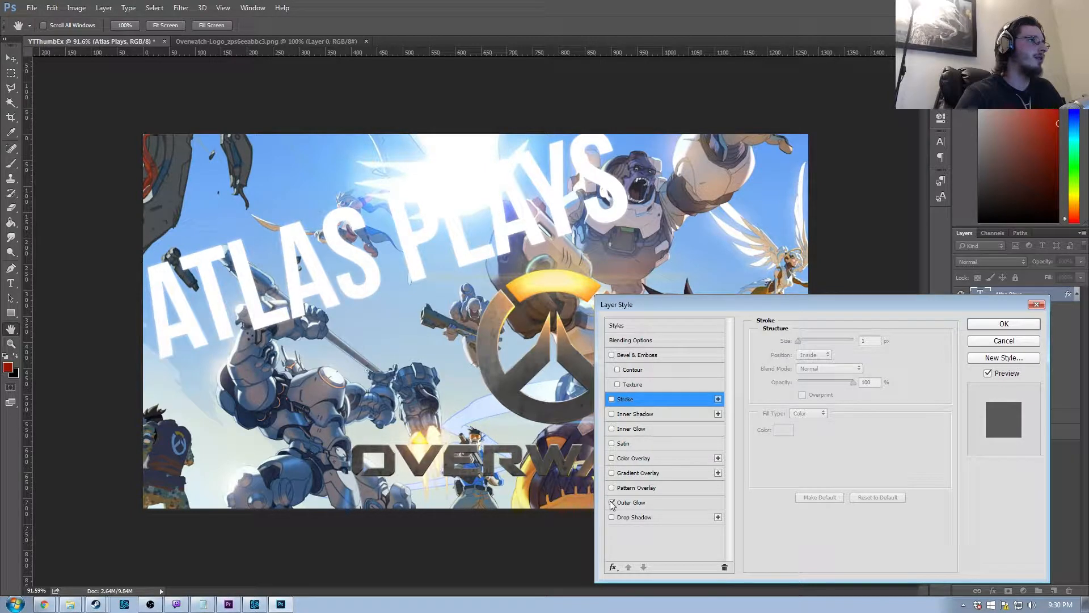
left_click(611, 518)
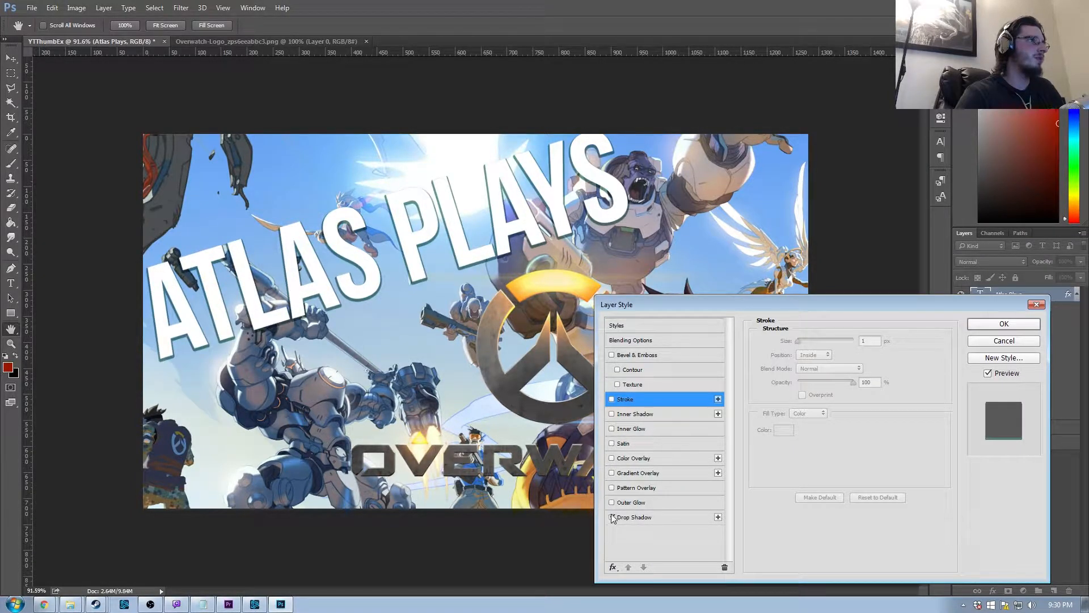
left_click(612, 517)
left_click(612, 517)
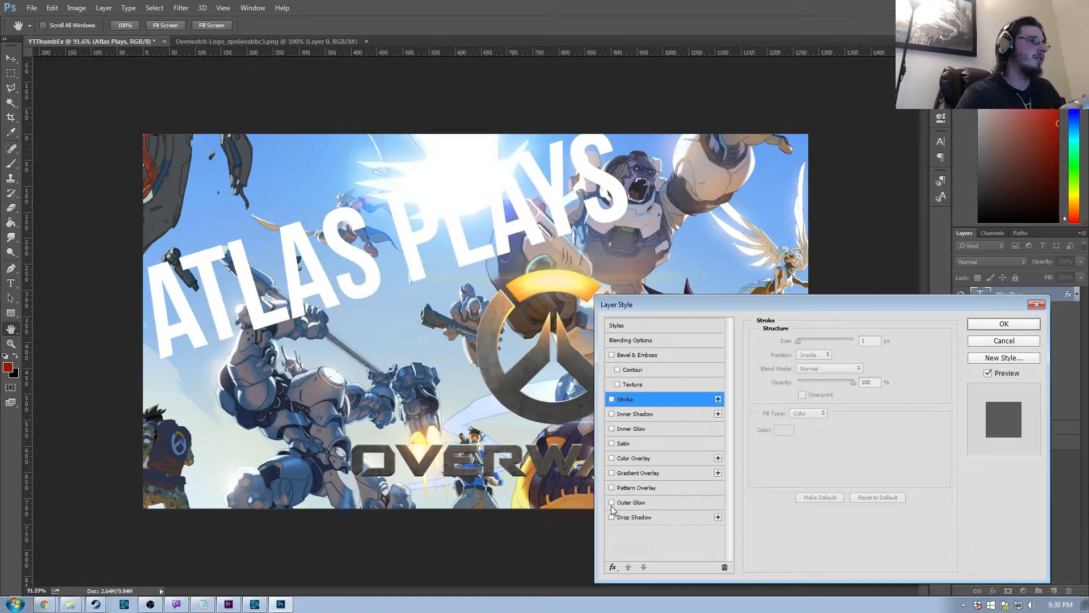
Enable Outer Glow as the only effect on the Atlas Plays text and show its settings
left_click(612, 503)
left_click(612, 502)
left_click(612, 517)
left_click(612, 516)
left_click(612, 502)
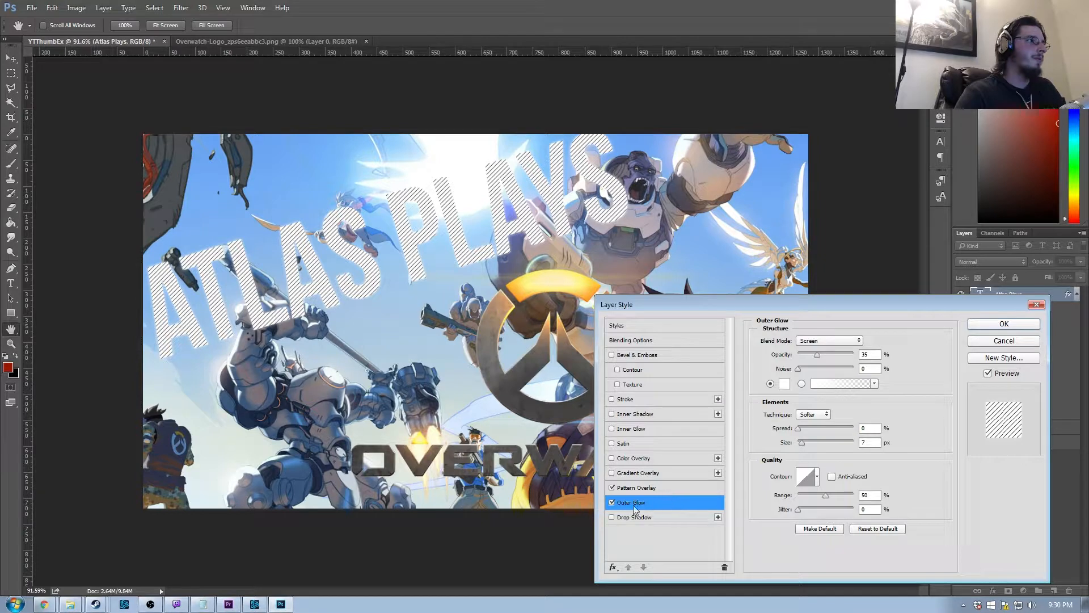
left_click(611, 489)
left_click(612, 488)
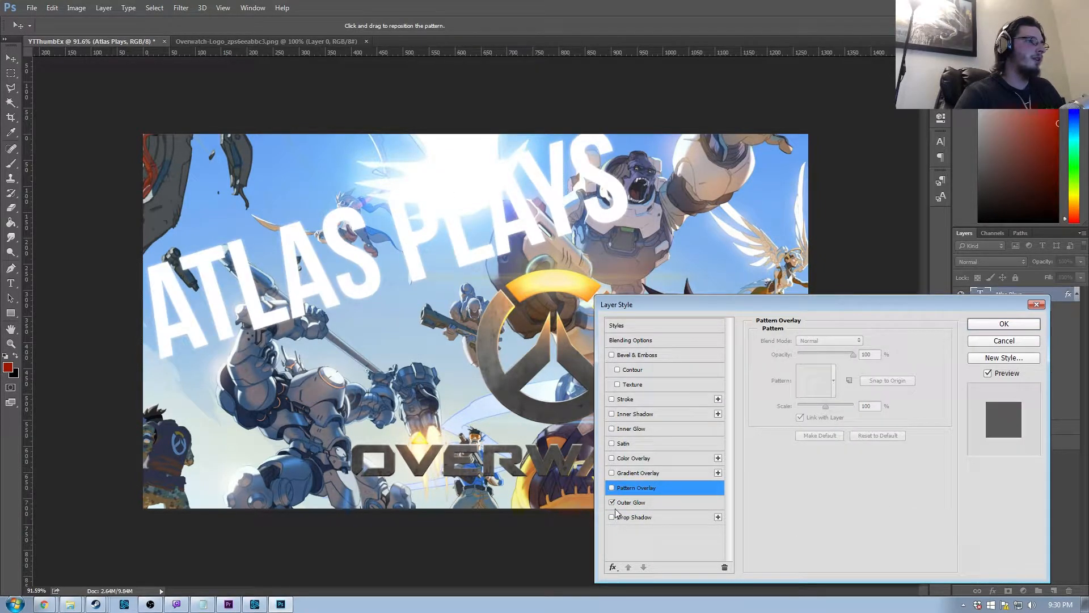
left_click(629, 502)
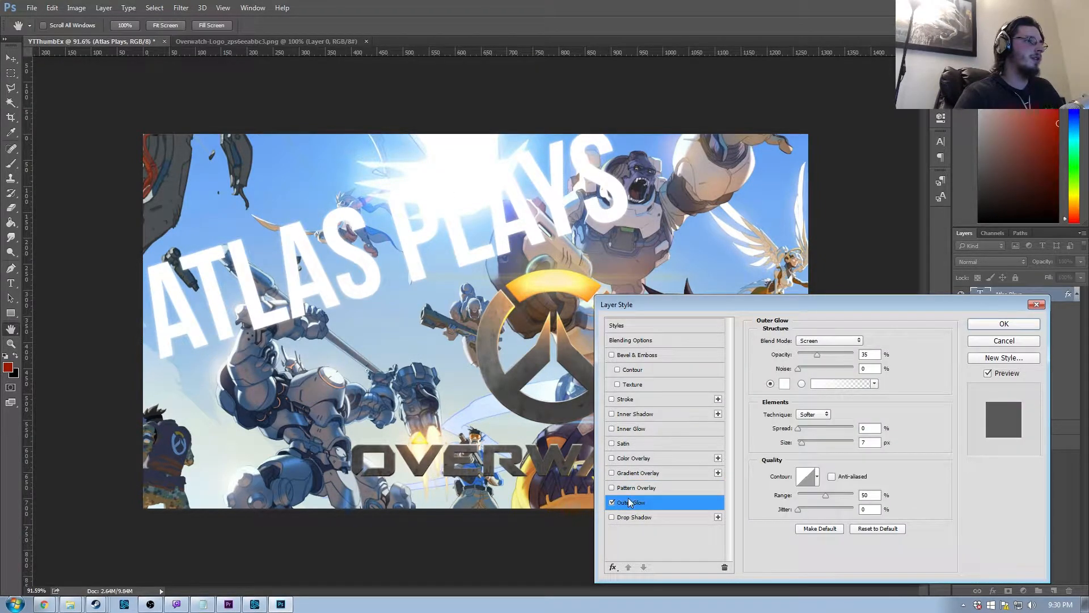
Set the Outer Glow's blend mode to Normal
left_click(857, 341)
left_click(858, 341)
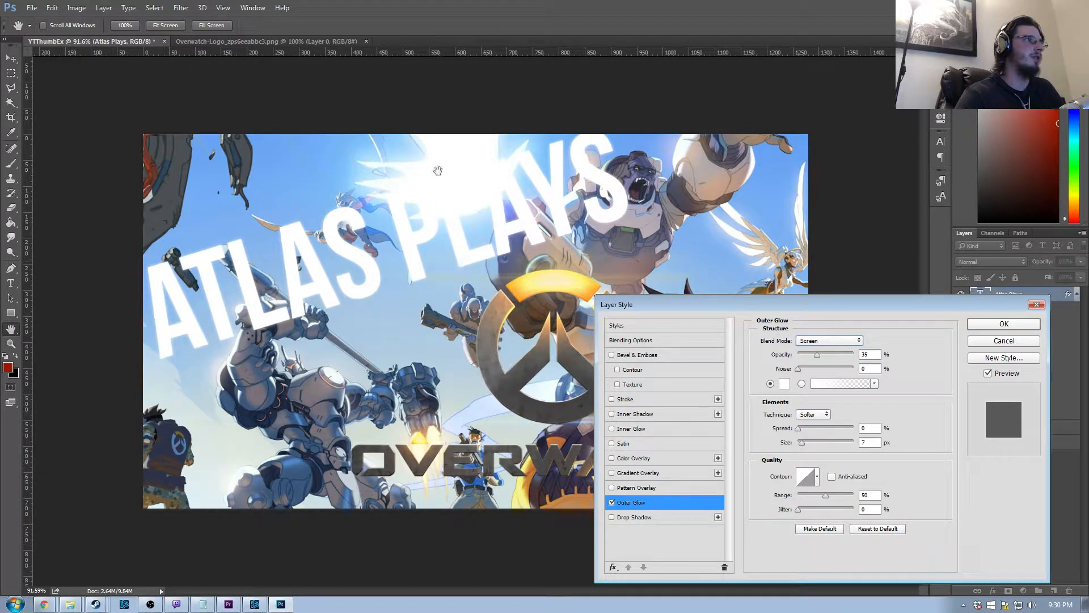
left_click(856, 341)
left_click(851, 344)
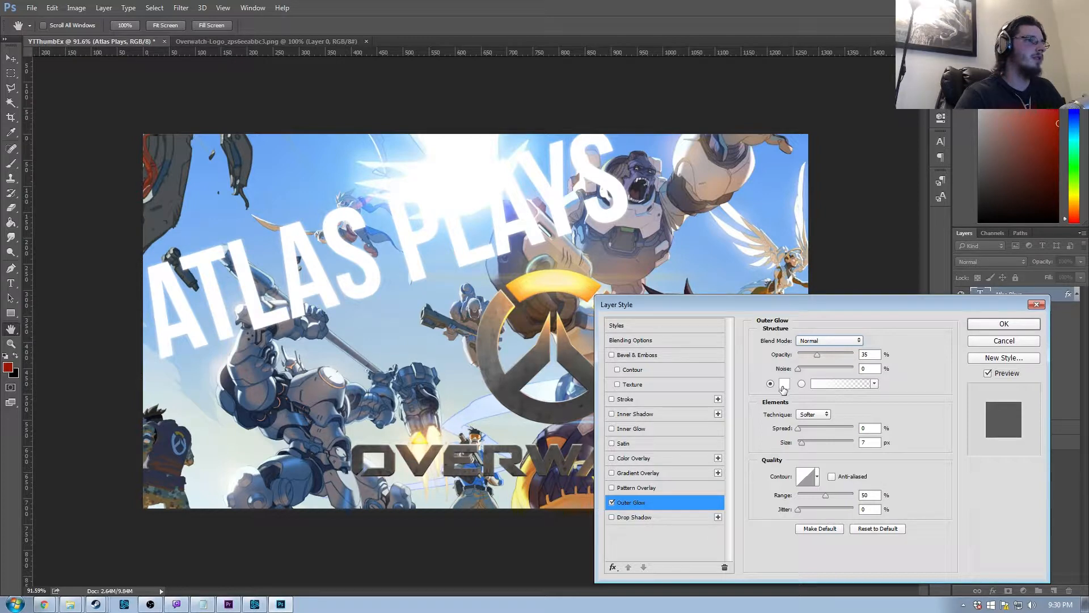
left_click(833, 341)
left_click(832, 339)
Set the Outer Glow colour to teal #10868d, keeping the effect enabled
left_click(788, 385)
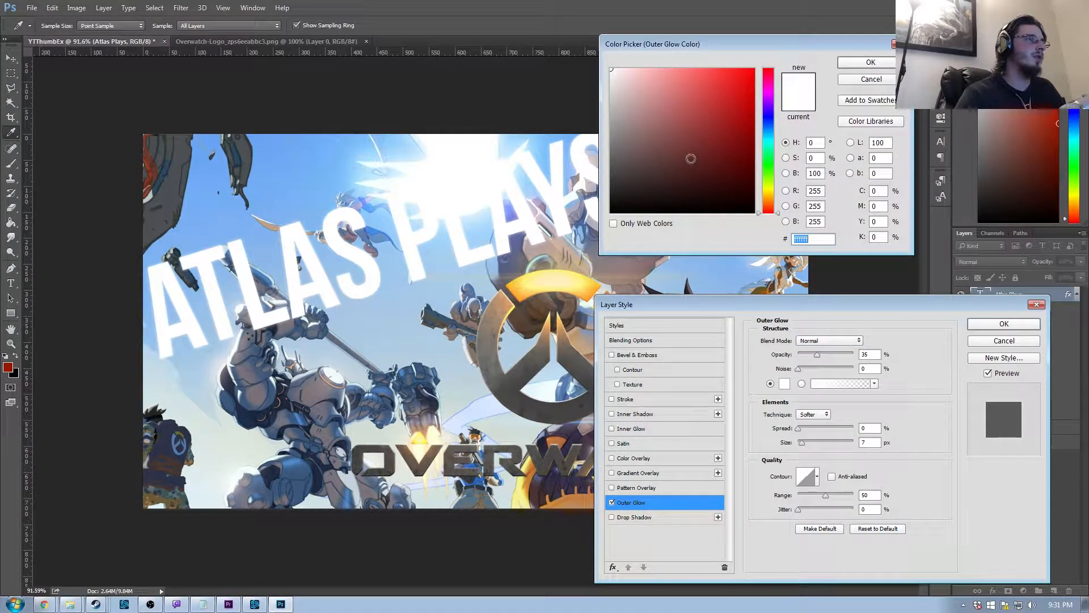
left_click(769, 139)
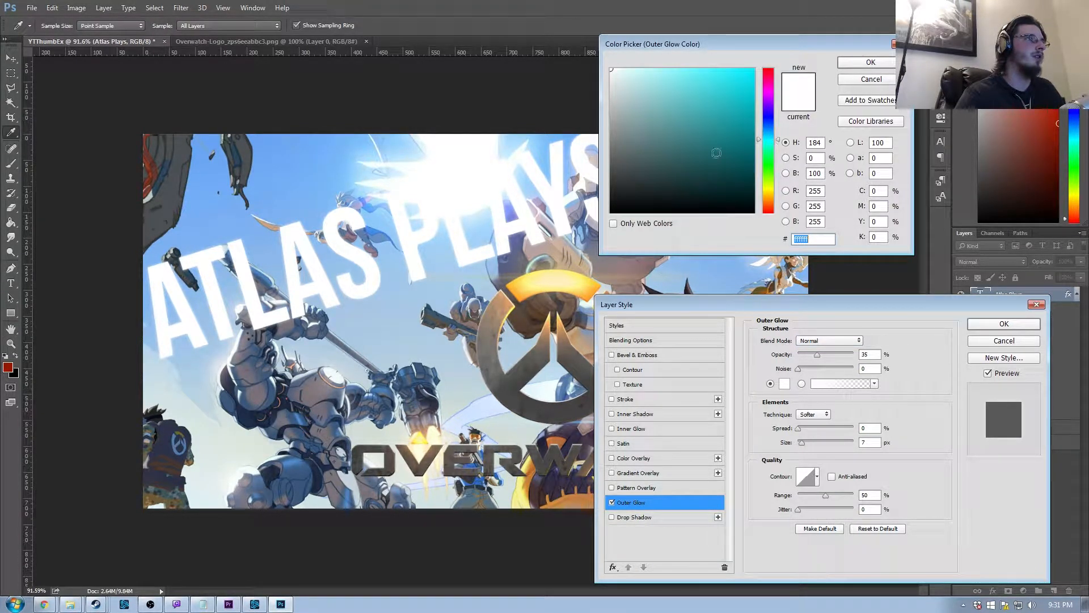
left_click(727, 158)
left_click_drag(727, 158, 738, 133)
left_click(842, 62)
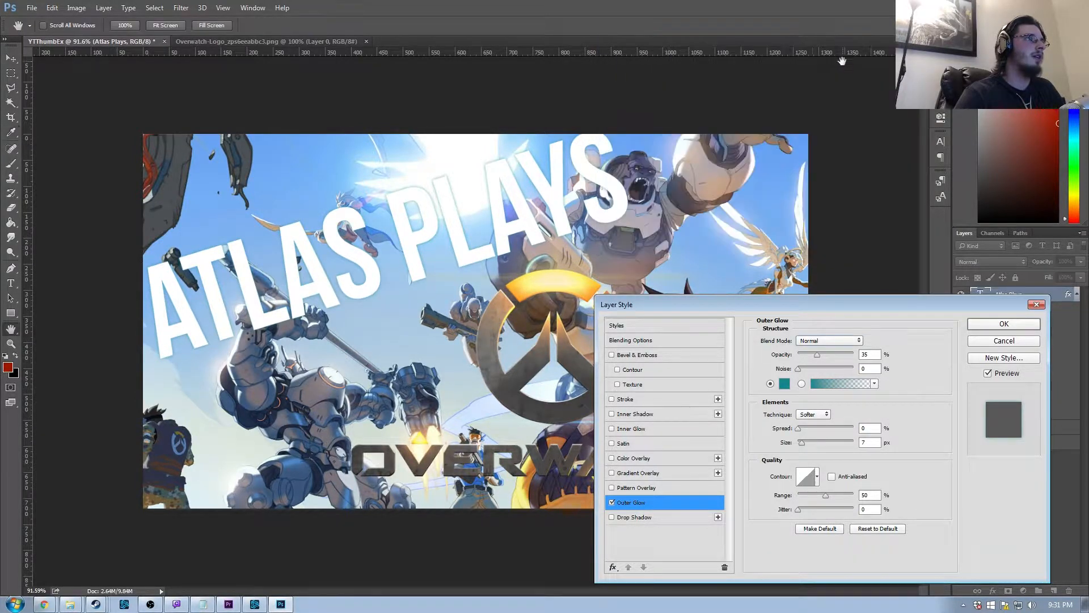
left_click(612, 502)
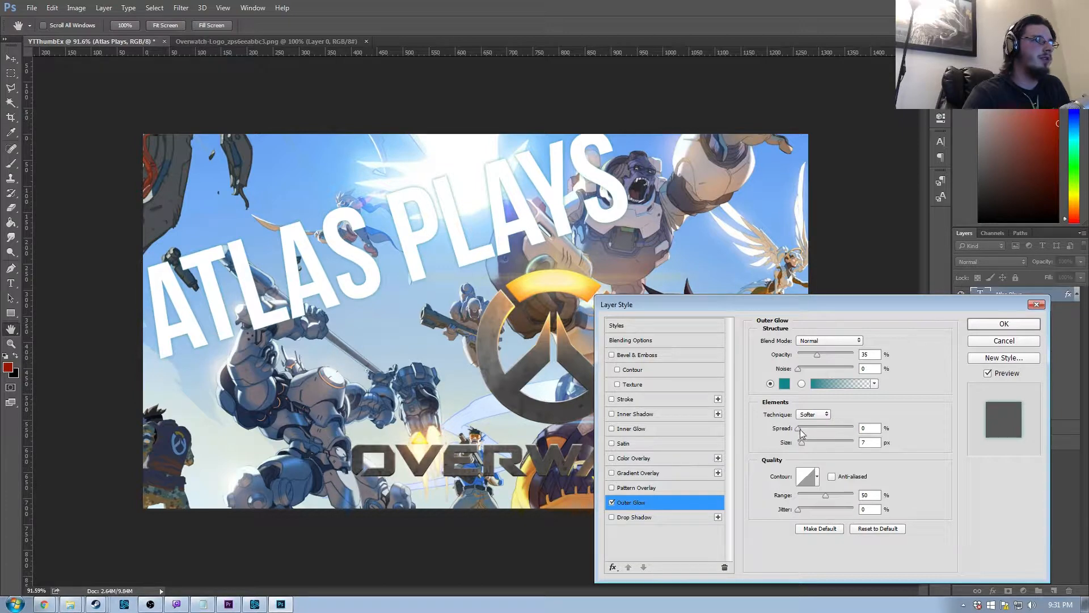
Try different Outer Glow strengths and set the spread to 20% and the size to 24 px
mouse_move(809, 430)
left_mouse_down()
mouse_move(838, 427)
mouse_move(790, 442)
mouse_move(846, 423)
mouse_move(801, 430)
mouse_move(817, 429)
left_mouse_up()
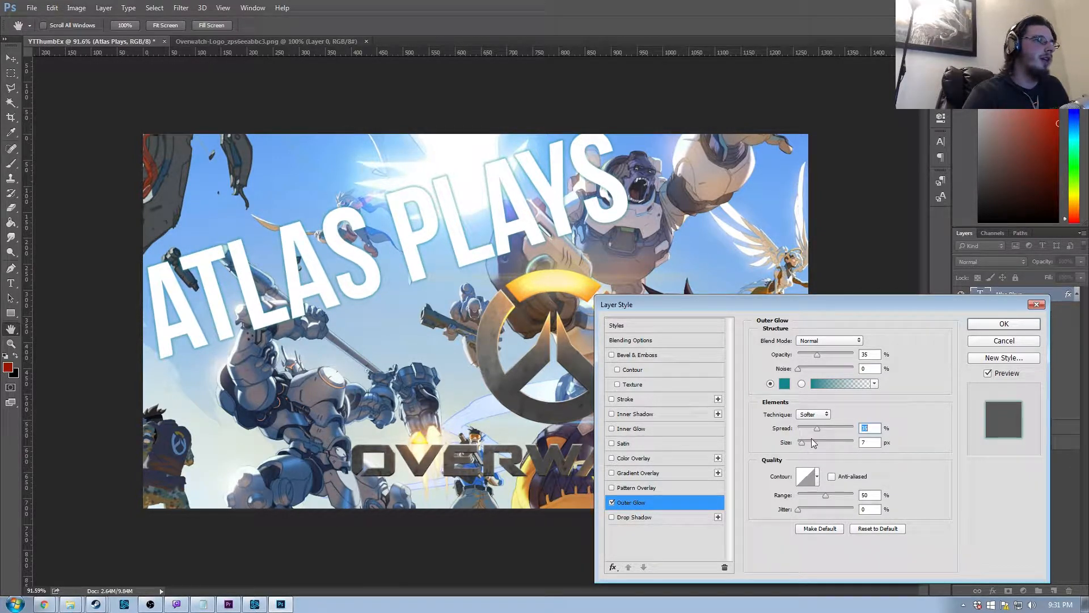
left_click_drag(819, 429, 868, 427)
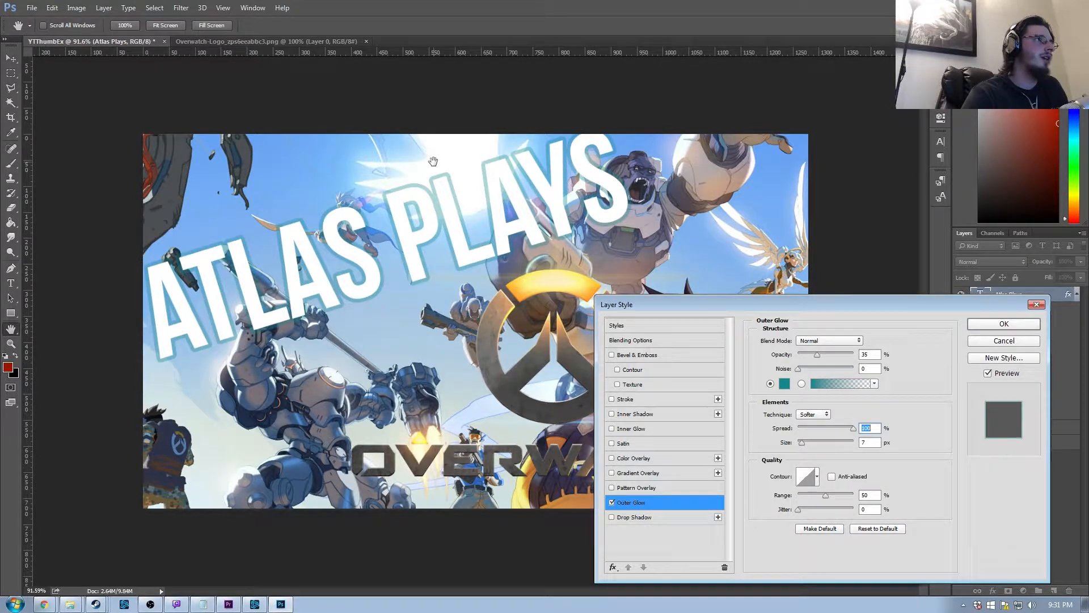
mouse_move(800, 443)
left_mouse_down()
mouse_move(848, 427)
mouse_move(805, 423)
left_mouse_up()
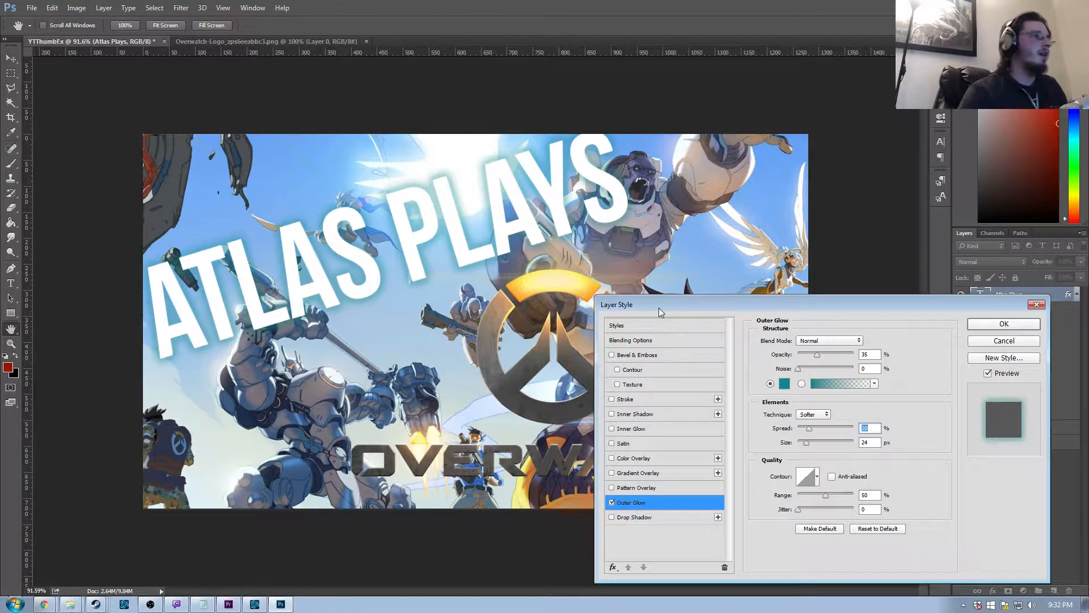
Compare the Atlas Plays text with and without the Outer Glow and examine its legibility at a small thumbnail size
left_click(611, 502)
left_click(611, 503)
left_click(611, 502)
left_click(611, 503)
left_click(611, 503)
left_click(611, 503)
left_click(611, 502)
left_click(611, 503)
left_click(611, 503)
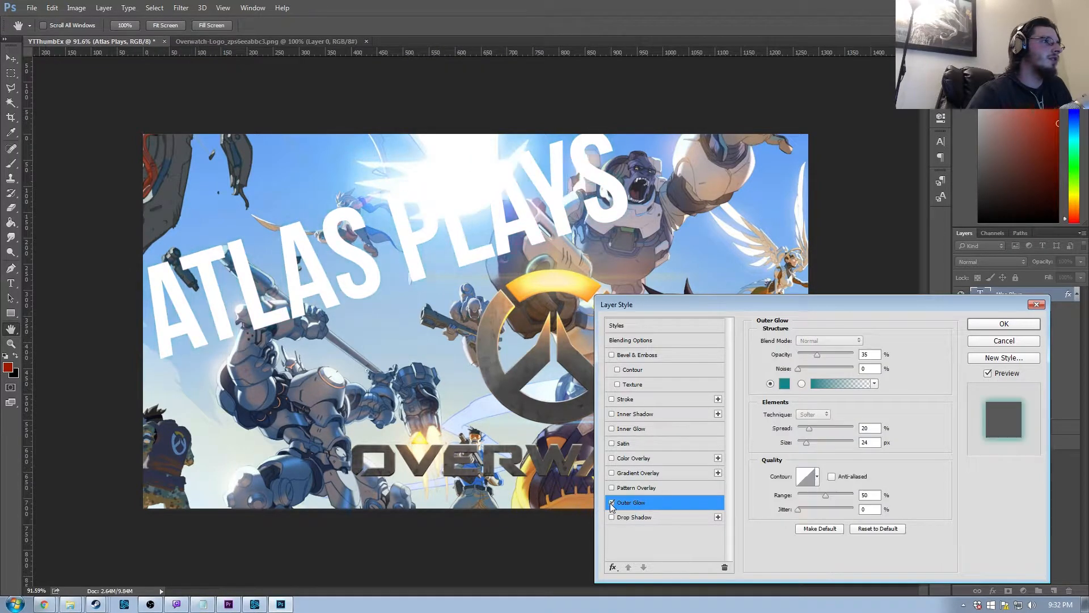
left_click(611, 503)
left_click(611, 503)
left_click(611, 502)
left_click(611, 502)
left_click(611, 502)
left_click(611, 502)
left_click(612, 503)
scroll(476, 363, "down", 6)
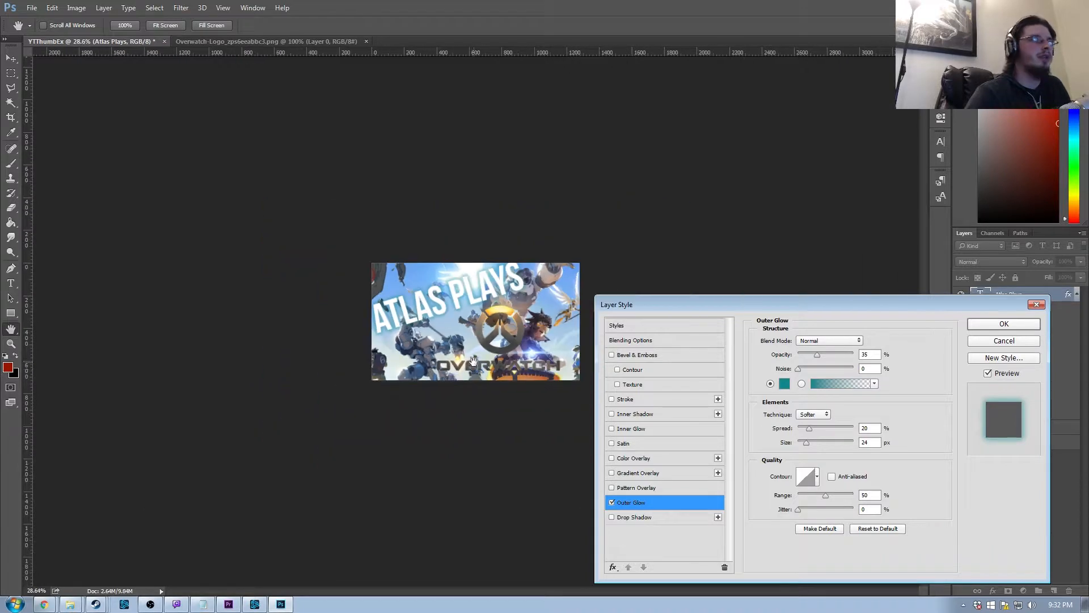
scroll(476, 383, "up", 1)
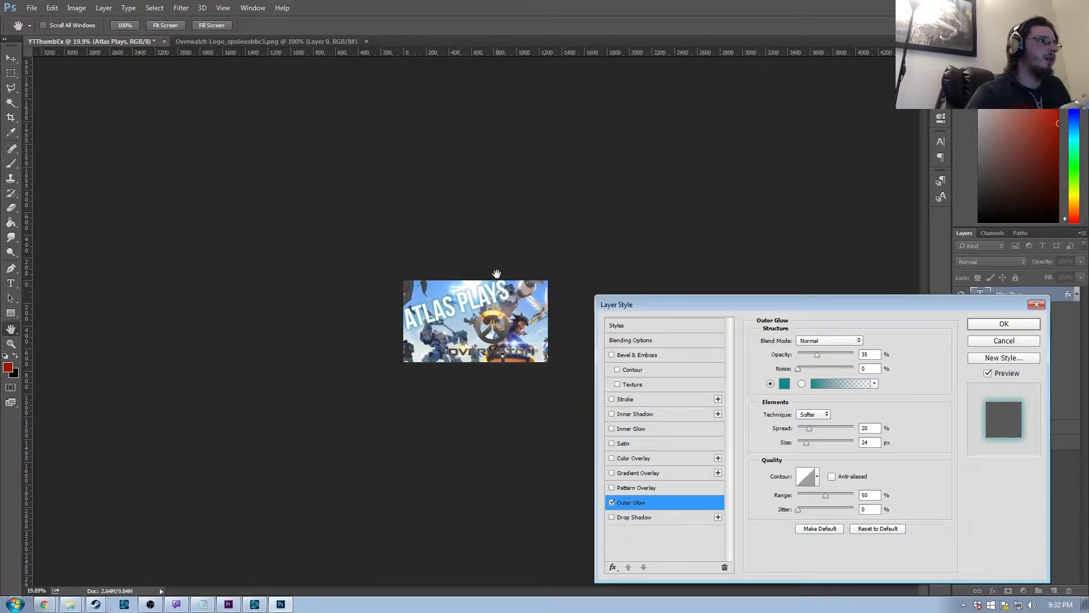
scroll(461, 299, "down", 3)
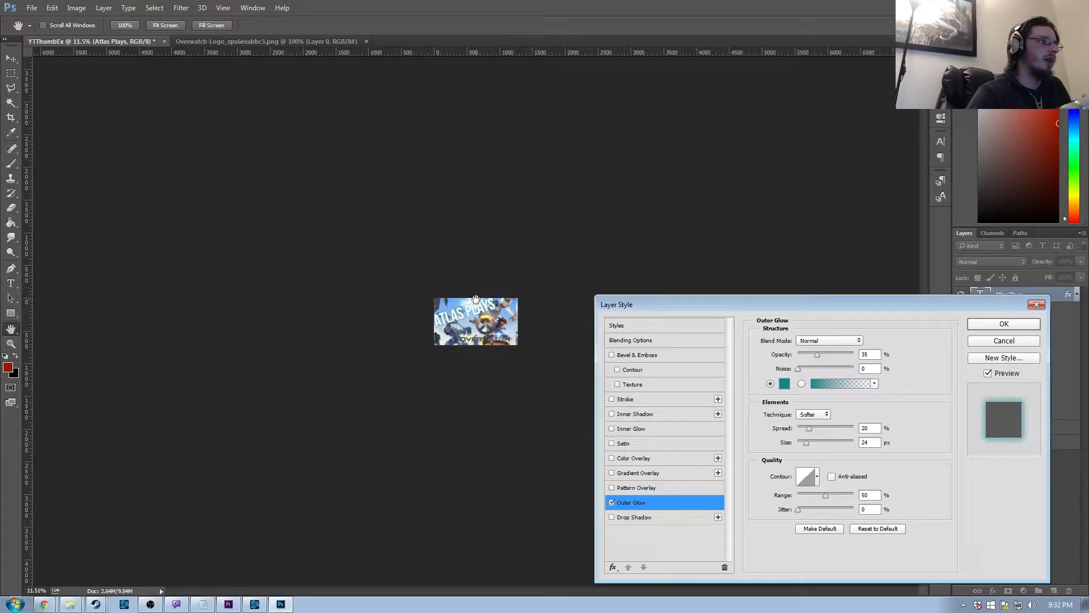
scroll(477, 289, "up", 15)
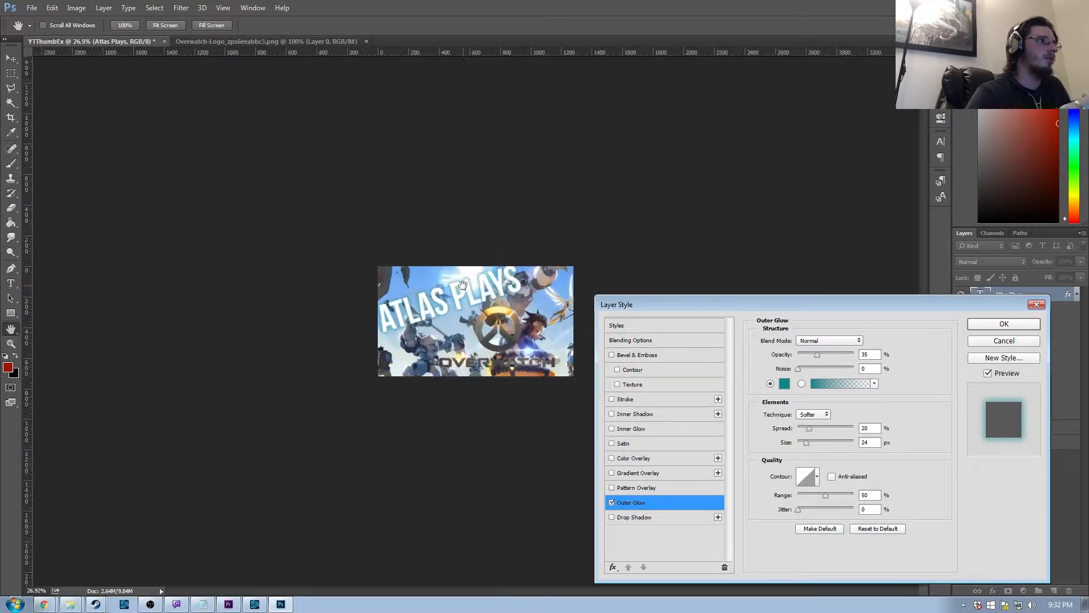
Change the Outer Glow to the darker teal #027574, keeping the solid colour option instead of the gradient
left_click(784, 384)
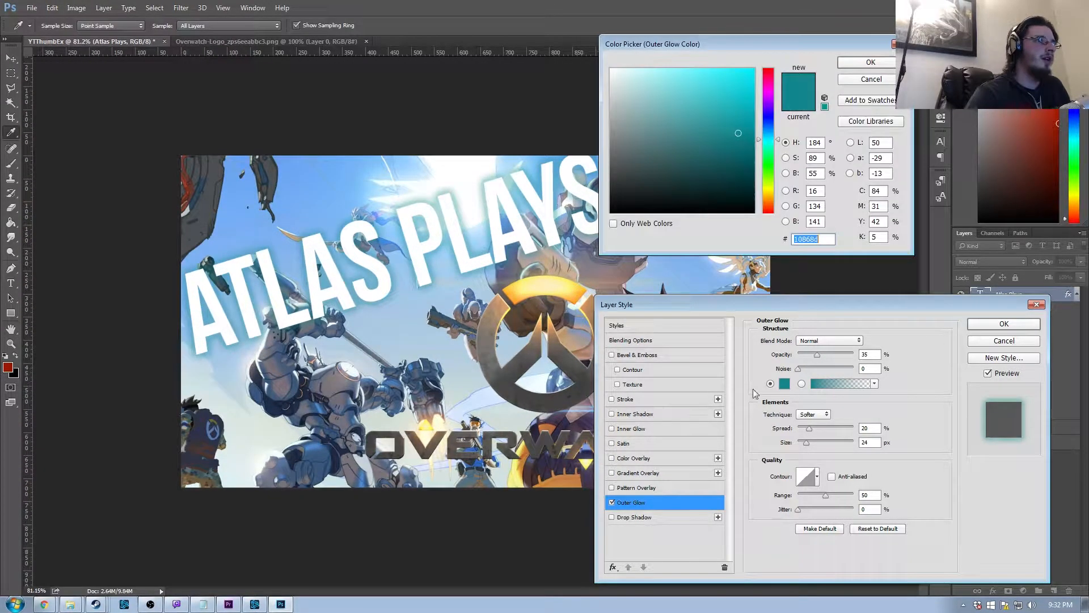
left_click(743, 159)
mouse_move(742, 160)
left_mouse_down()
mouse_move(713, 147)
mouse_move(724, 178)
mouse_move(736, 177)
mouse_move(735, 140)
mouse_move(754, 142)
left_mouse_up()
left_click(764, 153)
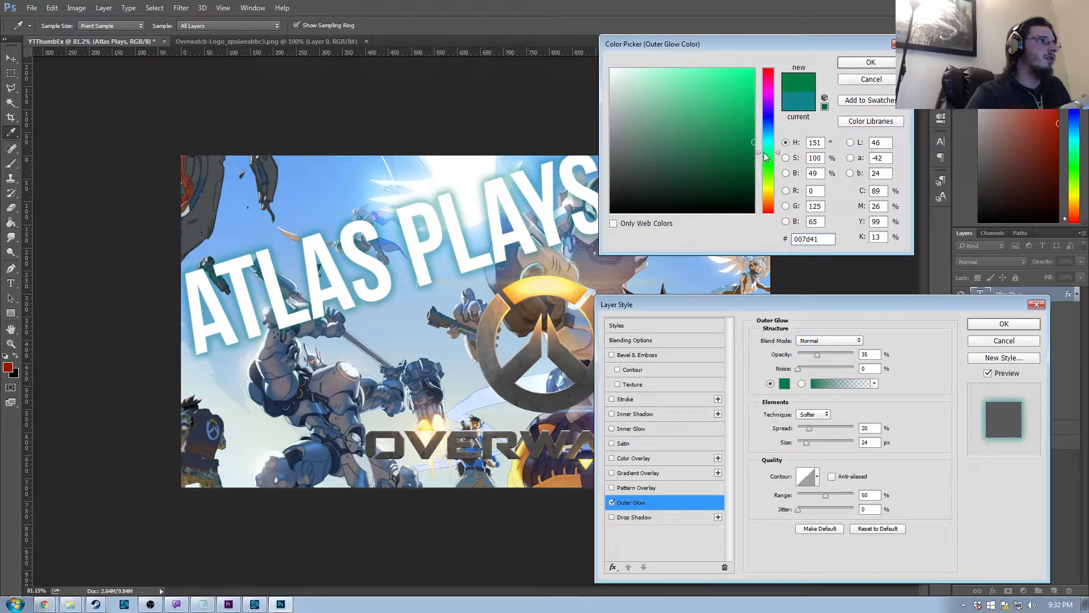
left_click(767, 142)
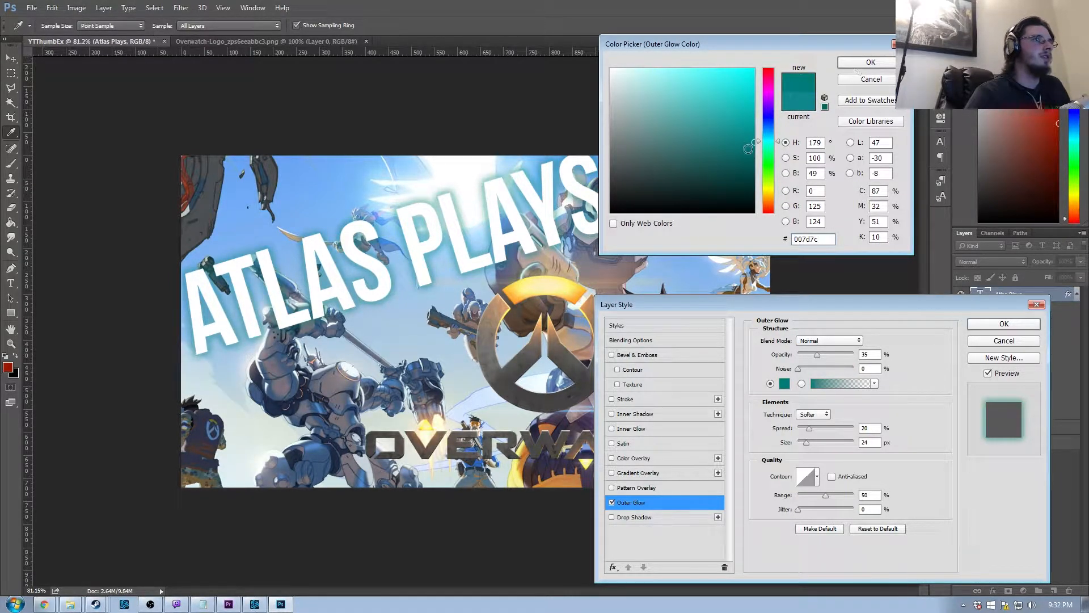
left_click(867, 62)
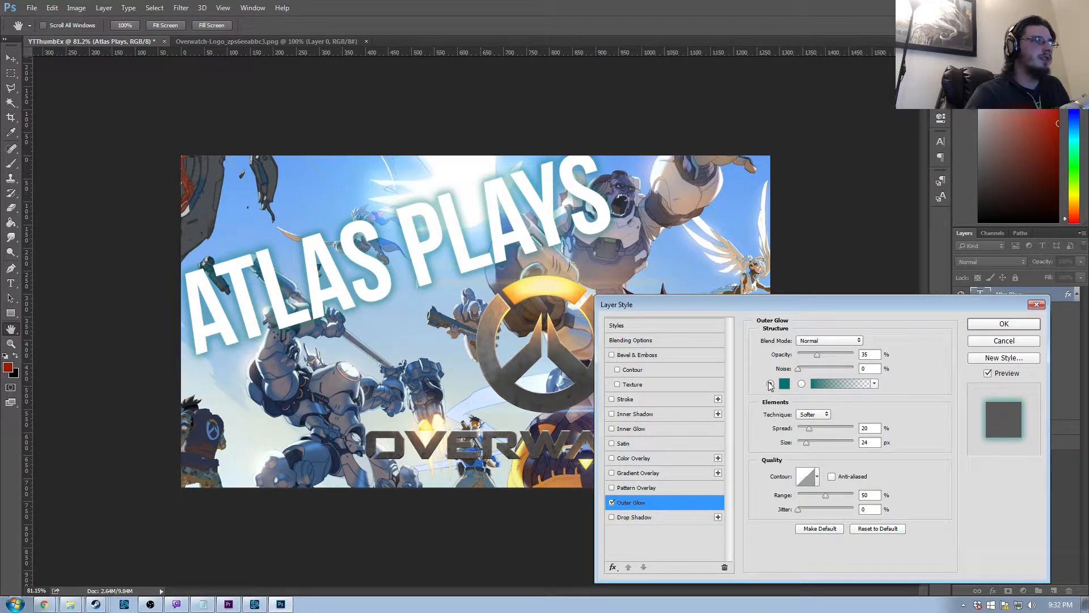
left_click(801, 384)
left_click(771, 384)
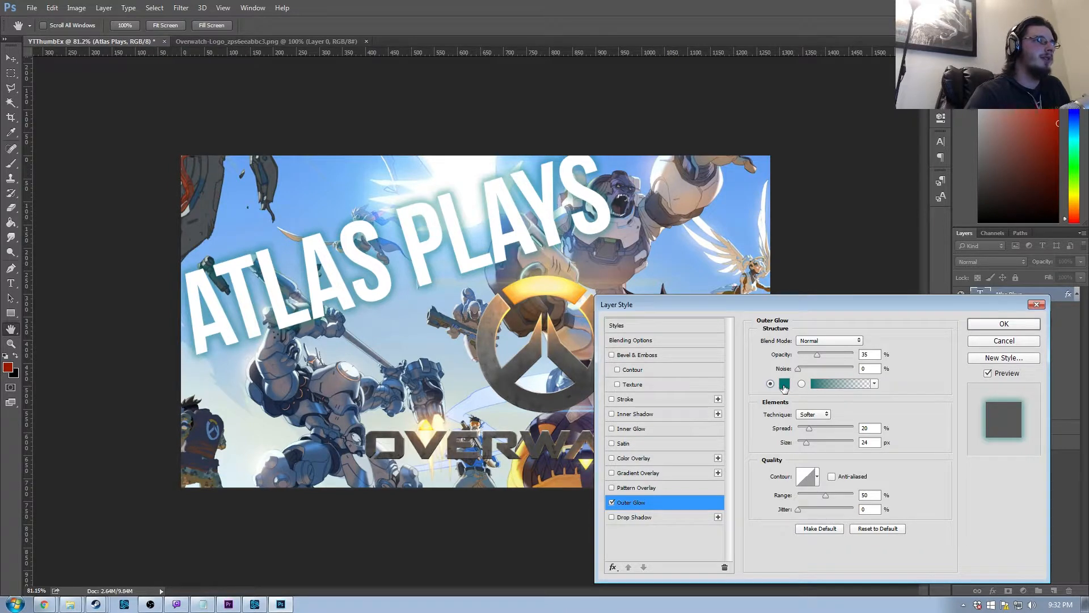
Lighten the Outer Glow colour to a slightly less saturated teal
left_click(784, 385)
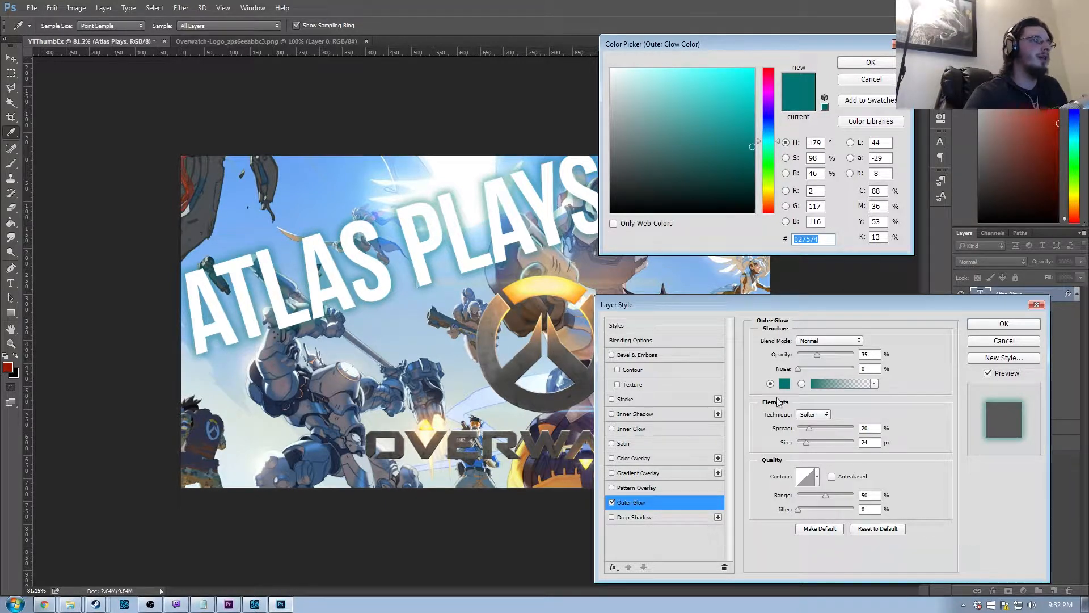
mouse_move(732, 139)
left_mouse_down()
mouse_move(740, 154)
mouse_move(736, 135)
left_mouse_up()
left_click(894, 63)
Check the glowing text at a small thumbnail size and apply the layer style to the Atlas Plays layer
scroll(539, 255, "down", 6)
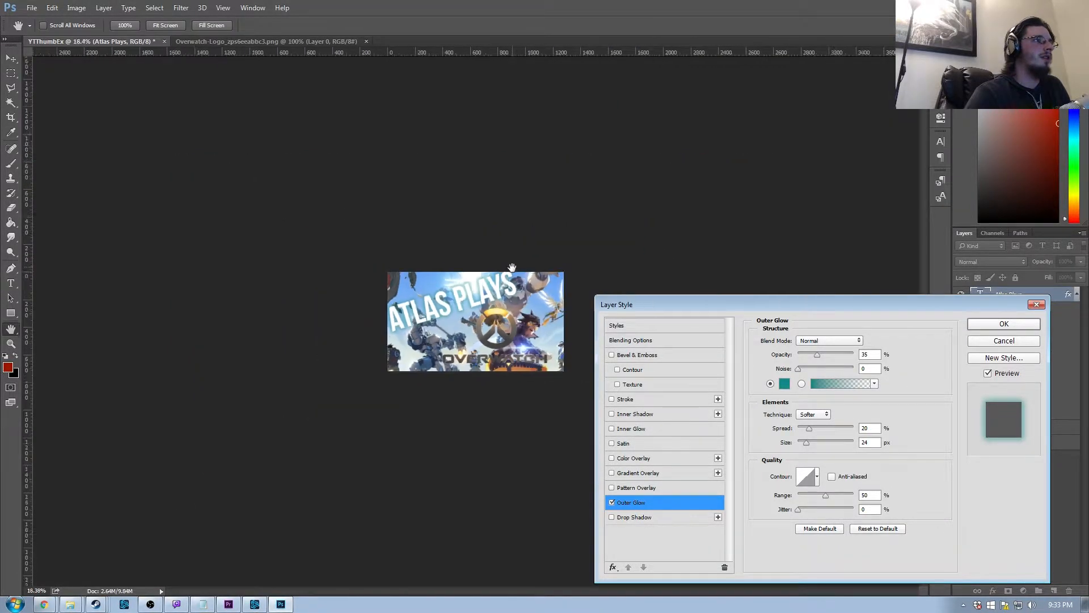
scroll(505, 287, "down", 1)
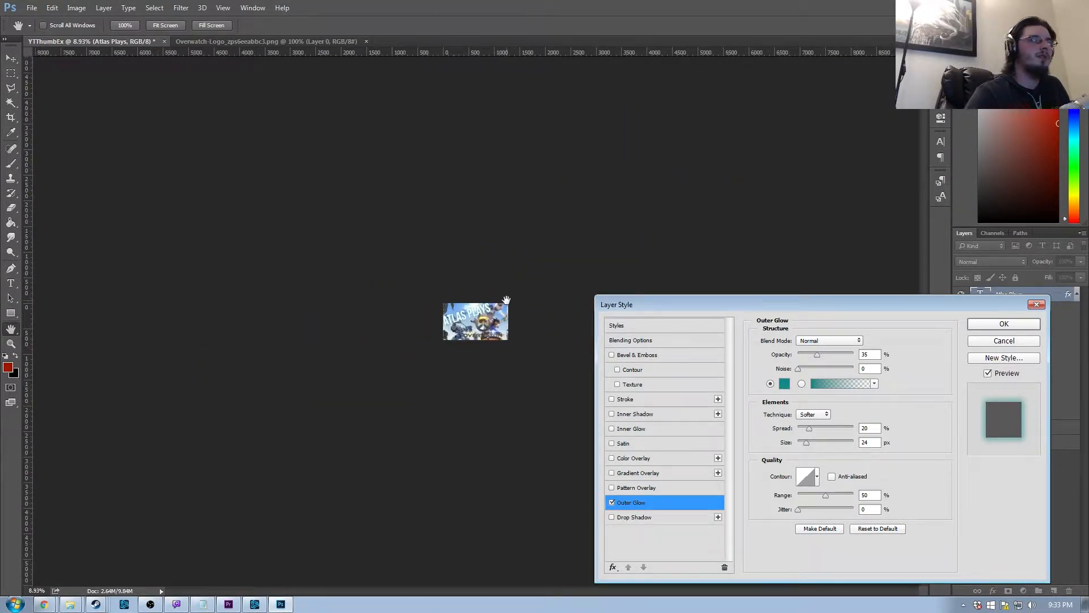
scroll(506, 314, "up", 6)
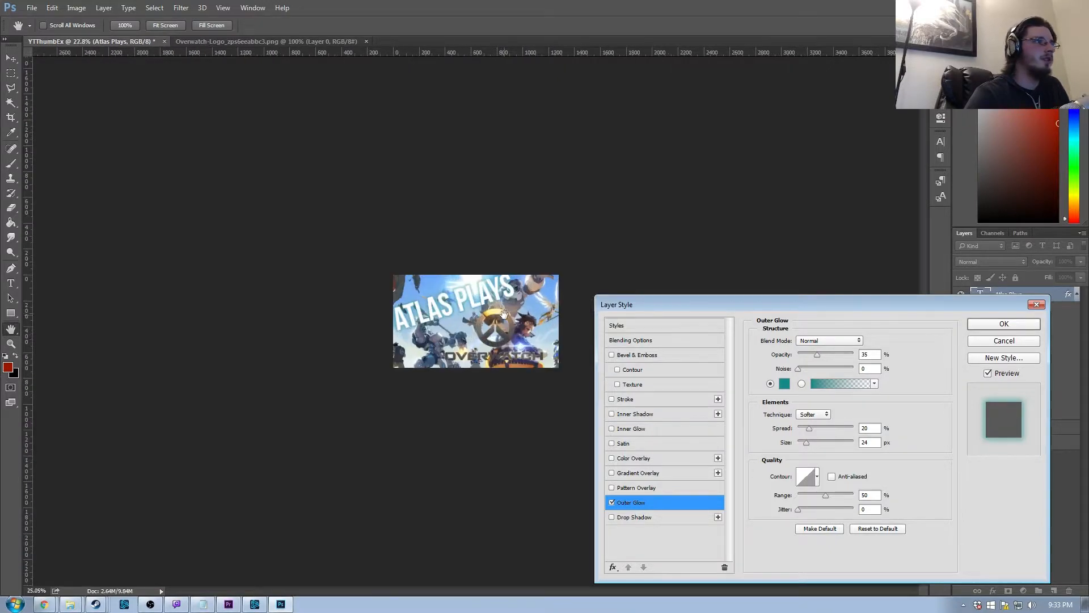
scroll(507, 315, "up", 2)
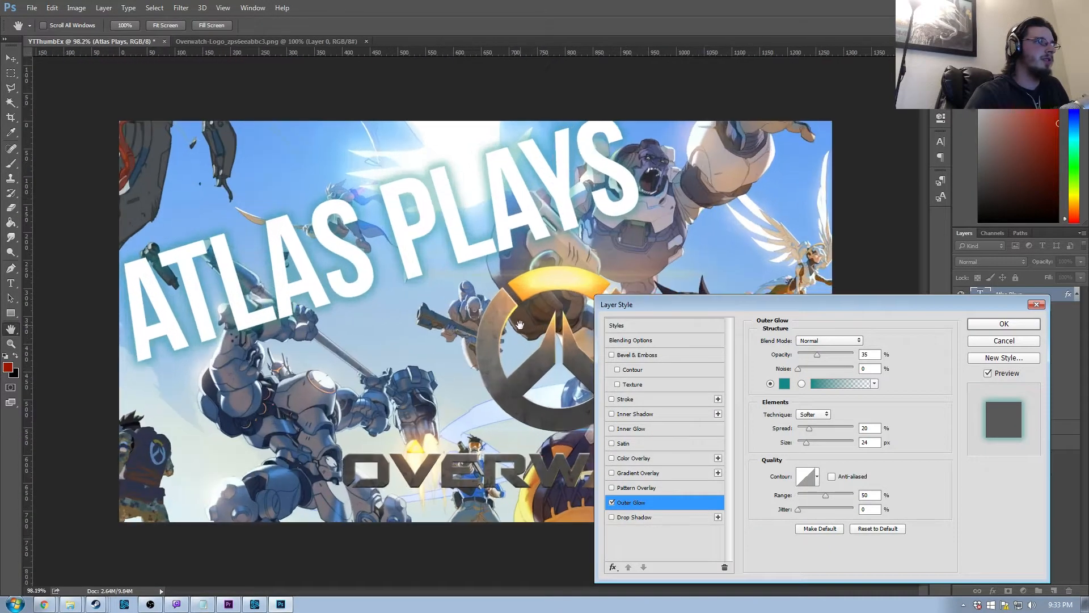
left_click(977, 324)
Compare the thumbnail with and without the Atlas Plays text layer, leaving the layer visible
left_click(964, 293)
left_click(964, 294)
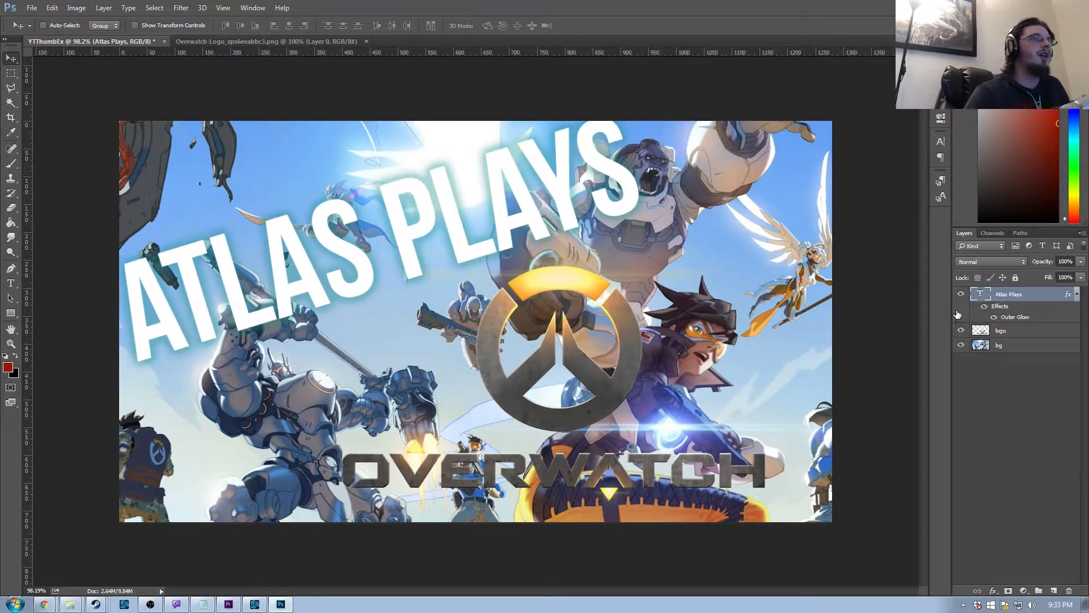
left_click(961, 294)
left_click(961, 294)
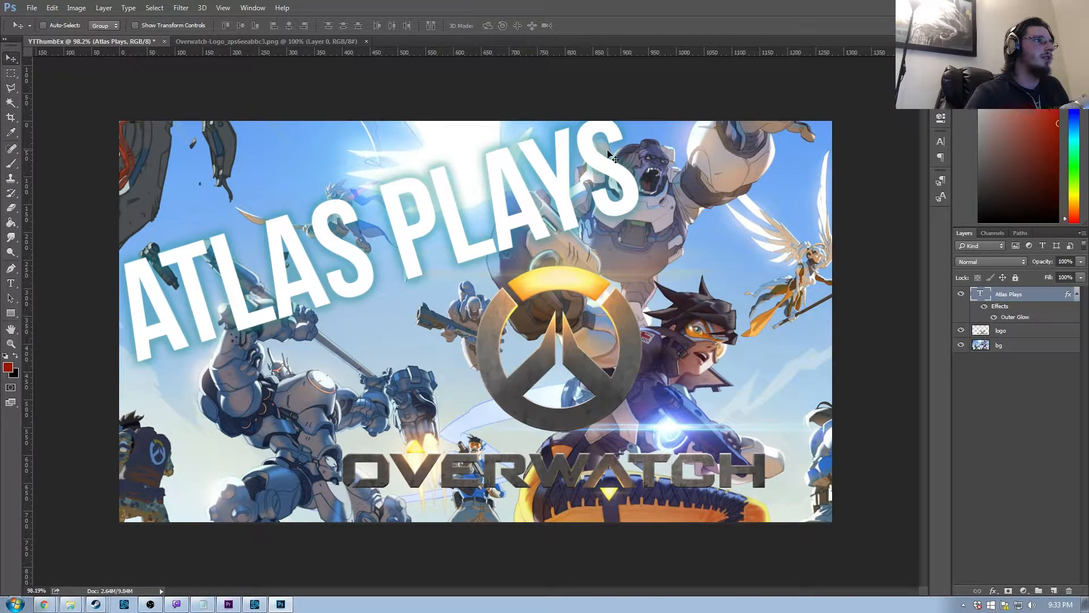
Compare the Atlas Plays text with and without its Outer Glow, leaving the effect visible
left_click(995, 317)
left_click(994, 317)
left_click(994, 317)
left_click(993, 317)
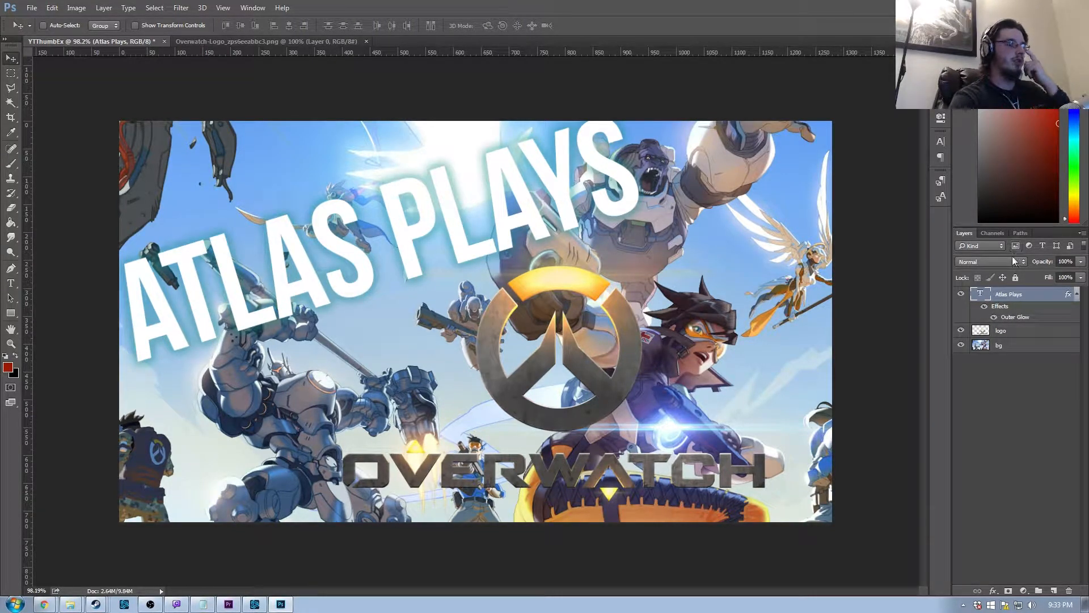
left_click(1008, 330)
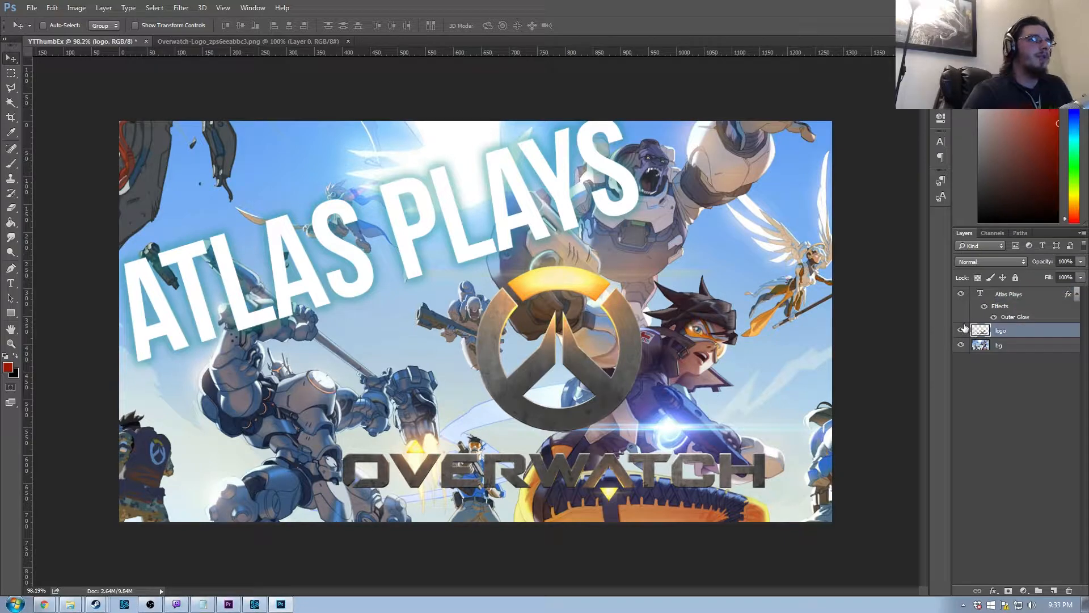
double_click(1020, 335)
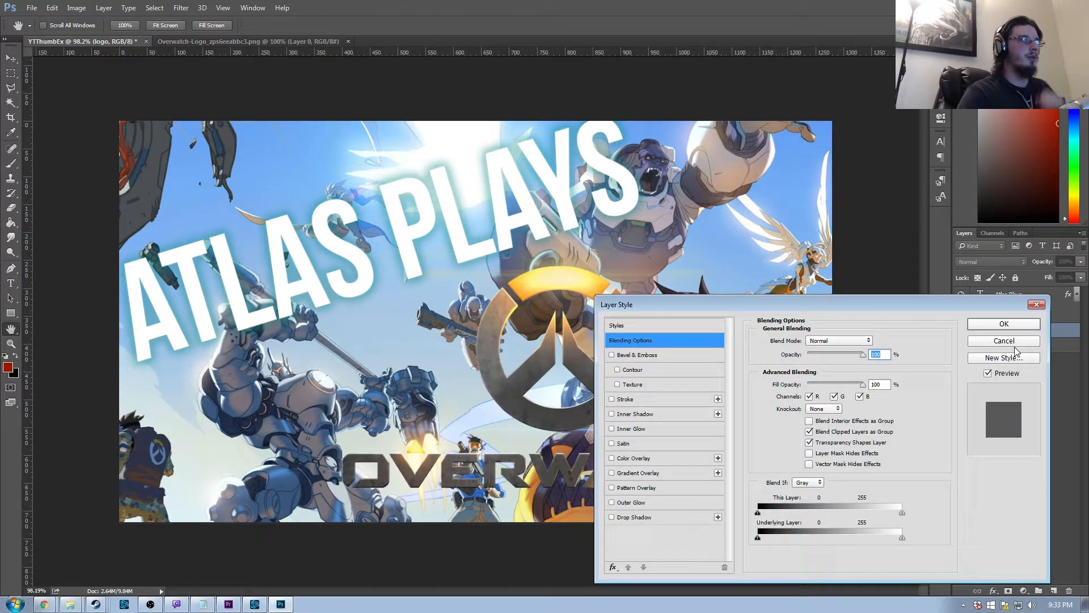
left_click(1013, 340)
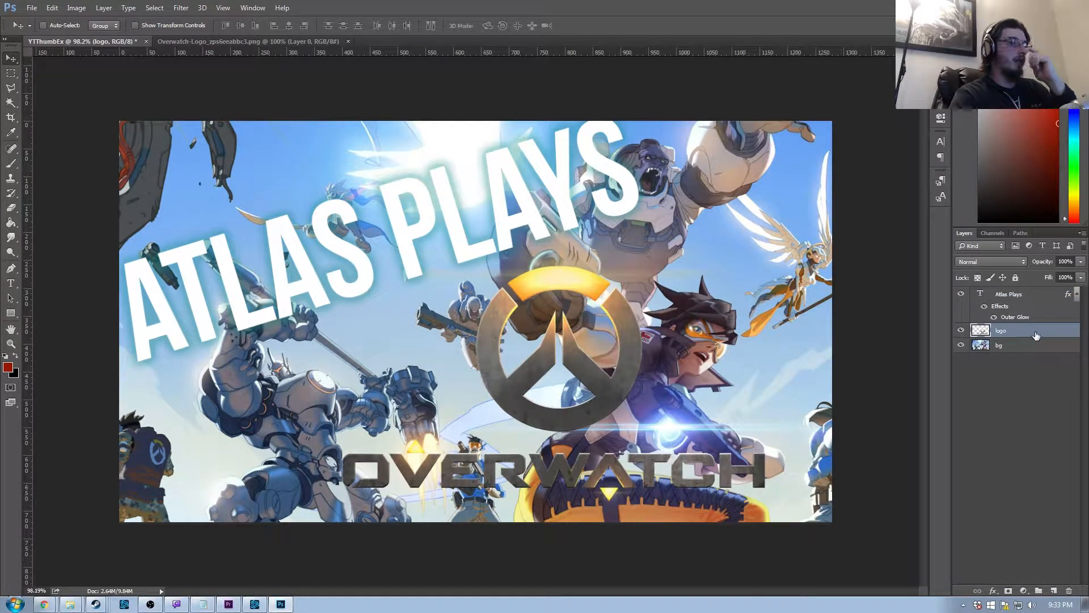
Try the teal Outer Glow on the logo layer and compare the logo with and without it
double_click(1051, 330)
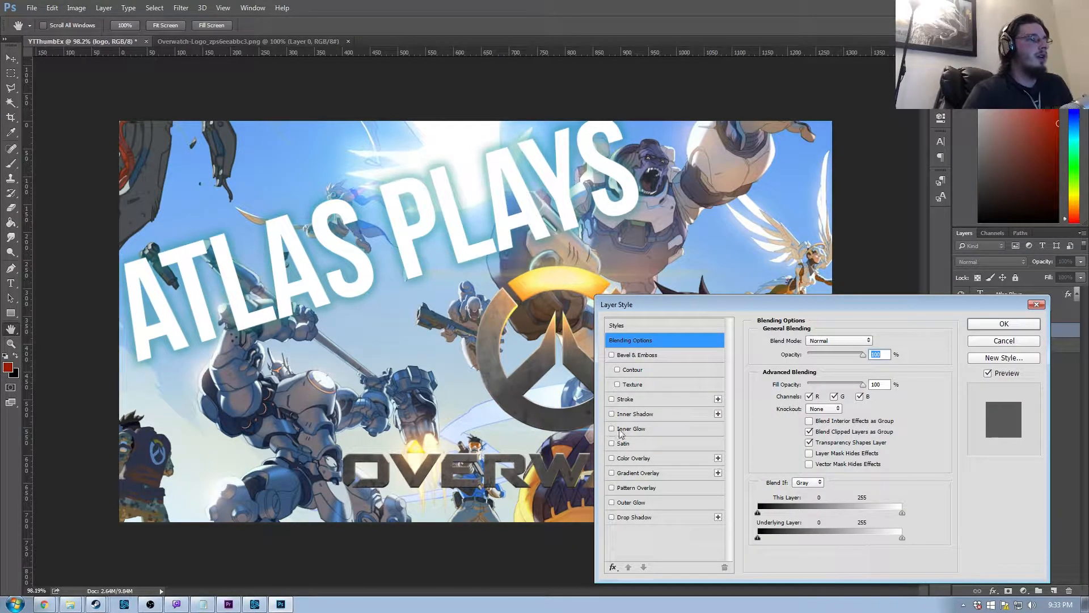
left_click(612, 502)
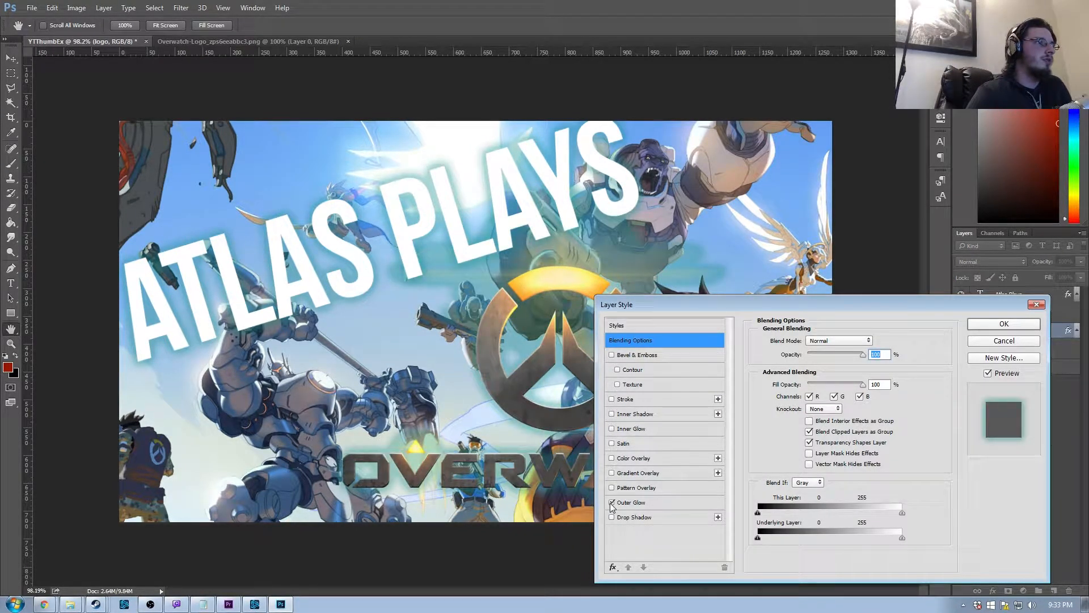
left_click(633, 502)
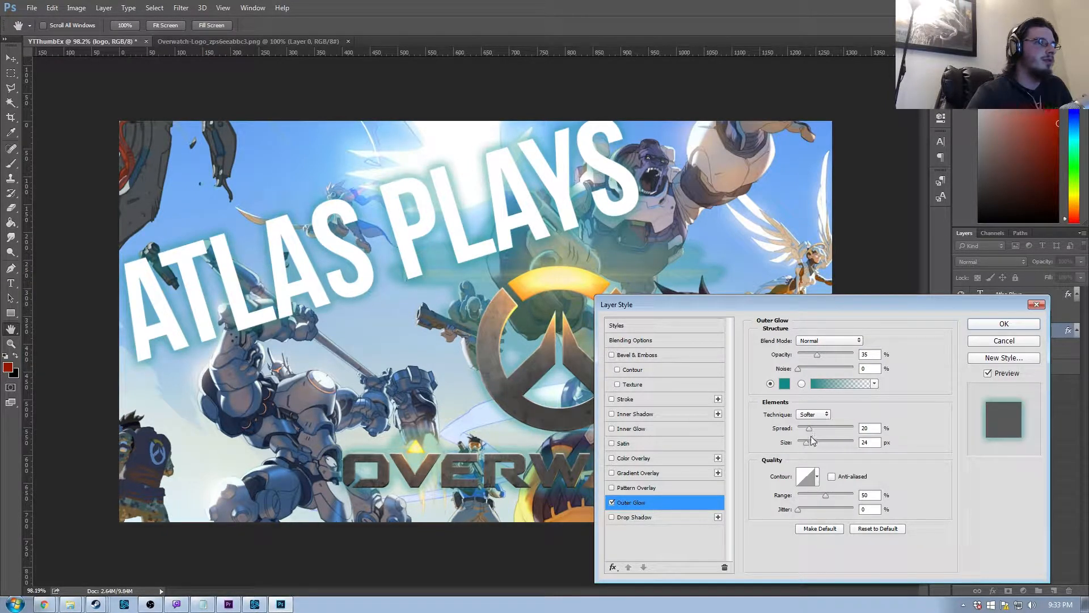
left_click_drag(659, 305, 789, 279)
left_click_drag(791, 283, 718, 396)
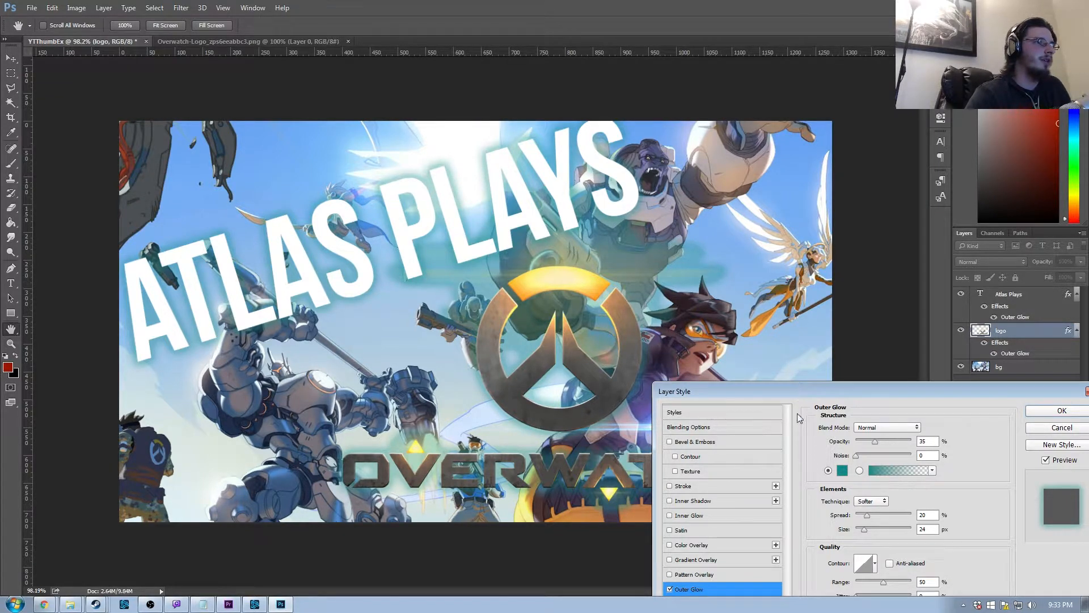
left_click_drag(759, 390, 784, 246)
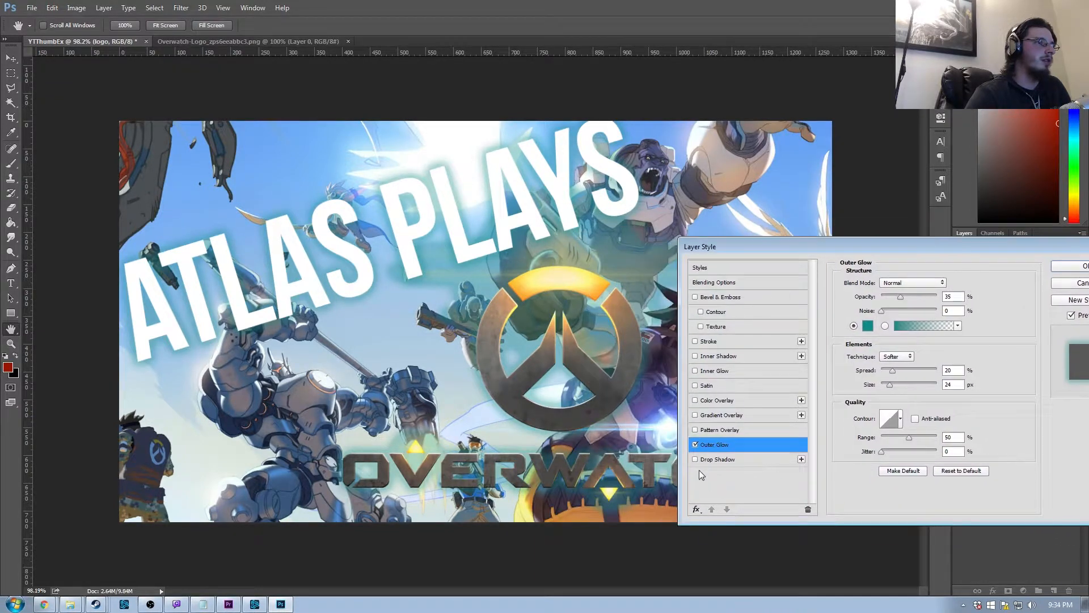
left_click(697, 446)
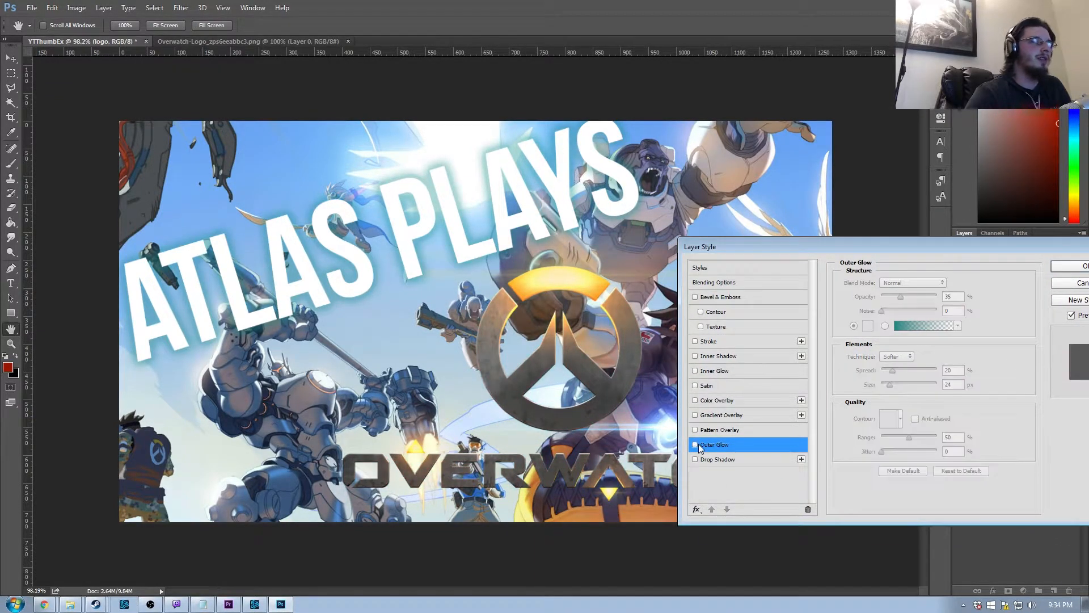
left_click(698, 445)
left_click(698, 445)
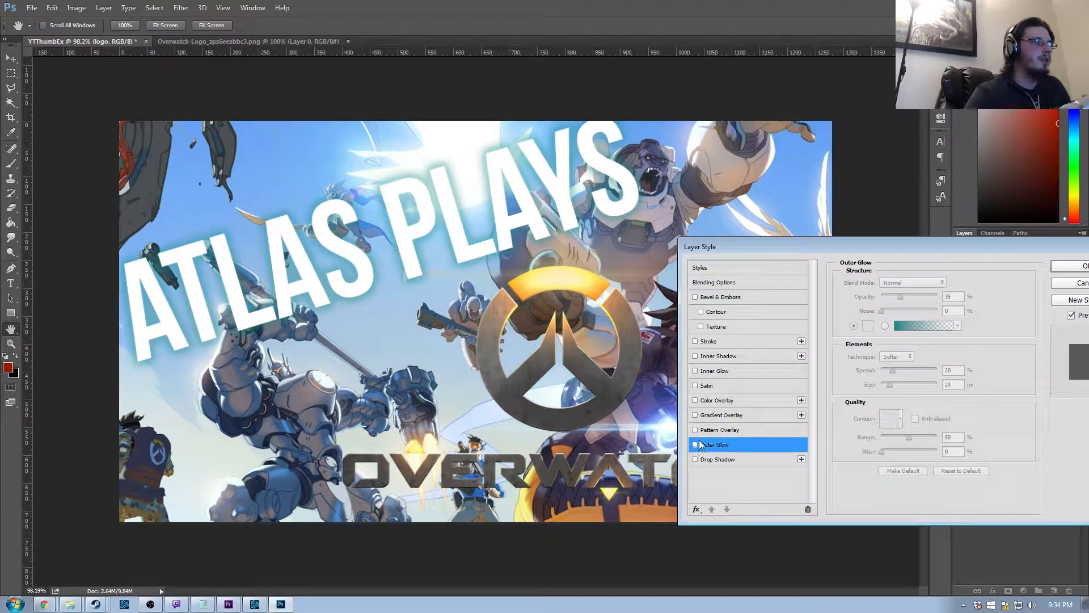
Try a tighter Outer Glow on the logo with 0% spread and 7 px size, and switch it off
left_click(696, 445)
mouse_move(889, 385)
left_mouse_down()
mouse_move(881, 373)
mouse_move(892, 372)
mouse_move(887, 387)
mouse_move(883, 372)
mouse_move(873, 379)
mouse_move(898, 379)
mouse_move(881, 378)
left_mouse_up()
left_click(887, 372)
left_click(695, 444)
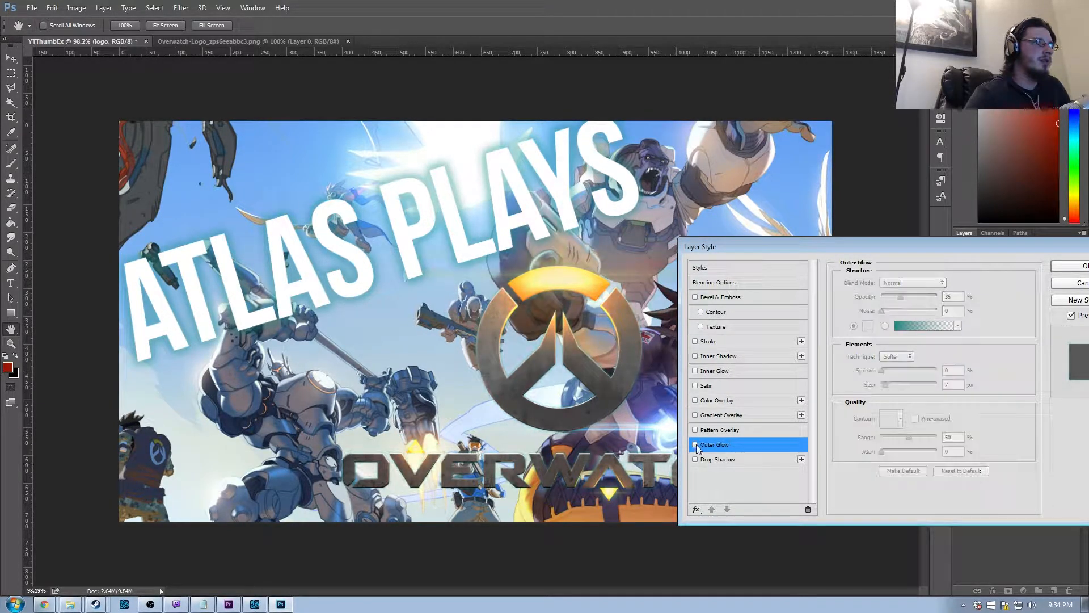
Try the Pattern, Gradient and Color Overlay effects on the logo, leaving them all off
left_click(696, 430)
left_click(696, 416)
left_click(696, 416)
left_click(695, 400)
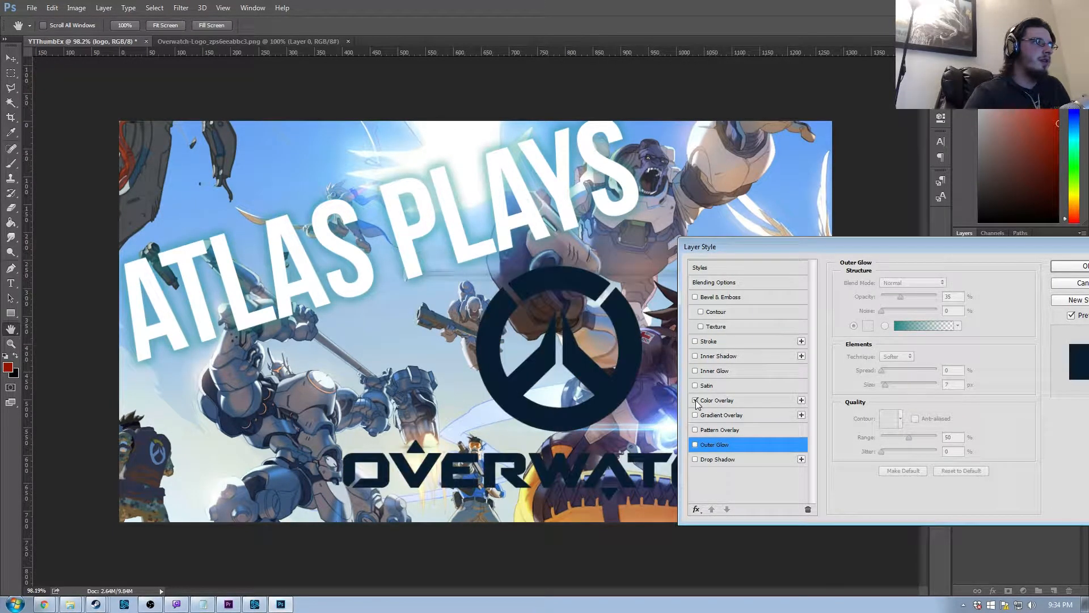
left_click(695, 400)
Try the Inner Glow on the logo with its existing settings, toggling it to compare the look
left_click(695, 371)
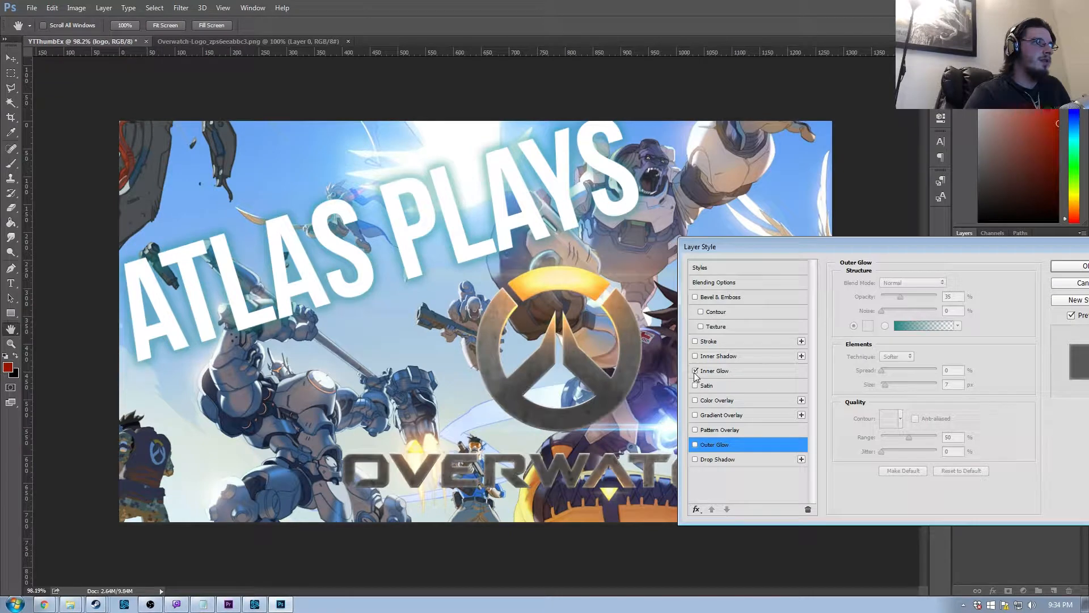
left_click(695, 371)
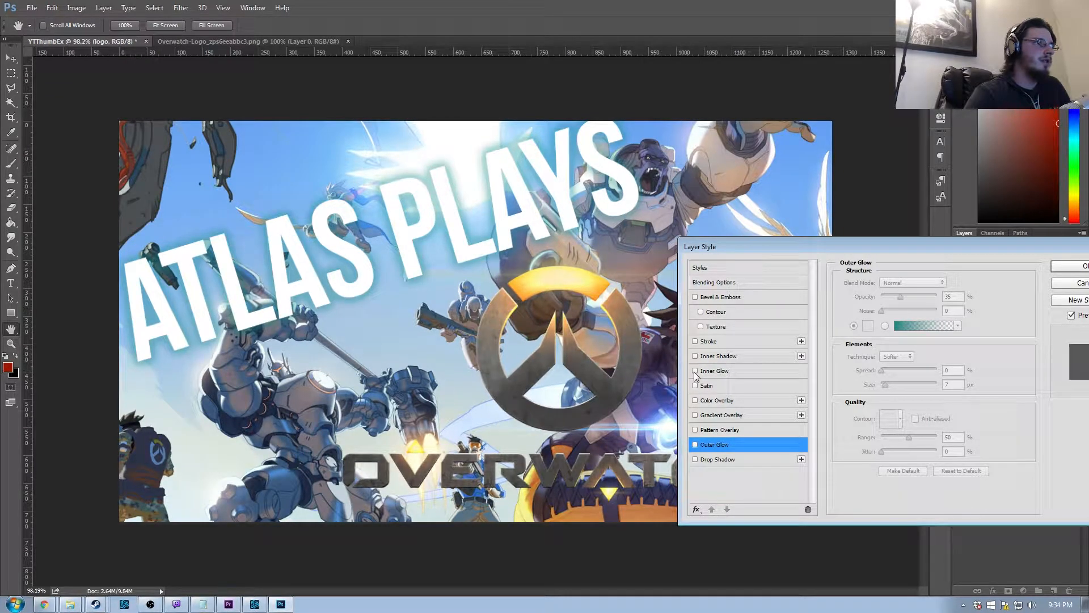
left_click(695, 372)
left_click(695, 372)
left_click(695, 372)
left_click(695, 372)
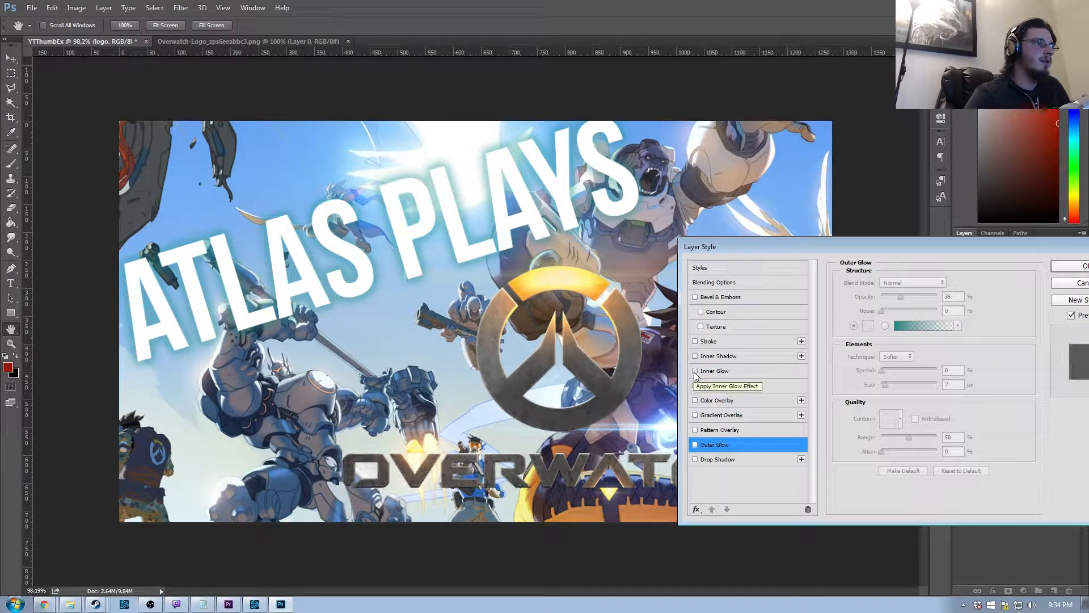
left_click(695, 373)
left_click(695, 373)
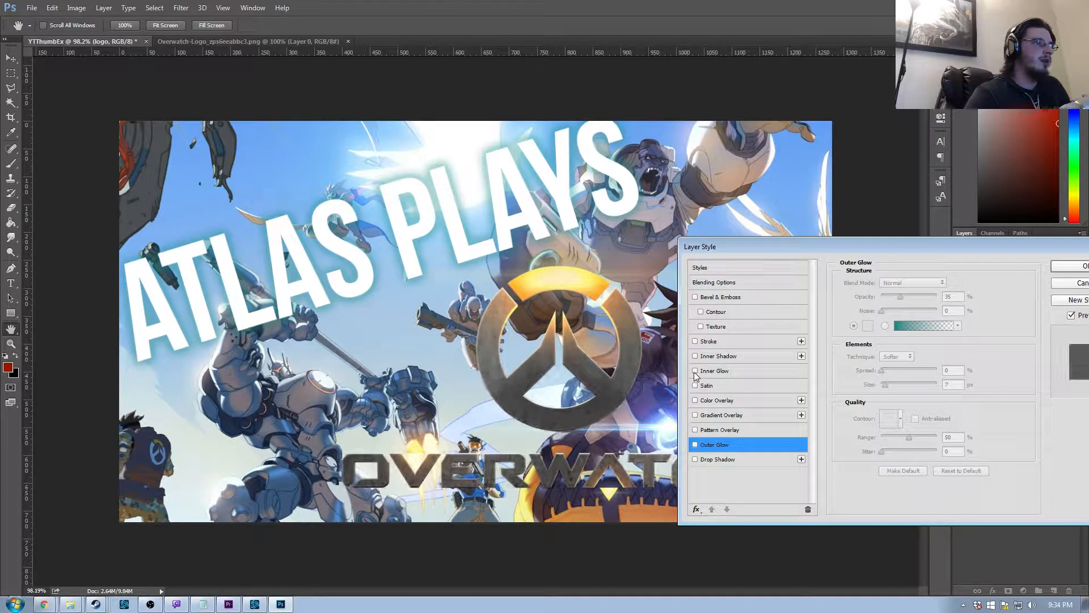
Enable the logo's Inner Glow with the Normal blend mode and a black colour
left_click(715, 370)
left_click(888, 283)
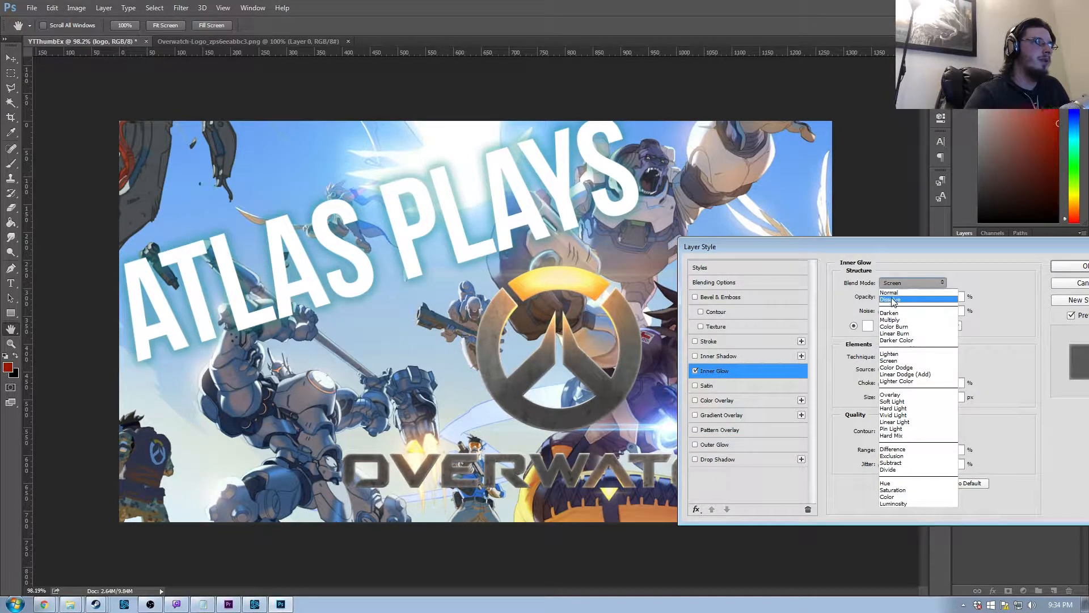
left_click(891, 293)
left_click(892, 285)
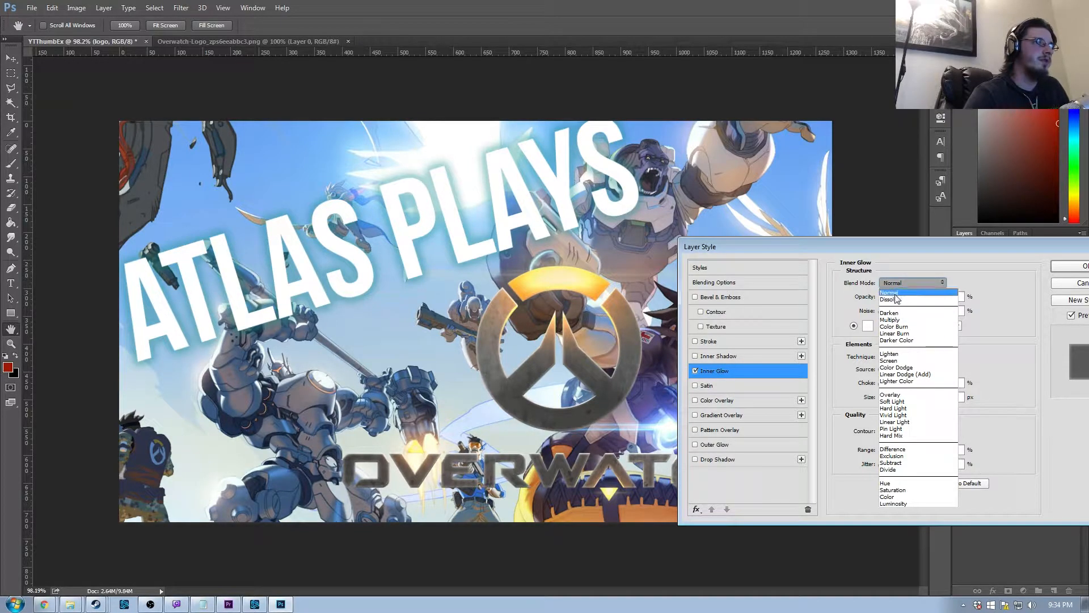
left_click(895, 294)
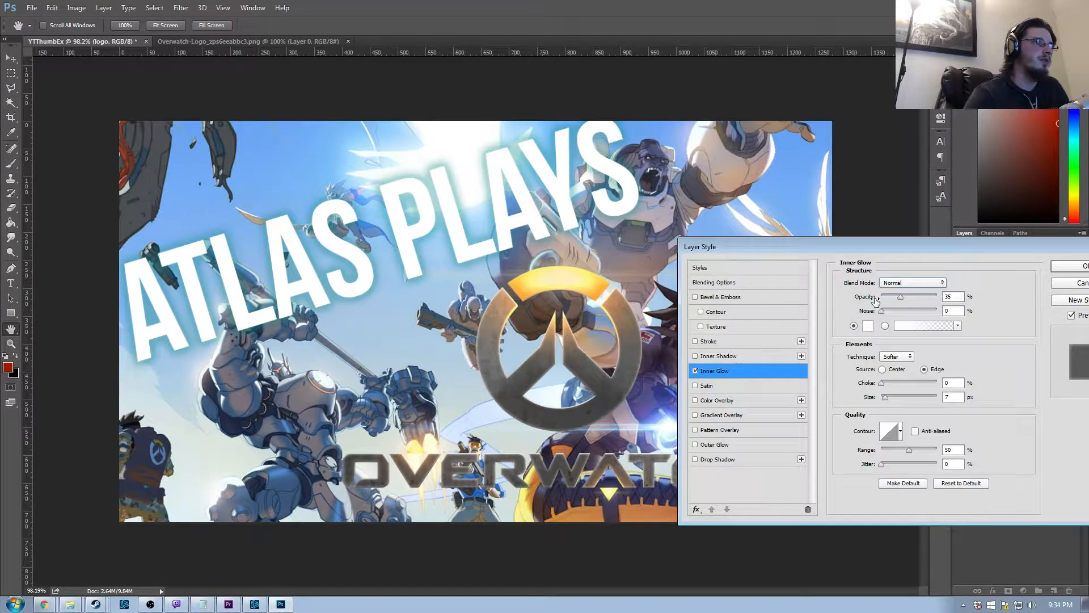
left_click(867, 326)
mouse_move(673, 167)
left_mouse_down()
mouse_move(637, 169)
mouse_move(655, 183)
mouse_move(633, 203)
left_mouse_up()
left_click(868, 61)
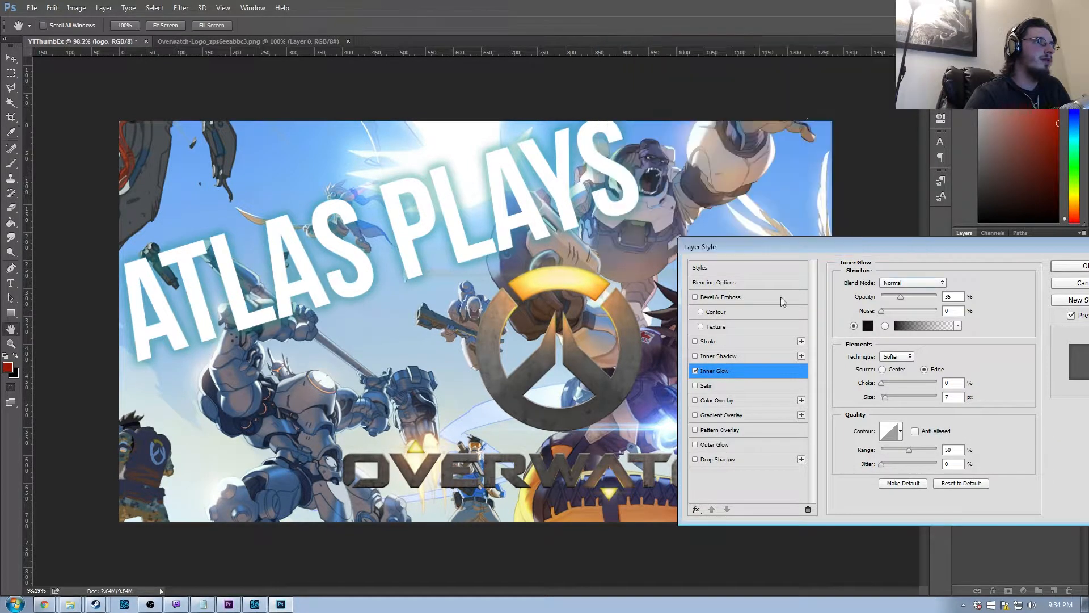
Compare the logo with and without the black Inner Glow, also at a small thumbnail size, and leave the effect off
left_click(696, 370)
left_click(695, 370)
left_click(696, 370)
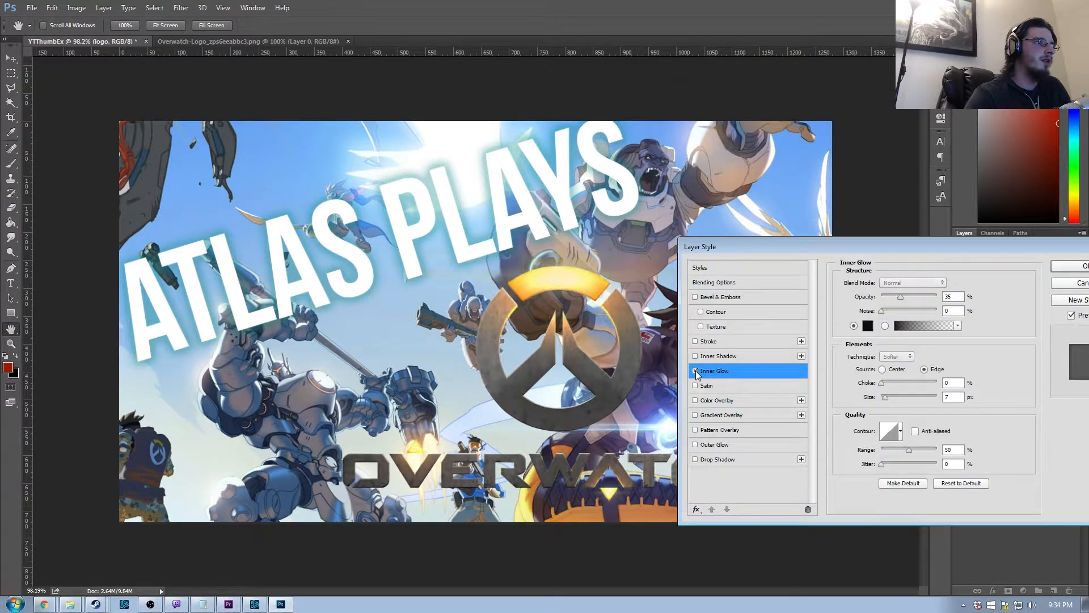
left_click(696, 370)
left_click(695, 371)
left_click(696, 371)
left_click(696, 370)
left_click(696, 371)
left_click(695, 370)
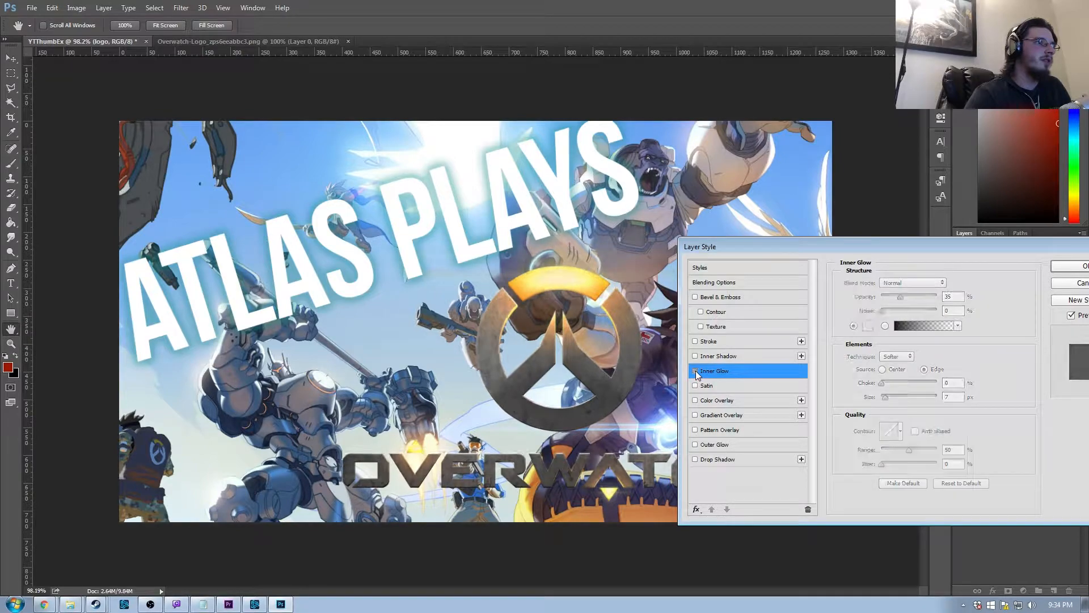
left_click(695, 371)
scroll(695, 370, "down", 6)
left_click(695, 371)
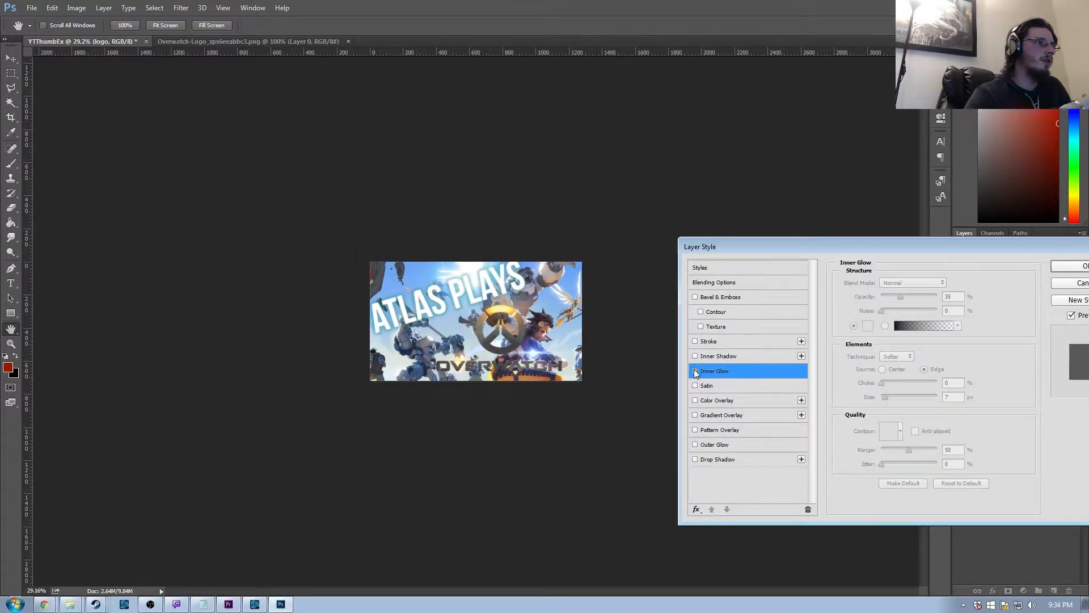
scroll(476, 321, "up", 5)
scroll(520, 348, "up", 1)
Try the Inner Shadow and the Bevel & Emboss effects with Texture and Contour on the logo, leaving them off
left_click(695, 355)
left_click(695, 356)
left_click(700, 327)
left_click(701, 312)
left_click(695, 297)
left_click(695, 297)
left_click(695, 297)
left_click(696, 298)
left_click(695, 298)
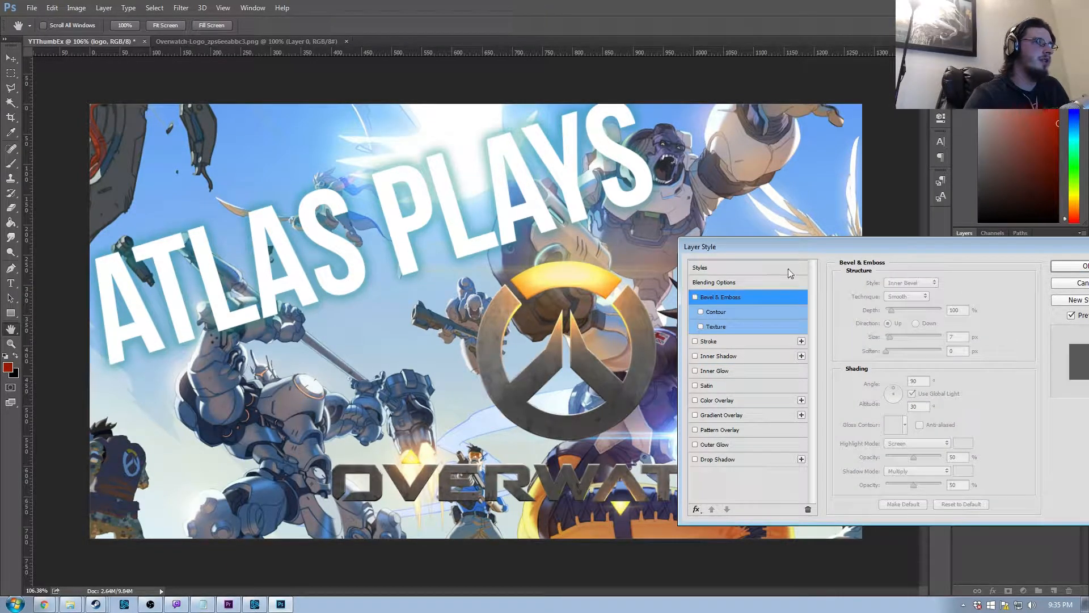
Dismiss the logo layer's Layer Style settings without applying any effect
left_click_drag(889, 240, 684, 245)
left_click(901, 290)
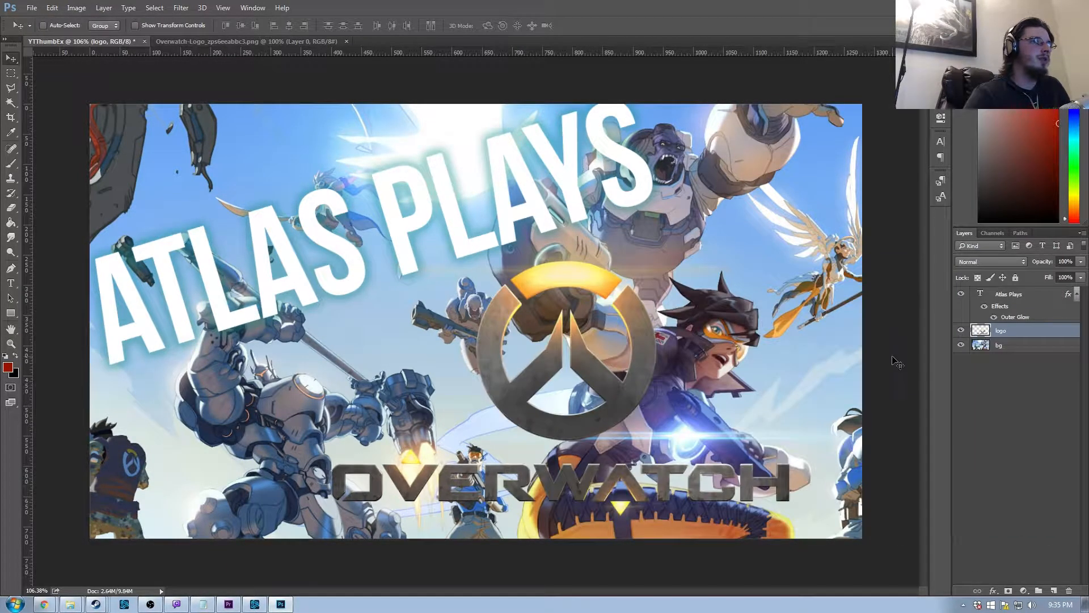
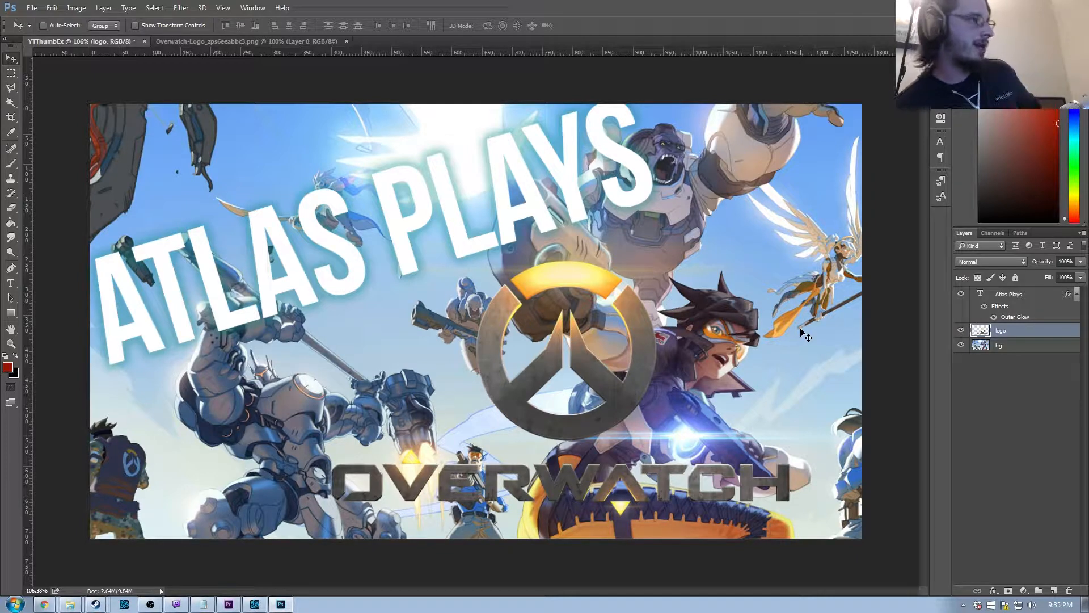
Add a Solid Color fill layer in black (000000) and place it beneath the bg layer
left_click(1051, 346)
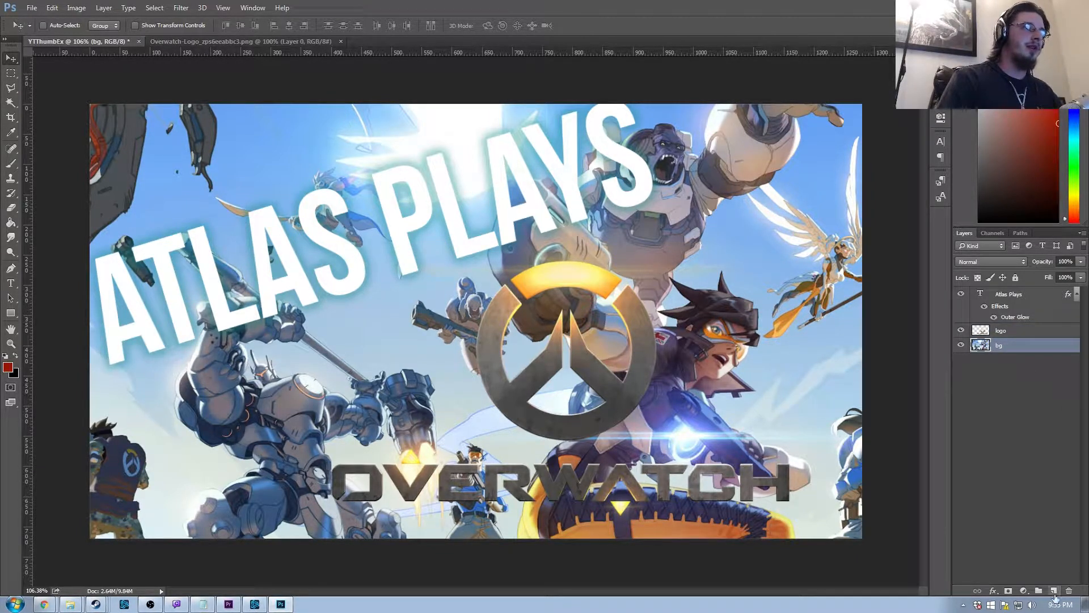
left_click(1023, 590)
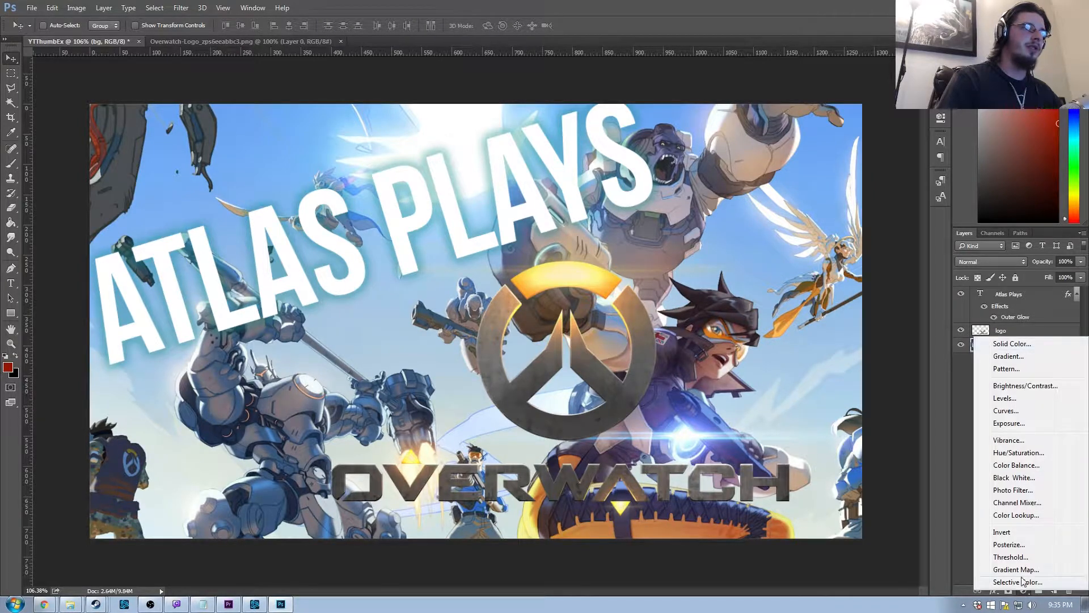
left_click(962, 548)
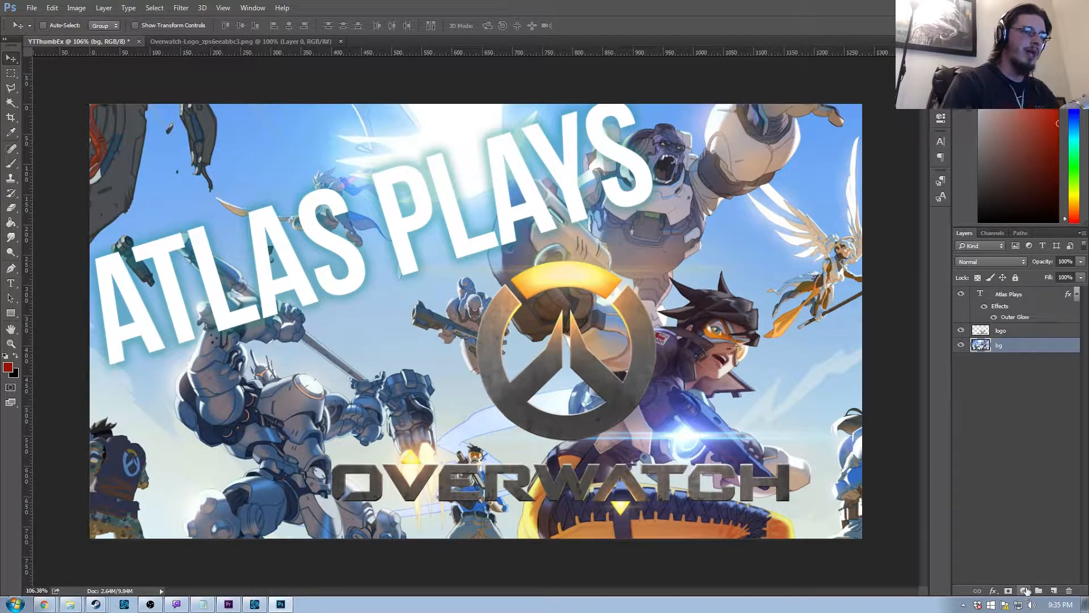
left_click(1023, 590)
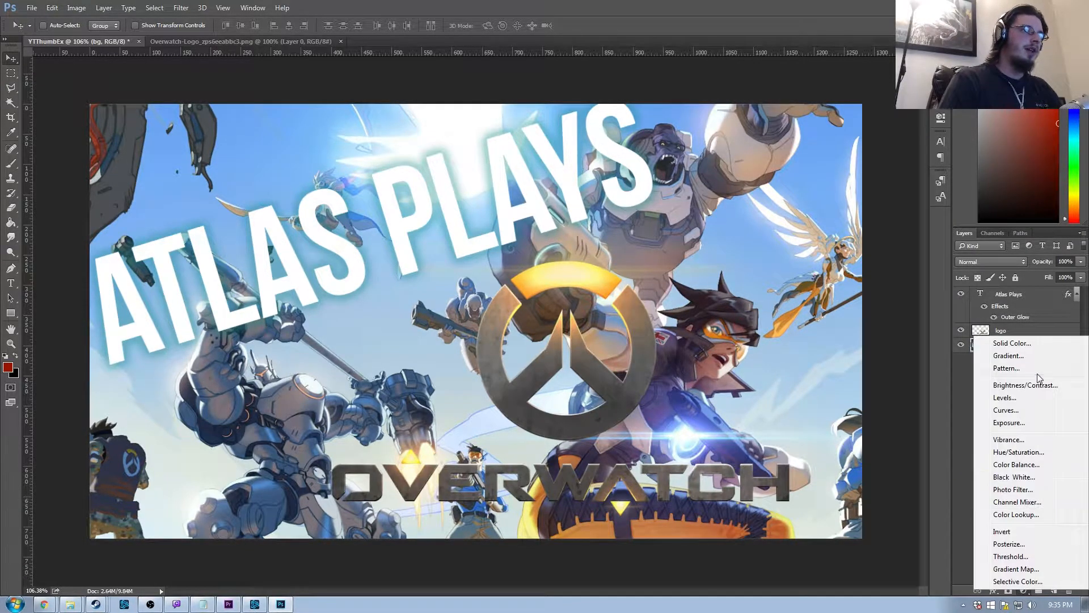
left_click(1030, 344)
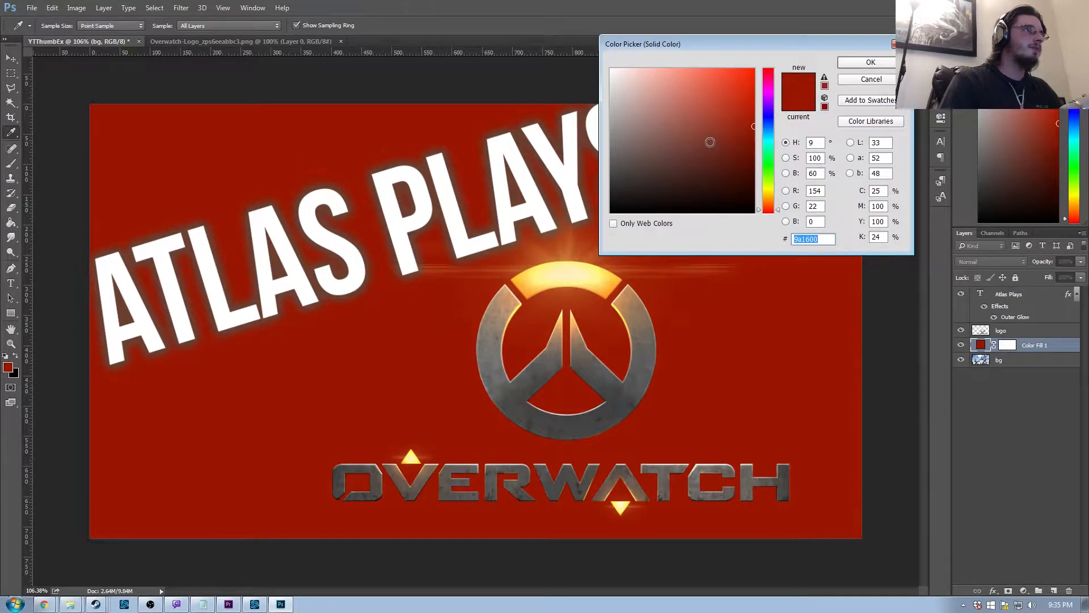
left_click(748, 196)
left_click_drag(748, 195, 826, 265)
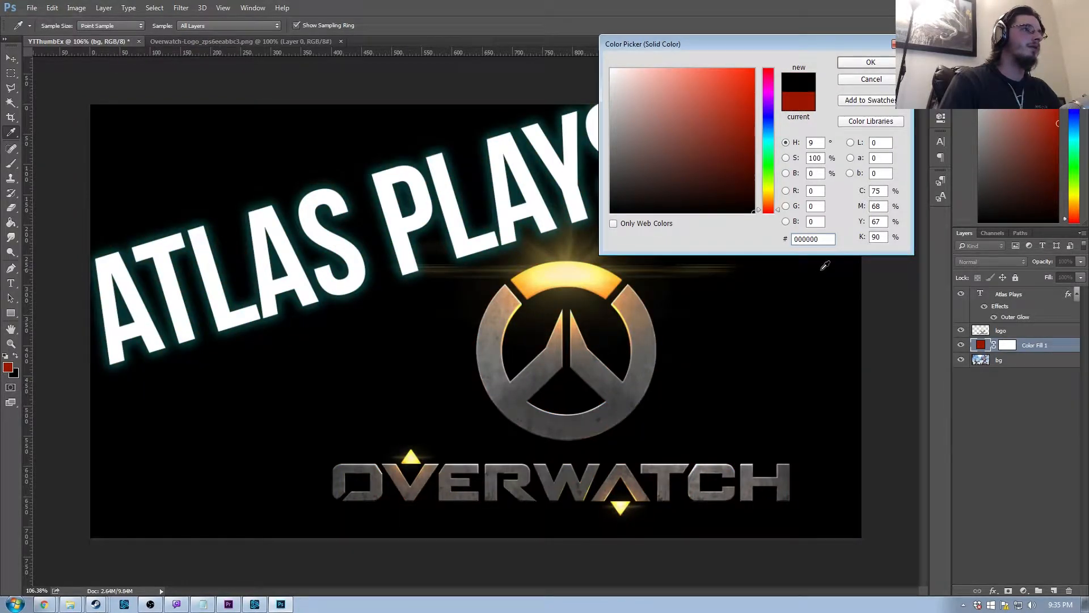
left_click(857, 64)
key("v")
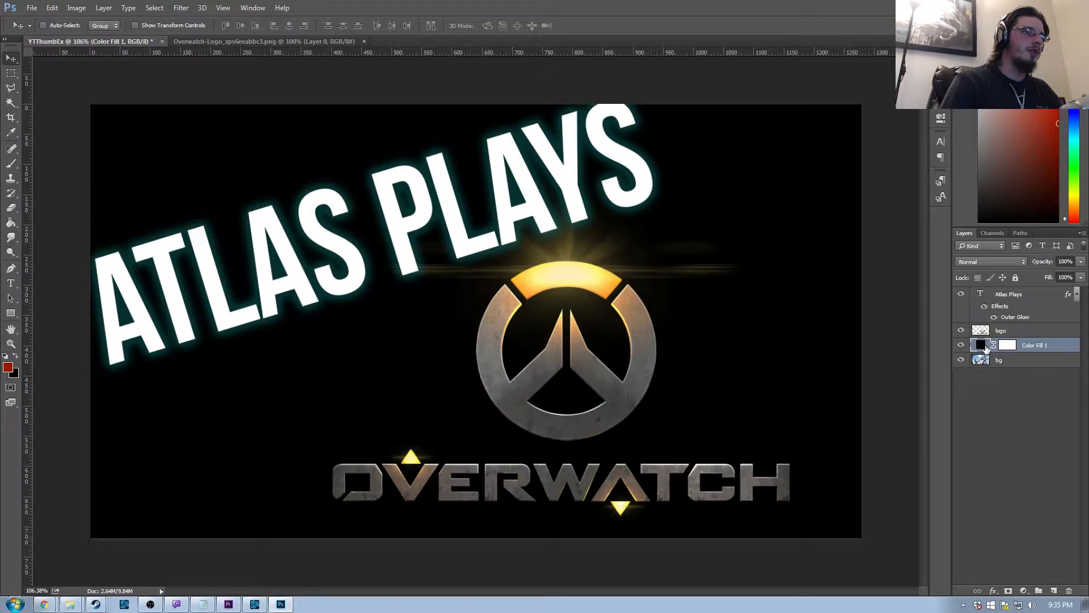
left_click_drag(1013, 347, 1051, 374)
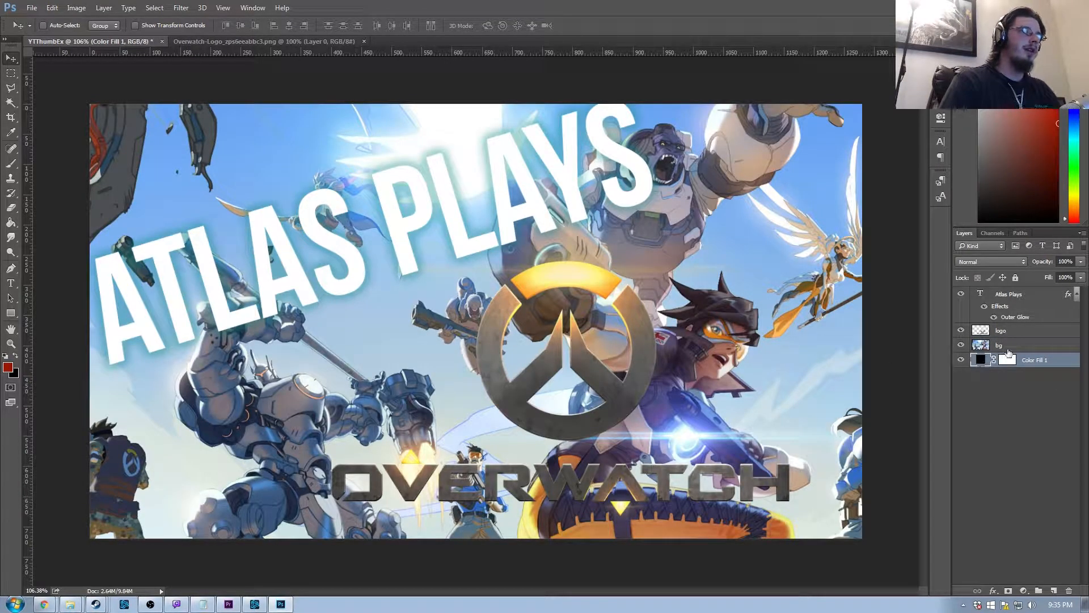
left_click_drag(1028, 359, 1011, 372)
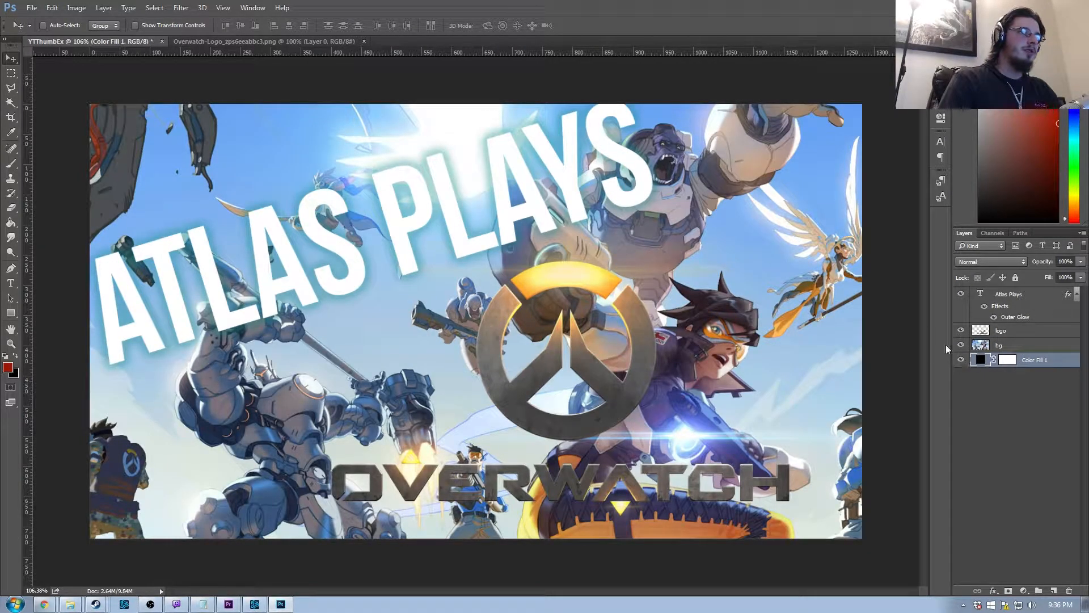
Lower the bg layer's opacity to 54% so the black fill darkens the artwork
left_click(1032, 347)
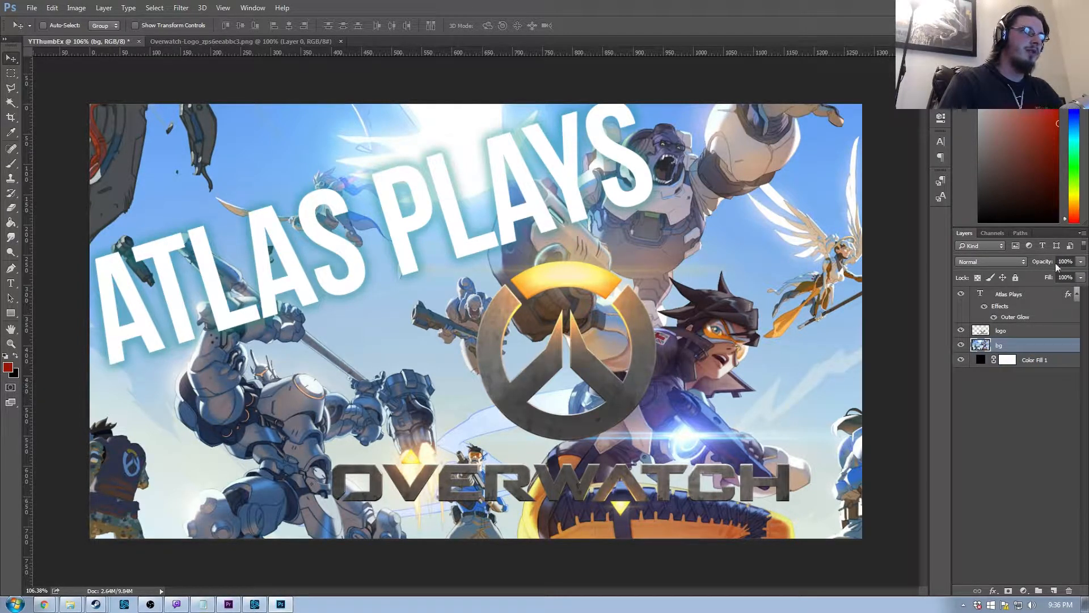
left_click(1081, 262)
left_click_drag(1058, 275, 1064, 275)
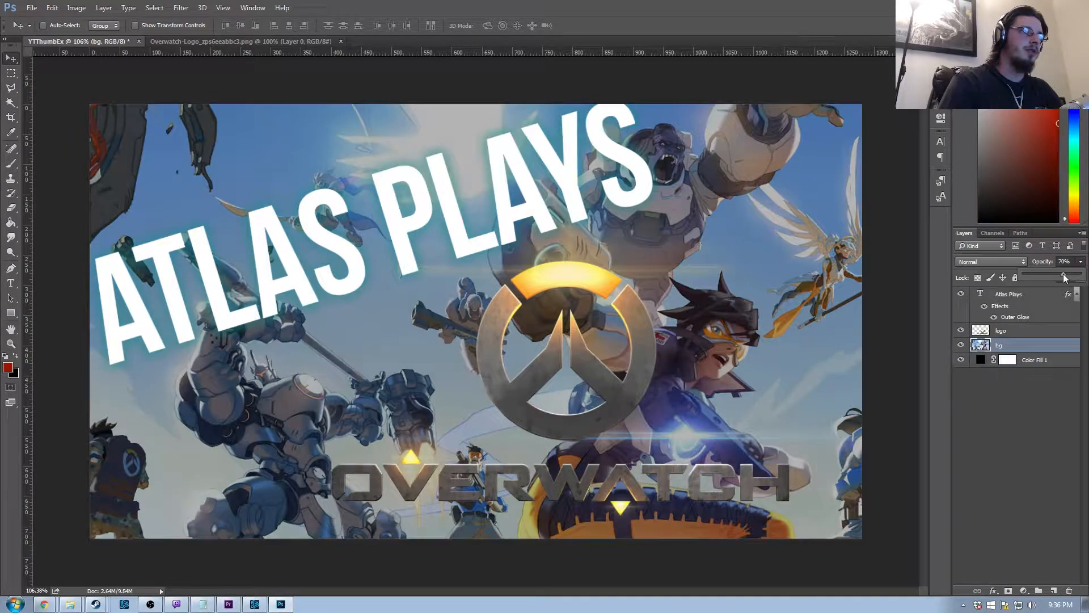
mouse_move(1047, 274)
left_mouse_down()
mouse_move(1030, 274)
mouse_move(1056, 278)
left_mouse_up()
left_click(961, 360)
left_click(961, 360)
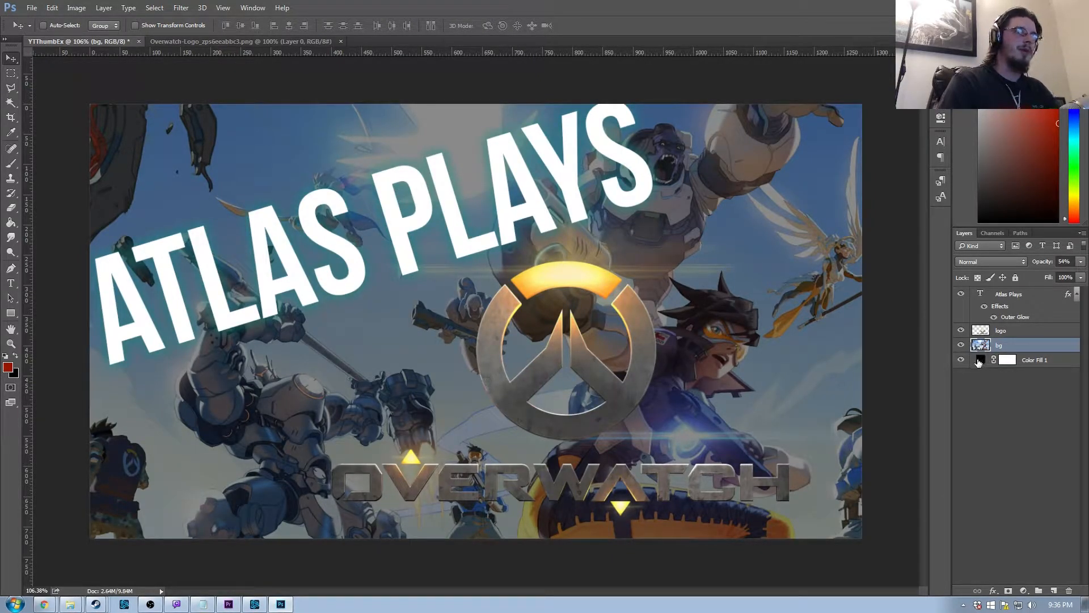
Examine how the text and logo read against the darkened background at small thumbnail size
scroll(766, 355, "down", 8)
scroll(657, 340, "down", 2)
scroll(535, 342, "up", 4)
scroll(562, 325, "down", 4)
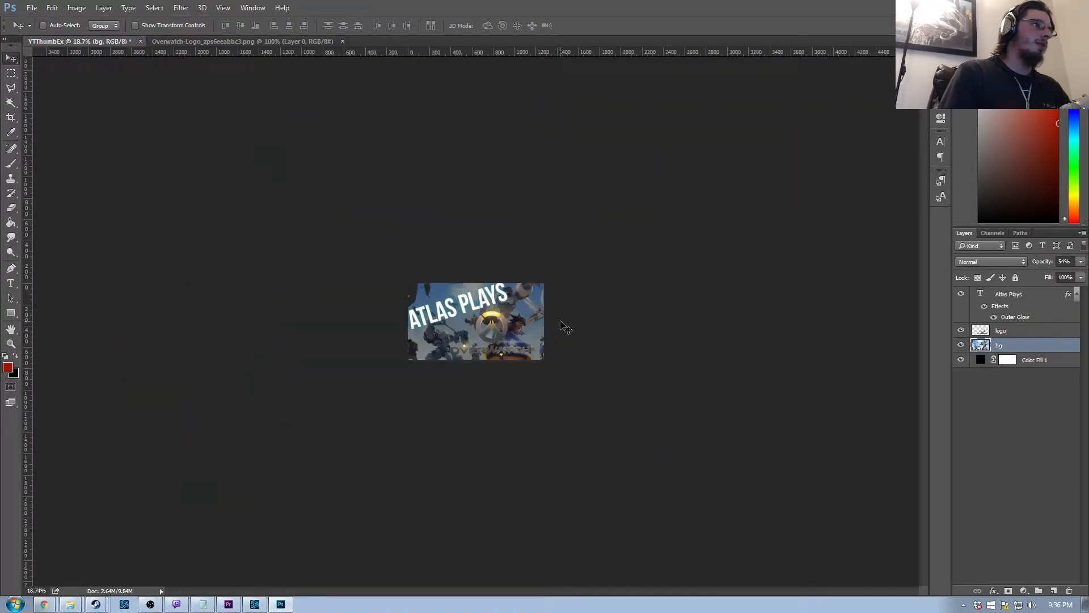
scroll(496, 341, "up", 8)
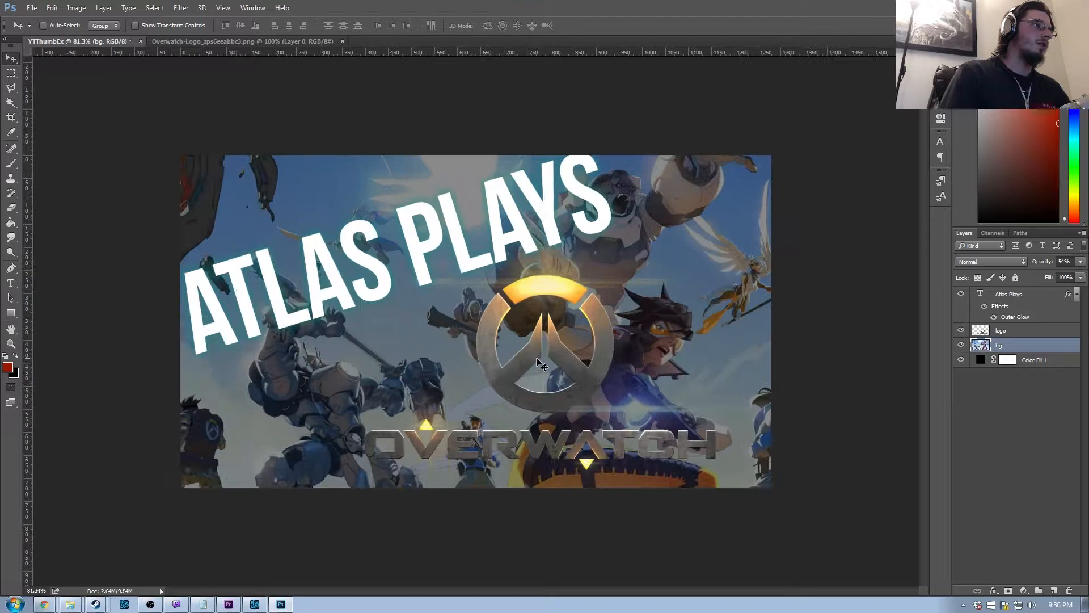
scroll(507, 344, "down", 6)
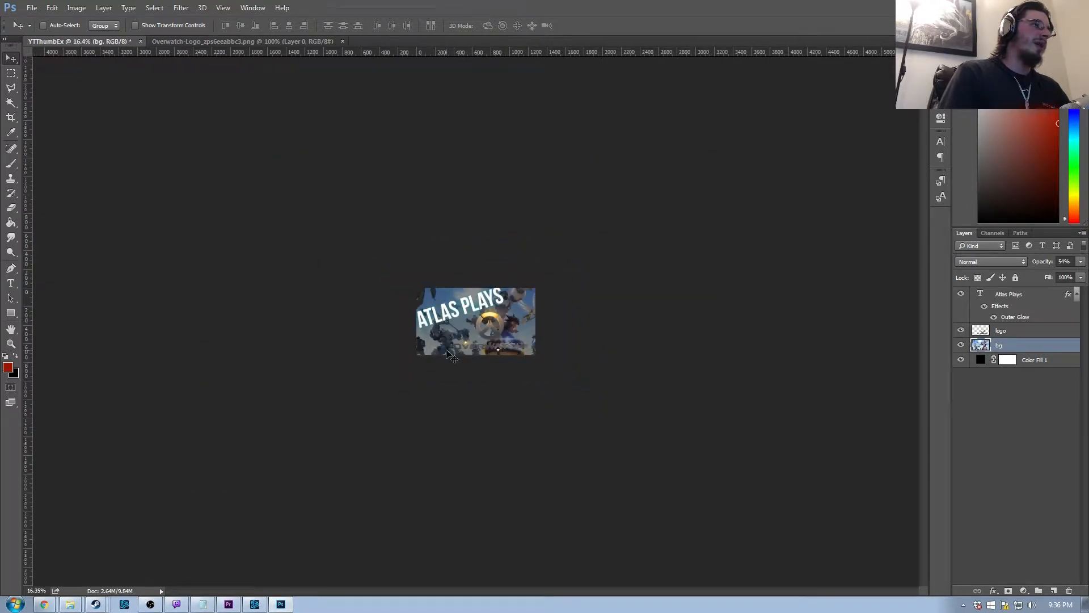
scroll(480, 335, "up", 6)
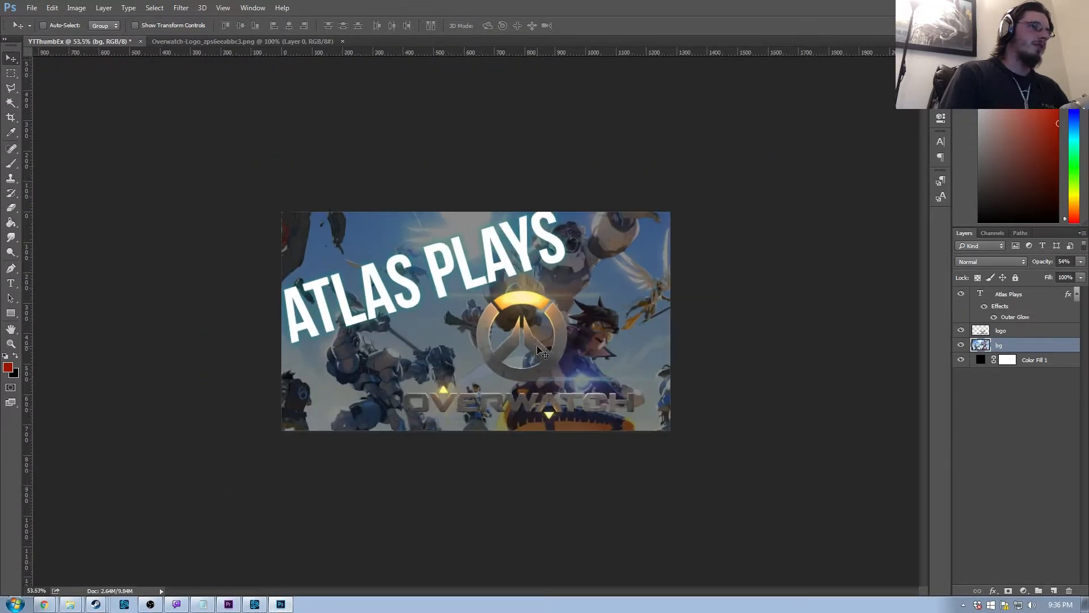
Restore the bg layer's opacity to 100% and add a layer mask to it
left_click(1080, 262)
left_click_drag(1064, 277, 1084, 274)
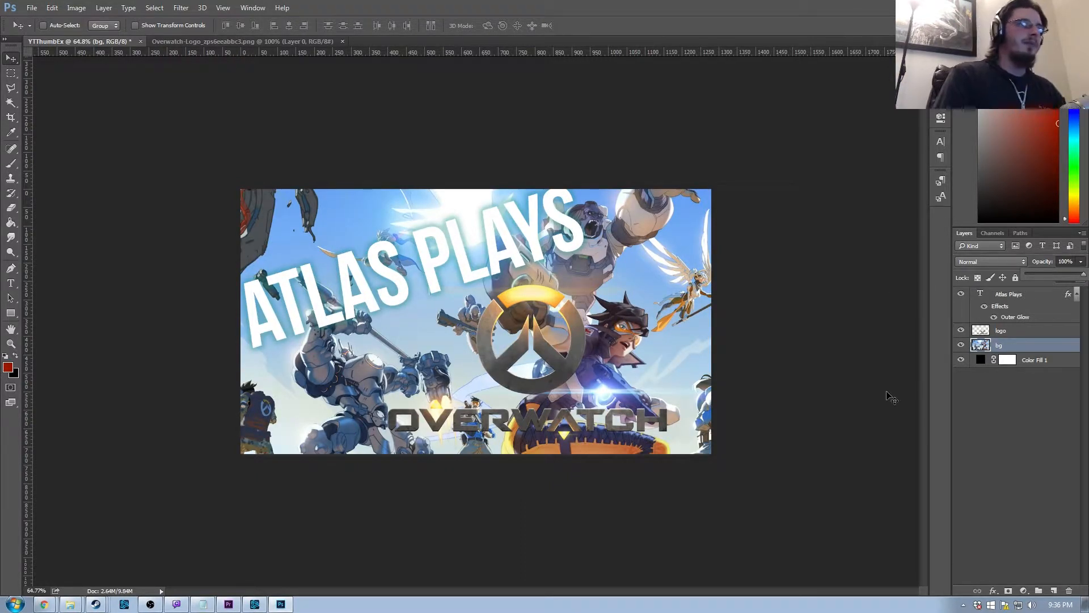
left_click(1039, 346)
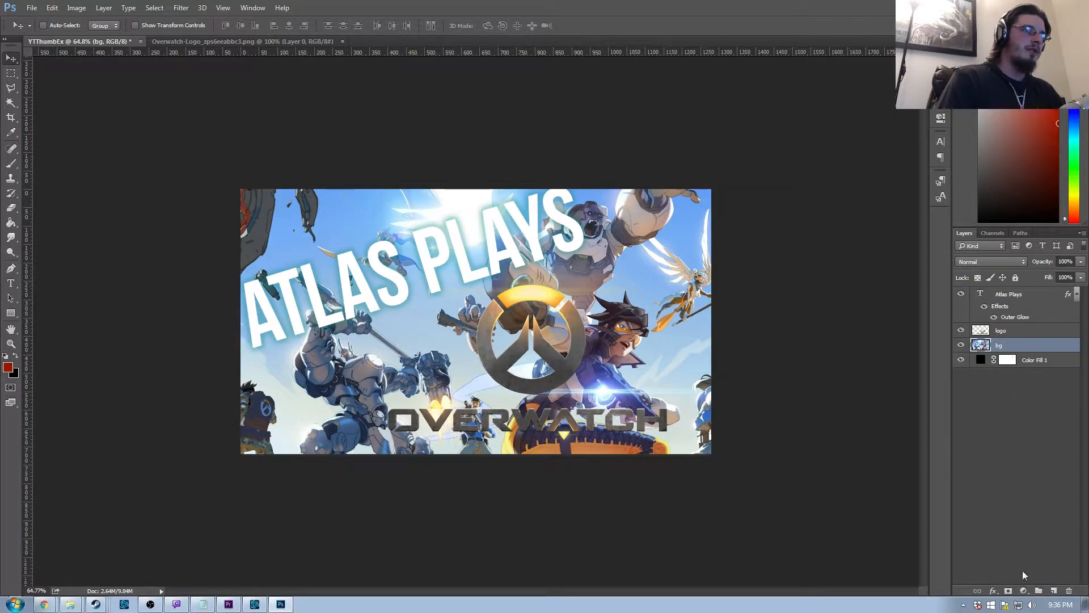
left_click(1008, 590)
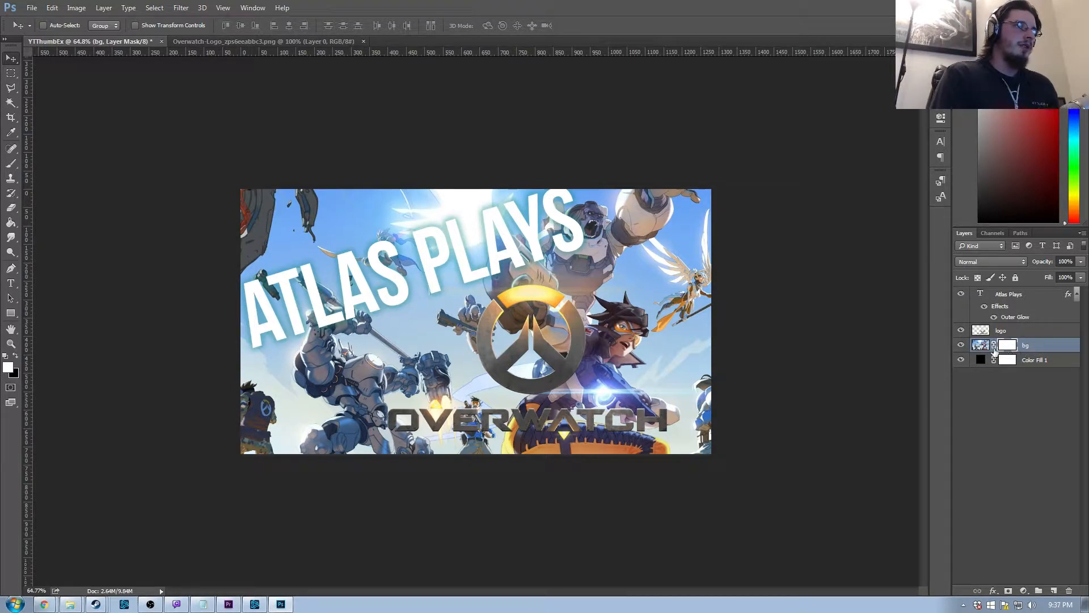
left_click(991, 348)
left_click(1008, 347)
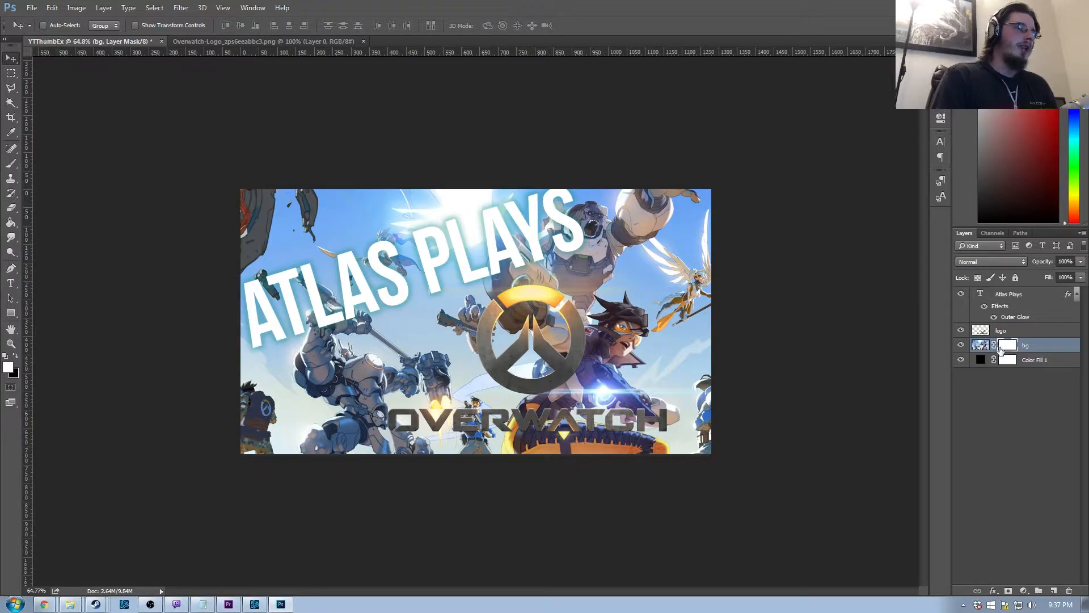
Choose the Brush tool and swap the colours so that black is the foreground colour
left_click(10, 164)
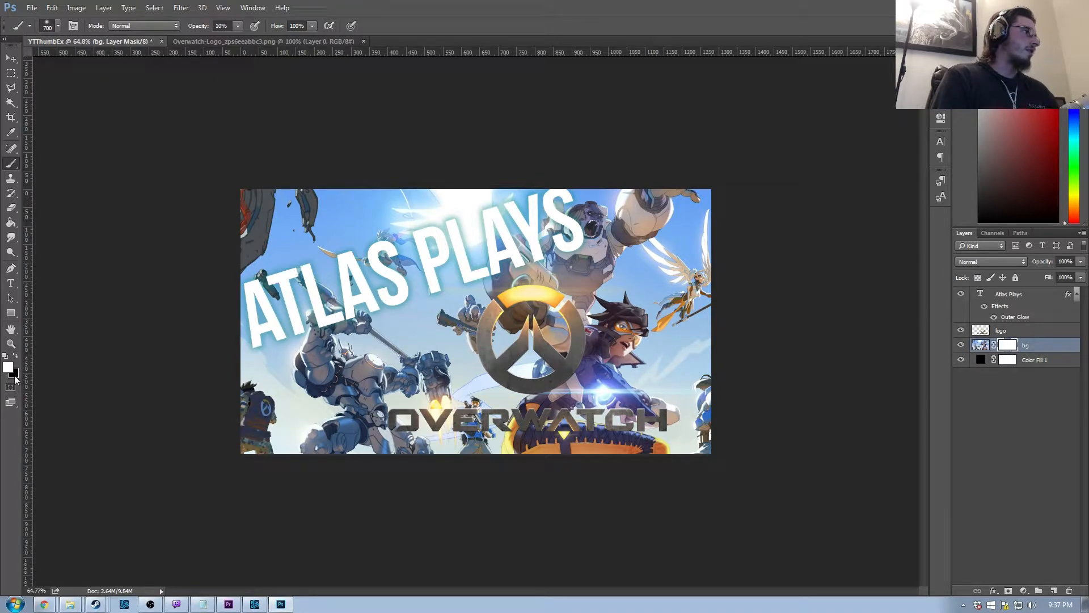
left_click(18, 356)
left_click(17, 357)
left_click(18, 356)
left_click(17, 356)
left_click(18, 356)
left_click(17, 357)
key("x")
key("x")
key("x")
key("x")
key("x")
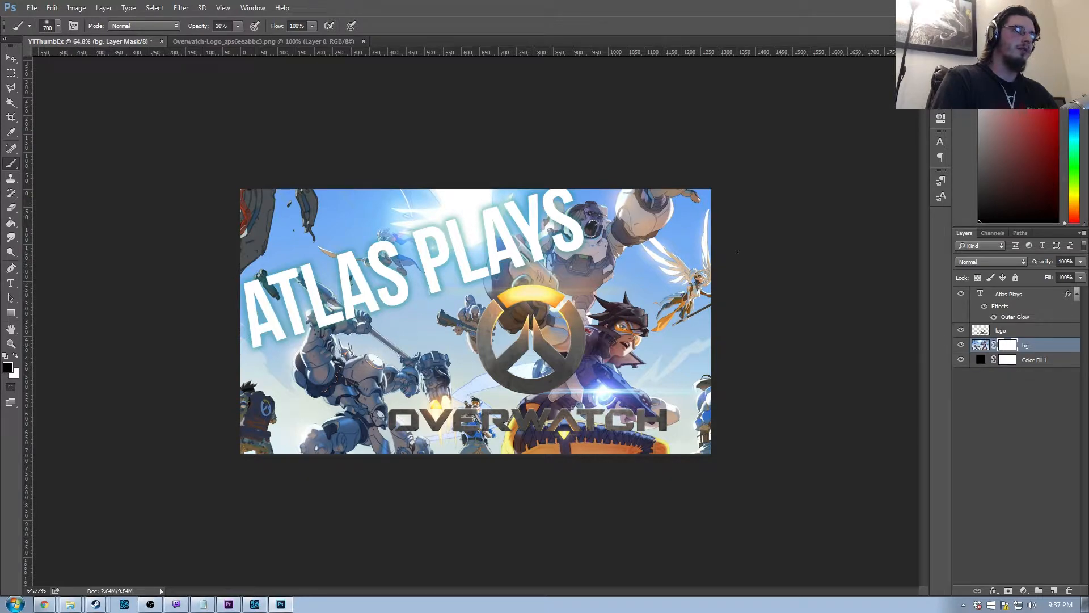
Paint soft black strokes at 10% opacity on the bg mask around the Overwatch logo and inspect the mask on its own
left_click(537, 372)
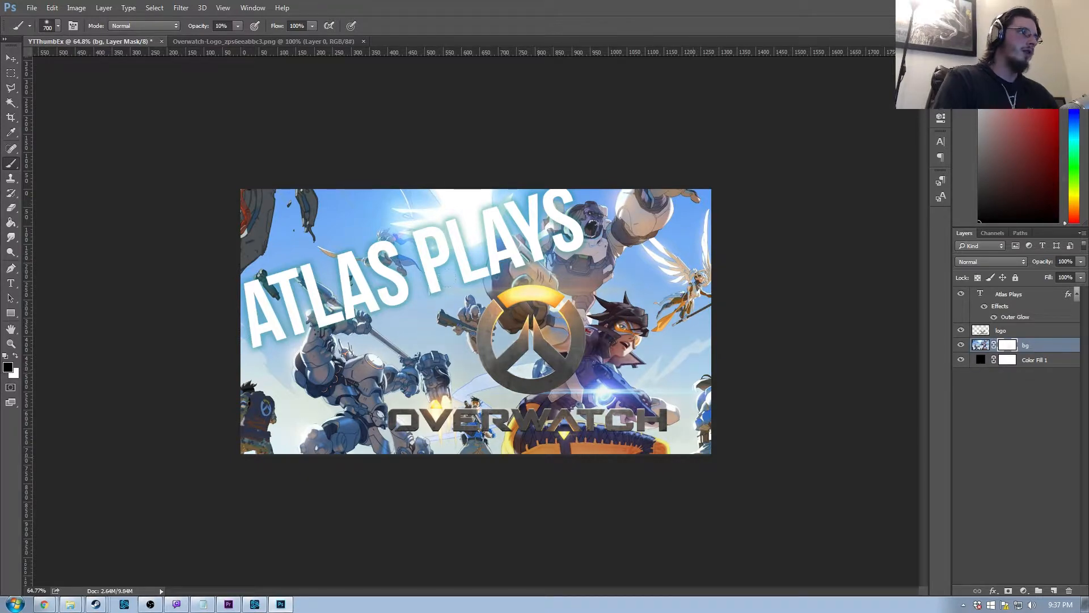
key("ctrl+z")
left_click(514, 369)
left_click(516, 368)
left_click(533, 379)
left_click(508, 368)
left_click(468, 369)
left_click(446, 378)
left_click(435, 379)
left_click(550, 392)
left_click(638, 389)
left_click(621, 386)
left_click(536, 390)
left_click(482, 390)
left_click(652, 392)
left_click(678, 372)
left_click(686, 369)
left_click(630, 390)
left_click(621, 389)
left_click(618, 392)
left_click(590, 413)
left_click(494, 397)
left_click(437, 397)
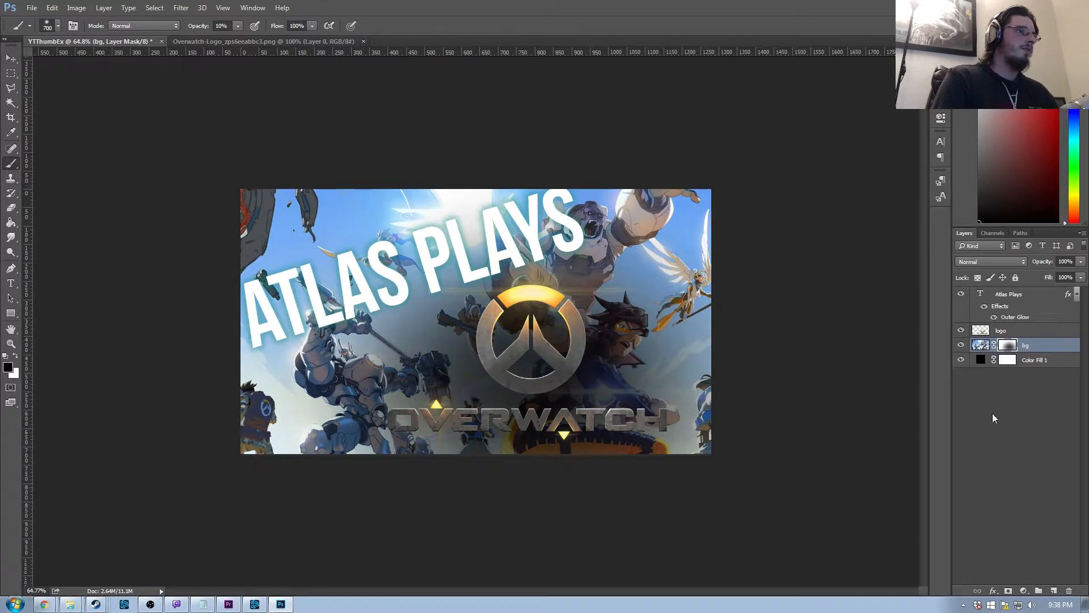
left_click(1007, 346, "alt")
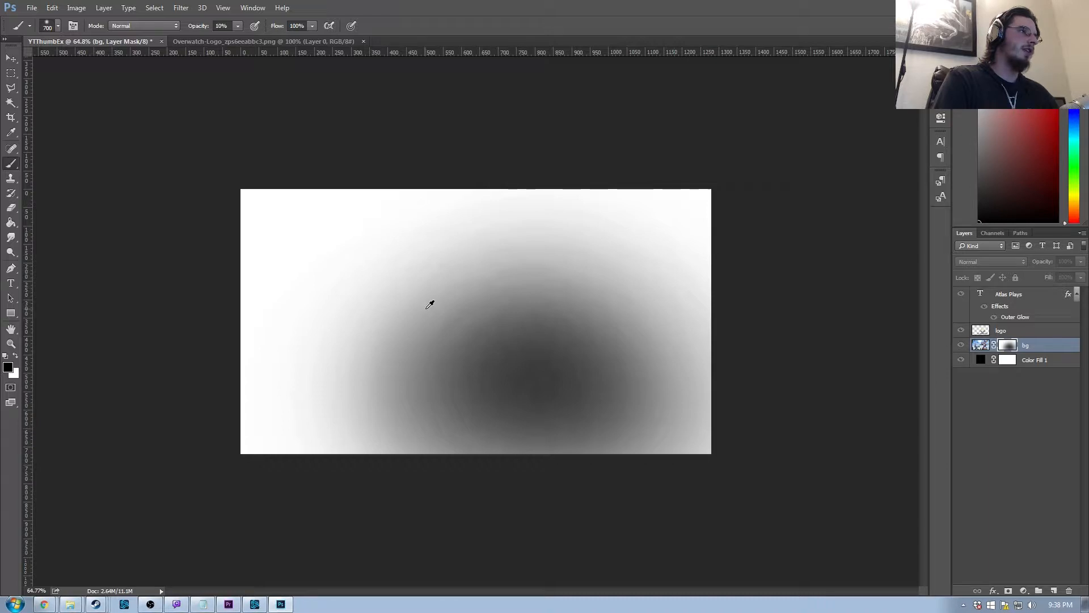
left_click(1009, 350, "alt")
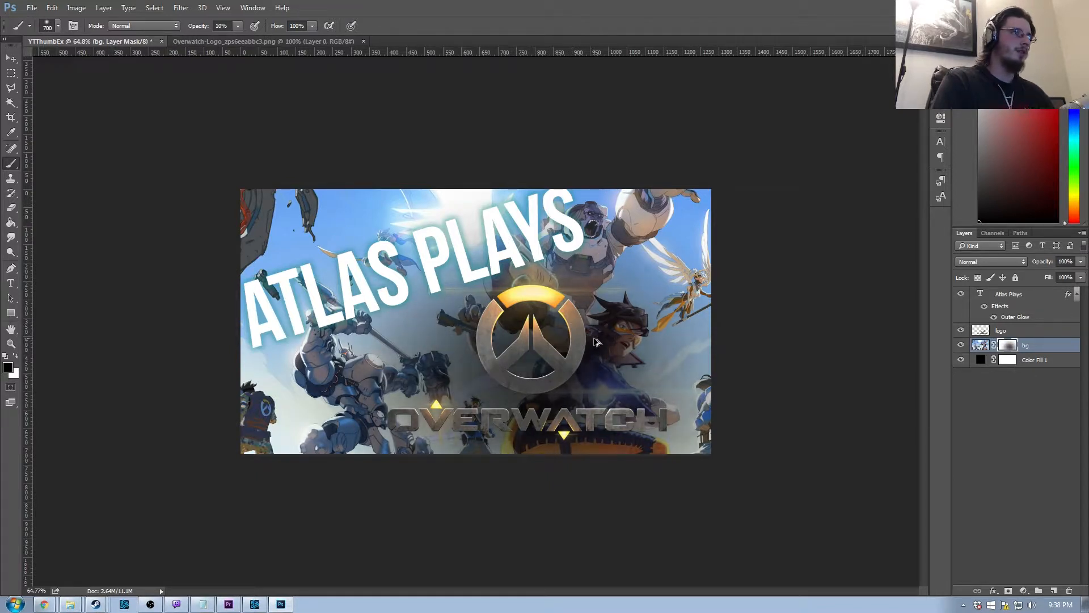
Undo all the brush strokes painted on the bg layer mask
left_click(596, 340)
key("ctrl+alt+z")
key("ctrl+alt+z")
key("ctrl+alt+z")
key("ctrl+alt+z")
key("ctrl+alt+z")
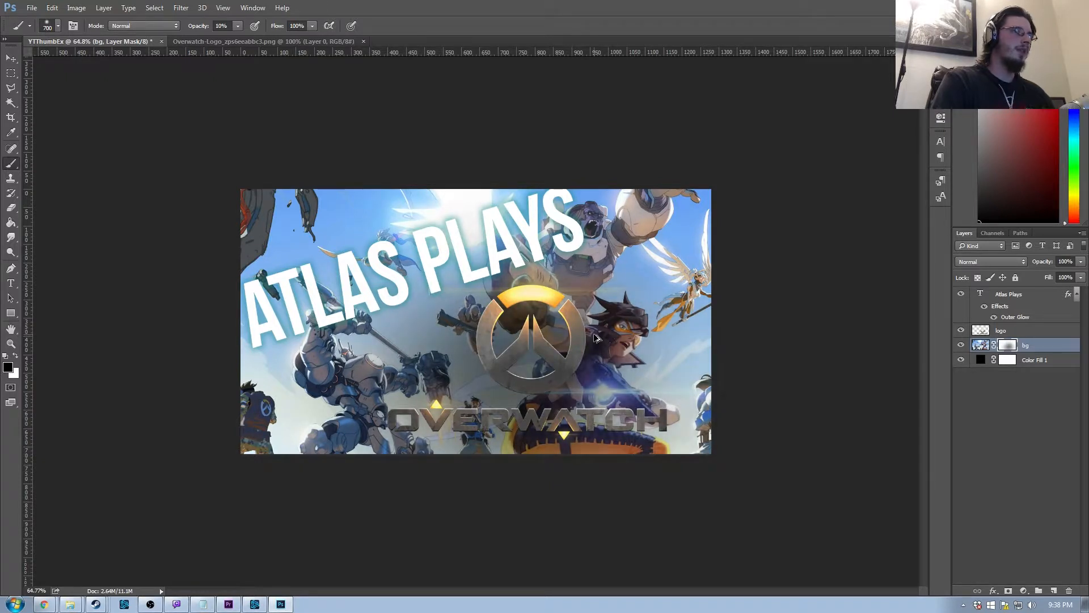
key("ctrl+alt+z")
key("ctrl+alt+z")
key("ctrl+alt+z")
key("ctrl+alt+z")
key("ctrl+alt+z")
key("ctrl+alt+z")
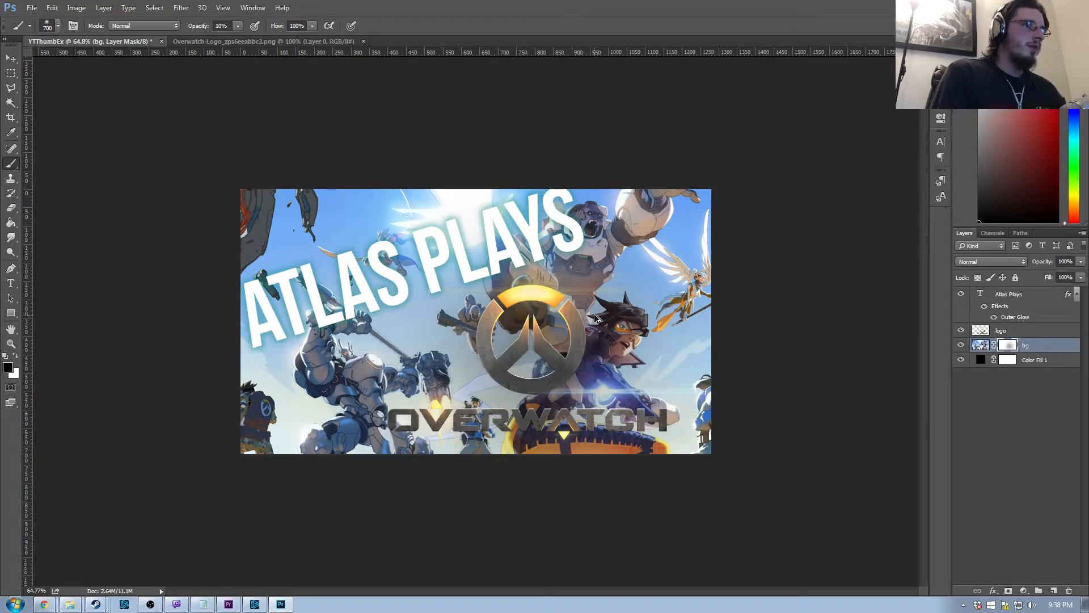
key("ctrl+alt+z")
key("ctrl+alt+z")
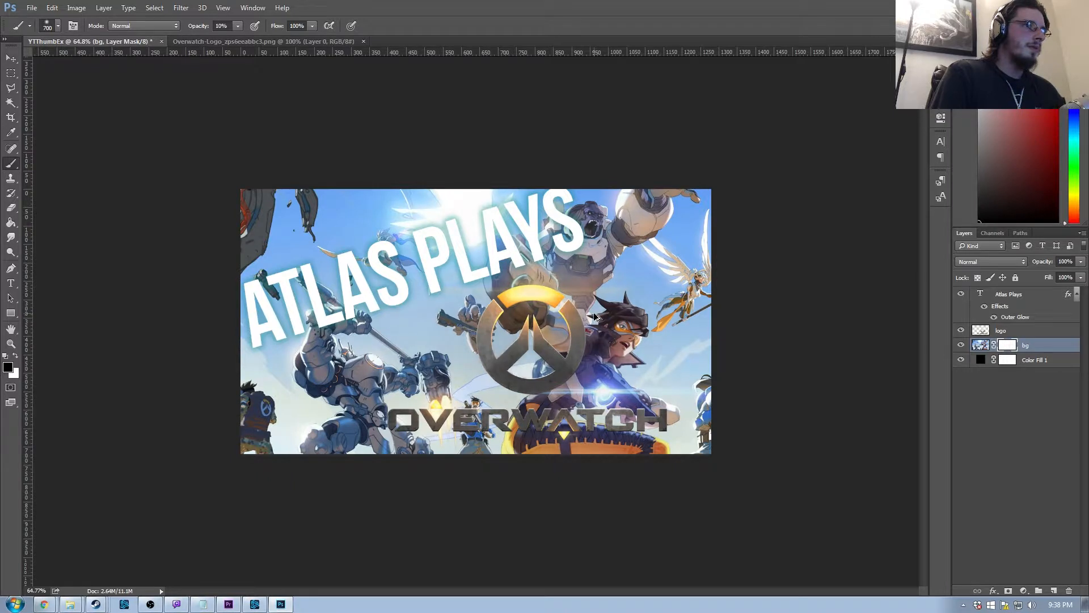
Duplicate the logo layer directly above the original
left_click(1011, 335)
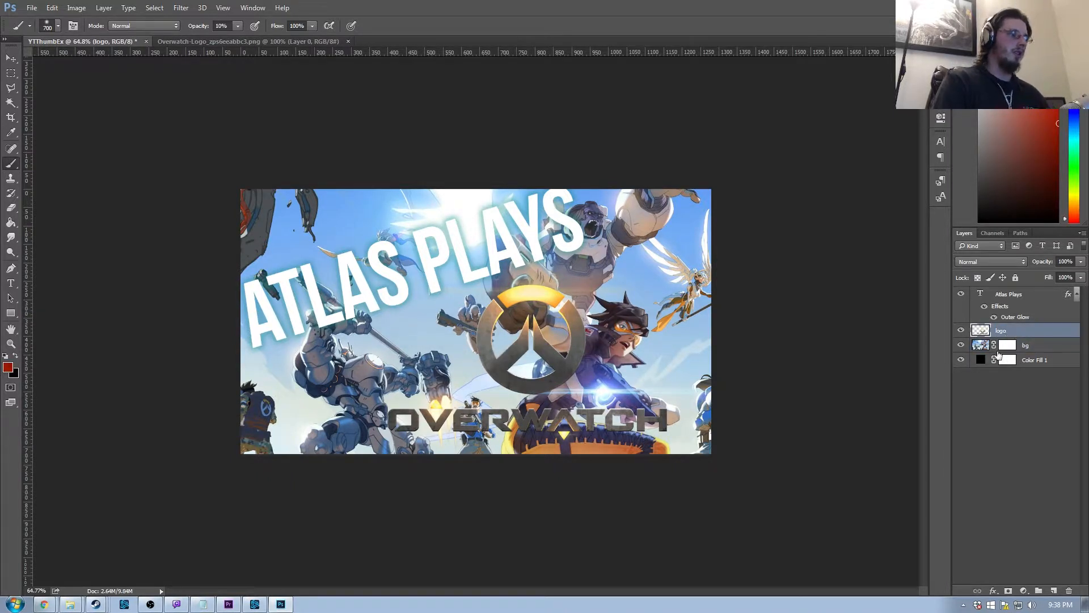
key("ctrl+j")
left_click_drag(990, 348, 1016, 333)
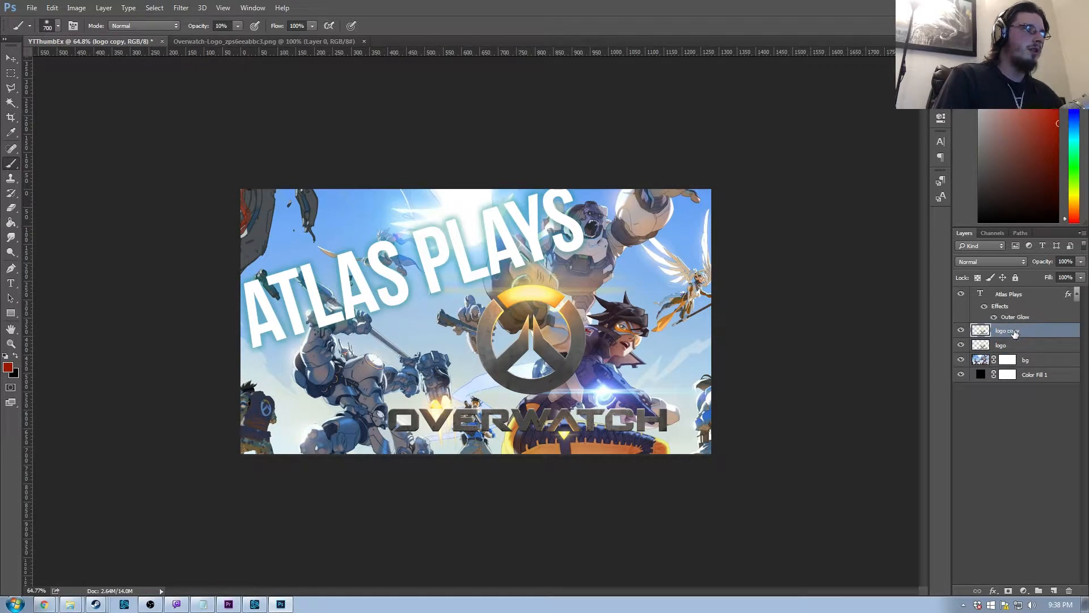
Compare the artwork with and without the duplicated logo by repeatedly switching its visibility
left_click(961, 331)
left_click(961, 331)
left_click(961, 330)
left_click(961, 331)
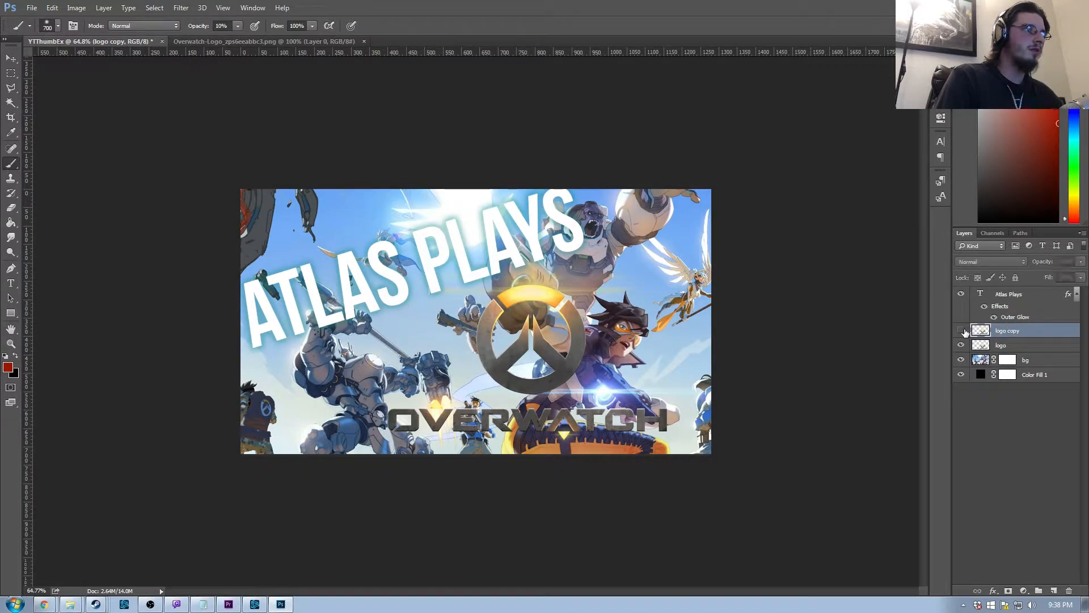
left_click(961, 331)
left_click(961, 330)
left_click(961, 330)
left_click(961, 330)
left_click(962, 331)
left_click(962, 330)
left_click(962, 330)
left_click(962, 330)
left_click(962, 330)
left_click(961, 331)
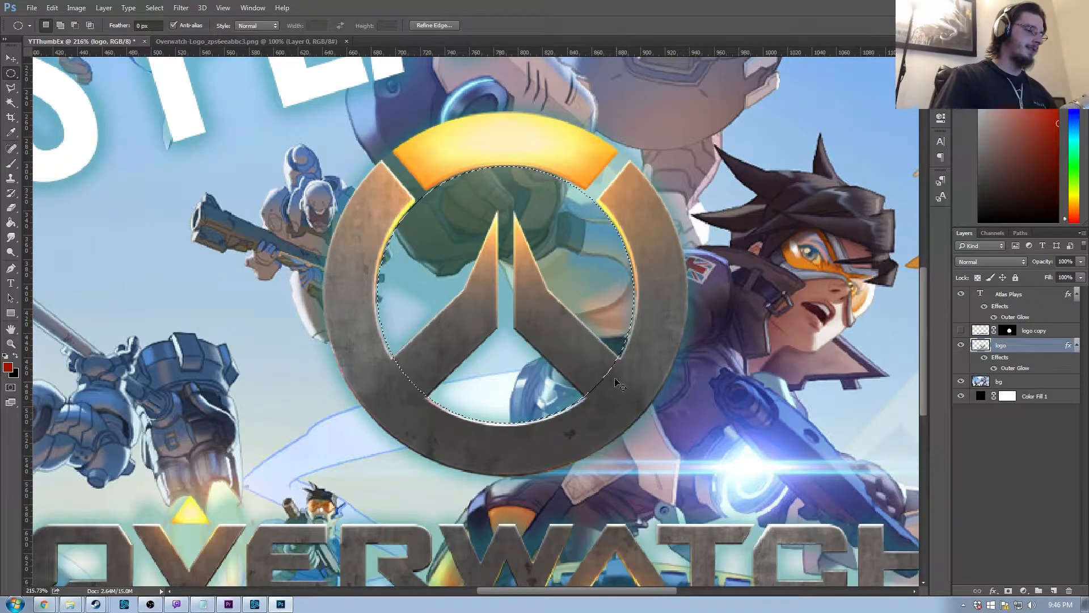
Turn off the logo layer's effects and hide the logo layer
scroll(557, 379, "down", 1)
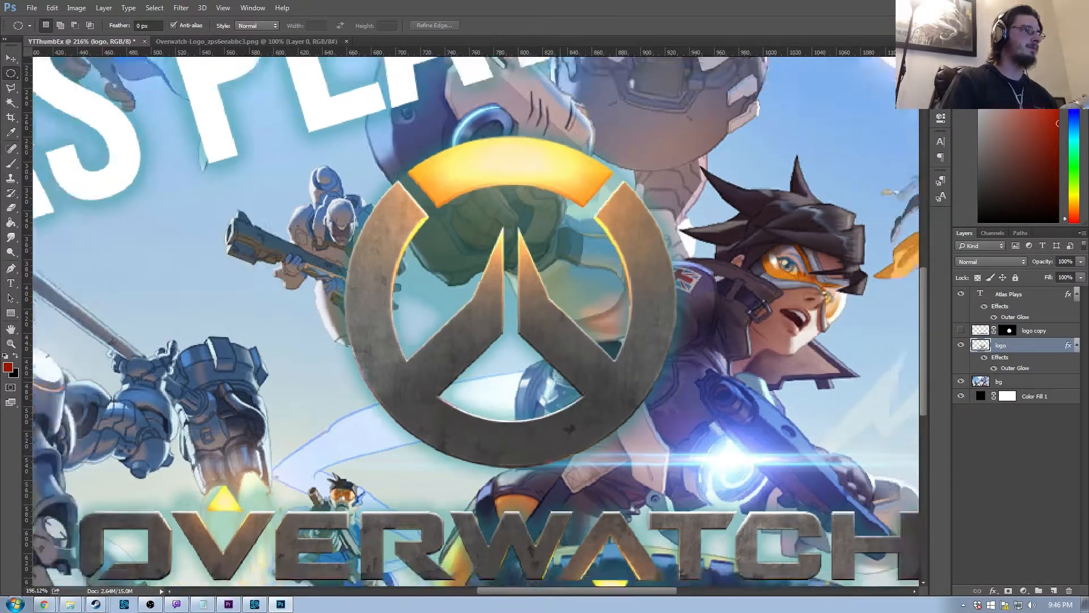
scroll(557, 378, "down", 7)
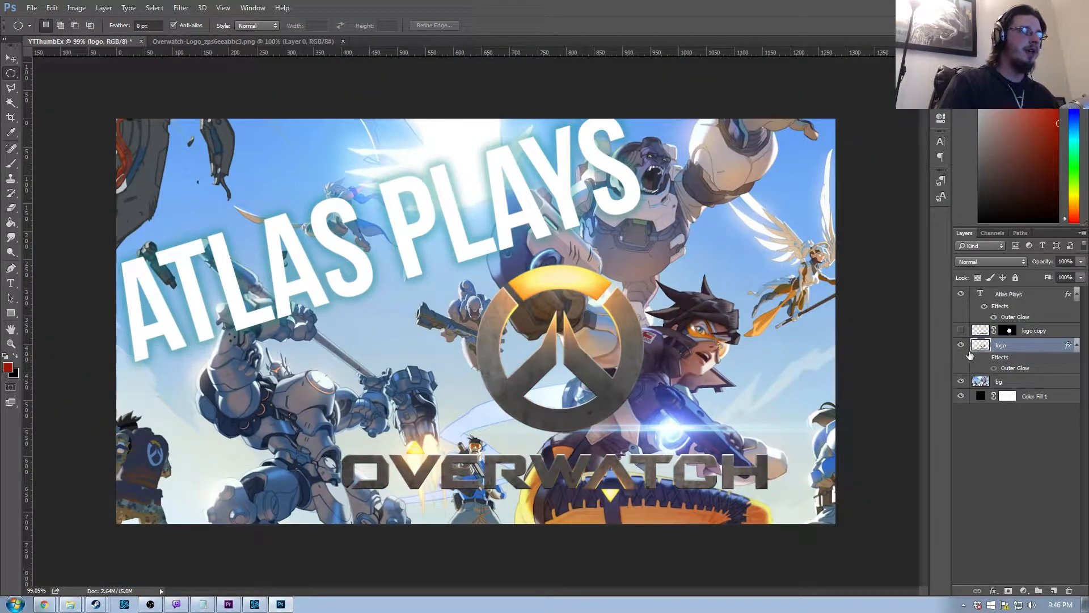
scroll(763, 420, "down", 5)
scroll(762, 421, "up", 9)
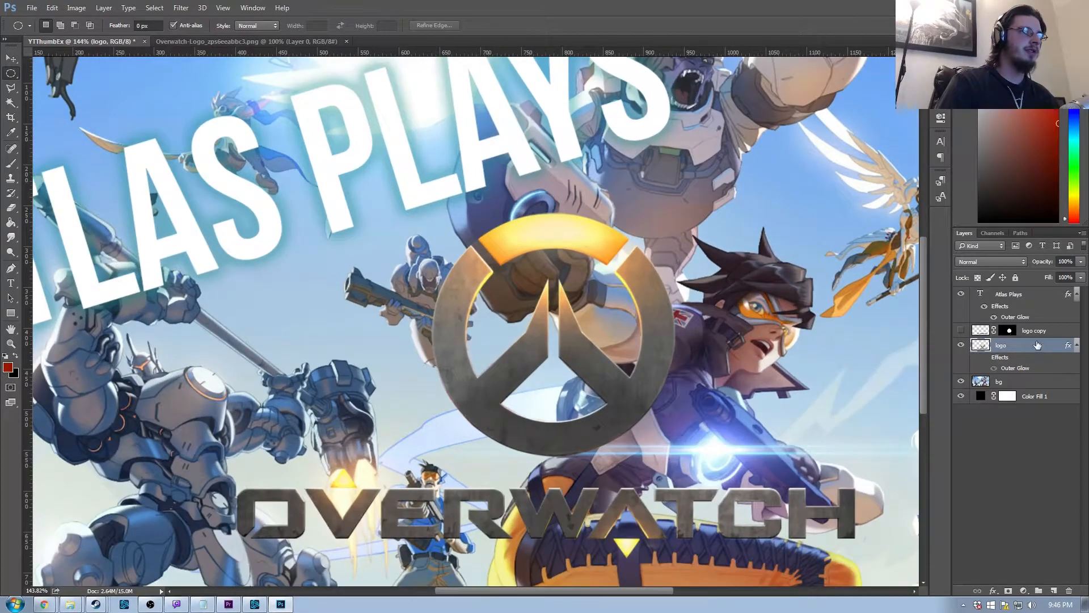
left_click(1061, 334)
left_click_drag(1061, 333, 1040, 327)
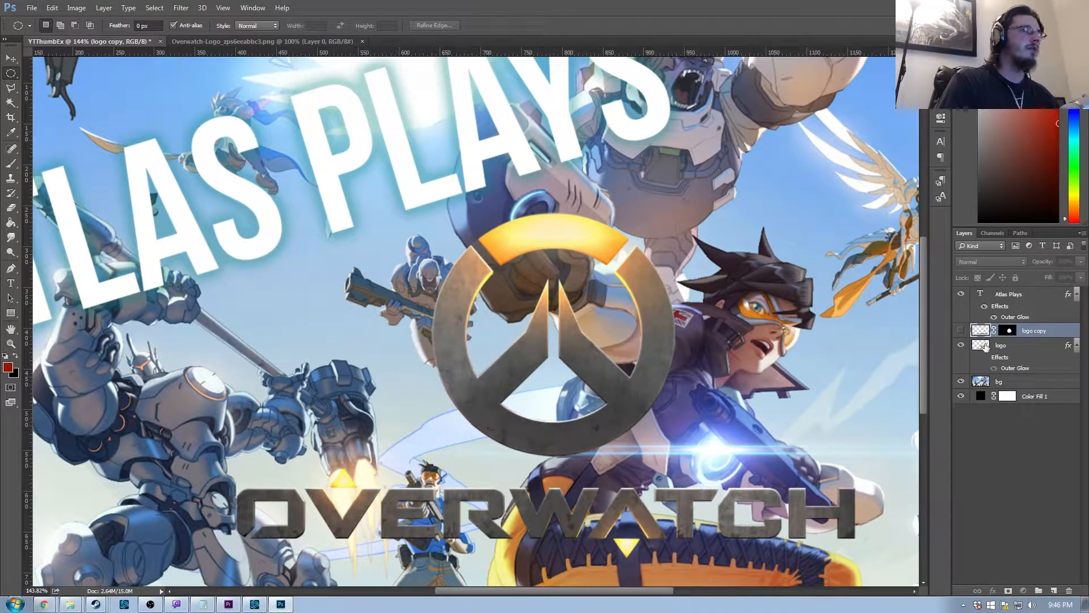
left_click(961, 345)
Copy the Overwatch logo again from its source document into the thumbnail and place it in the lower middle, right of centre
left_click(251, 43)
left_click_drag(374, 219, 636, 330)
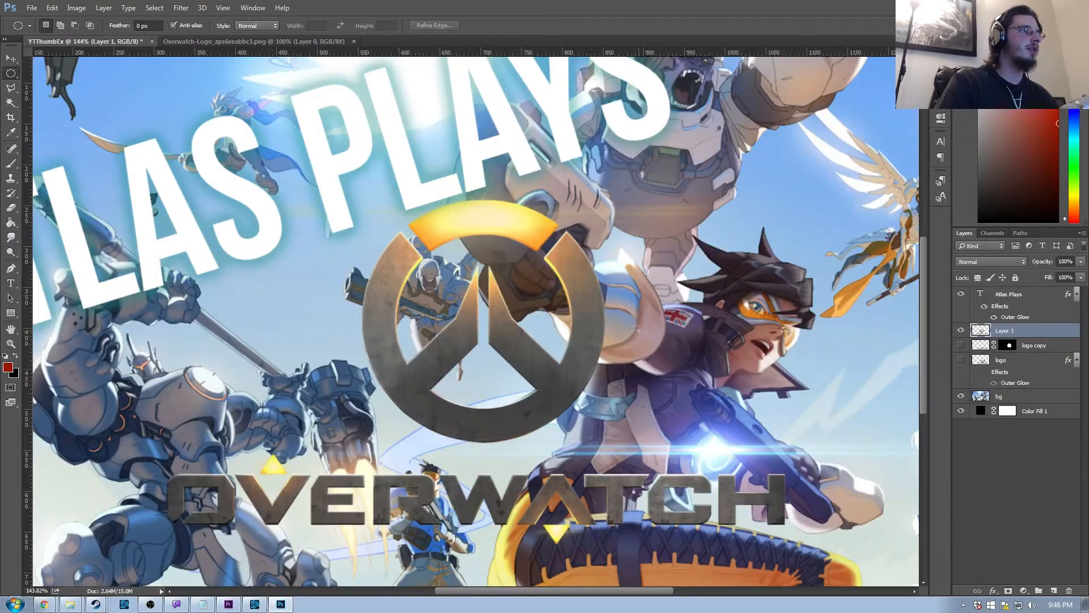
key("ctrl+0")
left_click(10, 59)
left_click_drag(461, 323, 528, 345)
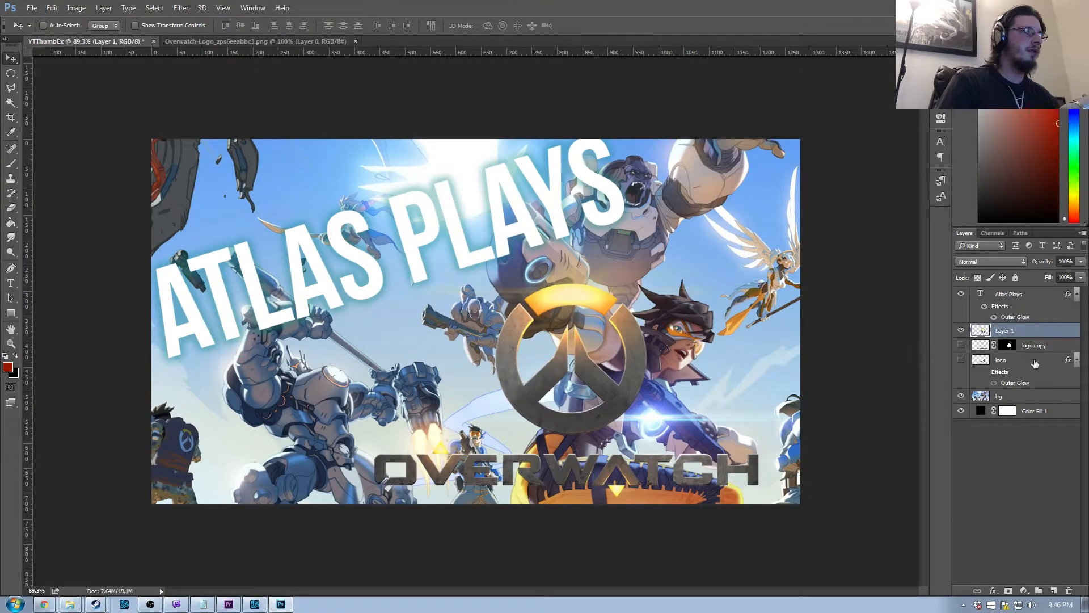
Add a white layer mask to the bg layer
left_click(1030, 397)
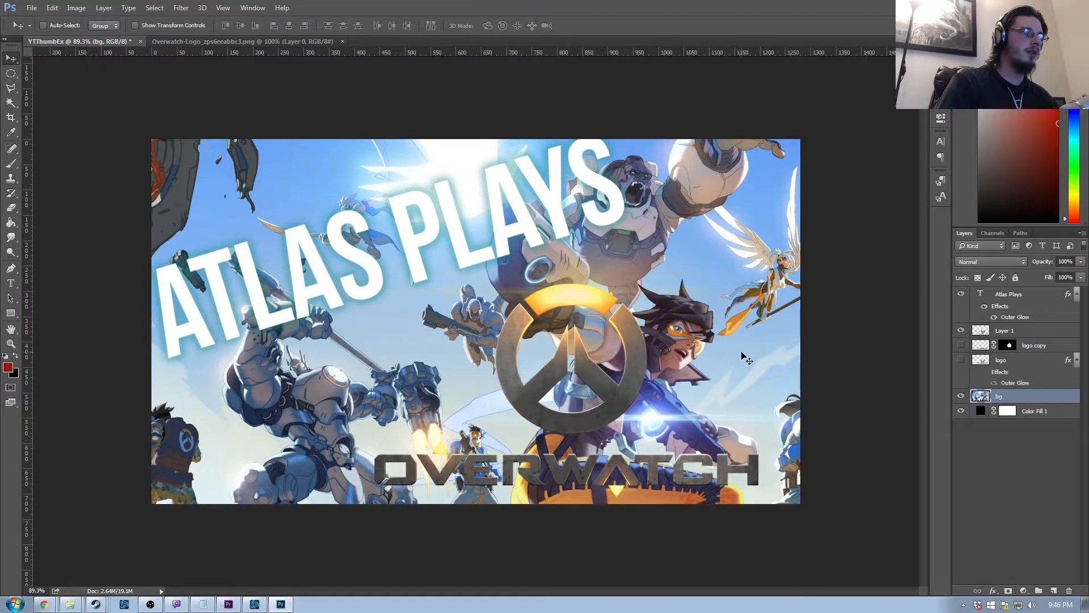
left_click_drag(629, 386, 620, 386)
key("ctrl+z")
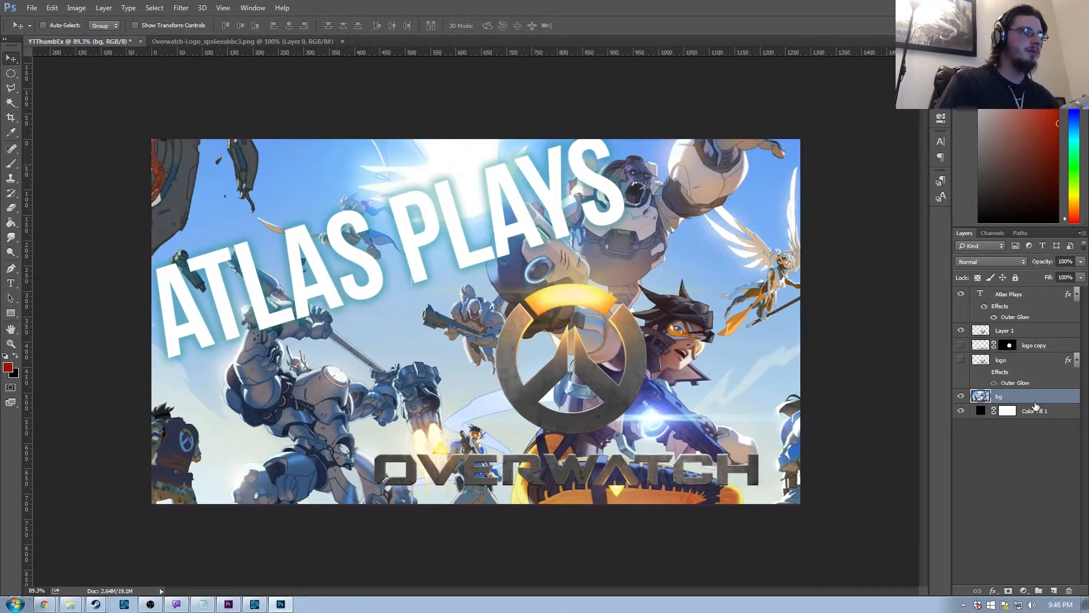
left_click(1008, 591)
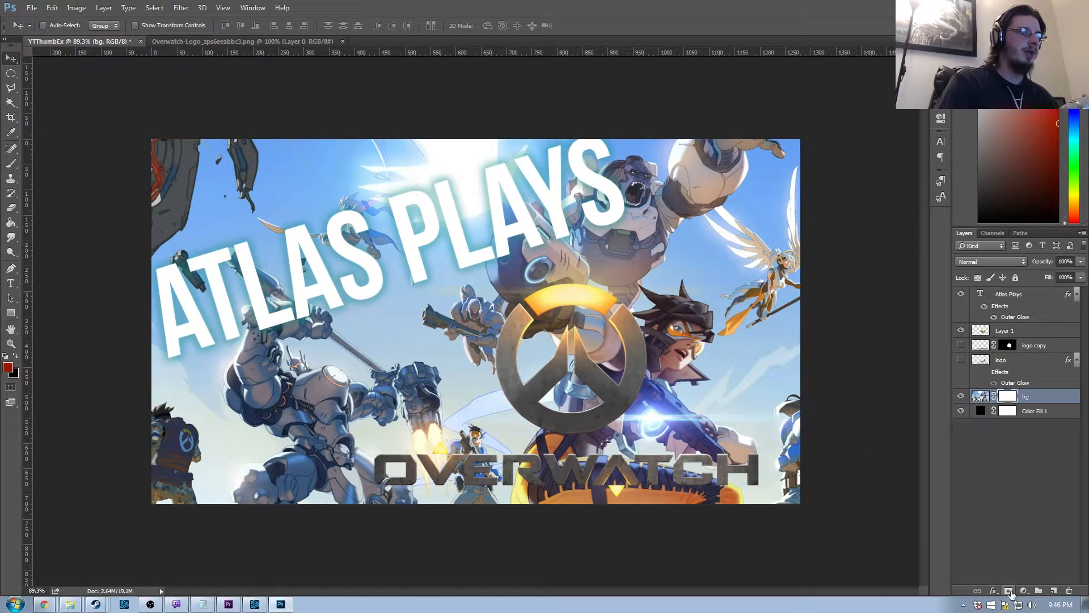
Paint soft black strokes at 10% opacity on the bg mask behind the emblem and wordmark, reducing the brush from 500 to 200 px
left_click(11, 164)
key("bracketleft")
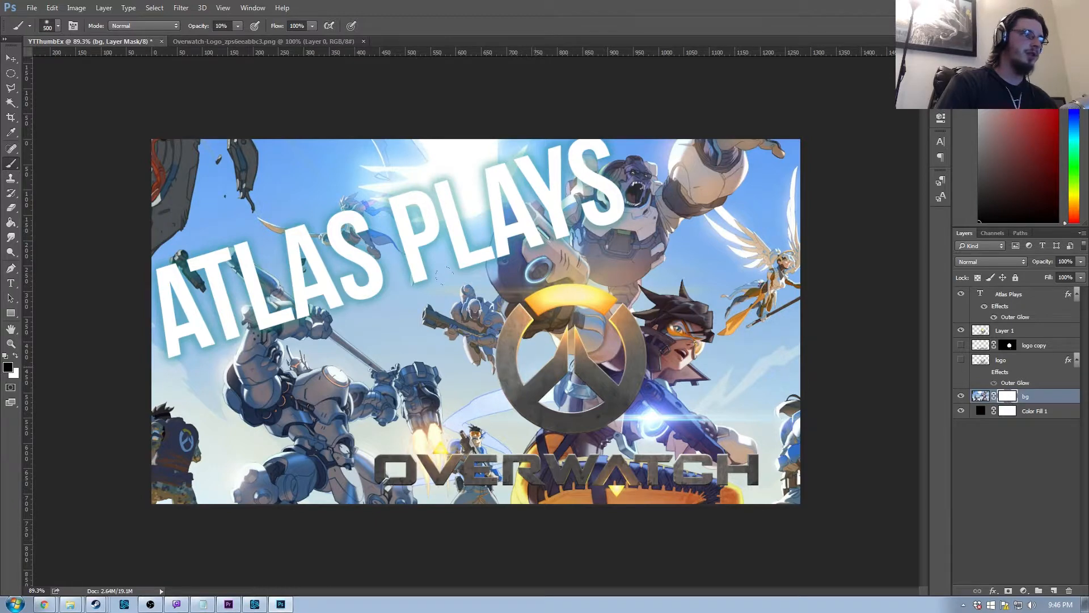
left_click(583, 377)
left_click(574, 377)
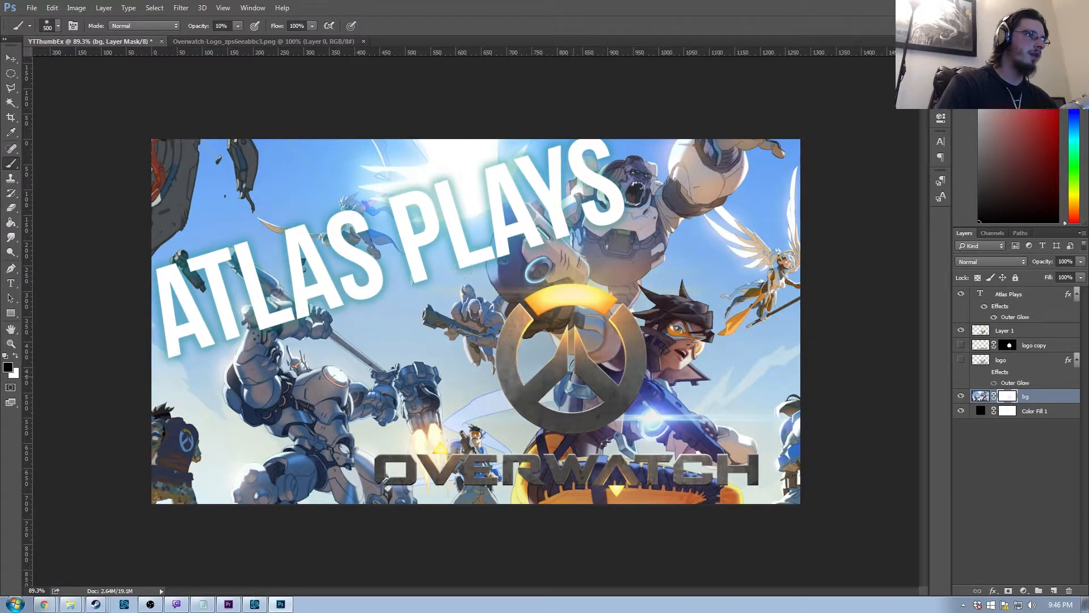
left_click(514, 450)
key("bracketleft")
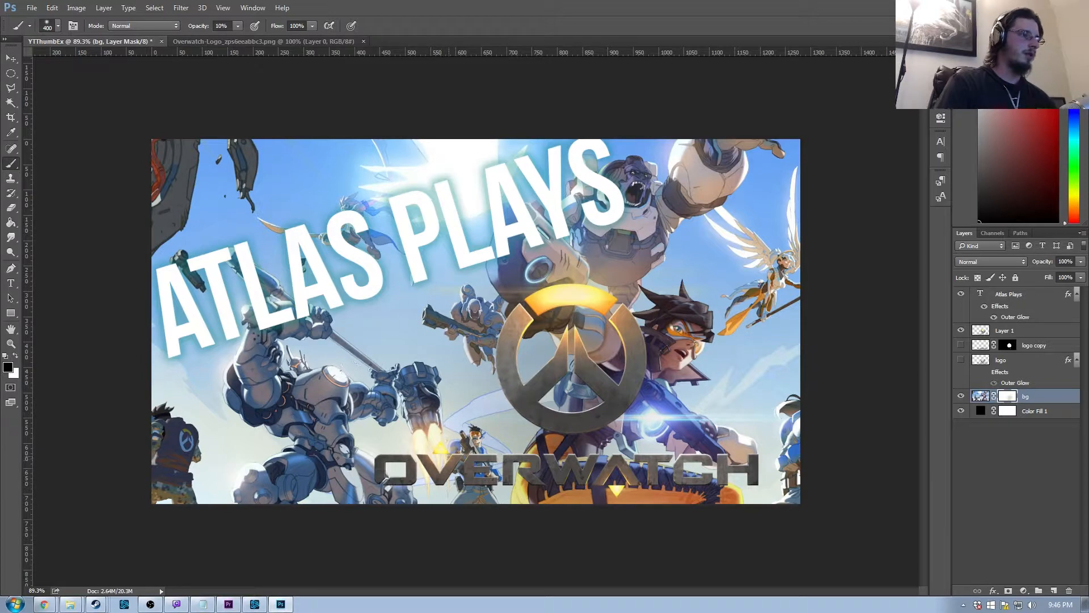
mouse_move(417, 471)
left_mouse_down()
mouse_move(743, 470)
mouse_move(434, 463)
left_mouse_up()
mouse_move(561, 402)
left_mouse_down()
mouse_move(536, 356)
mouse_move(603, 310)
mouse_move(545, 341)
mouse_move(607, 341)
mouse_move(636, 417)
mouse_move(476, 356)
mouse_move(486, 424)
mouse_move(469, 370)
left_mouse_up()
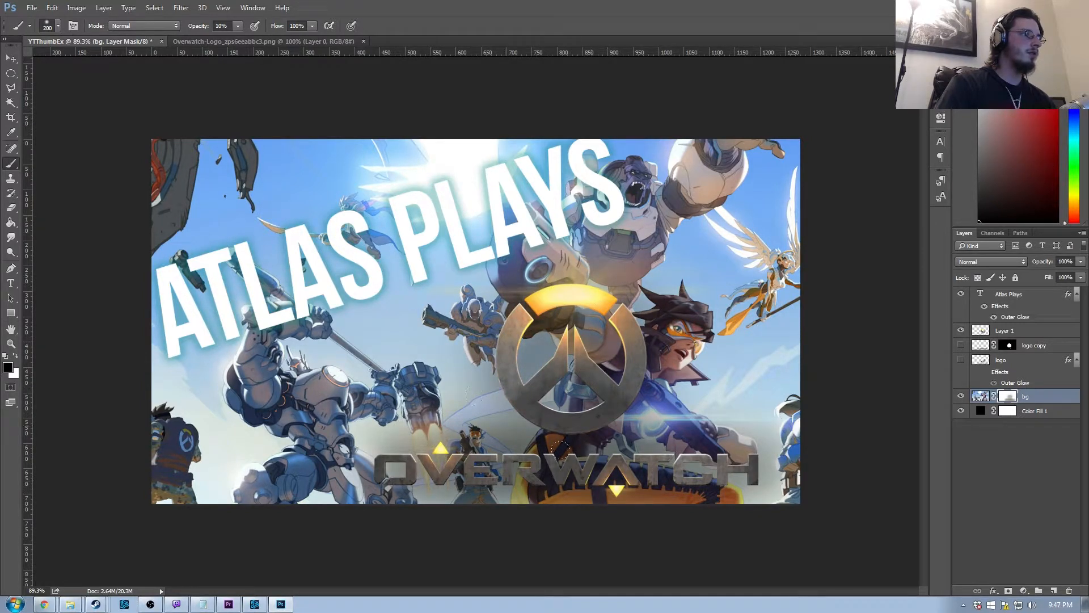
mouse_move(723, 428)
left_mouse_down()
mouse_move(760, 468)
mouse_move(740, 489)
left_mouse_up()
mouse_move(451, 487)
left_mouse_down()
mouse_move(417, 448)
mouse_move(380, 455)
left_mouse_up()
Paint white strokes at 10% opacity with the 200 px brush on the bg mask along the wordmark's lower edge
scroll(418, 435, "down", 8)
scroll(569, 392, "up", 2)
scroll(459, 361, "up", 5)
key("x")
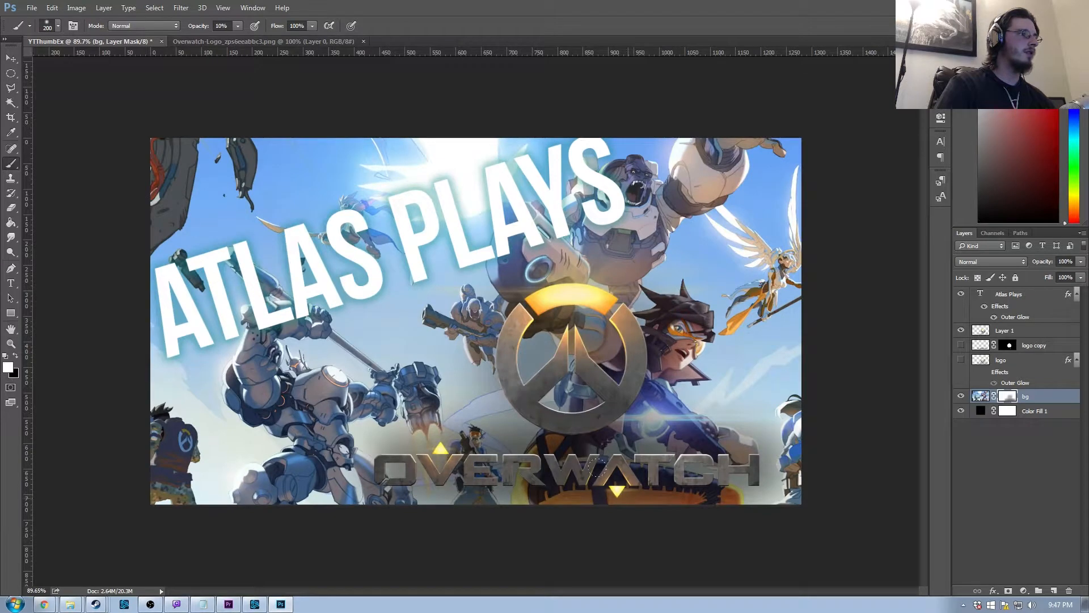
left_click_drag(379, 491, 766, 490)
left_click_drag(348, 486, 607, 492)
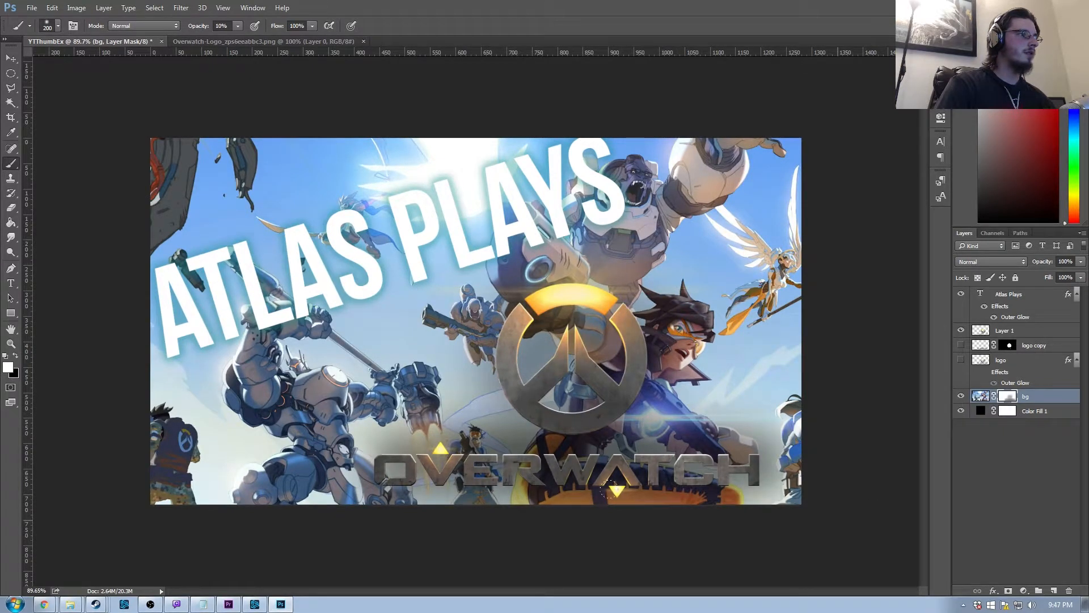
left_click_drag(823, 488, 326, 485)
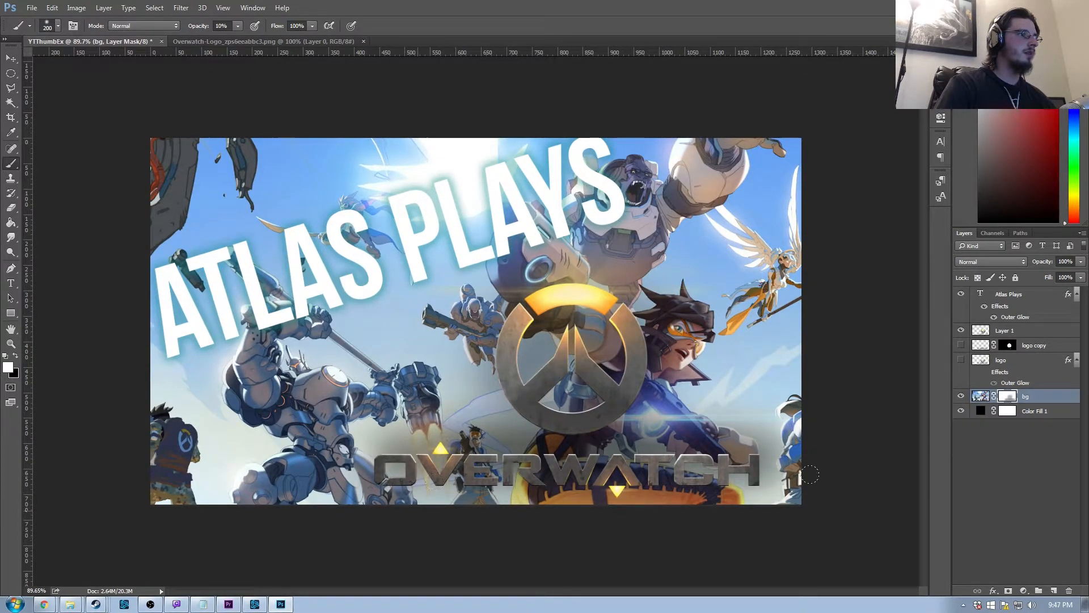
double_click(1054, 401)
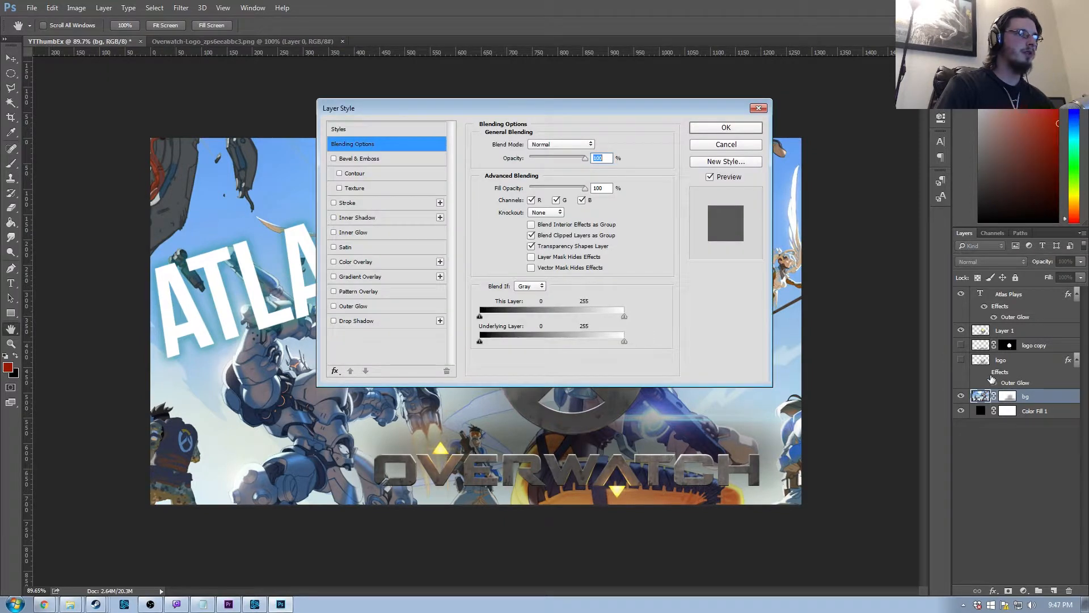
left_click(334, 232)
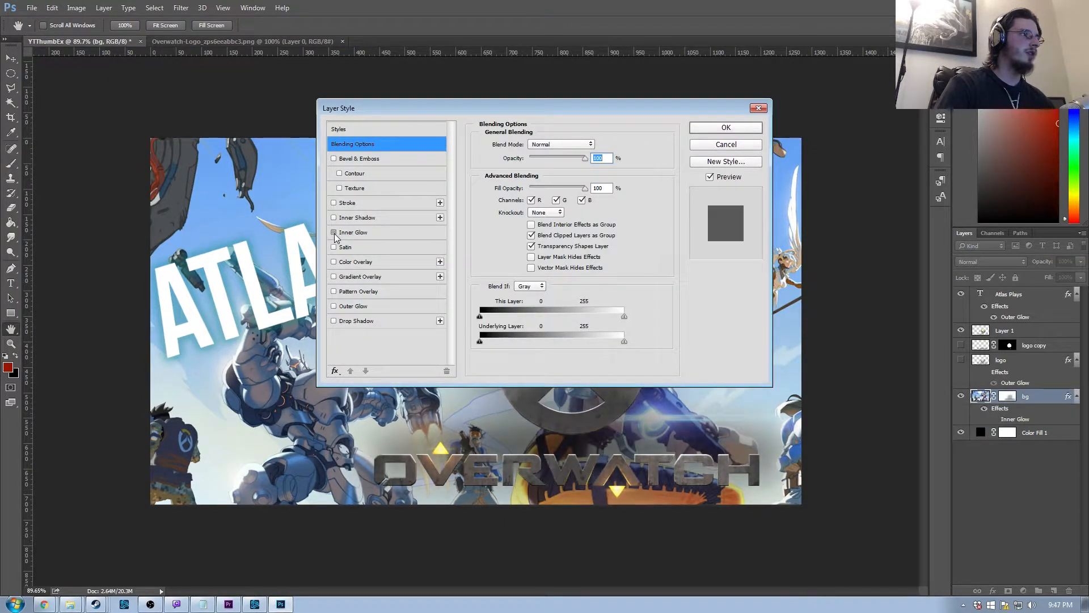
left_click(334, 217)
left_click(334, 218)
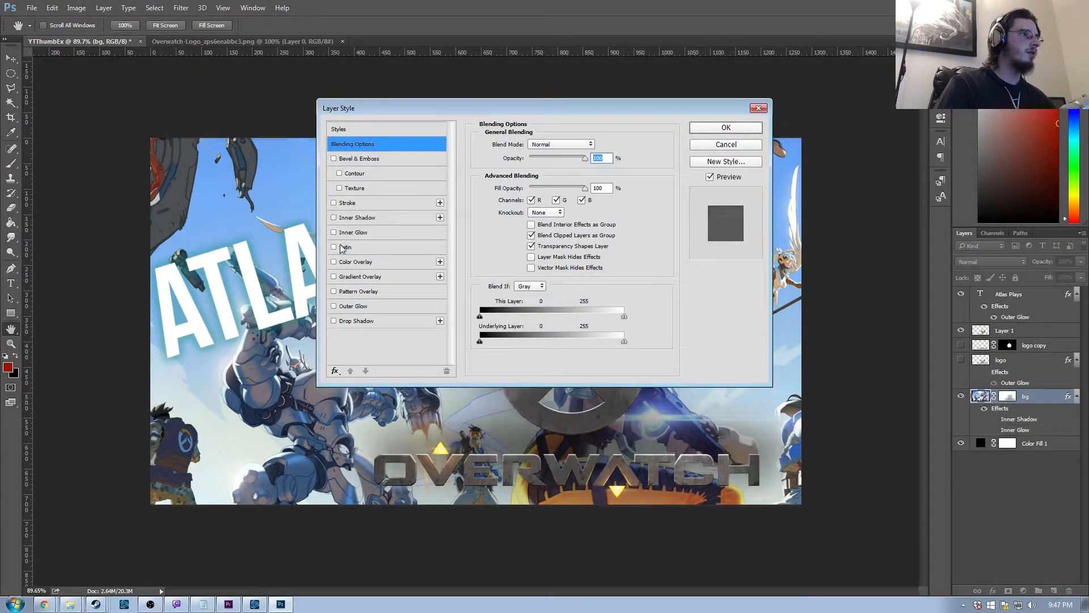
left_click(335, 292)
left_click(334, 292)
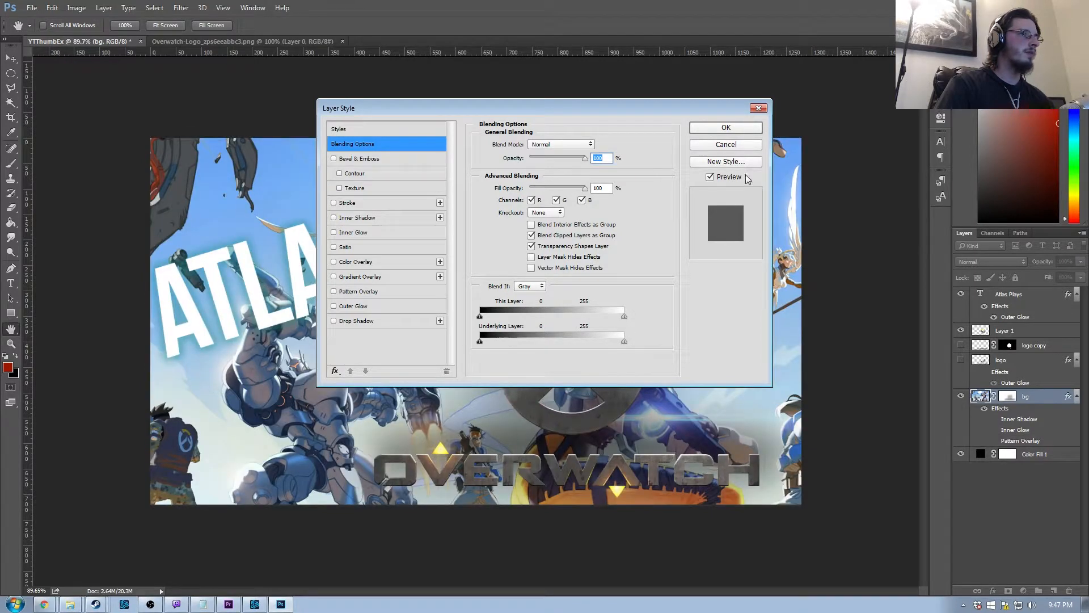
left_click(744, 145)
double_click(1037, 362)
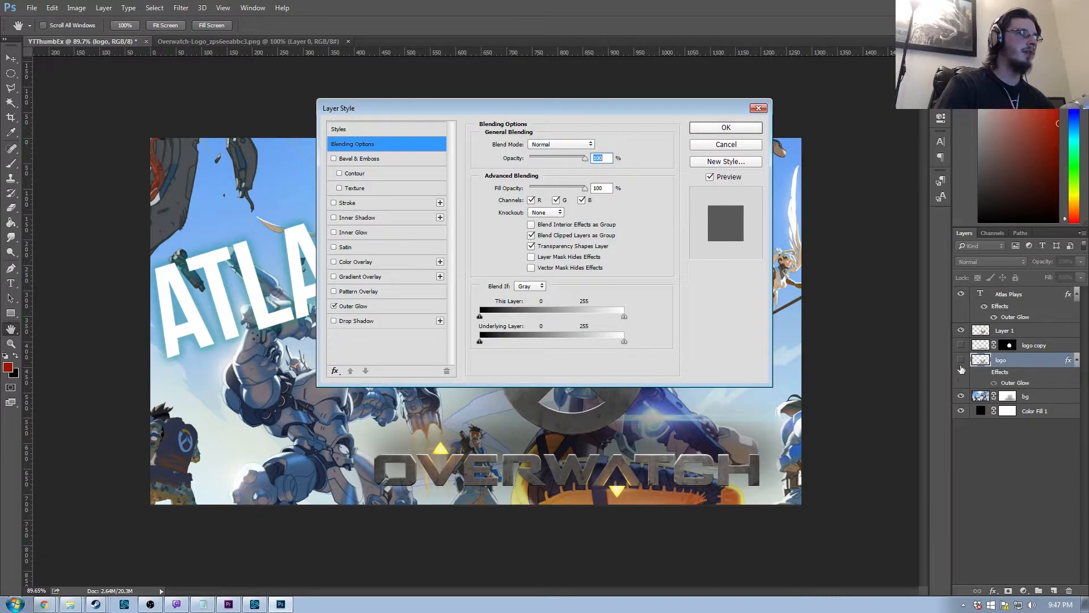
left_click(721, 145)
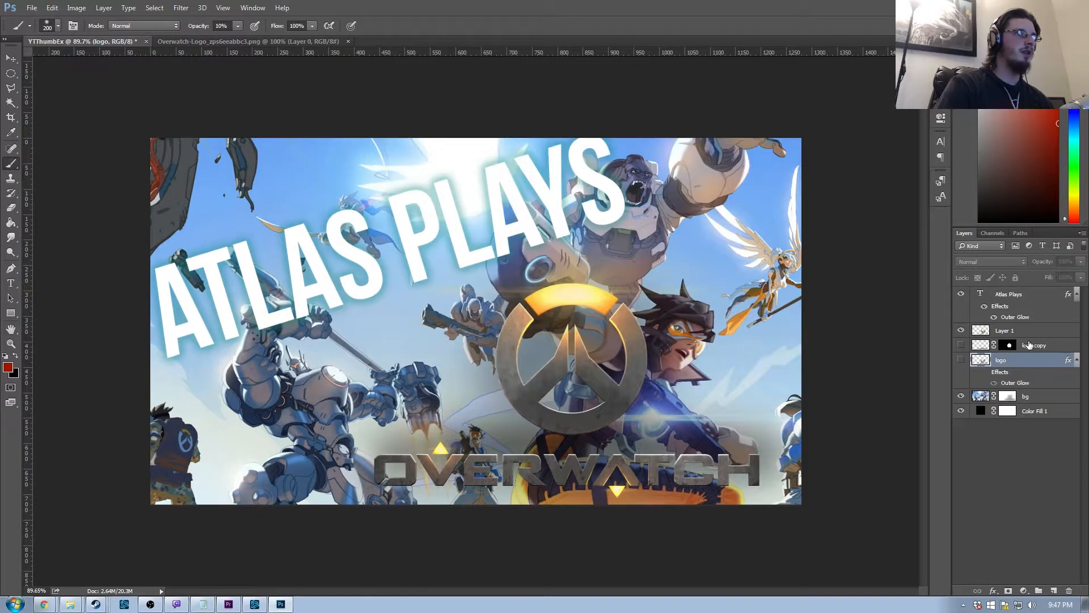
double_click(1034, 334)
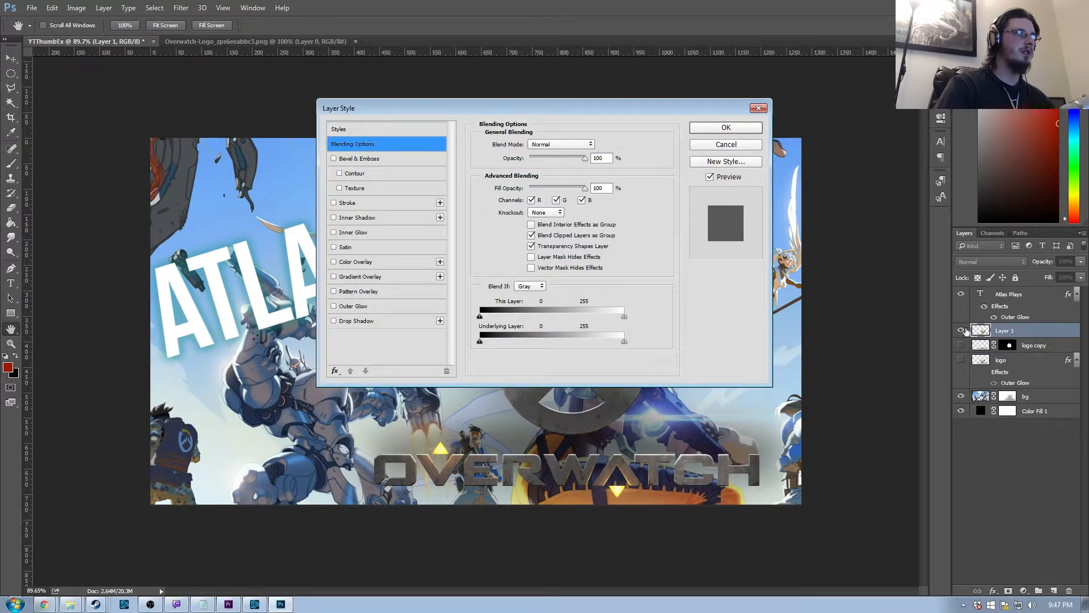
left_click(722, 144)
Delete the two hidden layers, logo copy and logo
left_click_drag(1068, 360, 1061, 349)
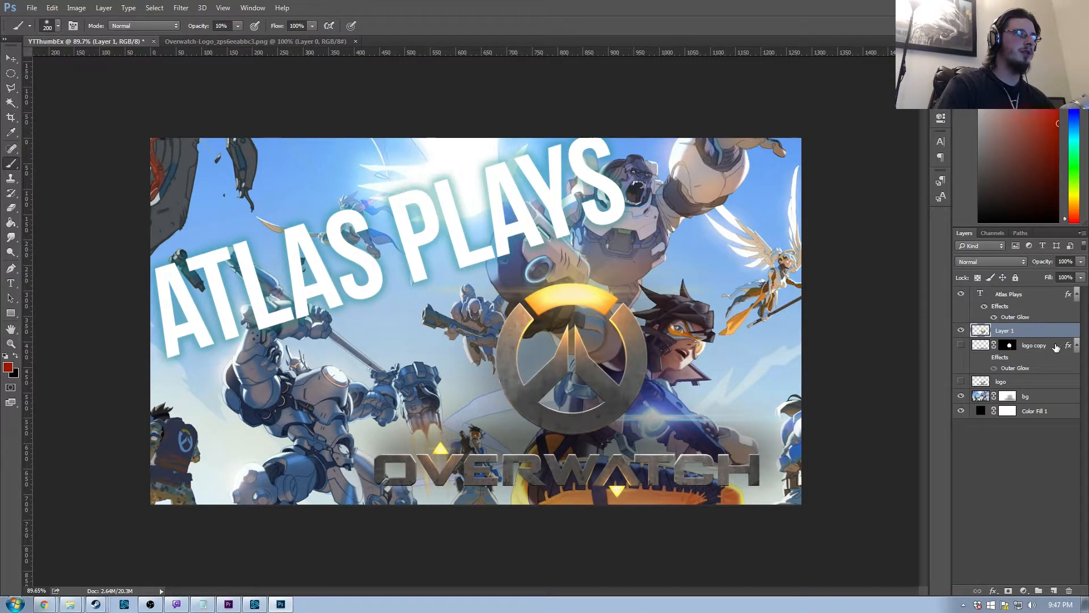
left_click(1054, 346)
left_click(1053, 381, "shift")
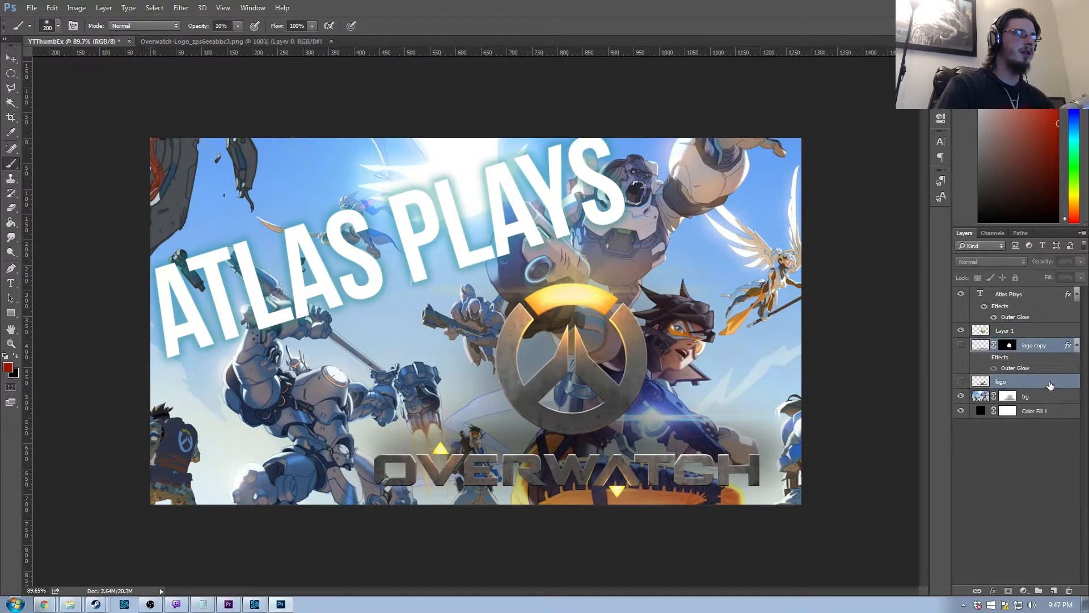
left_click(1067, 593)
Rename Layer 1 as logo
double_click(1003, 330)
type("logo")
key("Return")
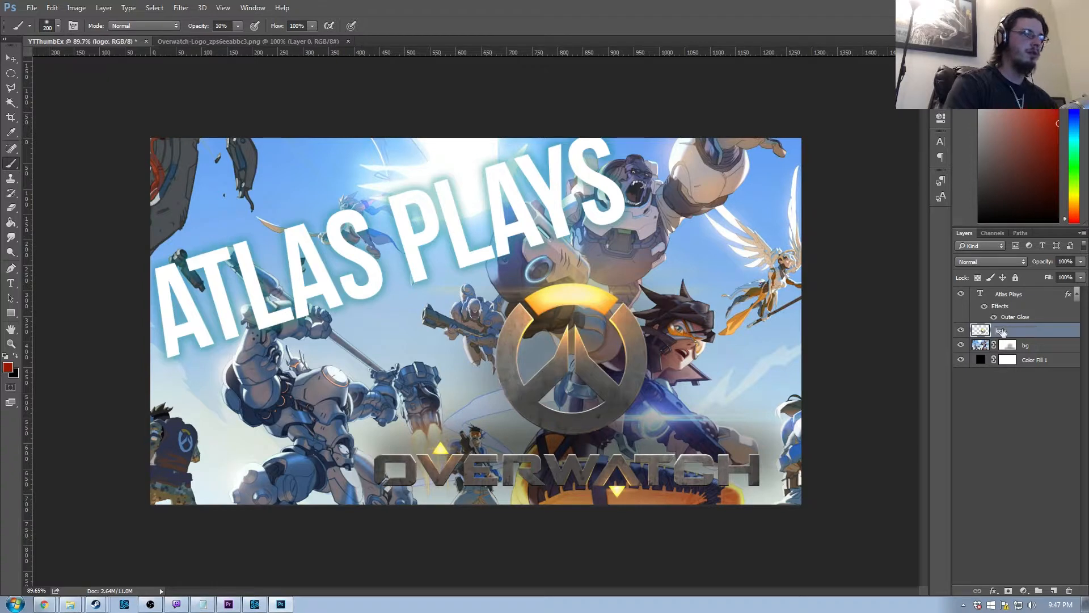
Open the logo layer's style settings and preview Outer Glow, Drop Shadow, Gradient Overlay, Stroke and Inner Shadow one at a time
double_click(1057, 334)
left_click_drag(491, 108, 246, 32)
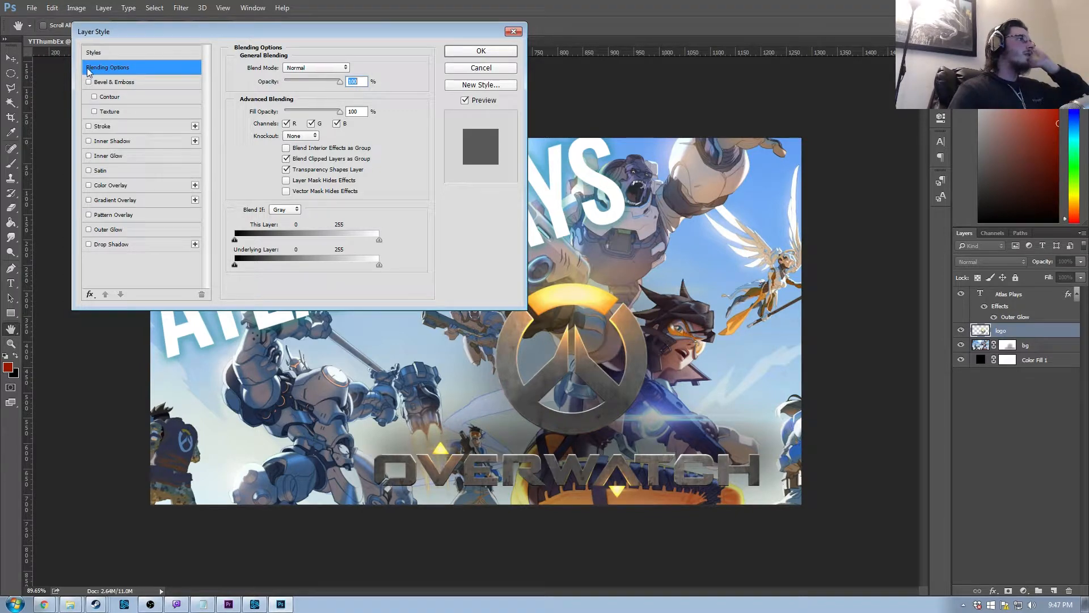
left_click(89, 229)
left_click(88, 229)
left_click(88, 243)
left_click(89, 242)
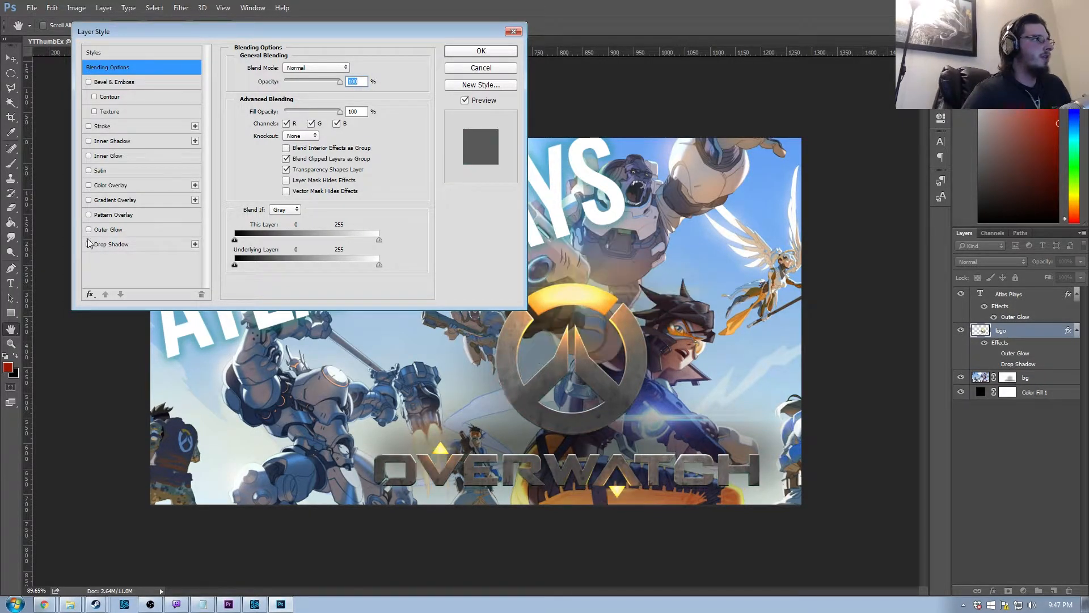
left_click(89, 199)
left_click(88, 199)
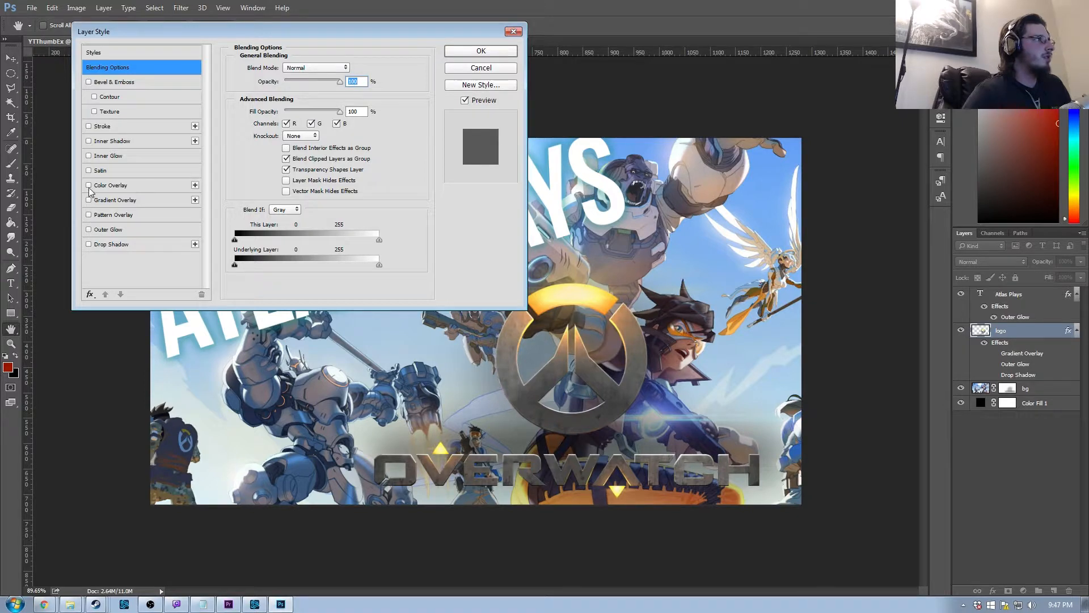
left_click(89, 126)
left_click(88, 127)
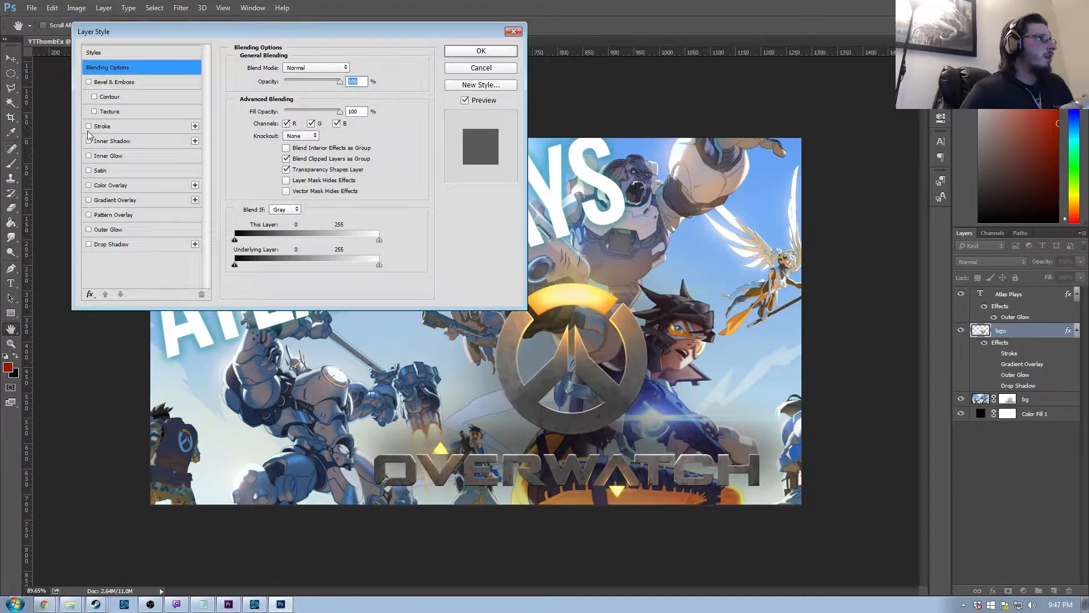
left_click(88, 141)
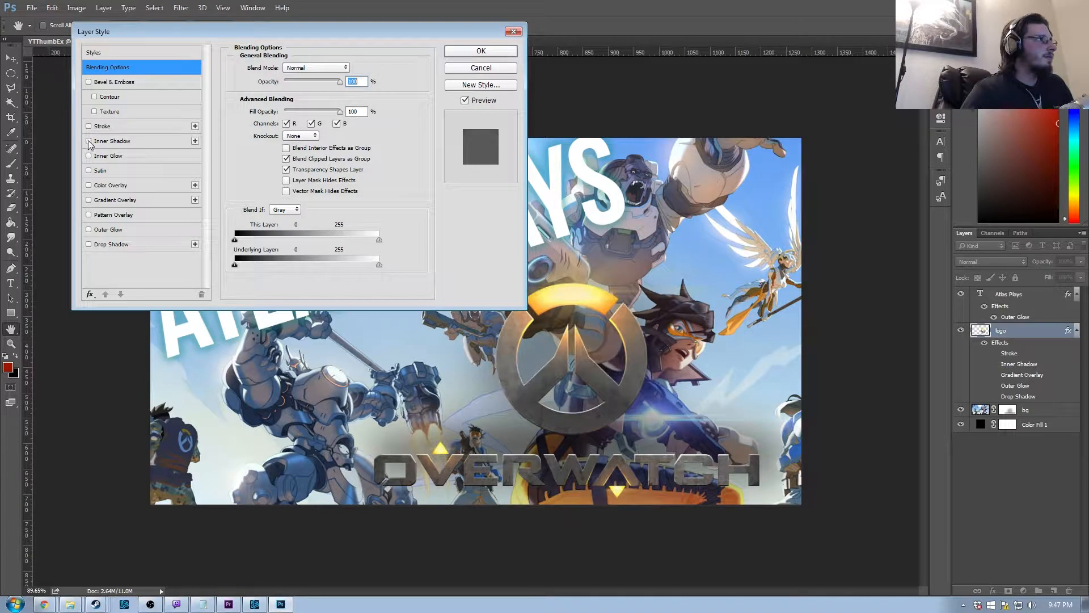
Add an Inner Glow to the logo layer with Screen blend mode and 44% opacity
left_click(89, 156)
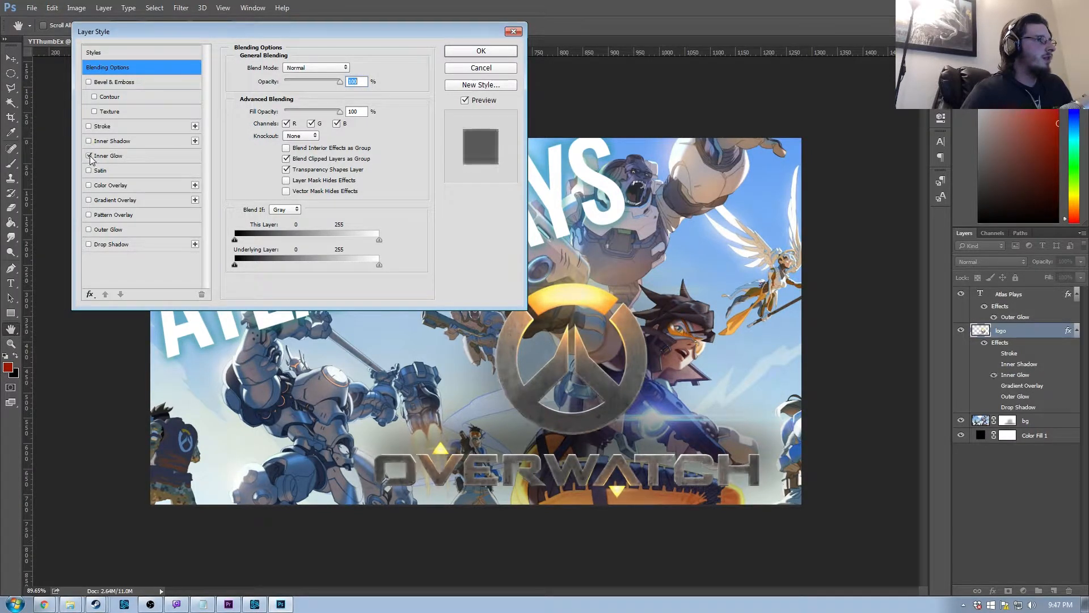
left_click(90, 158)
left_click(311, 67)
left_click(311, 68)
mouse_move(294, 82)
left_mouse_down()
mouse_move(310, 84)
mouse_move(300, 83)
left_mouse_up()
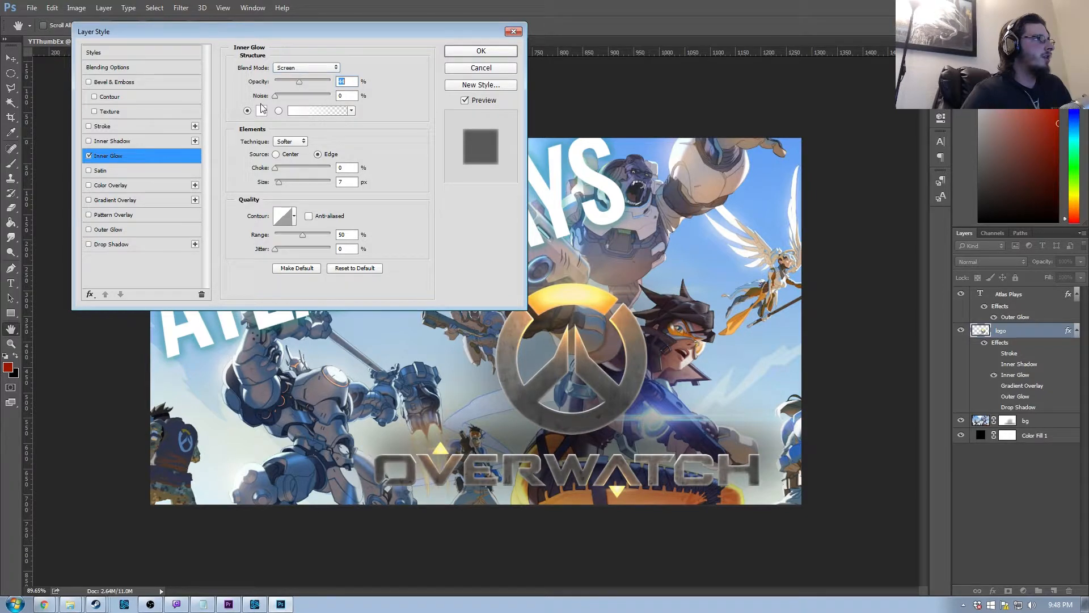
Set the logo's Inner Glow colour to dark teal 19857f and its blend mode to Normal
left_click(261, 111)
left_click(656, 69)
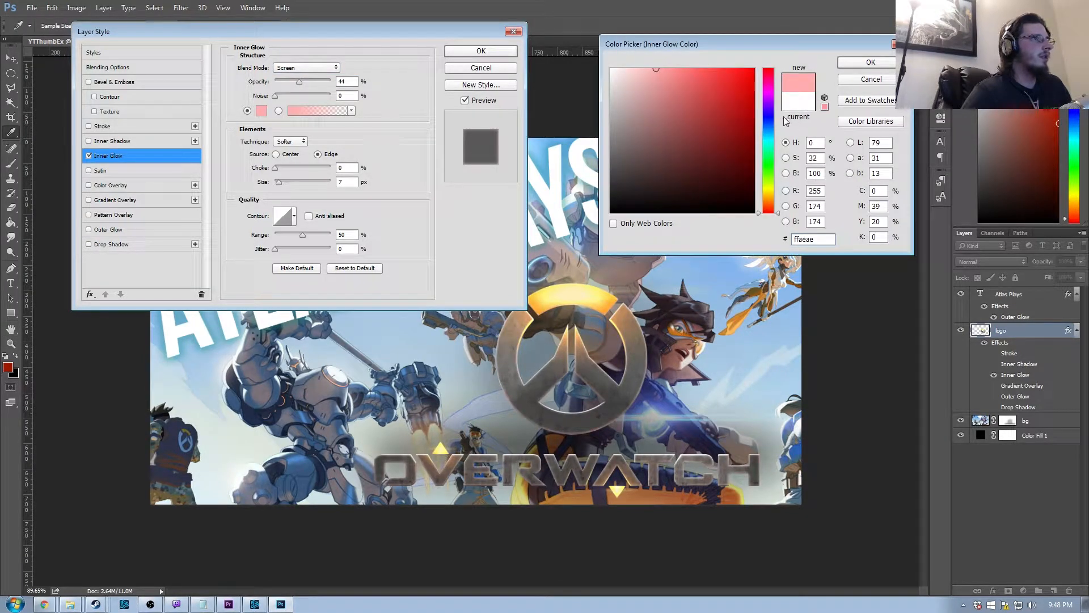
left_click(768, 142)
left_click(691, 87)
left_click_drag(709, 87, 722, 156)
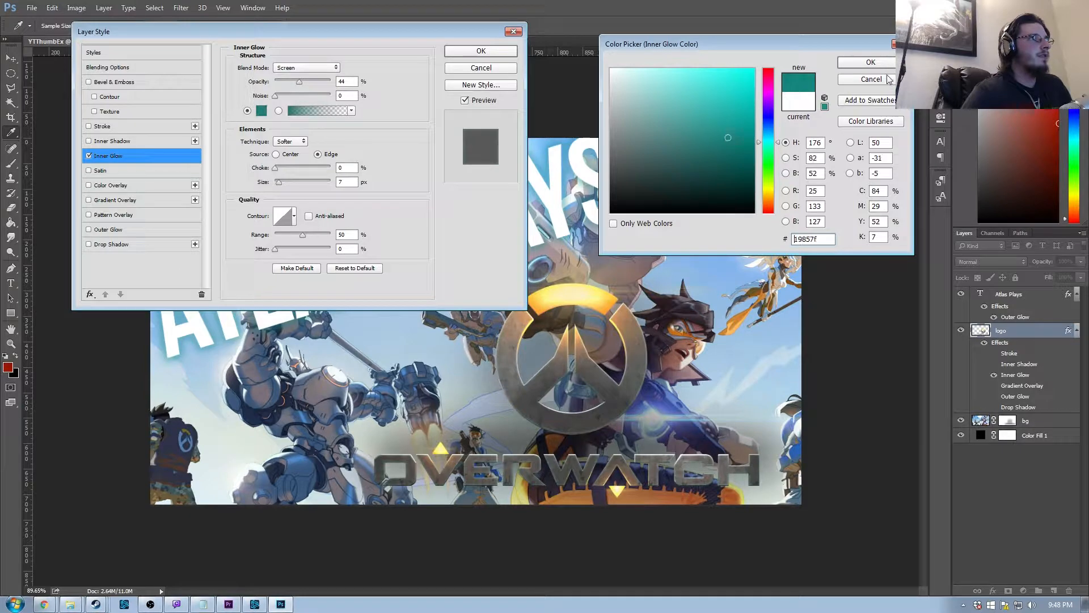
left_click(871, 63)
left_click(321, 69)
left_click(318, 71)
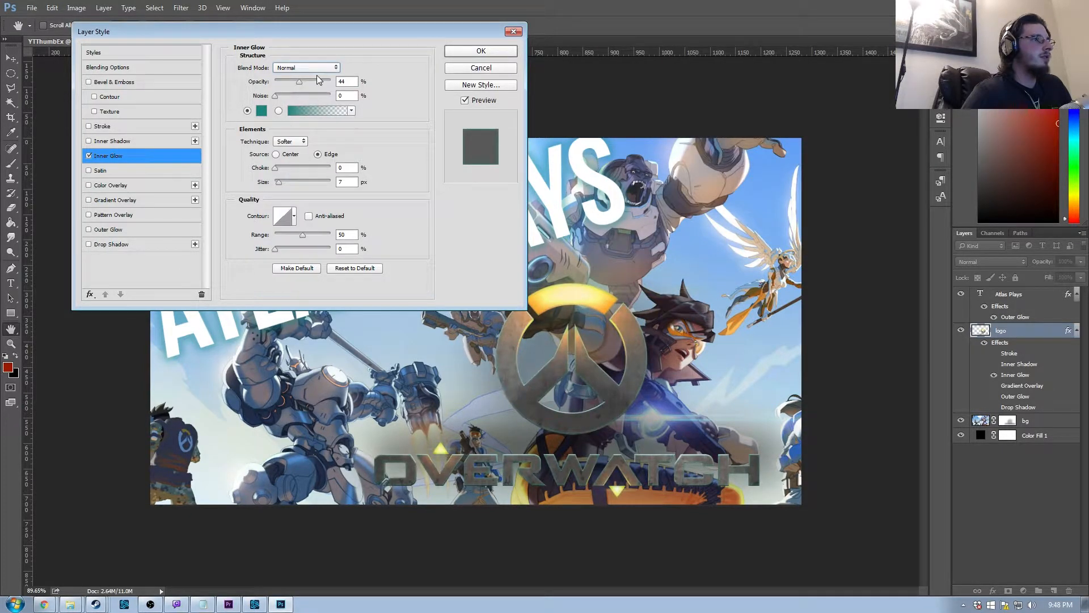
Compare the logo with and without its Inner Glow at normal size and at small thumbnail size
left_click(89, 156)
left_click(89, 156)
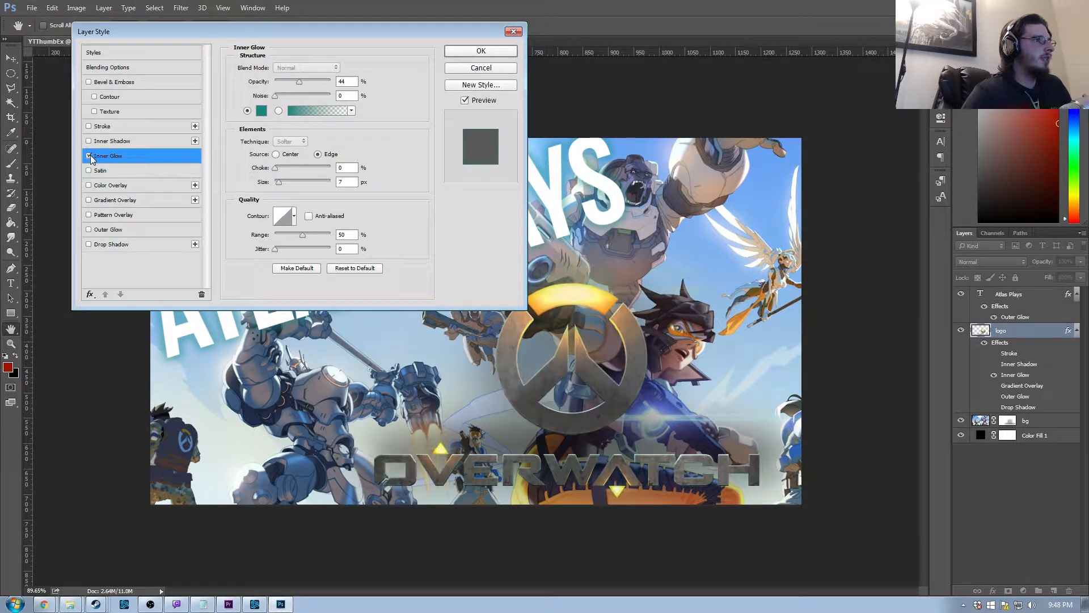
scroll(560, 406, "down", 12)
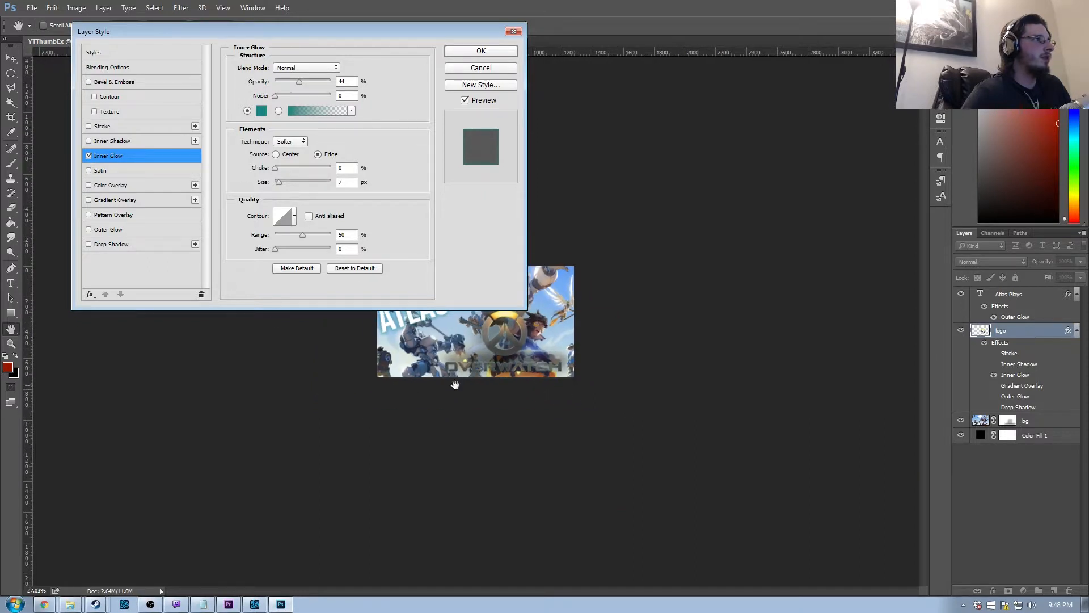
left_click_drag(381, 32, 308, 3)
left_click(17, 135)
left_click(18, 135)
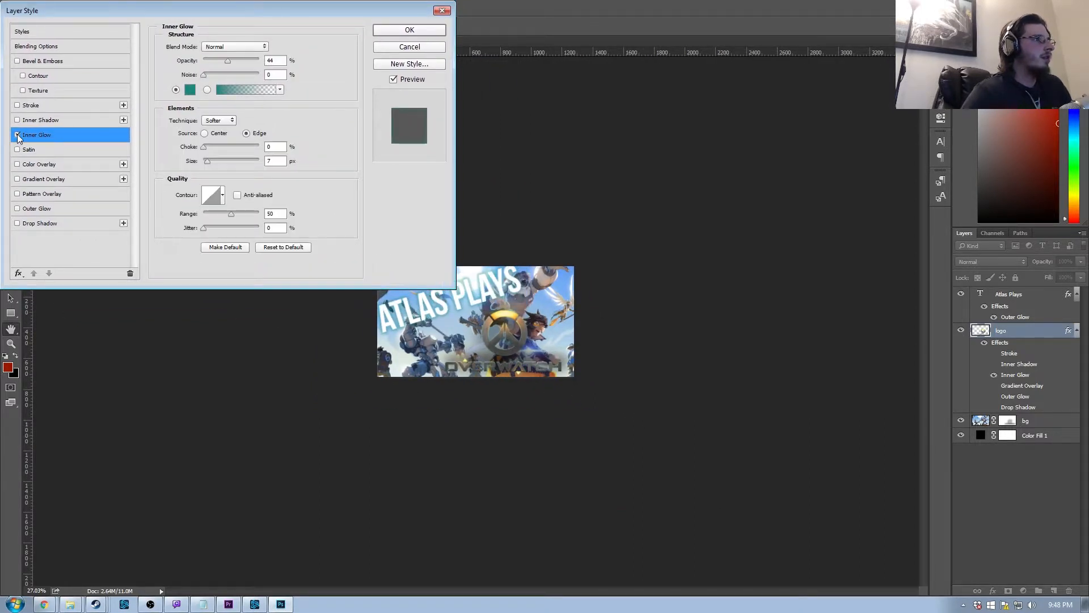
Turn off the logo layer's Inner Glow and apply the layer style
left_click(18, 135)
scroll(491, 305, "up", 6)
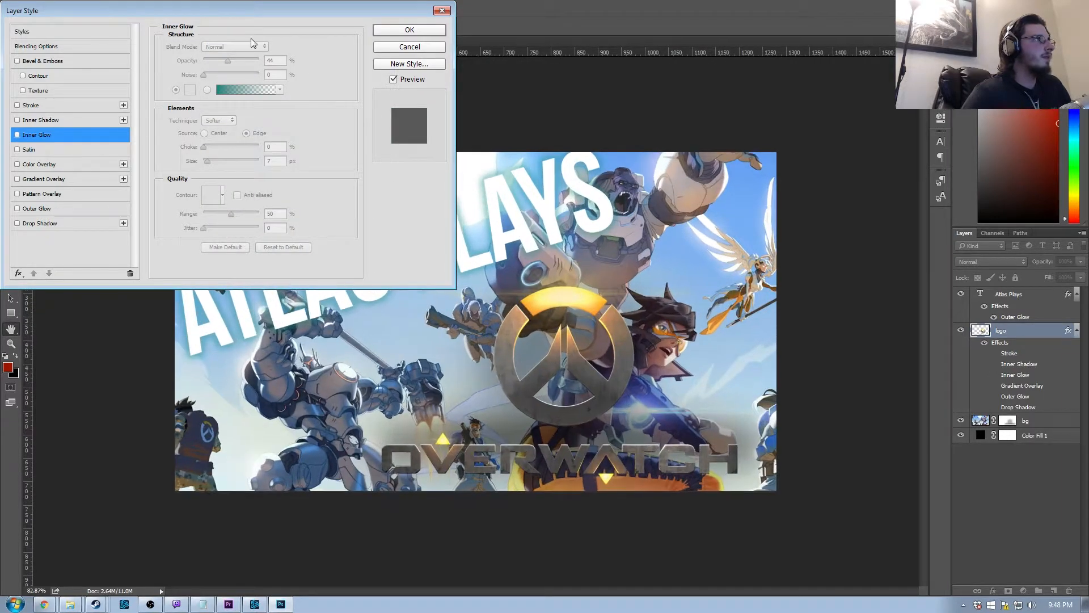
left_click_drag(242, 20, 276, 42)
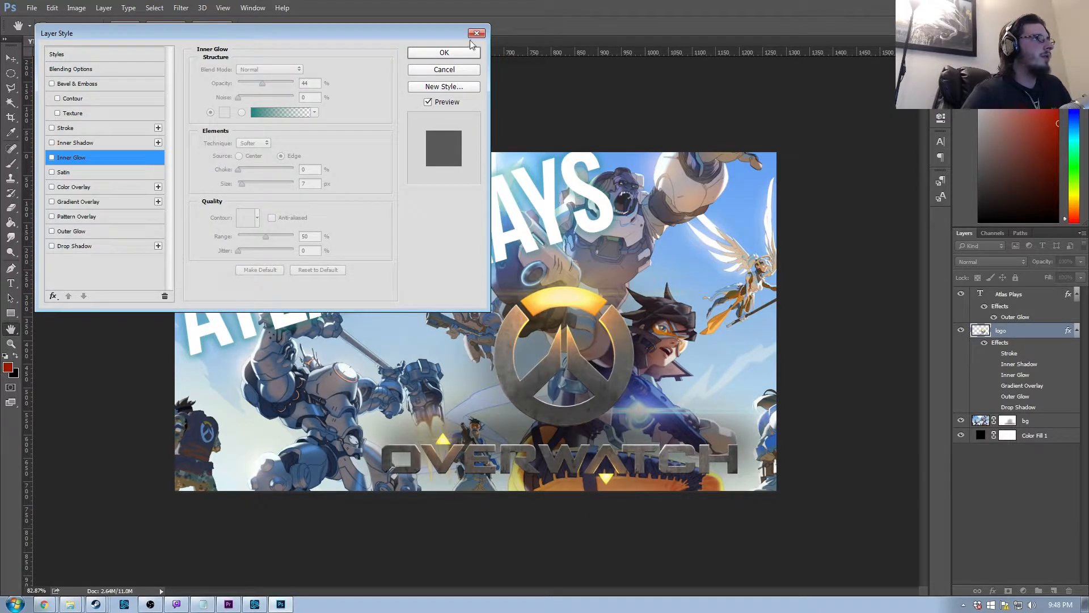
left_click(444, 53)
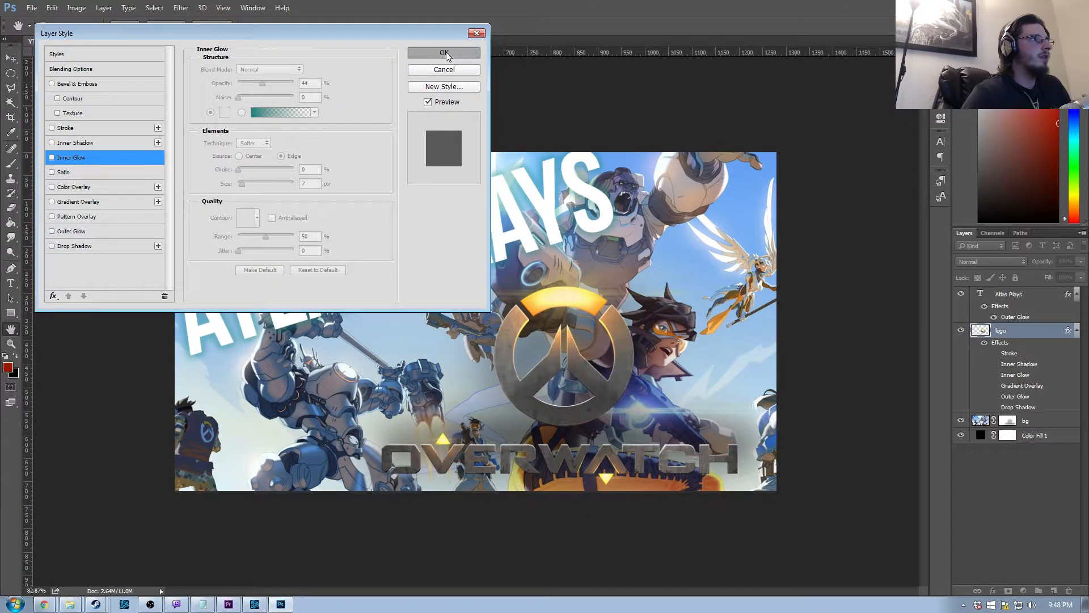
Create a new empty layer and place it between the logo and bg layers
left_click(1009, 346)
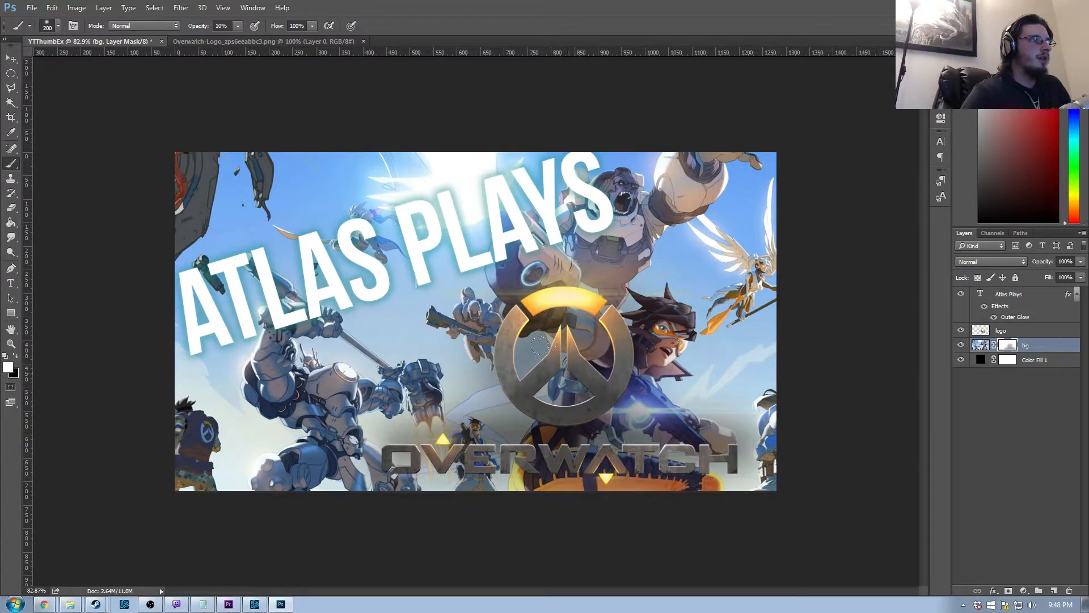
left_click(1007, 333)
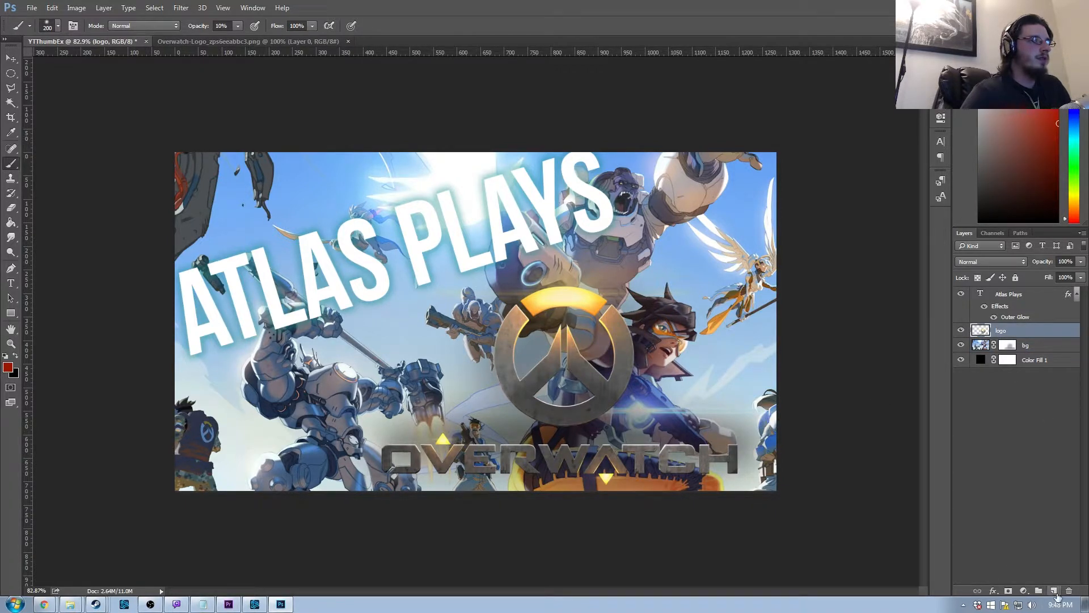
left_click(1053, 591)
left_click_drag(1021, 337, 1019, 352)
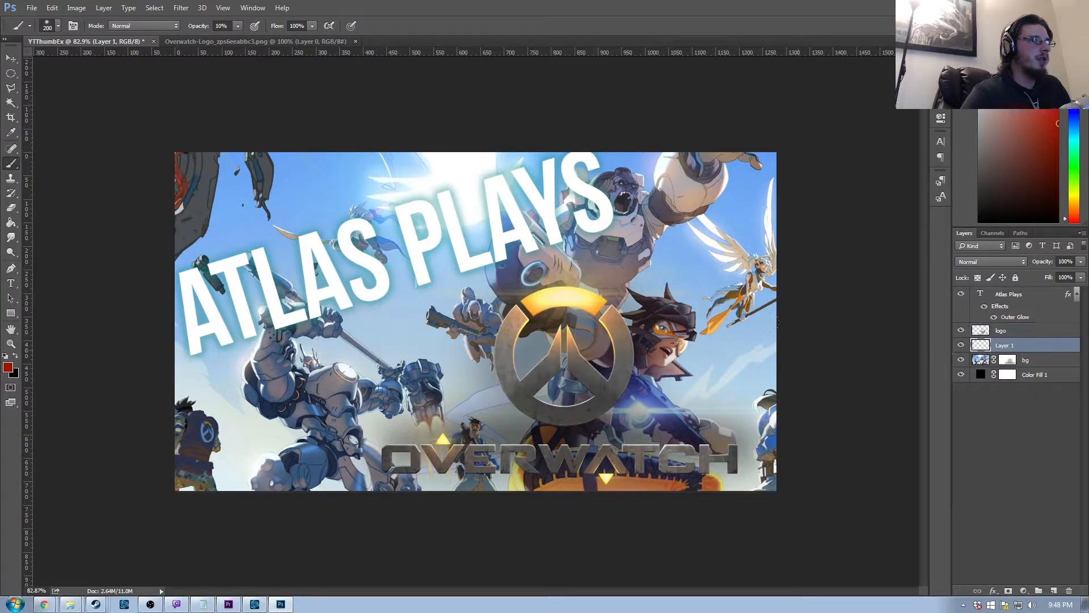
Sample the pale blue light behind the title and adjust the foreground colour to a bright cyan
left_click(11, 368)
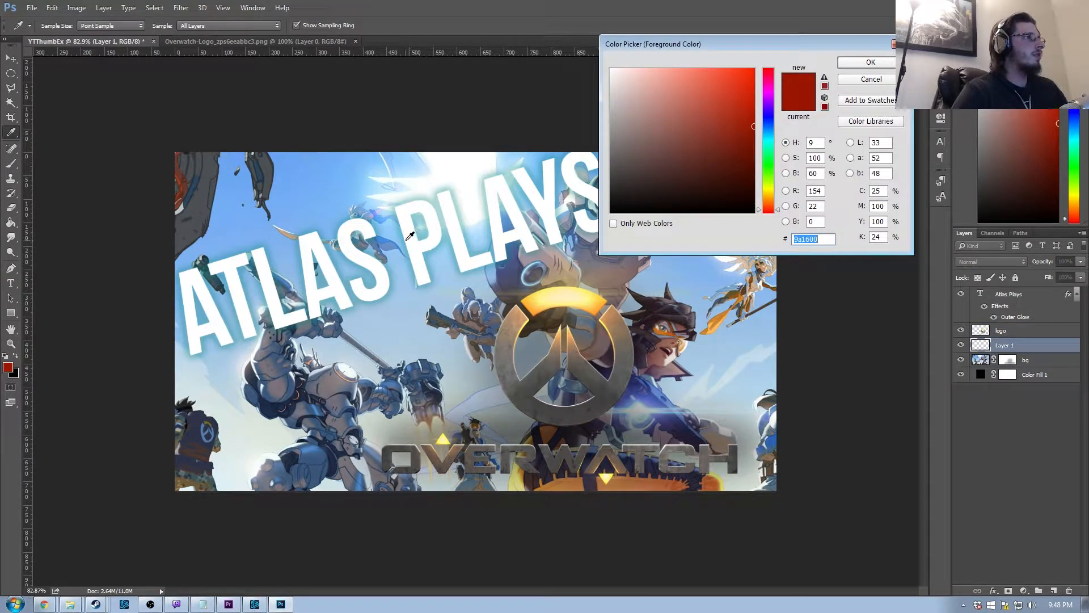
left_click(443, 159)
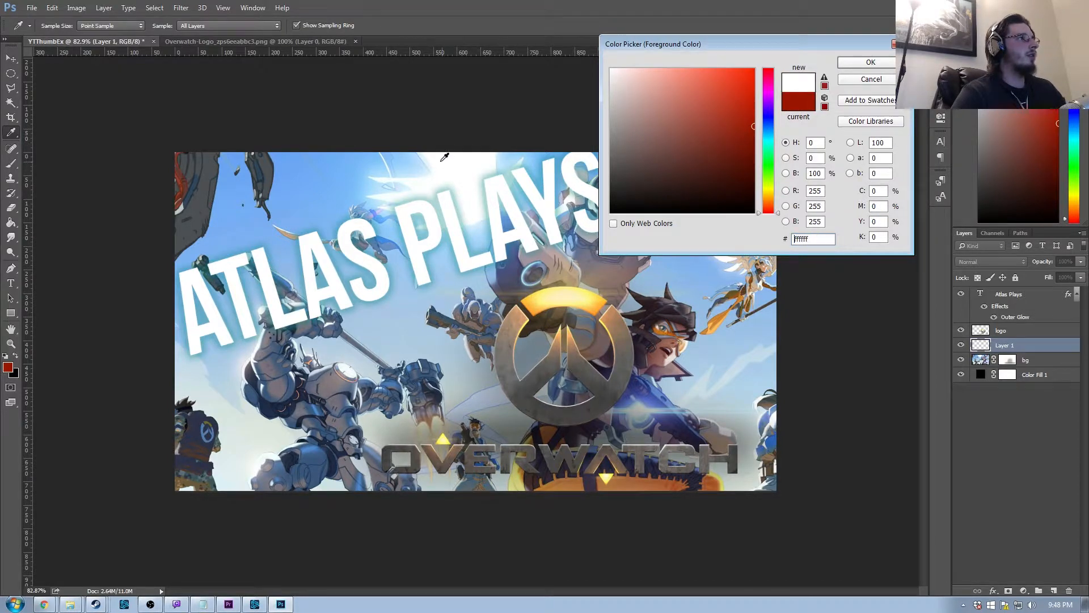
left_click(448, 182)
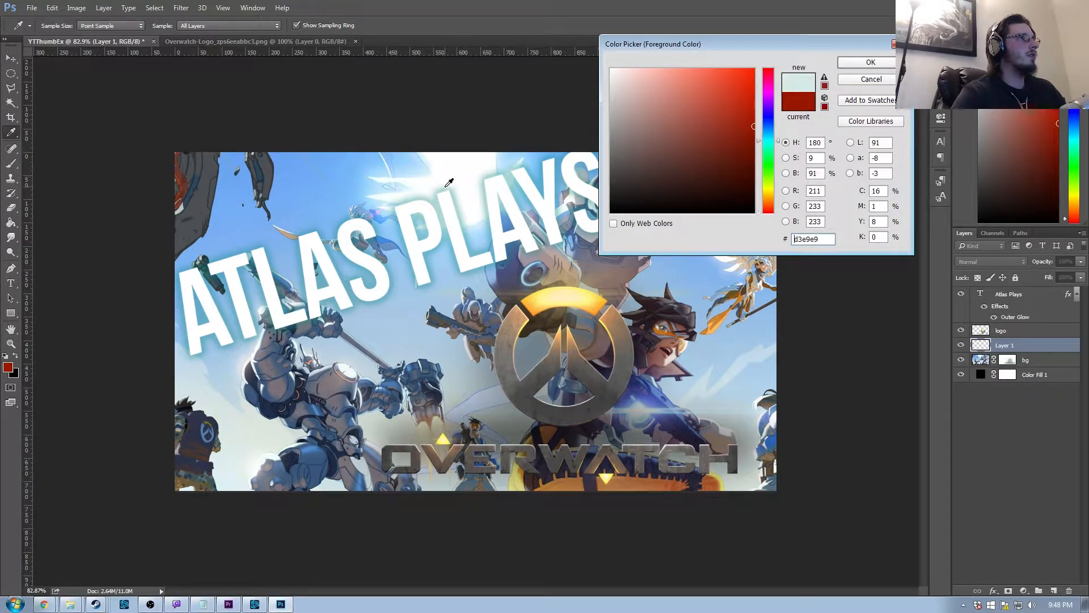
left_click(447, 183)
left_click(444, 184)
left_click_drag(695, 75, 702, 71)
left_click(871, 63)
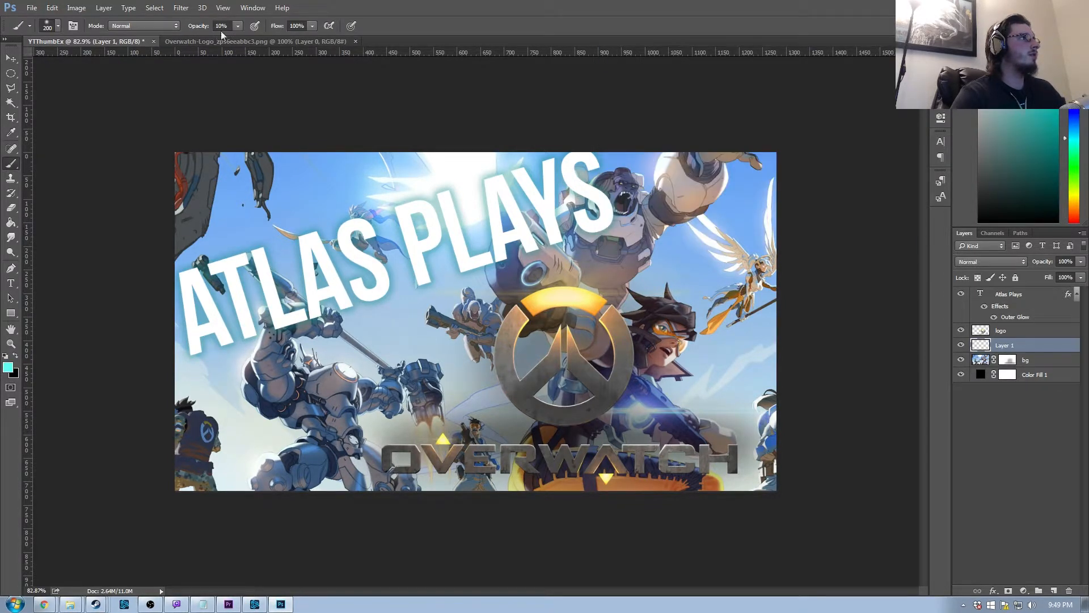
Enlarge the brush to 300 and dab cyan at 10% opacity behind the round logo emblem on Layer 1
key("bracketright")
key("bracketright")
key("bracketright")
key("bracketright")
left_click(566, 358)
left_click(566, 357)
left_click(568, 356)
left_click(568, 355)
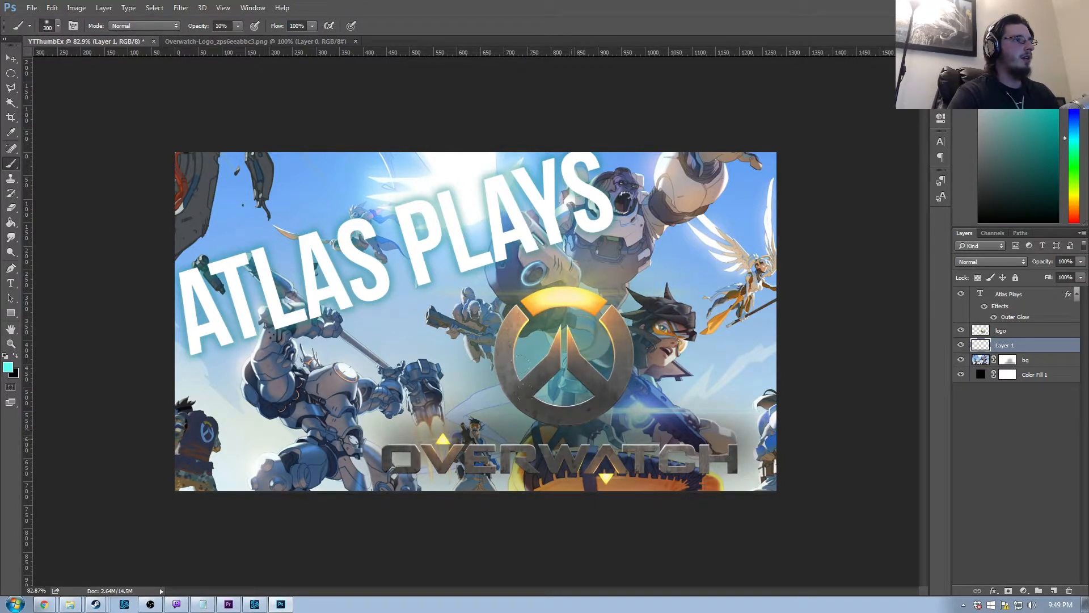
Brush soft cyan haze on Layer 1 behind the OVERWATCH wordmark and around the emblem's edges
left_click_drag(406, 429, 572, 434)
mouse_move(393, 430)
left_mouse_down()
mouse_move(624, 448)
mouse_move(732, 443)
mouse_move(686, 479)
mouse_move(539, 453)
left_mouse_up()
mouse_move(474, 437)
left_mouse_down()
mouse_move(434, 424)
mouse_move(539, 441)
mouse_move(676, 433)
left_mouse_up()
mouse_move(605, 432)
left_mouse_down()
mouse_move(541, 430)
mouse_move(504, 391)
left_mouse_up()
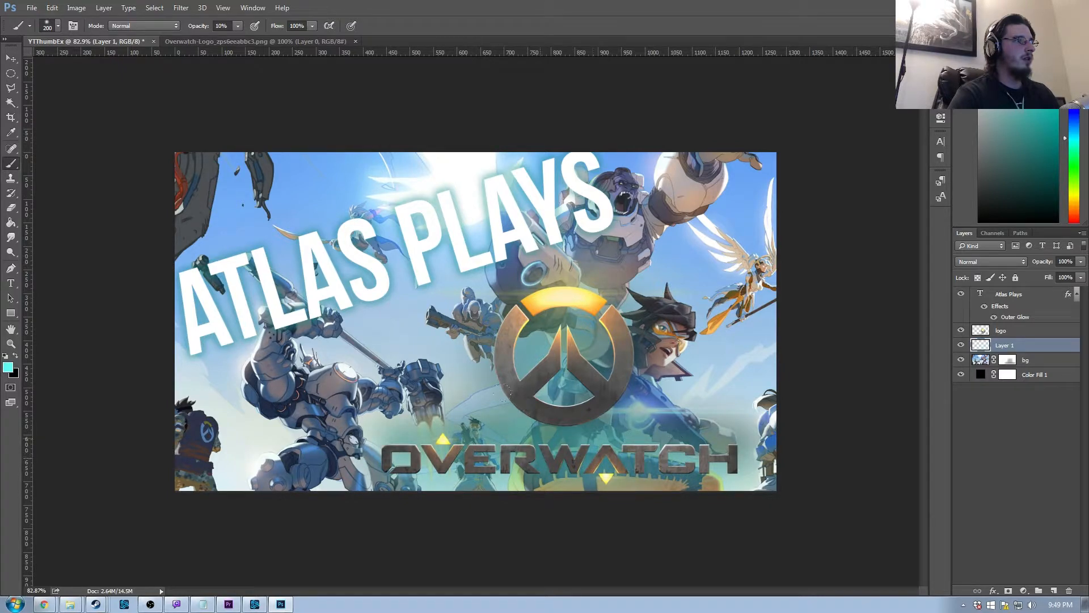
mouse_move(547, 308)
left_mouse_down()
mouse_move(496, 335)
mouse_move(564, 285)
left_mouse_up()
key("bracketleft")
left_click_drag(708, 438, 701, 452)
left_click_drag(592, 456, 687, 451)
Check the thumbnail at small size and compare it with and without the painted cyan layer
scroll(419, 425, "down", 14)
scroll(343, 407, "up", 1)
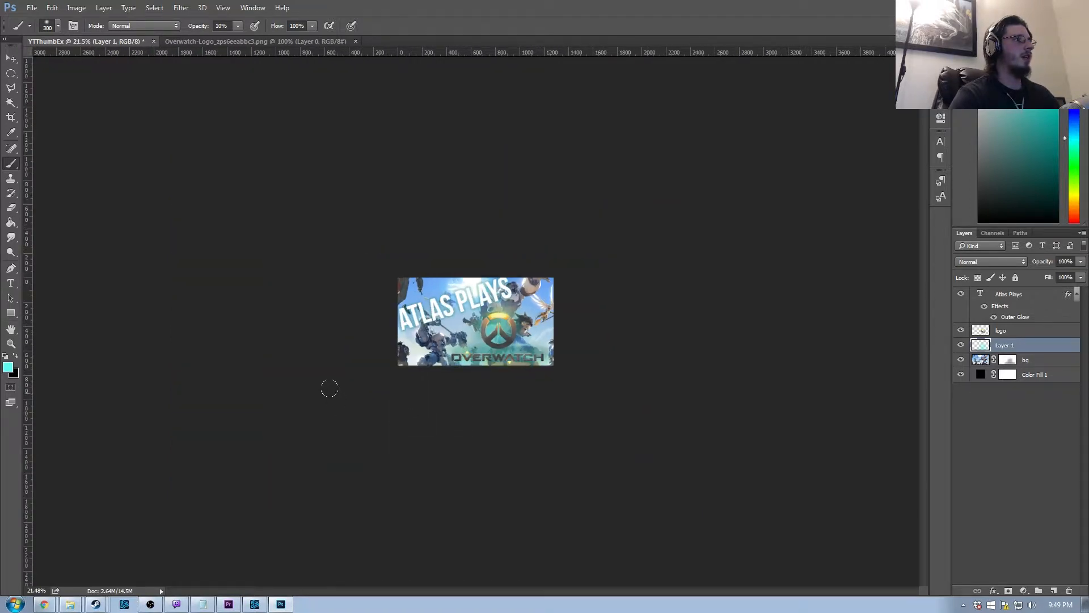
scroll(402, 306, "up", 10)
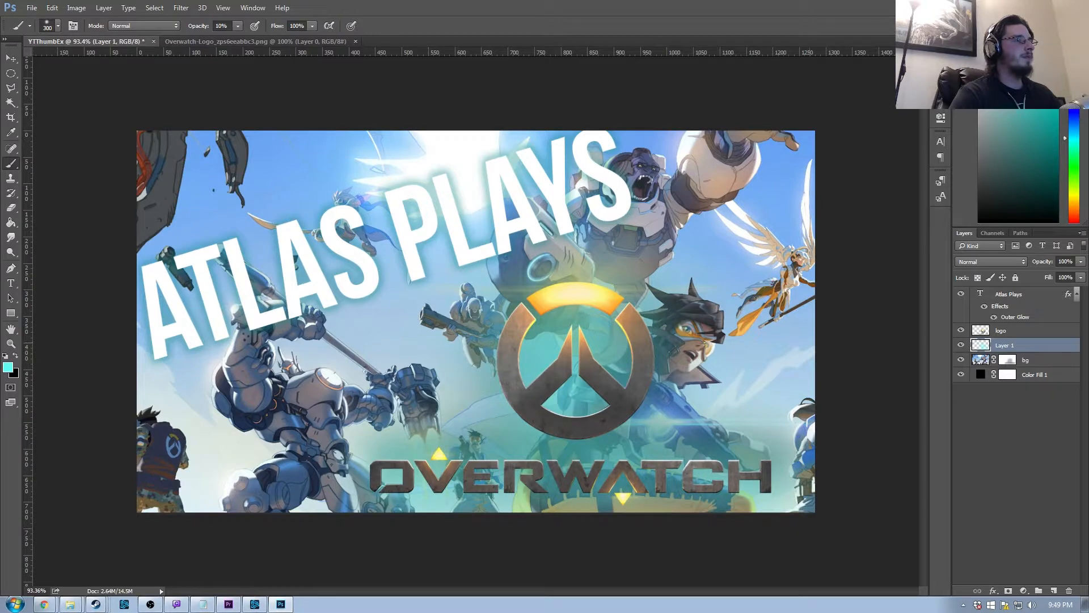
scroll(737, 335, "up", 2)
left_click(961, 347)
left_click(961, 347)
left_click(961, 347)
left_click(961, 347)
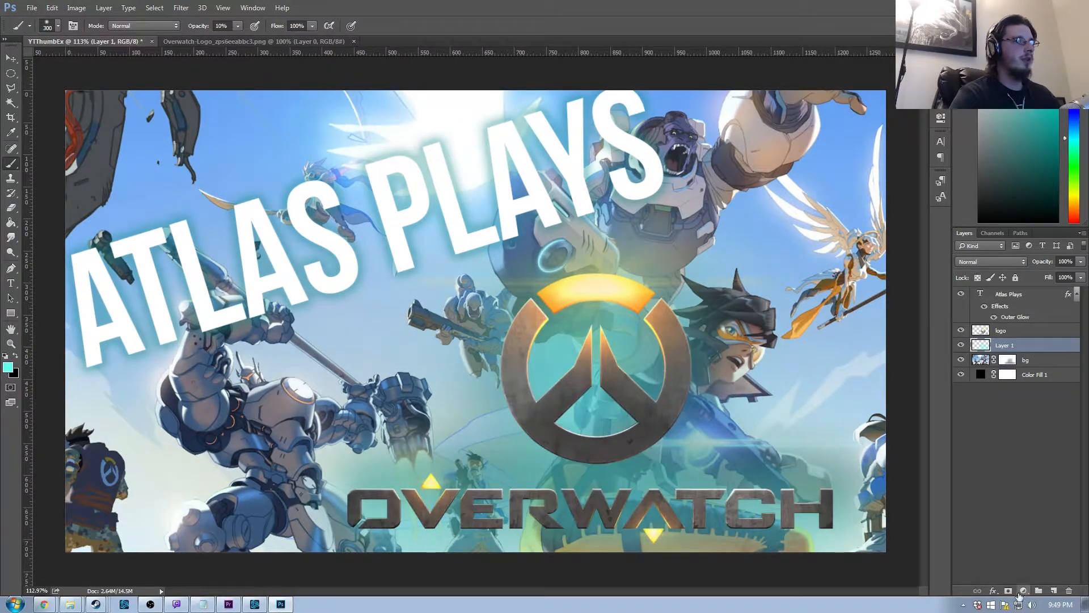
Add a bright turquoise Solid Color fill layer directly above Layer 1
left_click(1024, 590)
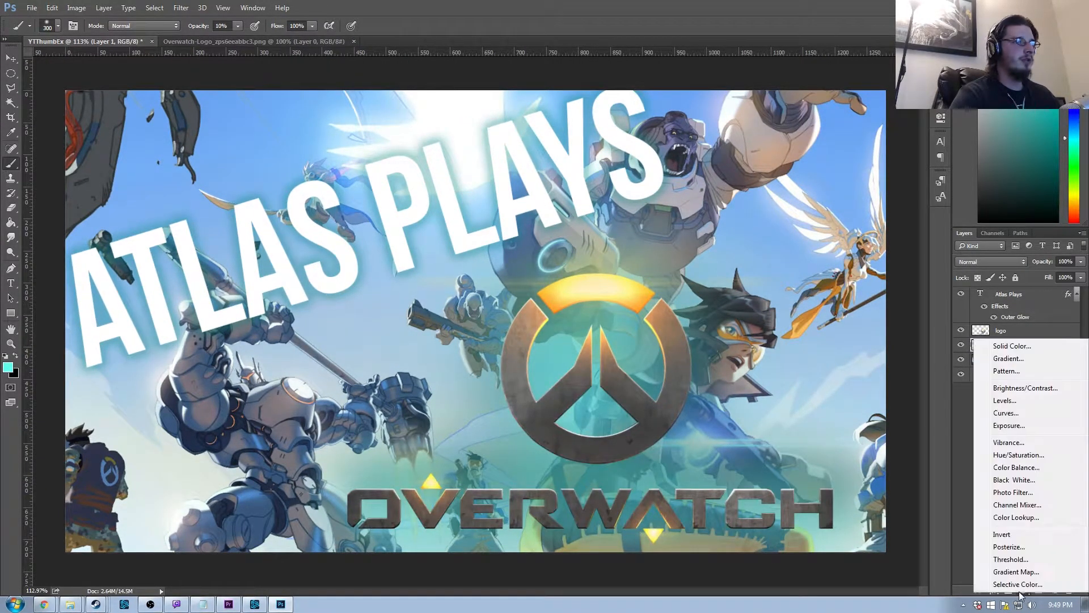
left_click(1012, 346)
mouse_move(669, 117)
left_mouse_down()
mouse_move(709, 113)
mouse_move(684, 128)
mouse_move(737, 89)
left_mouse_up()
left_click(853, 63)
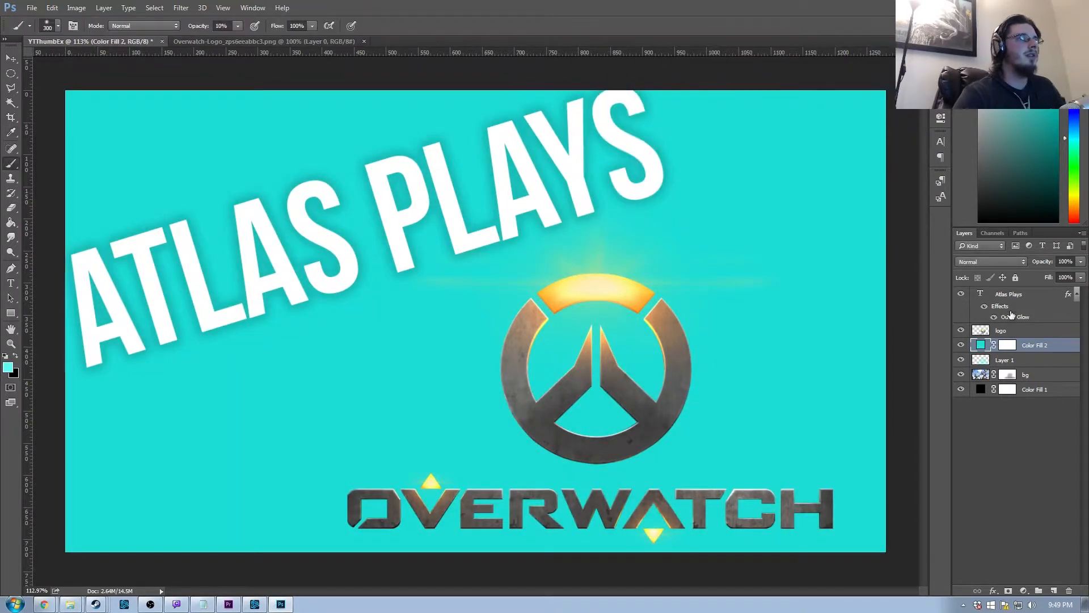
Invert the turquoise fill layer's mask to black and hide Layer 1
left_click(1009, 351)
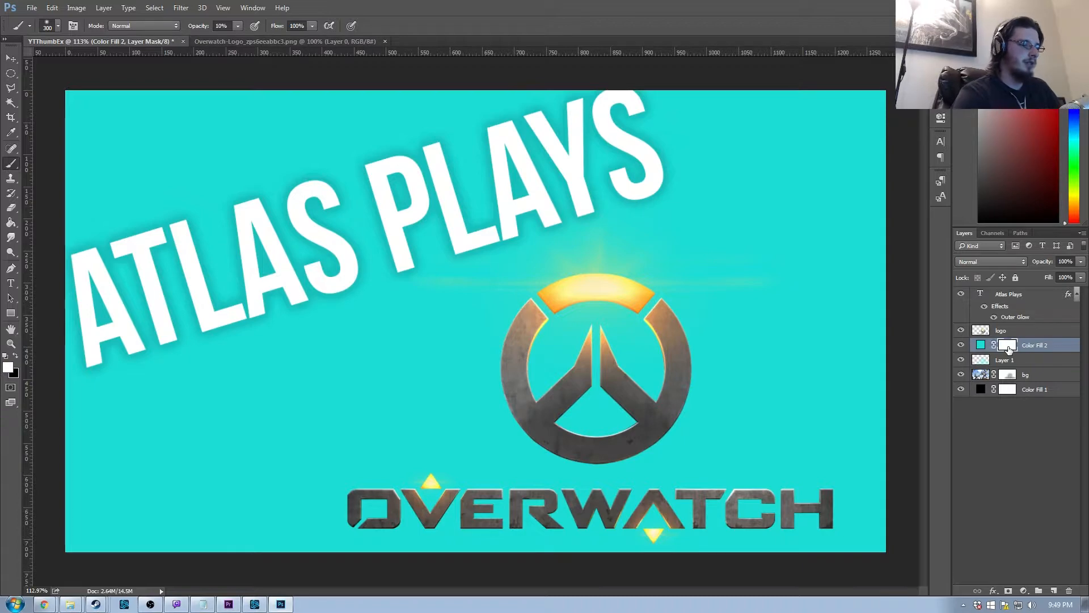
key("ctrl+i")
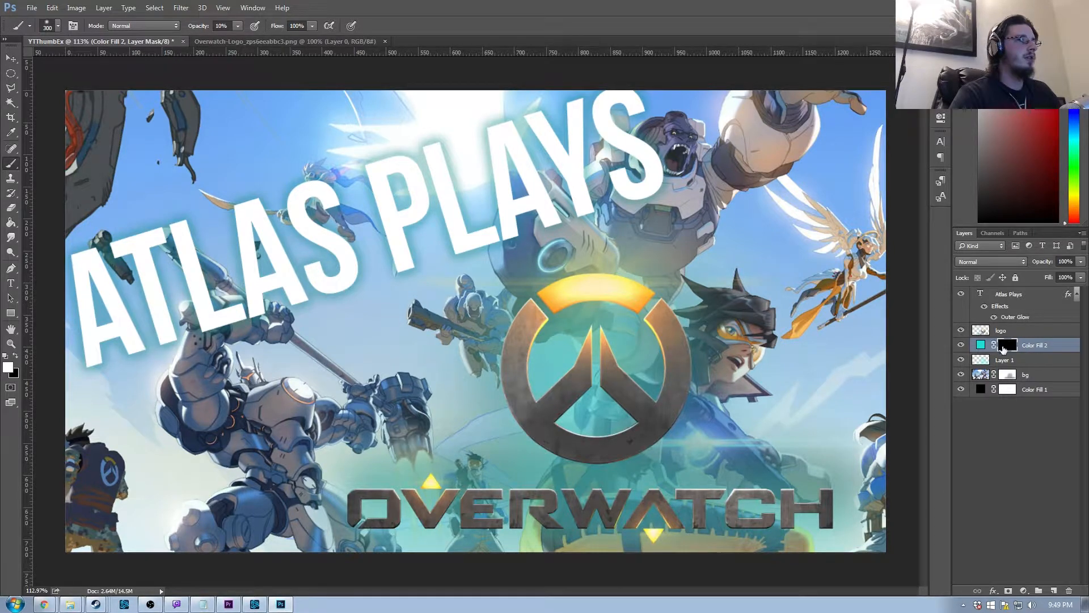
left_click(961, 360)
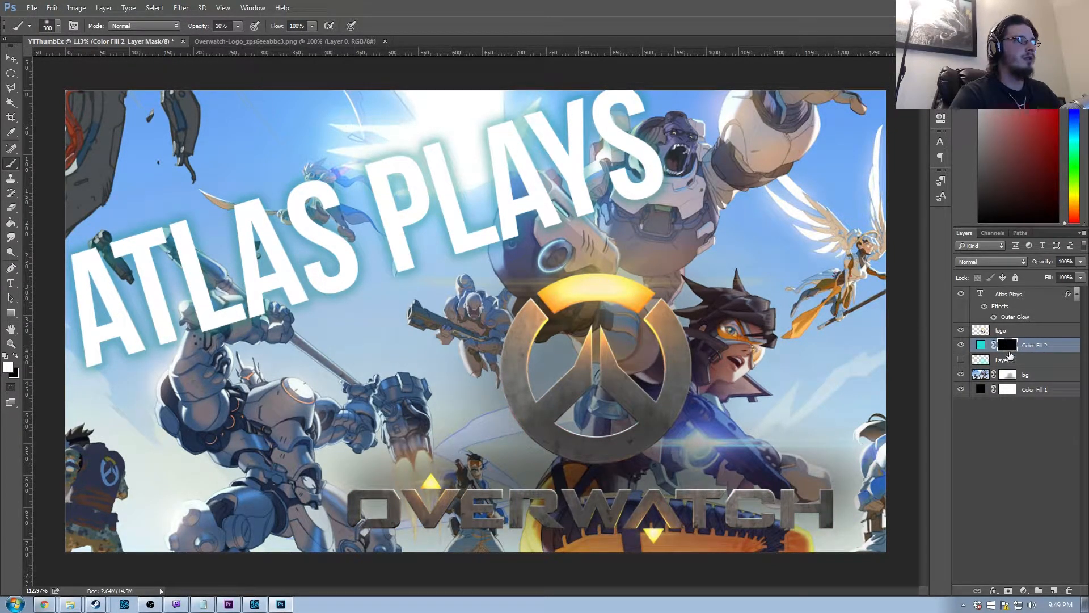
Dab white at 10% opacity on the fill layer's mask to reveal turquoise behind the round logo emblem
key("x")
key("x")
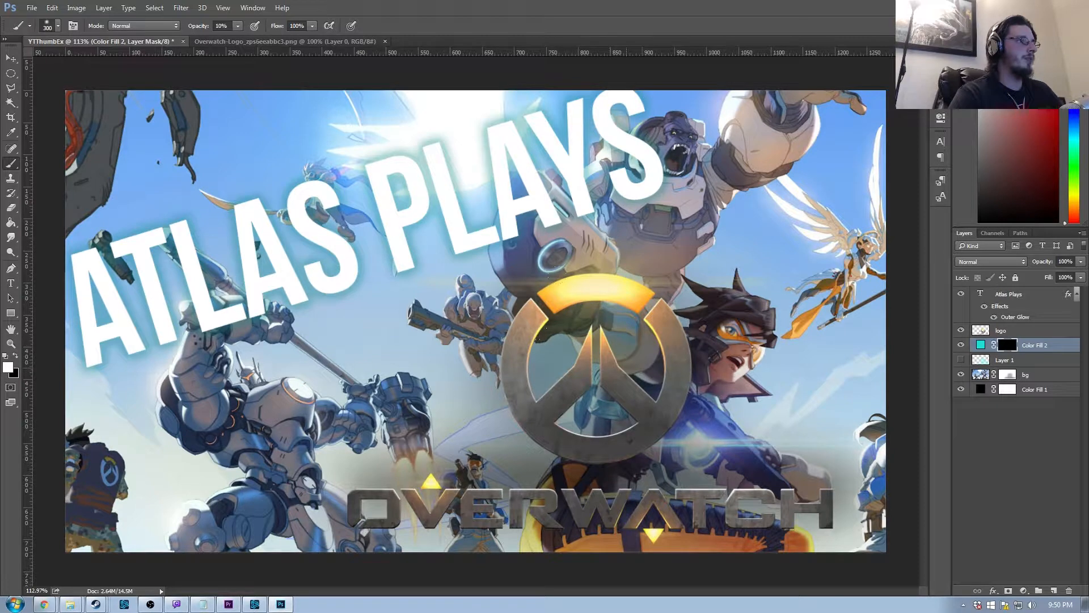
left_click(593, 351)
left_click(602, 357)
left_click(618, 392)
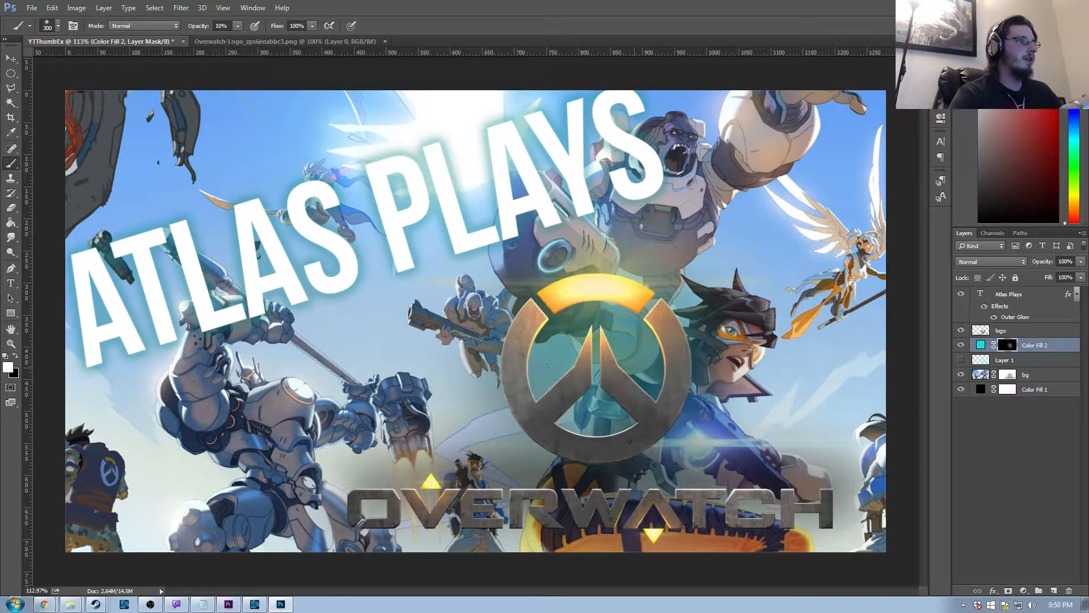
left_click(613, 423)
left_click(543, 352)
left_click(572, 325)
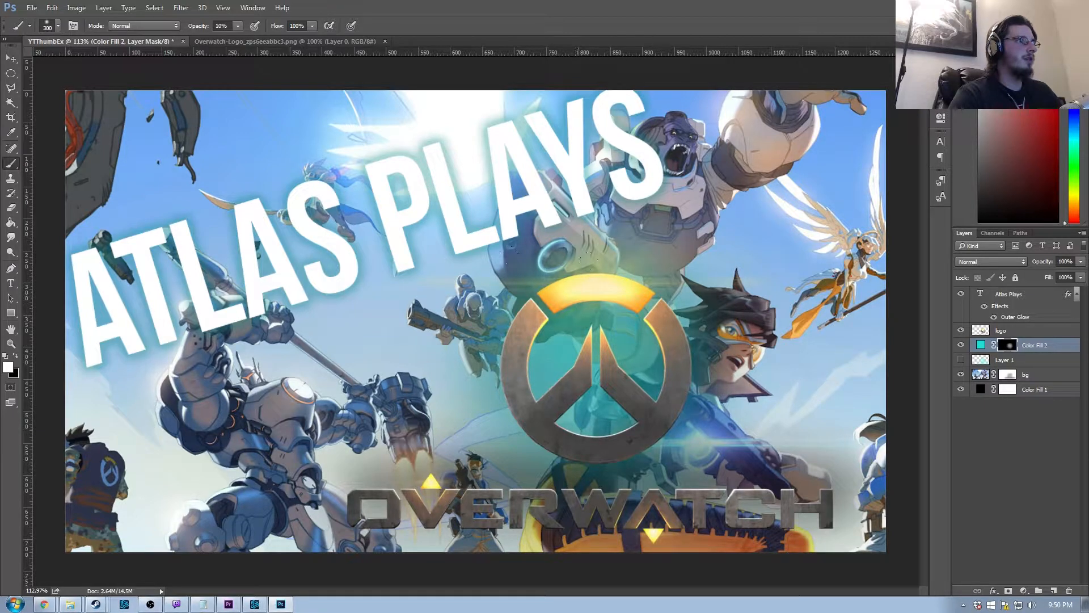
Brush white on the fill layer's mask across the OVERWATCH wordmark to reveal turquoise behind it
left_click_drag(401, 508, 642, 490)
left_click(566, 508)
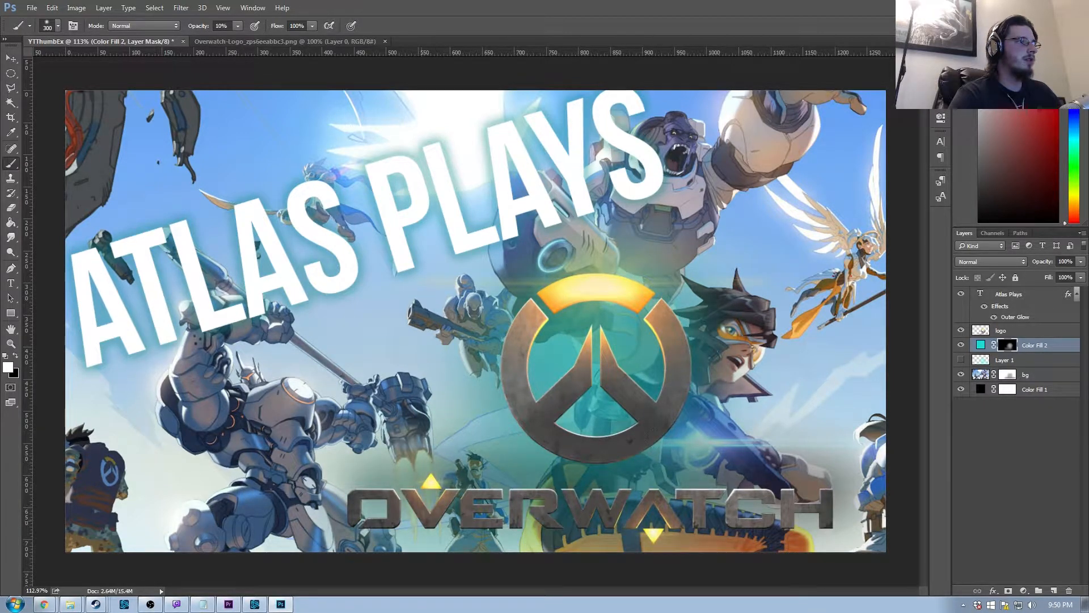
mouse_move(356, 517)
left_mouse_down()
mouse_move(786, 508)
mouse_move(549, 510)
left_mouse_up()
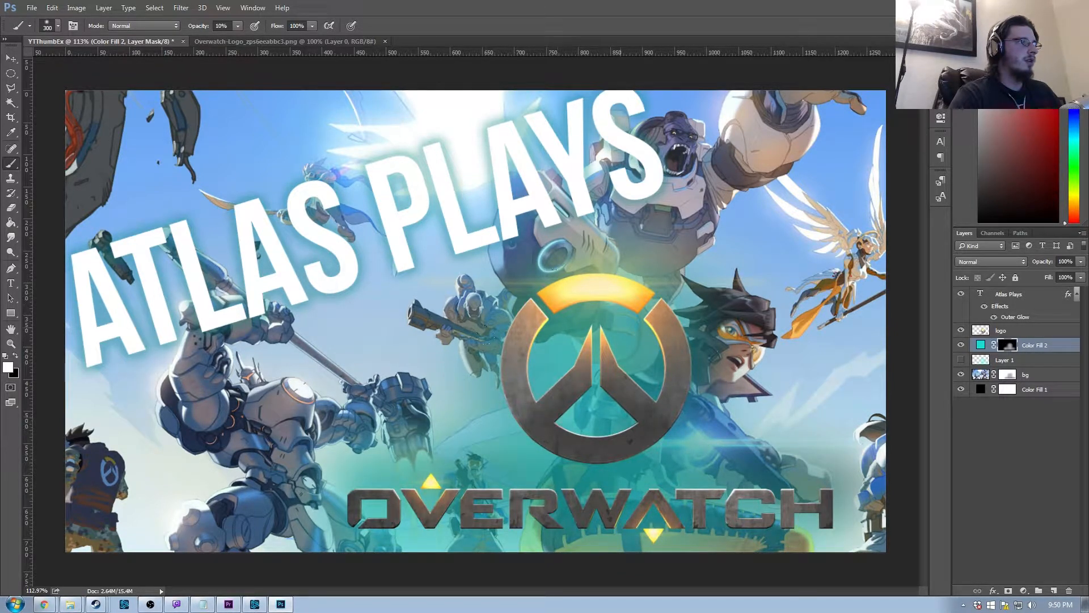
scroll(628, 467, "down", 5)
scroll(627, 467, "up", 4)
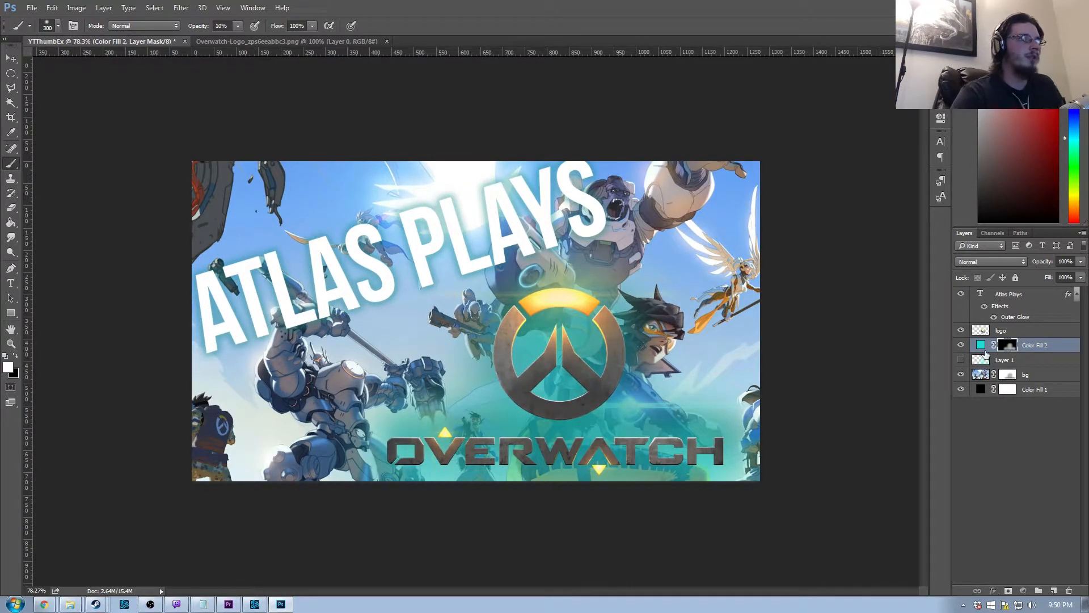
Recolour the Color Fill 2 layer to a darker teal, sampling the hue from the glow around the title text
left_click(982, 345)
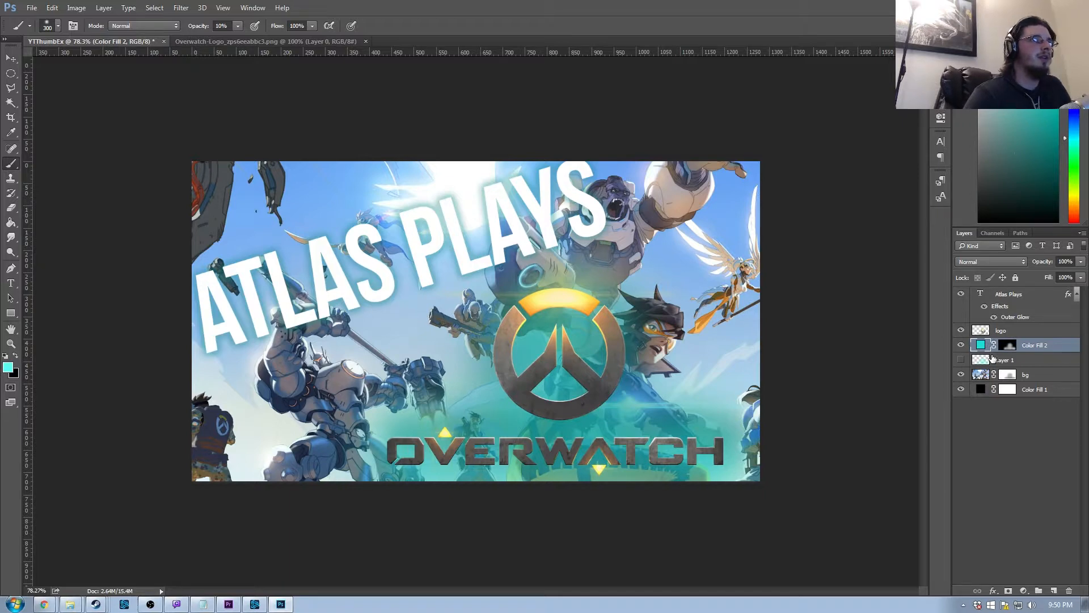
double_click(985, 346)
mouse_move(719, 97)
left_mouse_down()
mouse_move(710, 165)
mouse_move(645, 148)
mouse_move(737, 180)
mouse_move(701, 165)
mouse_move(724, 92)
left_mouse_up()
mouse_move(719, 150)
left_mouse_down()
mouse_move(716, 135)
mouse_move(733, 155)
mouse_move(776, 163)
mouse_move(777, 178)
left_mouse_up()
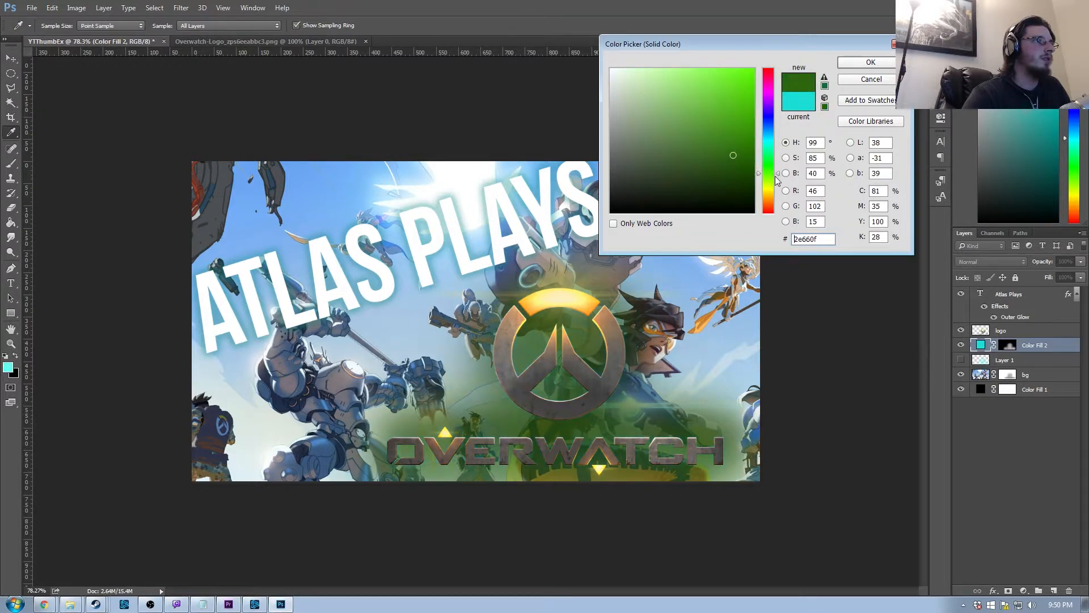
left_click_drag(770, 122, 770, 143)
left_click_drag(713, 169, 709, 142)
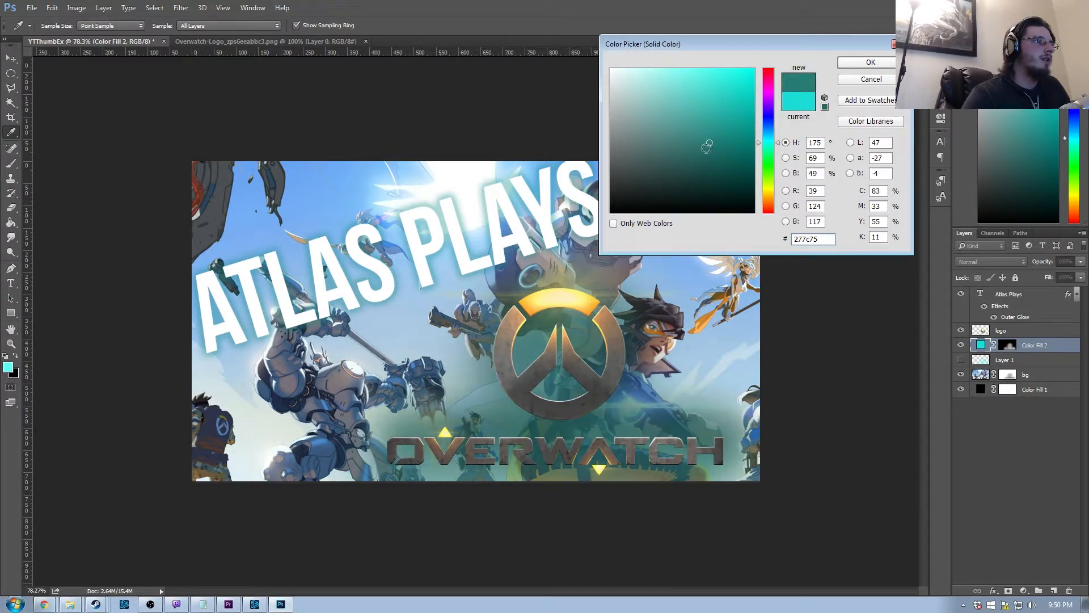
left_click(433, 281)
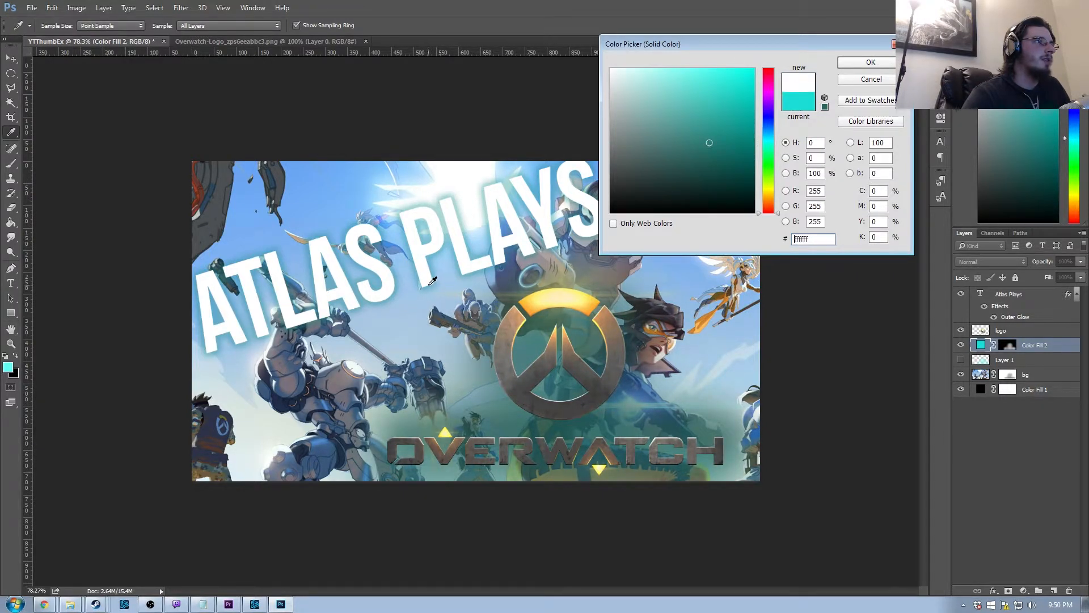
left_click(434, 281)
left_click_drag(430, 284, 433, 203)
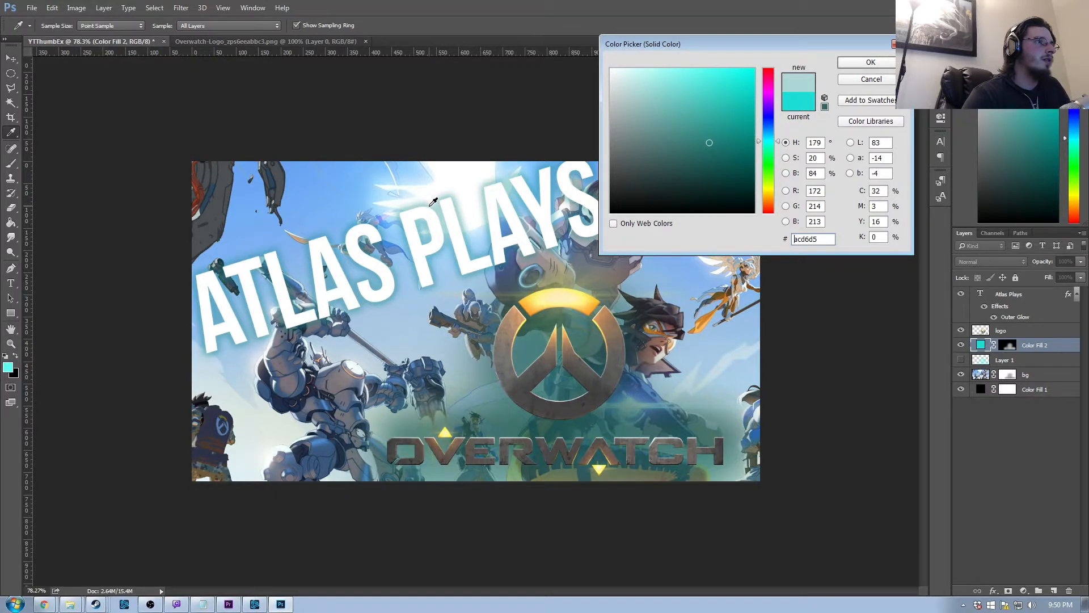
mouse_move(719, 140)
left_mouse_down()
mouse_move(729, 152)
mouse_move(727, 138)
left_mouse_up()
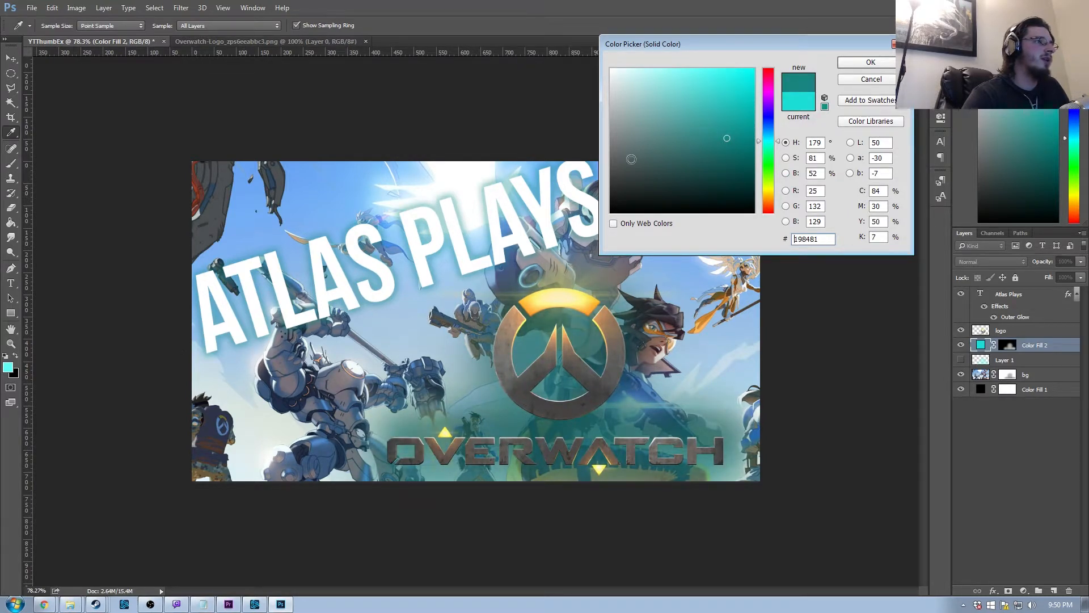
left_click_drag(731, 140, 723, 116)
left_click(862, 64)
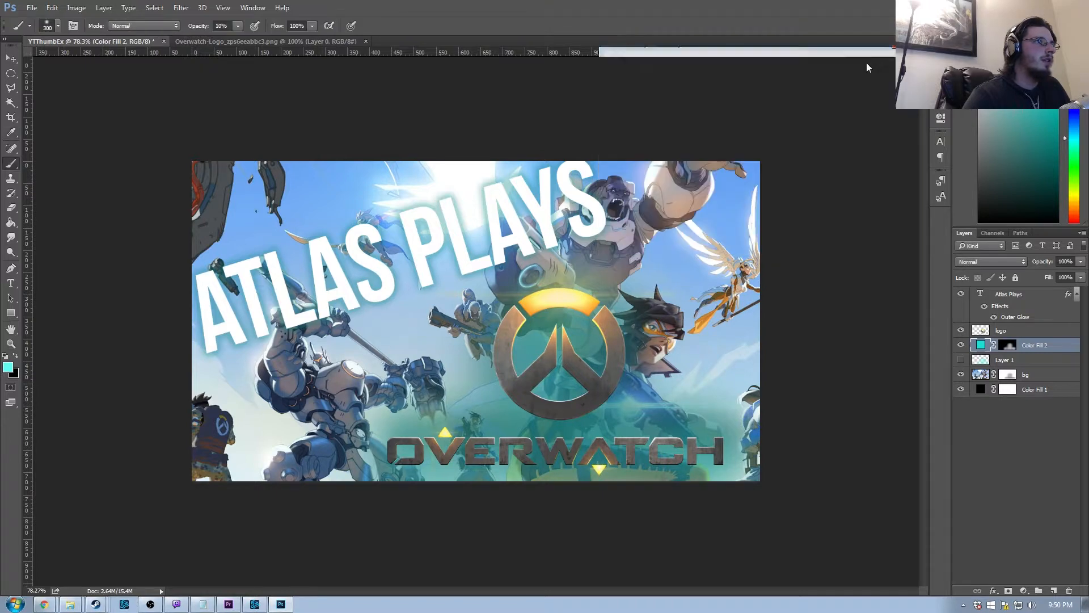
Lower the Color Fill 2 layer's opacity to 71%
scroll(737, 219, "down", 6)
scroll(569, 282, "down", 3)
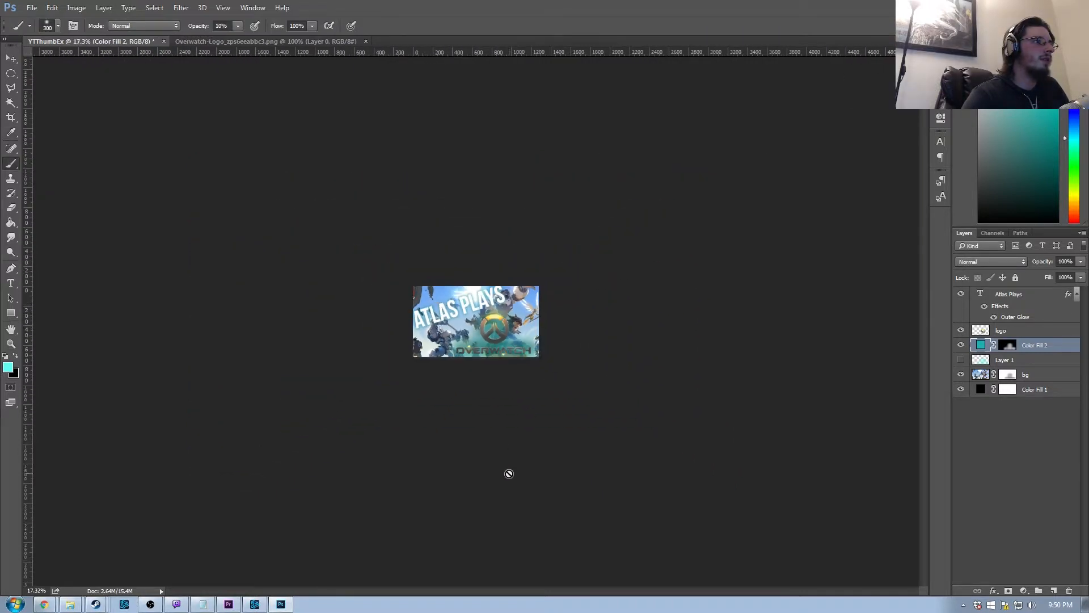
scroll(508, 473, "up", 9)
left_click(961, 345)
left_click(961, 345)
left_click(1081, 262)
mouse_move(1072, 275)
left_mouse_down()
mouse_move(1052, 270)
mouse_move(1072, 274)
left_mouse_up()
Toggle the Color Fill 2 layer's visibility repeatedly to compare the logo with and without the teal behind it
left_click(961, 344)
left_click(962, 345)
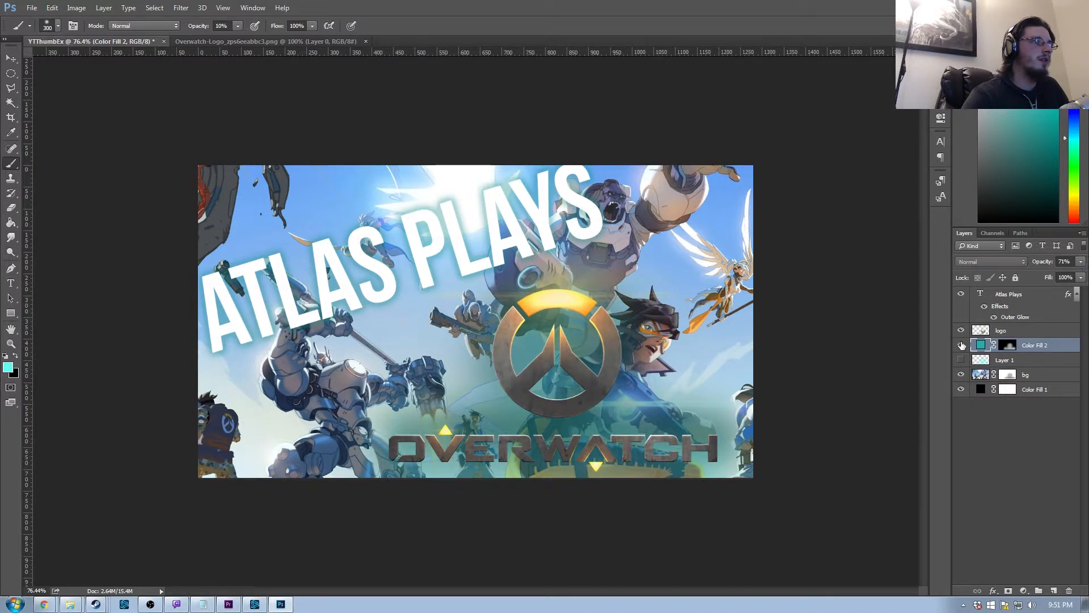
left_click(961, 345)
left_click(961, 345)
left_click(962, 345)
left_click(961, 344)
left_click(962, 345)
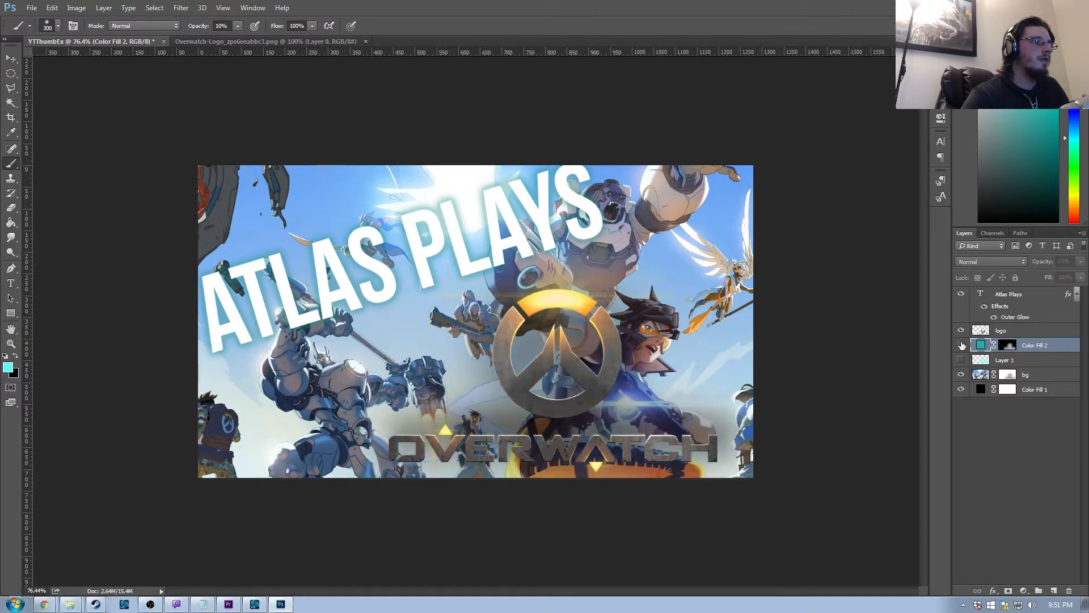
left_click(962, 345)
Add a 1 px black Stroke effect to the logo layer
left_click(1024, 334)
double_click(1026, 333)
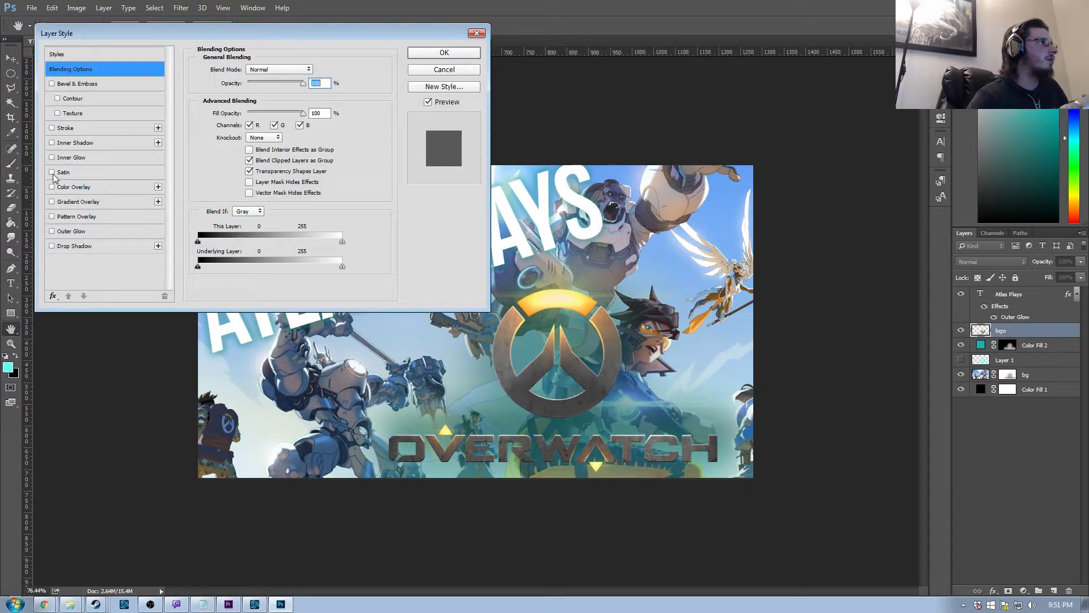
left_click(51, 128)
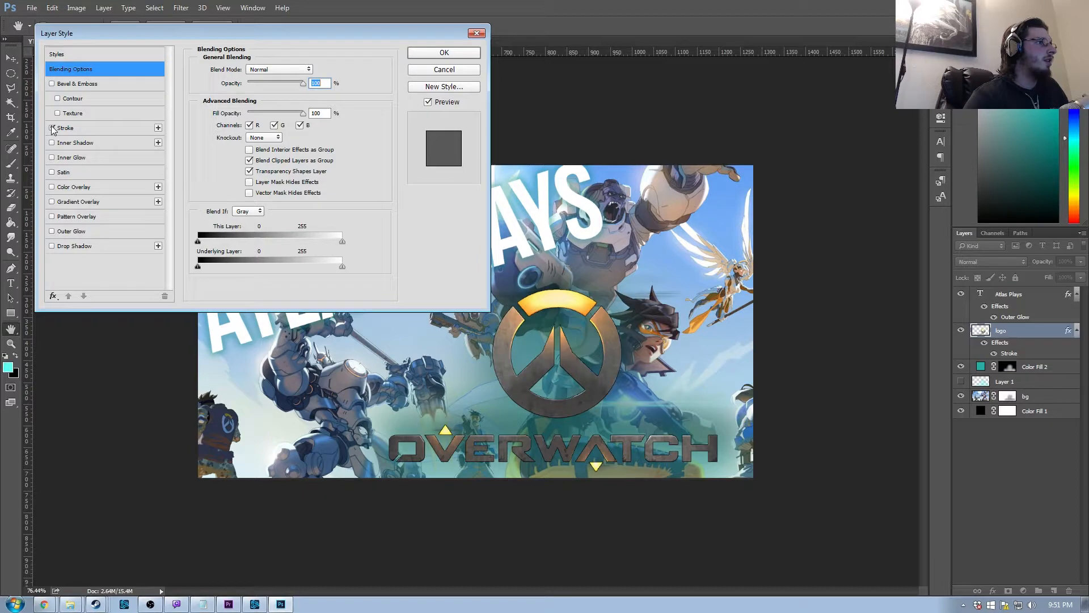
left_click(96, 129)
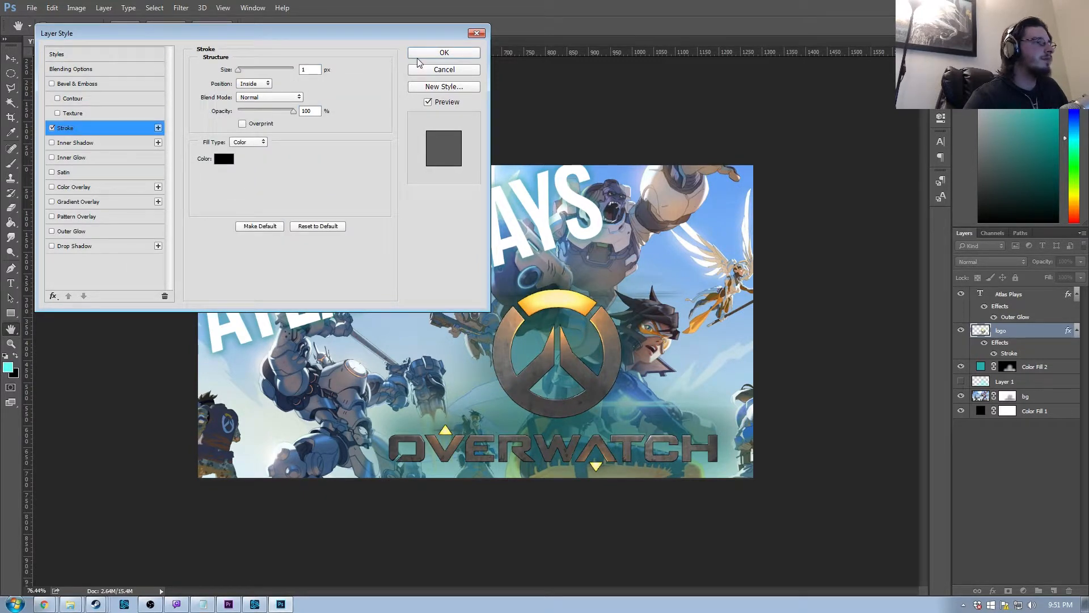
mouse_move(227, 70)
left_mouse_down()
mouse_move(250, 74)
mouse_move(214, 67)
left_mouse_up()
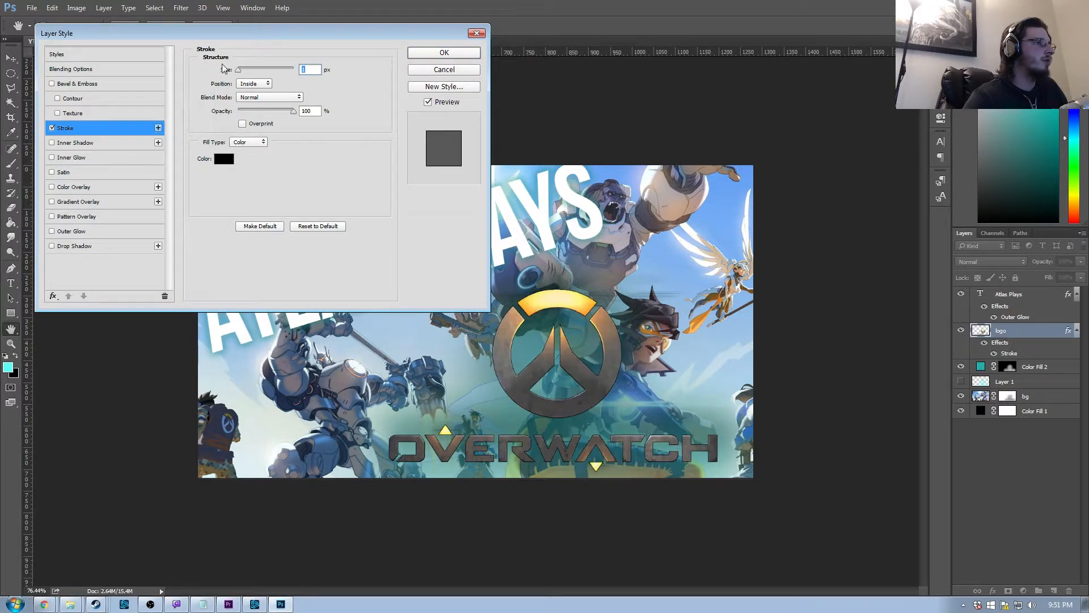
Try the Outside and Center positions for the logo's stroke, then return it to Inside with Normal blending
left_click(268, 85)
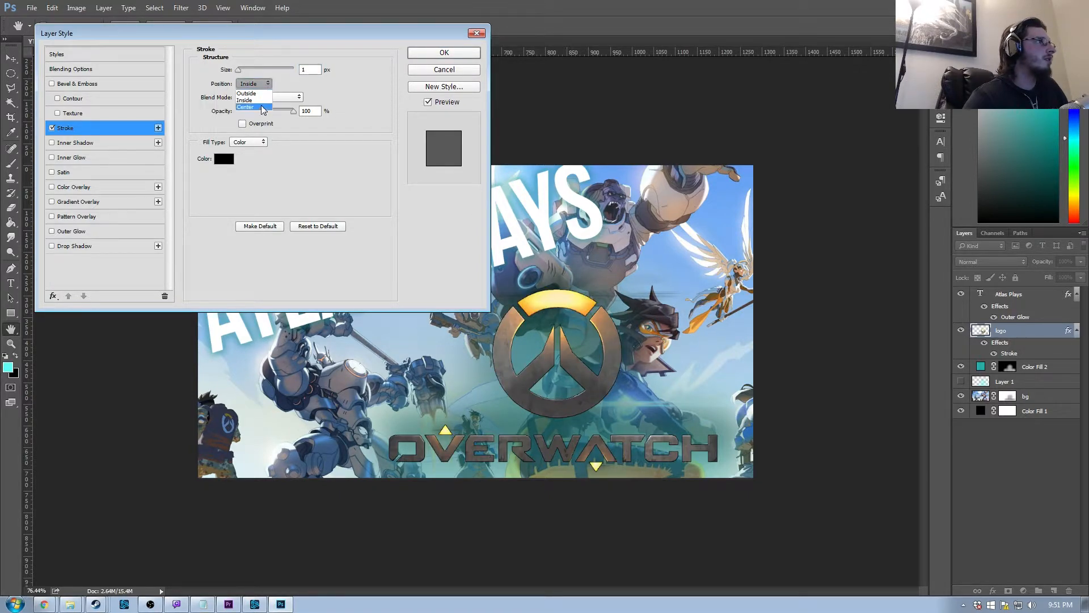
left_click(258, 93)
left_click(256, 83)
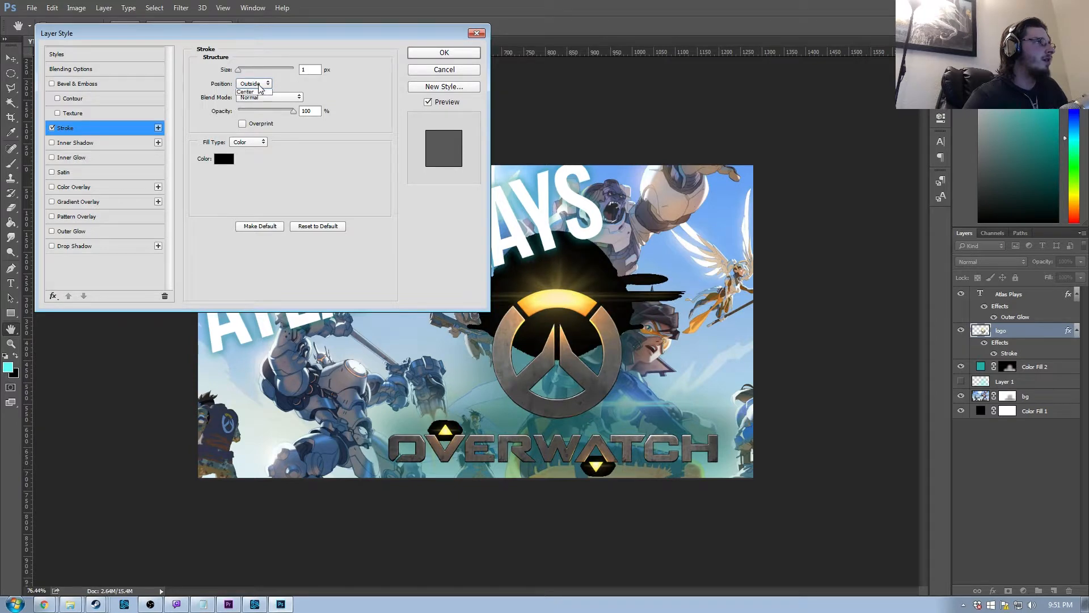
left_click(257, 107)
left_click(256, 84)
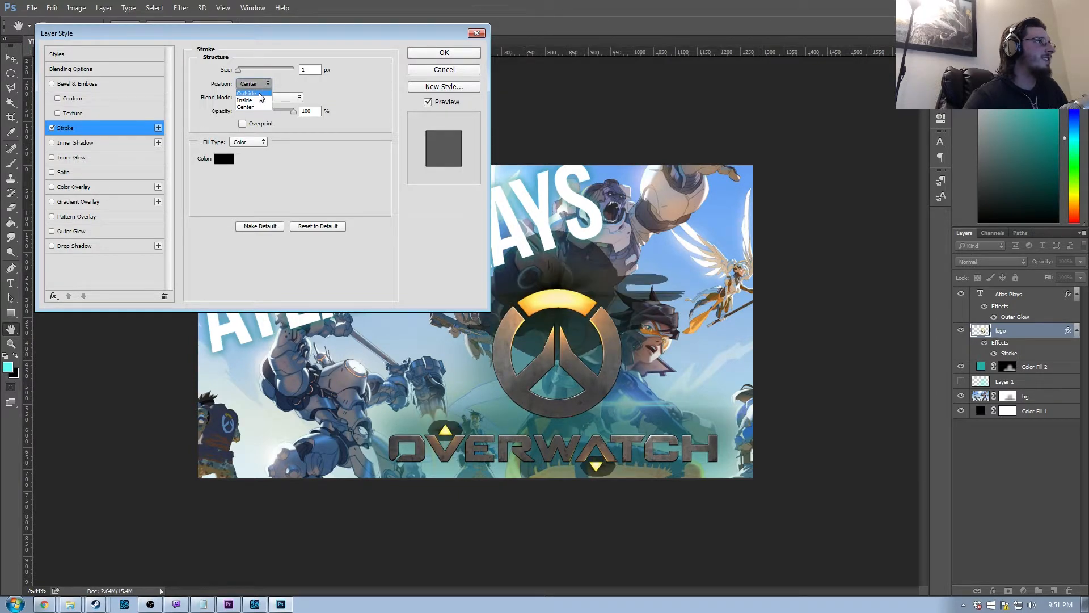
left_click(260, 96)
left_click(277, 99)
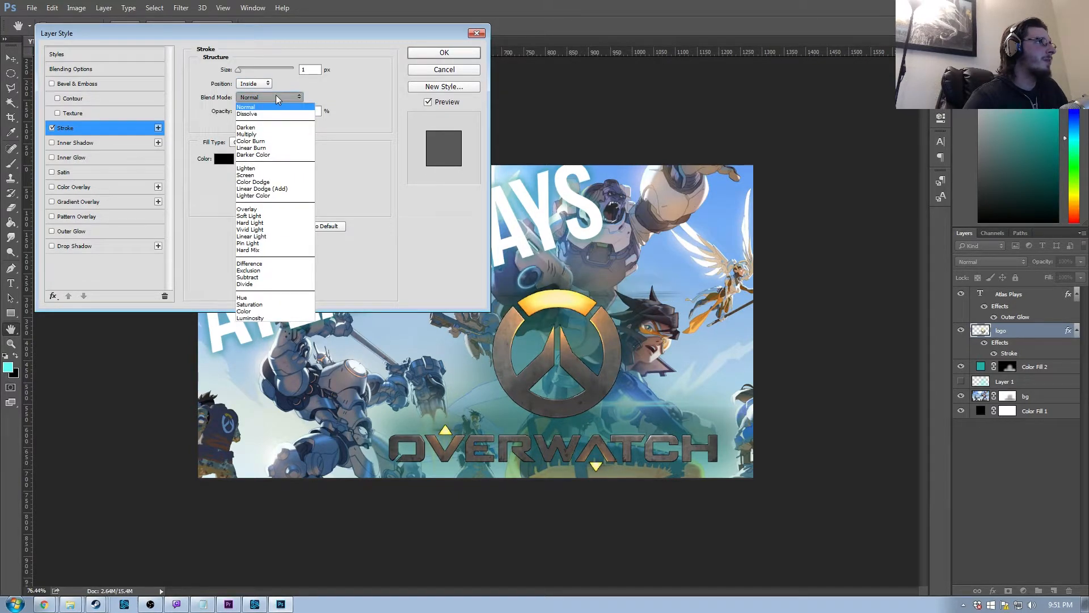
left_click(278, 99)
Reduce the logo stroke's opacity to about 50% and apply the layer style
mouse_move(293, 111)
left_mouse_down()
mouse_move(264, 112)
mouse_move(318, 108)
mouse_move(253, 109)
mouse_move(278, 114)
mouse_move(267, 114)
left_mouse_up()
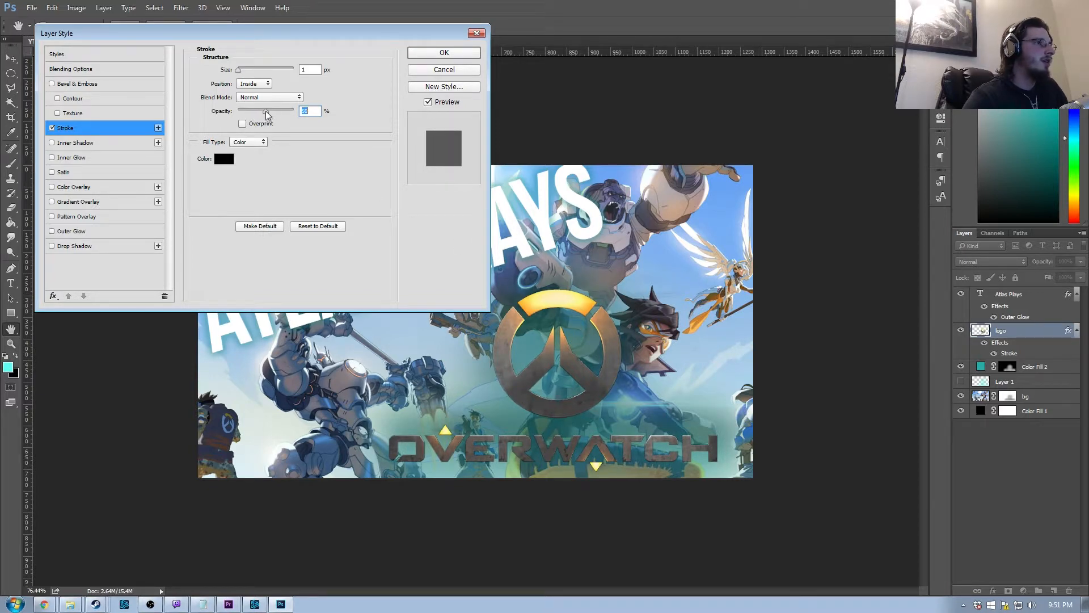
left_click(444, 52)
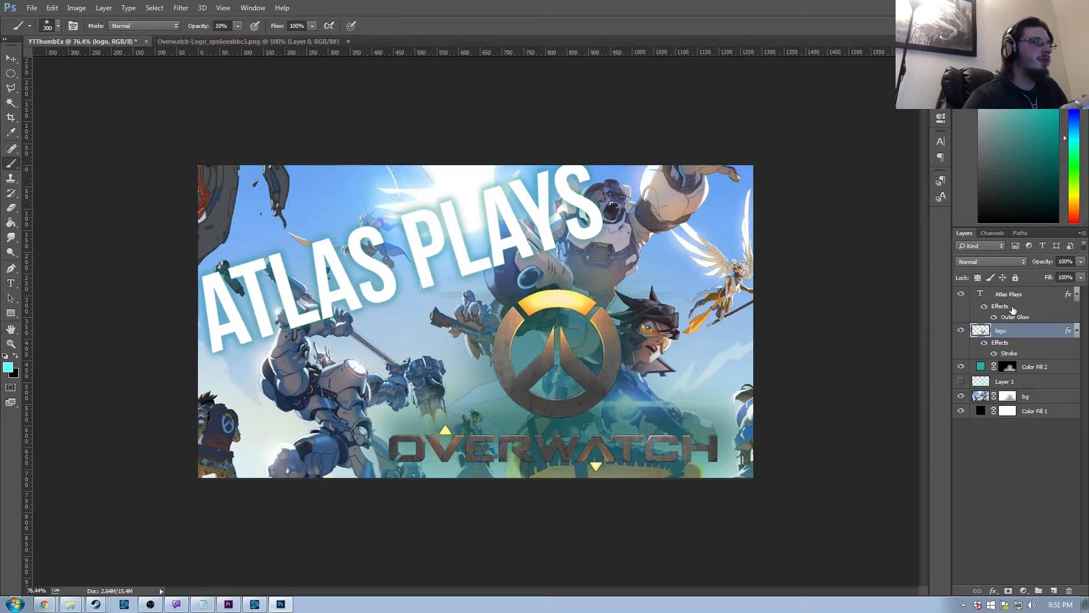
double_click(1024, 348)
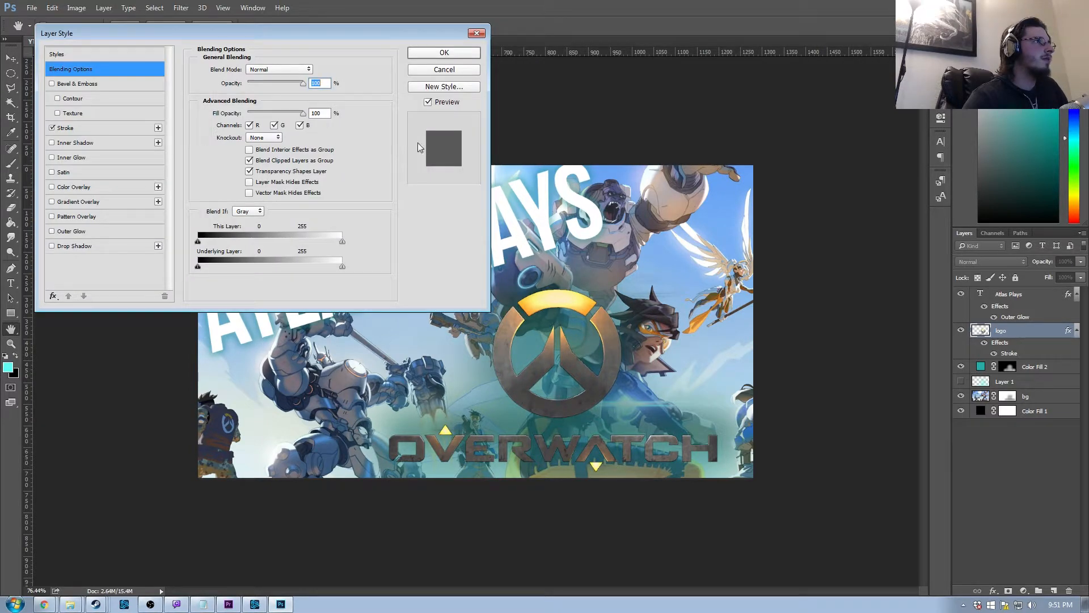
left_click(438, 70)
Add a layer mask to the logo layer and set up a black 150 px brush at 100% opacity
left_click(1009, 592)
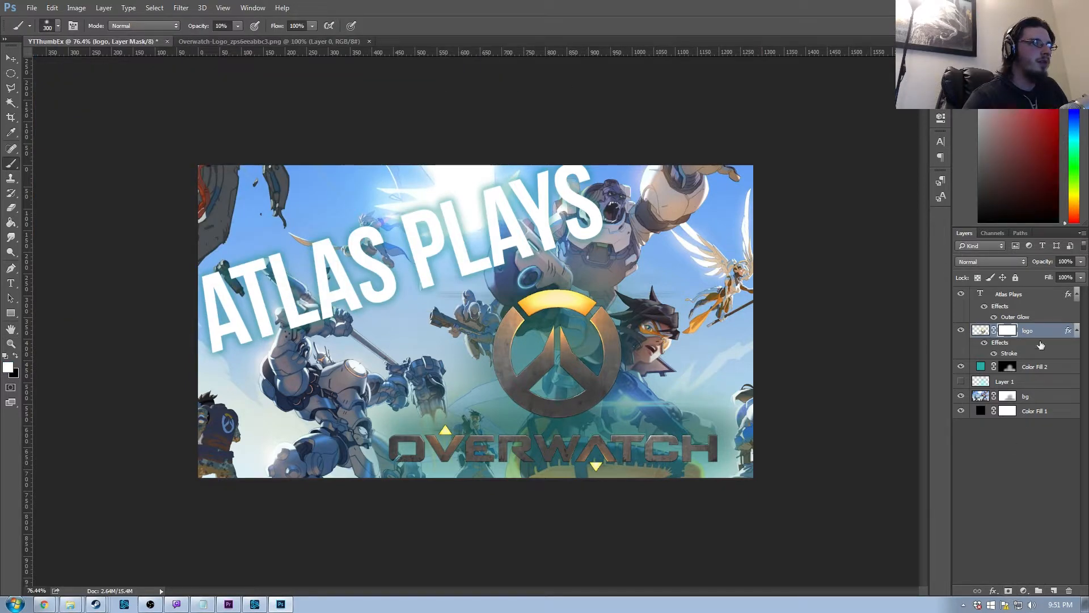
left_click(1013, 334)
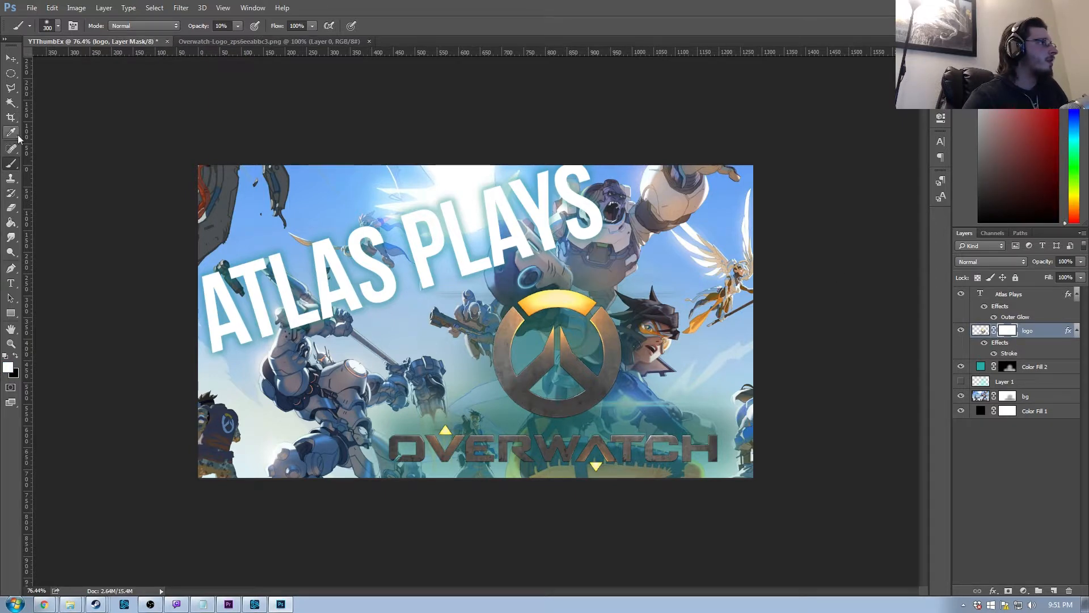
key("x")
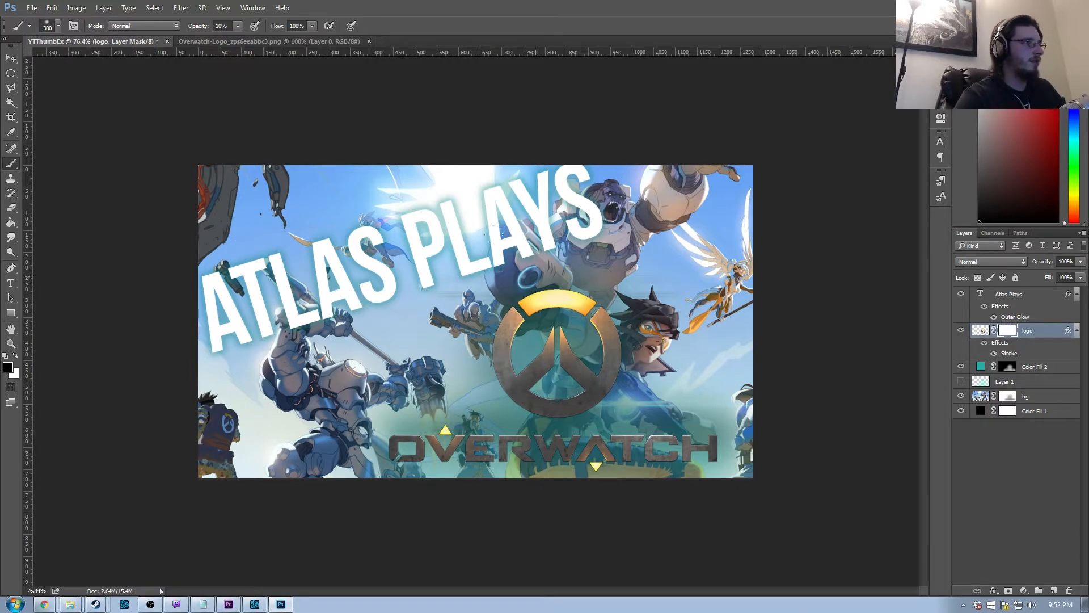
key("bracketleft")
key("bracketleft")
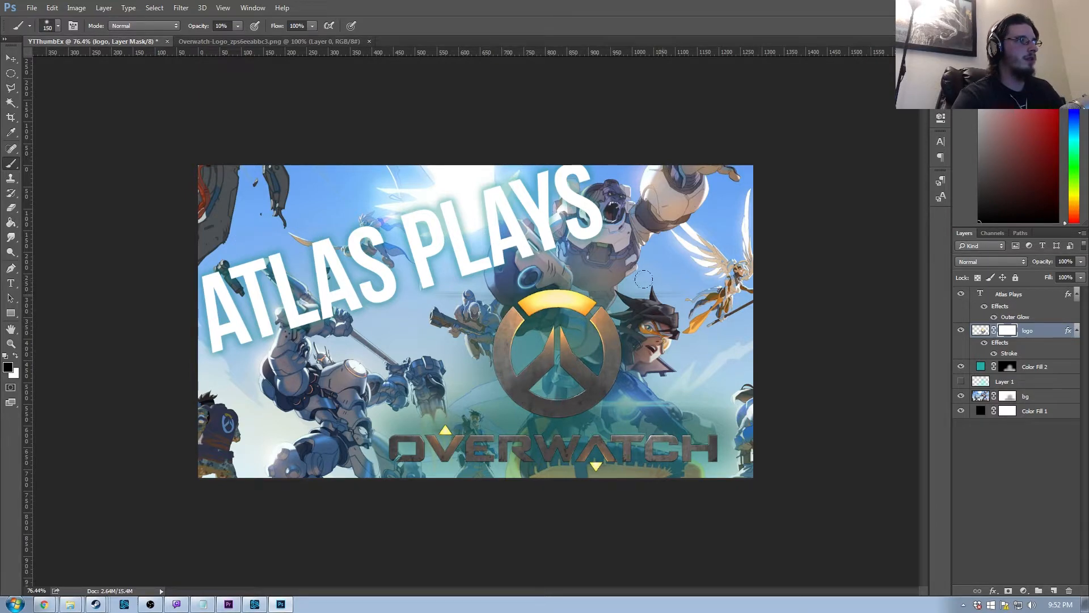
left_click(237, 26)
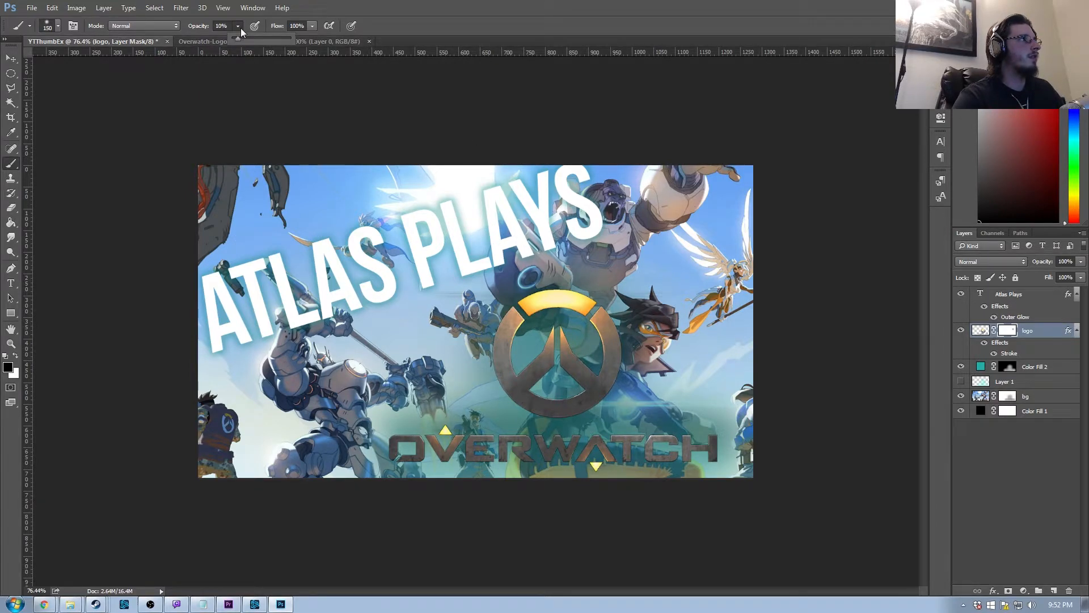
left_click_drag(288, 39, 293, 38)
left_click(238, 26)
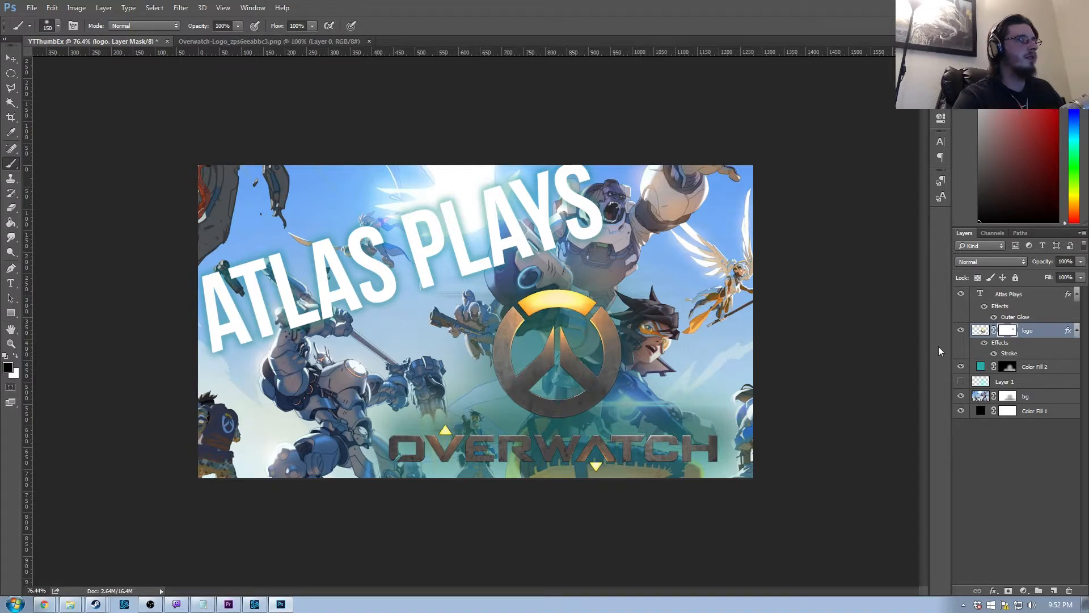
Mask out the faint flare on both sides of the round emblem with black, reducing the brush to 70 px
left_click_drag(629, 290, 616, 299)
key("ctrl+z")
key("bracketleft")
key("bracketleft")
key("bracketleft")
key("bracketleft")
key("bracketleft")
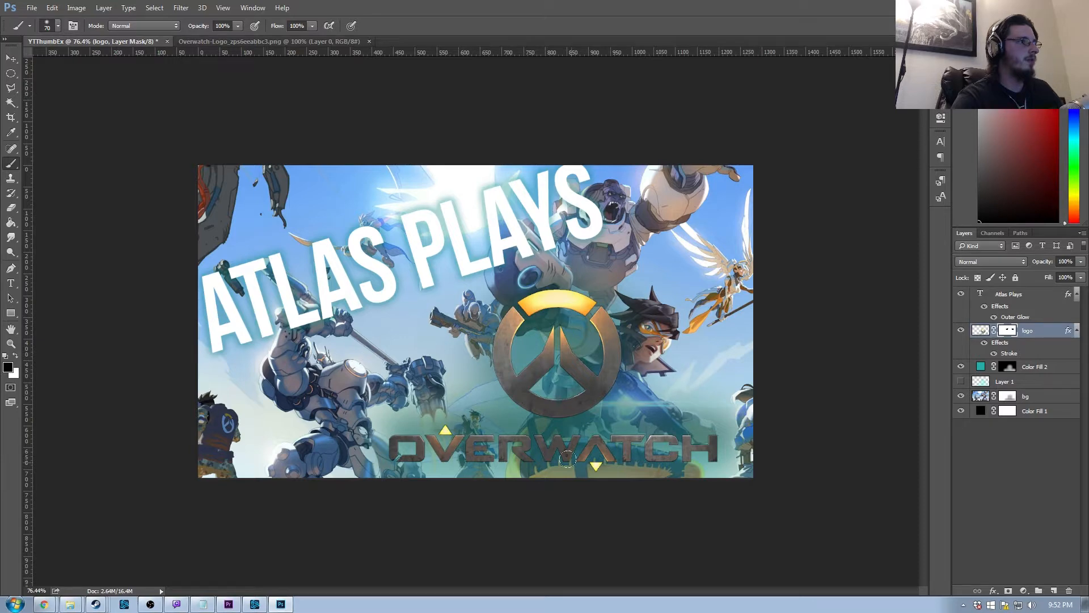
Examine the masked logo up close and at reduced size, toggling its visibility to compare against the background
scroll(628, 271, "up", 5)
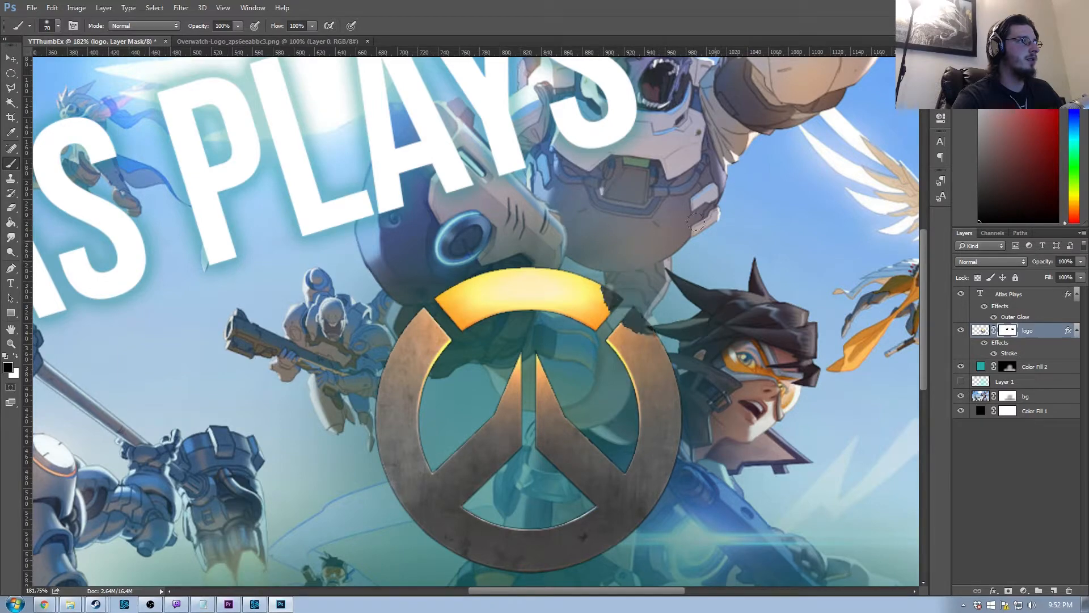
scroll(701, 255, "down", 1)
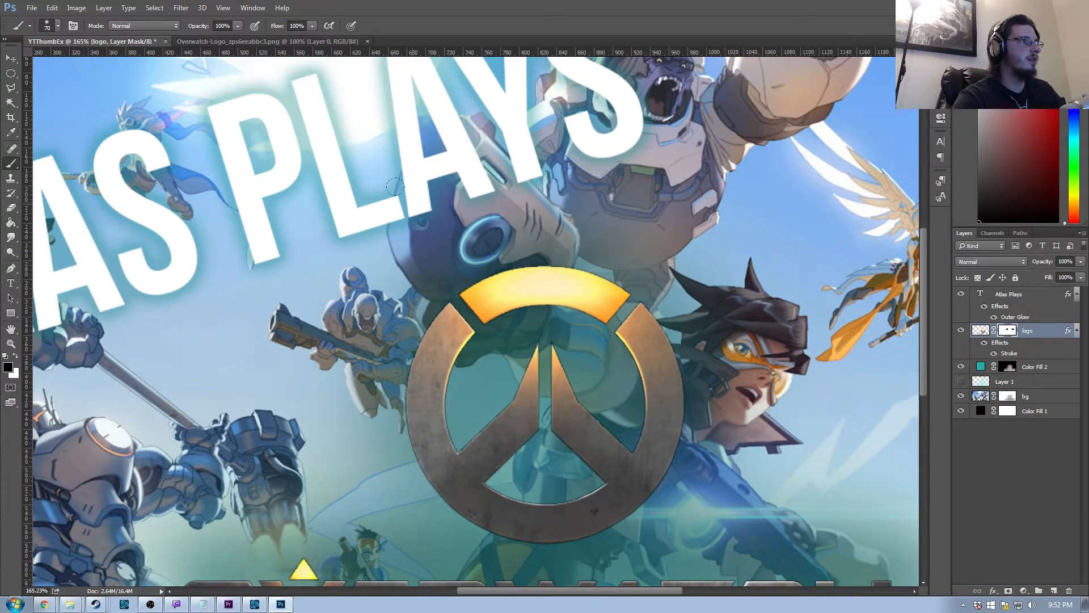
scroll(395, 173, "down", 7)
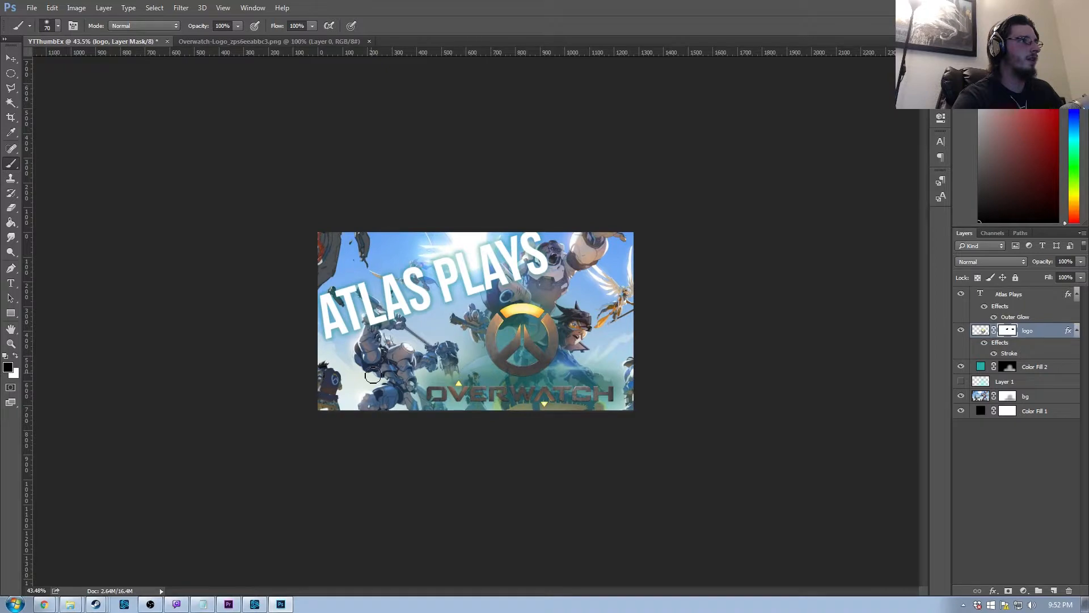
scroll(373, 375, "up", 10)
scroll(620, 404, "down", 8)
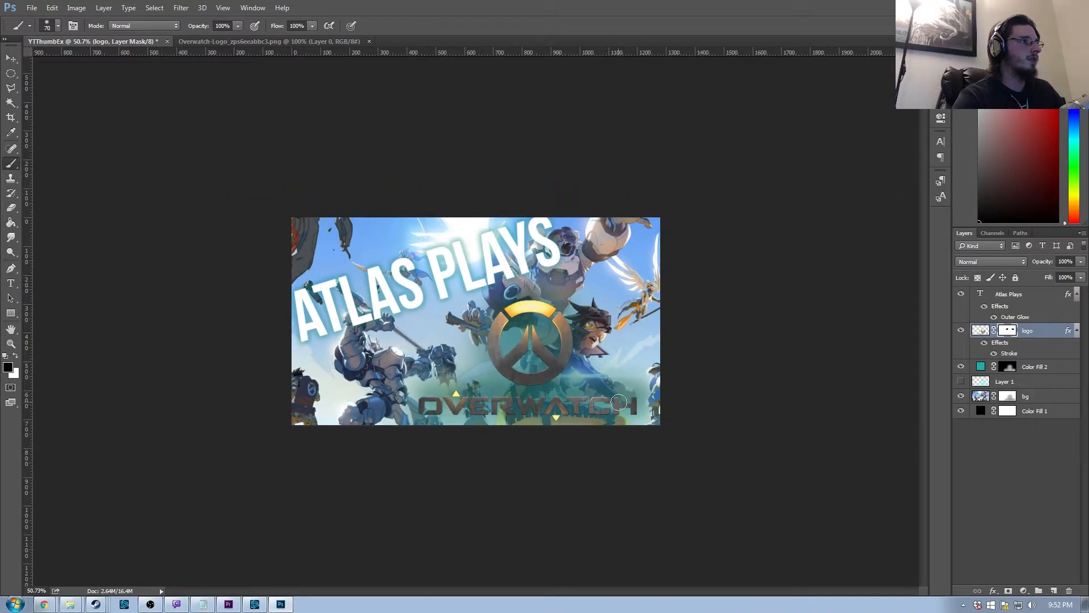
left_click(962, 330)
left_click(962, 330)
left_click(962, 330)
Add a Levels adjustment above the logo layer and clip it so that it affects only the logo
left_click(1022, 261)
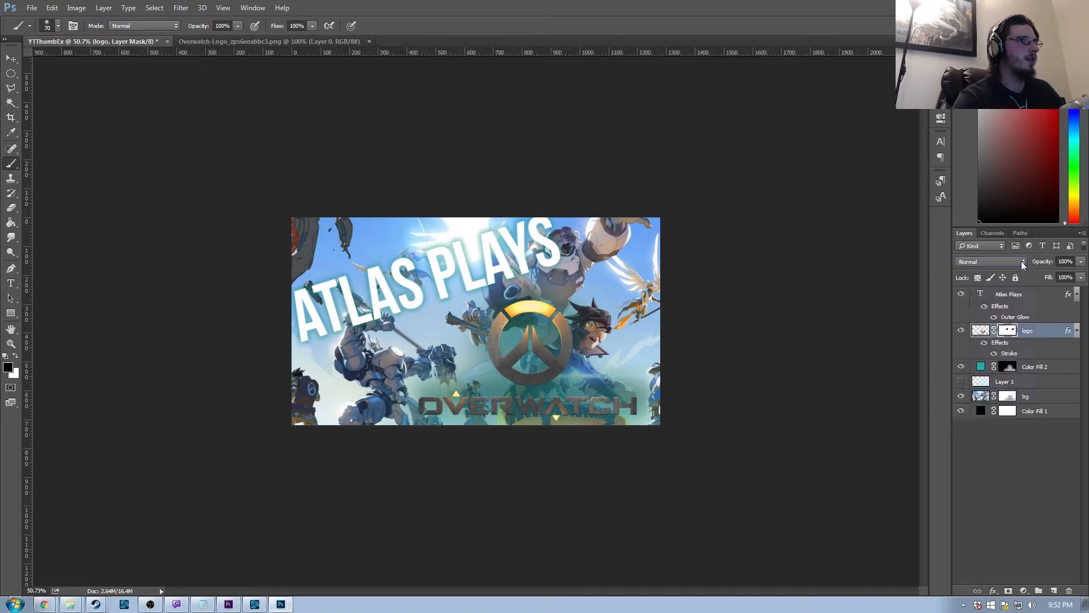
left_click(1021, 262)
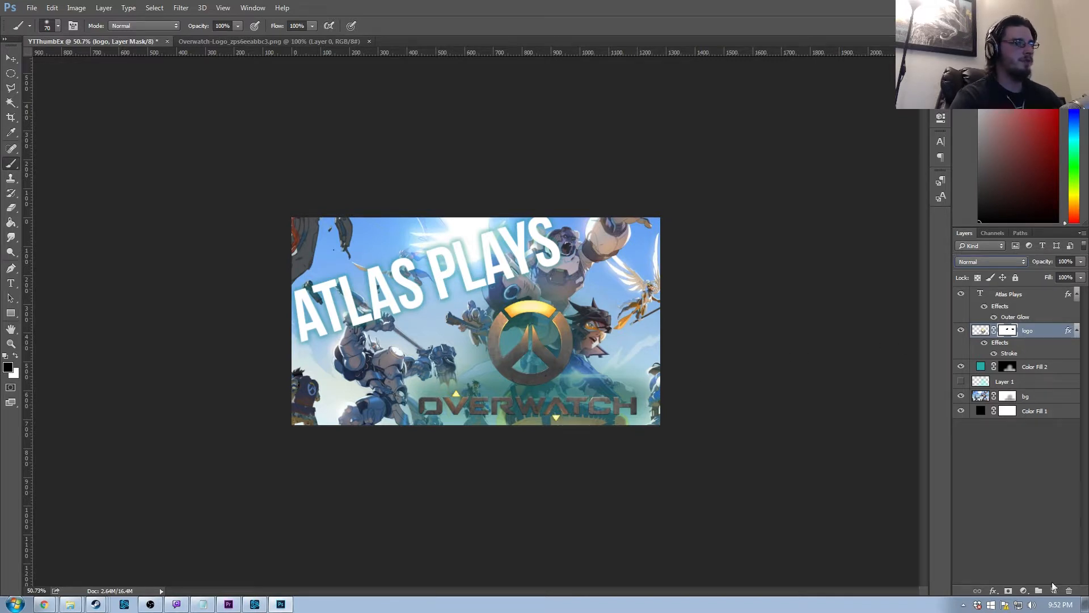
left_click(1024, 590)
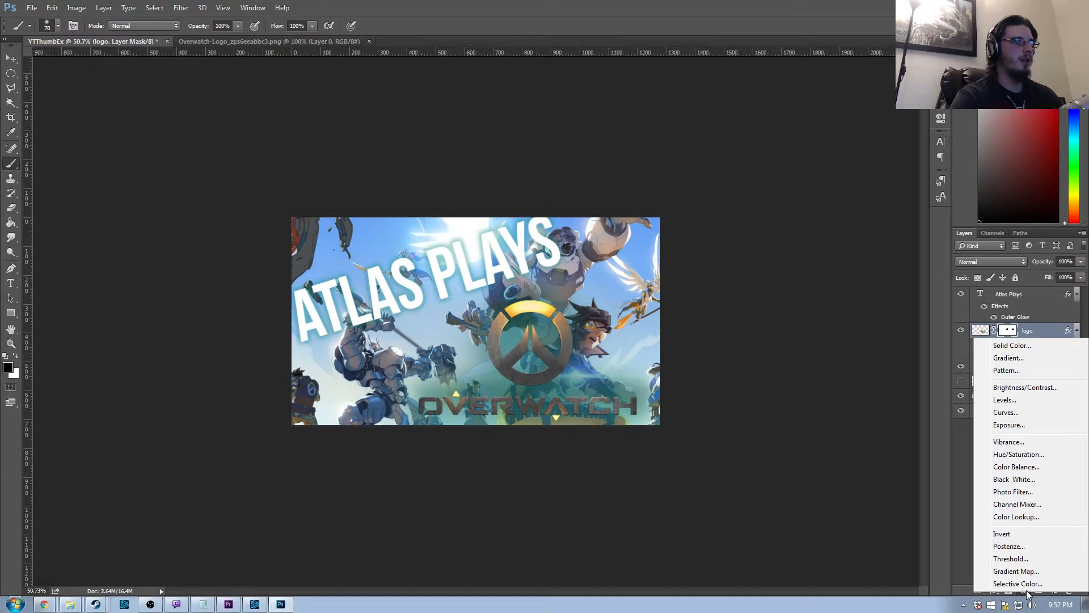
left_click(1025, 400)
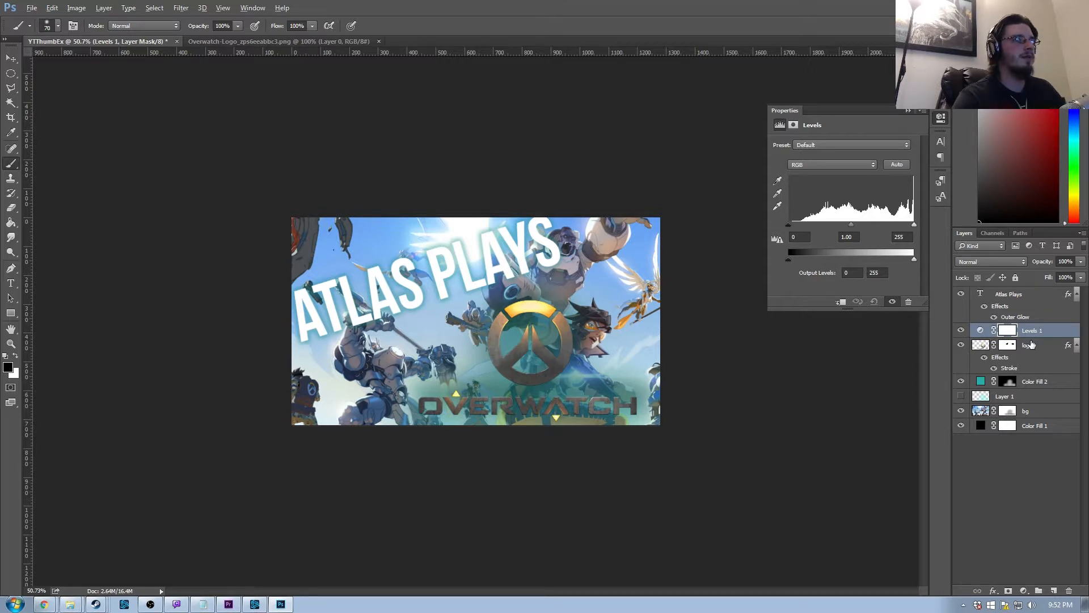
left_click(1037, 337, "alt")
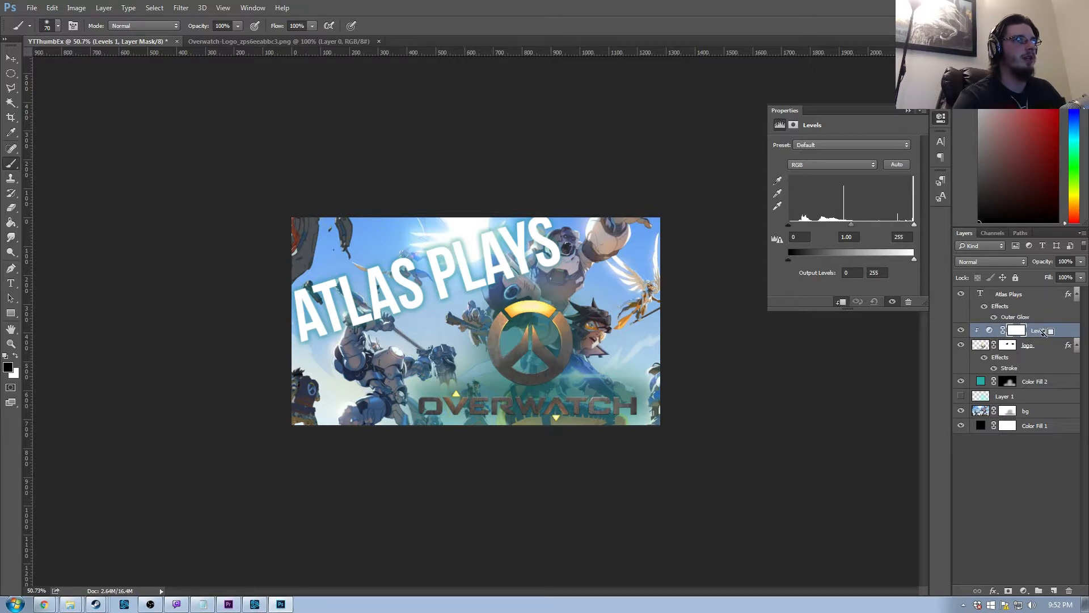
left_click(1041, 337, "alt")
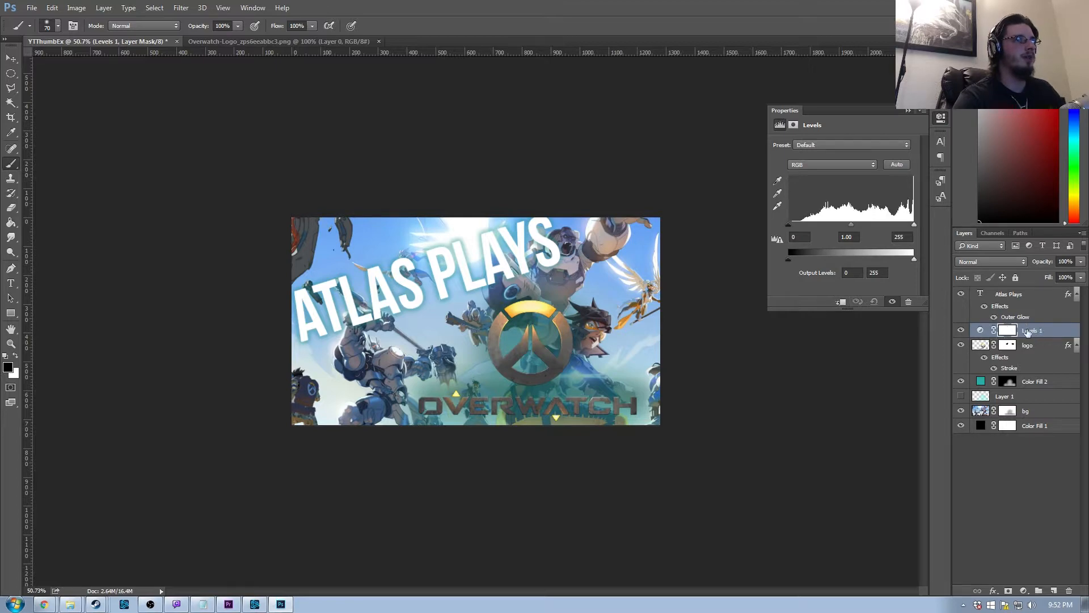
left_click_drag(788, 225, 763, 214)
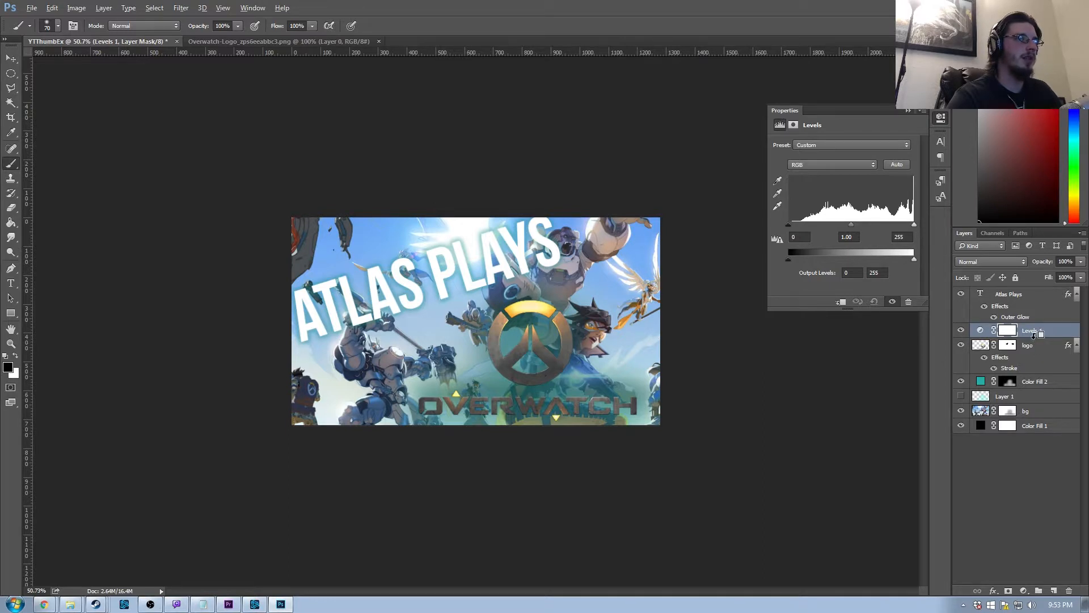
left_click(1034, 335, "alt")
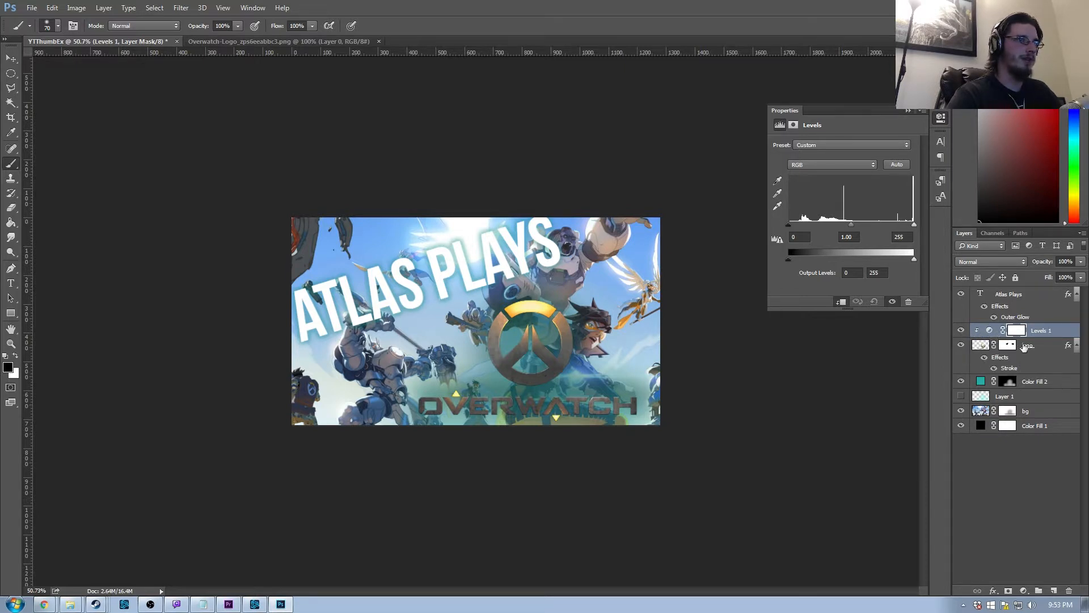
left_click(1053, 347)
left_click(1045, 334)
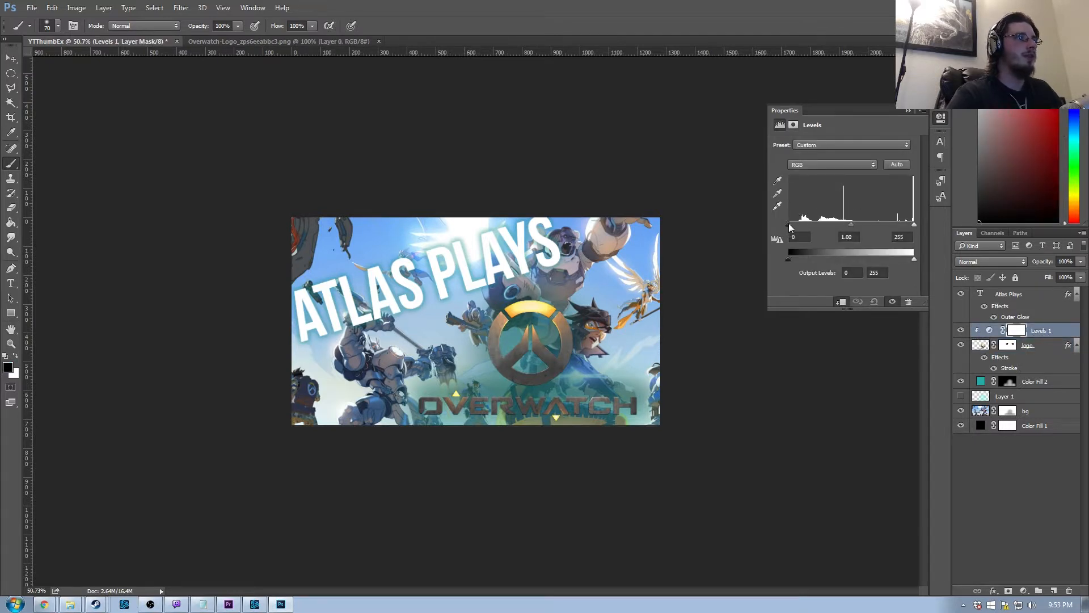
Set the Levels adjustment's black input level to 16 and white input level to 206, brightening the logo
mouse_move(789, 225)
left_mouse_down()
mouse_move(841, 227)
mouse_move(756, 234)
mouse_move(834, 227)
mouse_move(771, 223)
left_mouse_up()
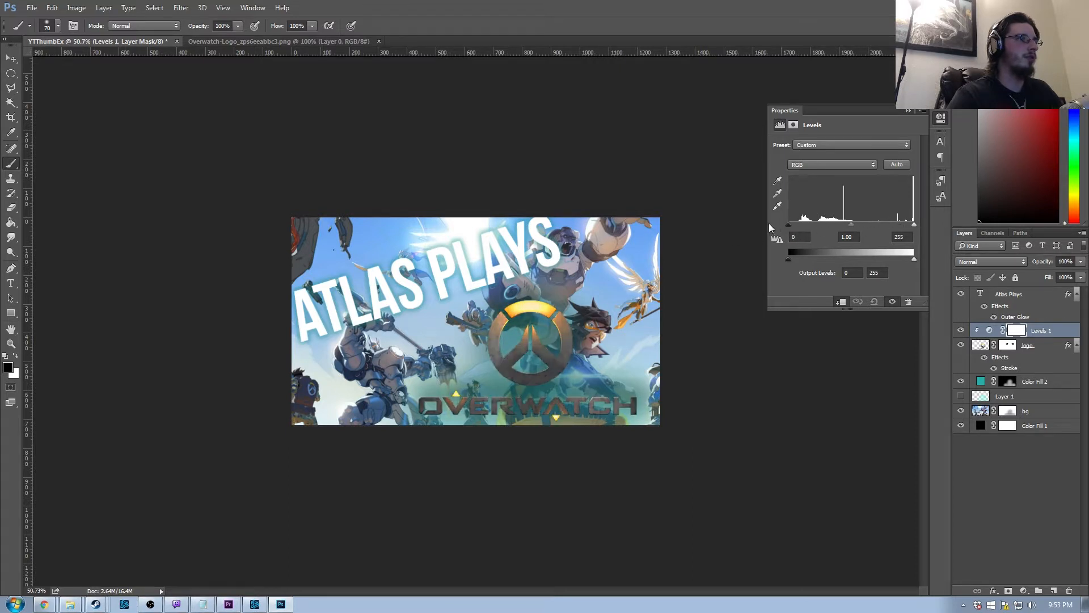
mouse_move(914, 226)
left_mouse_down()
mouse_move(768, 226)
mouse_move(914, 226)
left_mouse_up()
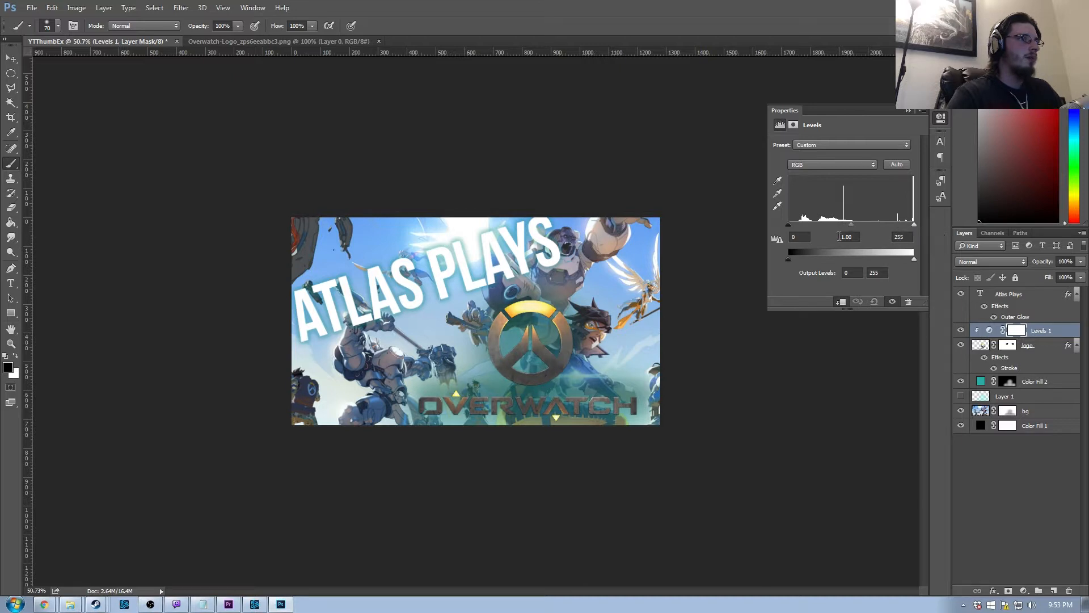
left_click_drag(789, 225, 802, 226)
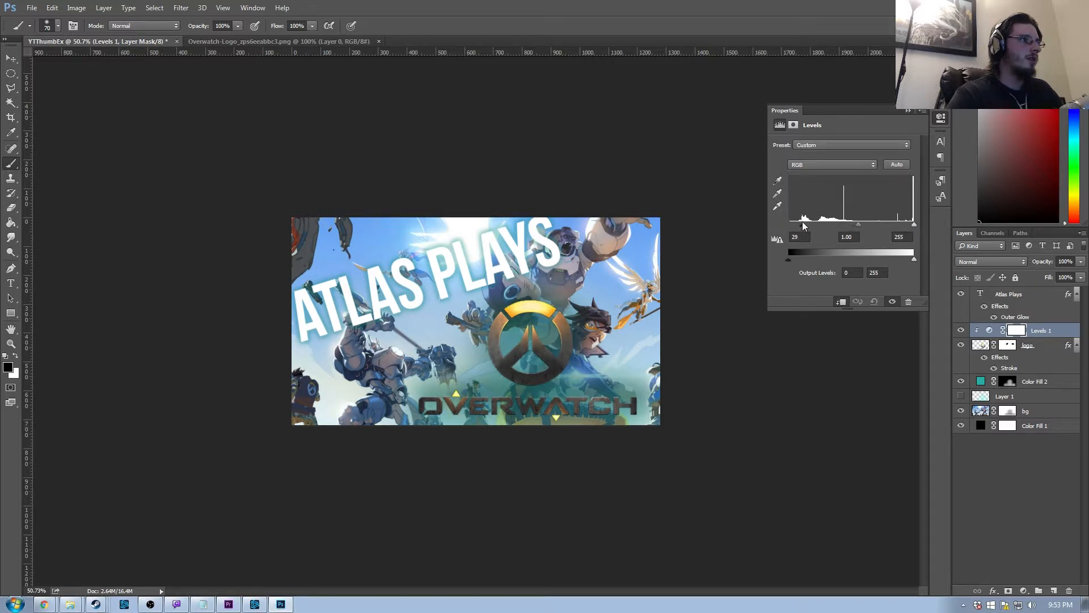
mouse_move(914, 225)
left_mouse_down()
mouse_move(885, 225)
mouse_move(922, 225)
left_mouse_up()
left_click_drag(804, 226, 786, 226)
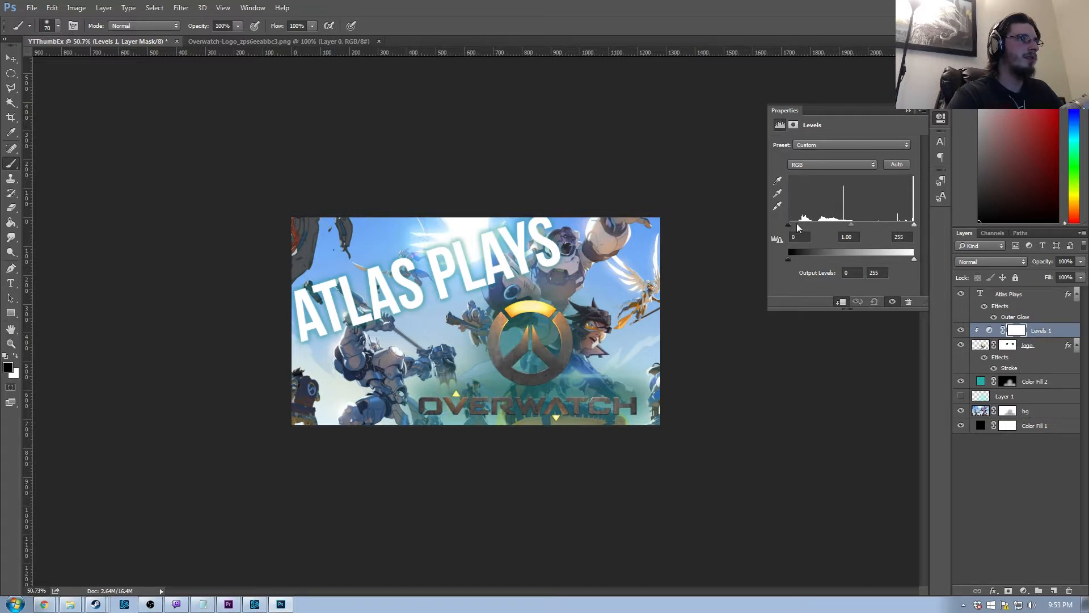
left_click_drag(789, 225, 798, 227)
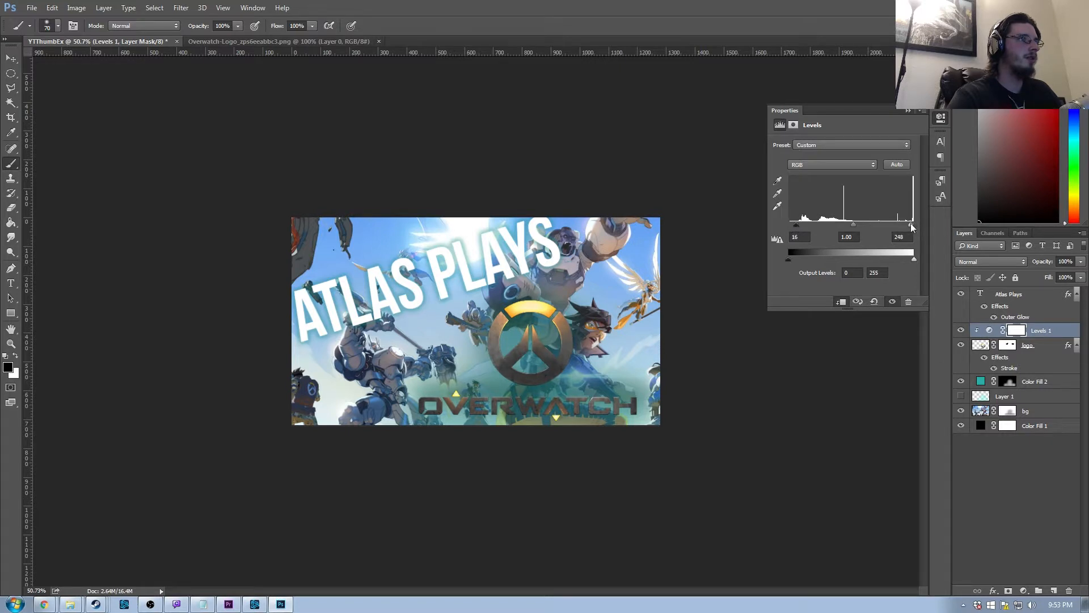
left_click_drag(911, 227, 896, 227)
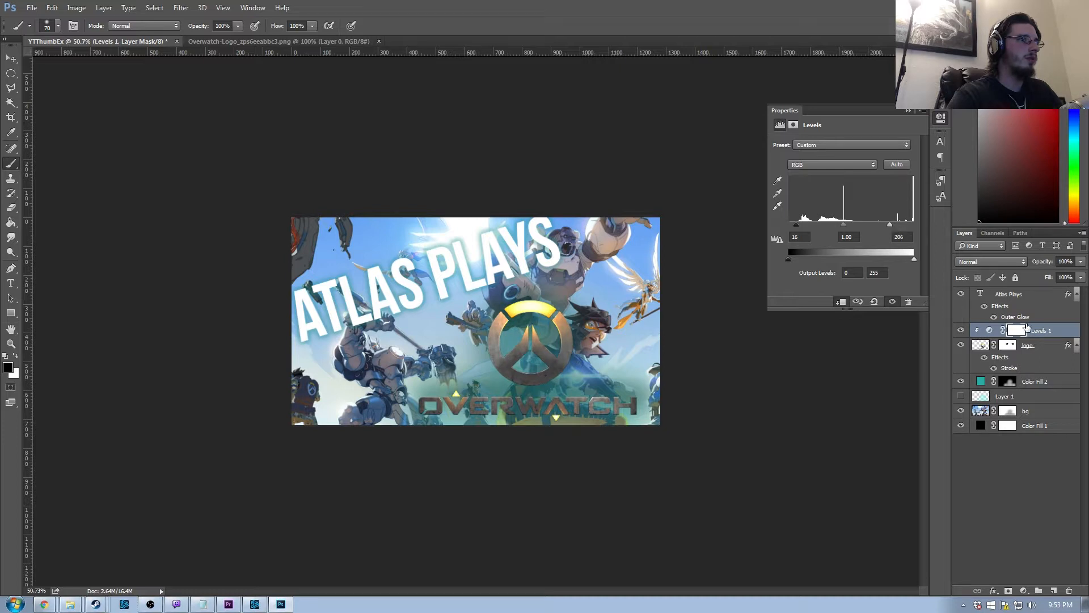
Raise the Levels black input to 30 and compare the logo with the adjustment on and off, leaving it on
left_click(960, 330)
left_click(961, 330)
left_click(961, 331)
left_click(960, 330)
left_click(961, 330)
left_click(961, 330)
left_click(960, 330)
left_click(961, 330)
left_click(961, 330)
left_click(960, 331)
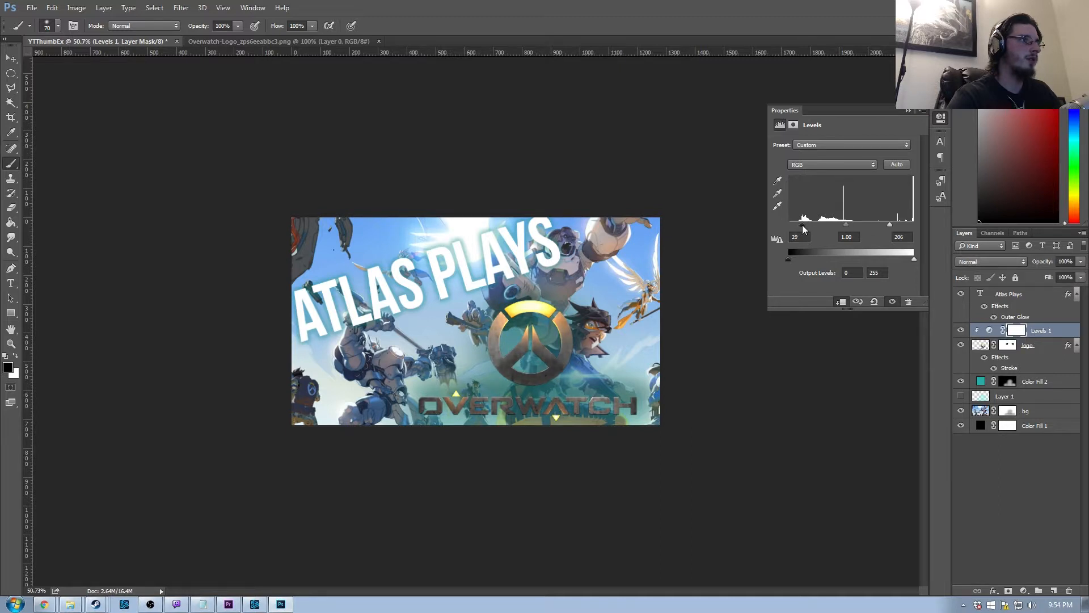
left_click(960, 330)
left_click(961, 330)
left_click(960, 331)
left_click(961, 330)
left_click(961, 330)
left_click(960, 330)
left_click(961, 330)
left_click(961, 330)
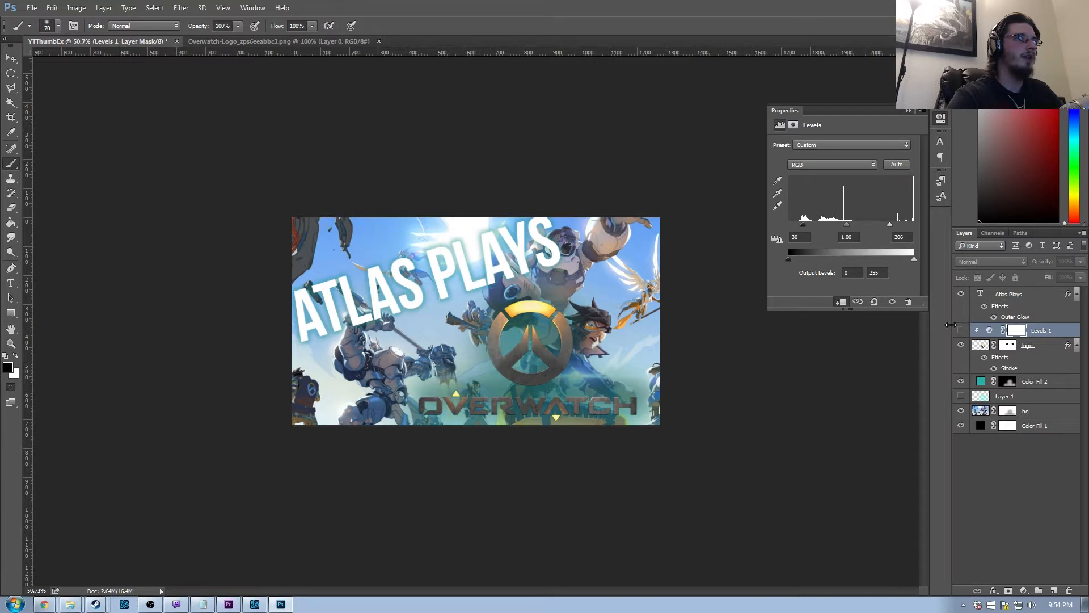
left_click(960, 332)
left_click(960, 331)
left_click(961, 331)
left_click(960, 330)
left_click(960, 330)
left_click(960, 330)
left_click(960, 330)
left_click(960, 331)
left_click(960, 331)
left_click(960, 330)
left_click(960, 330)
left_click(960, 330)
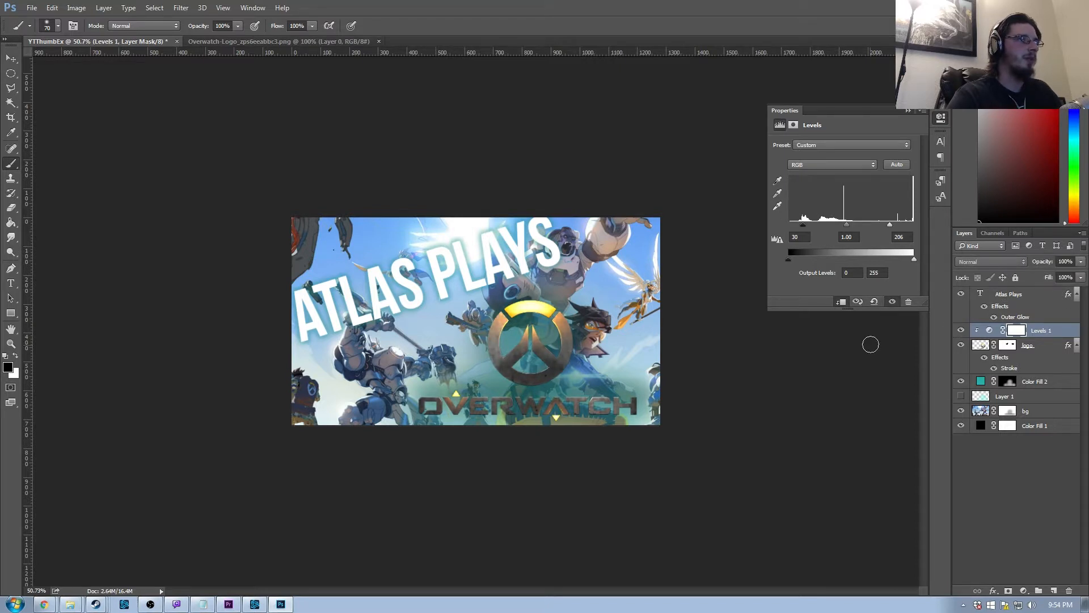
Collapse the Levels properties and examine the thumbnail at reduced and enlarged sizes
scroll(649, 378, "down", 3)
scroll(649, 378, "down", 2)
scroll(635, 380, "up", 4)
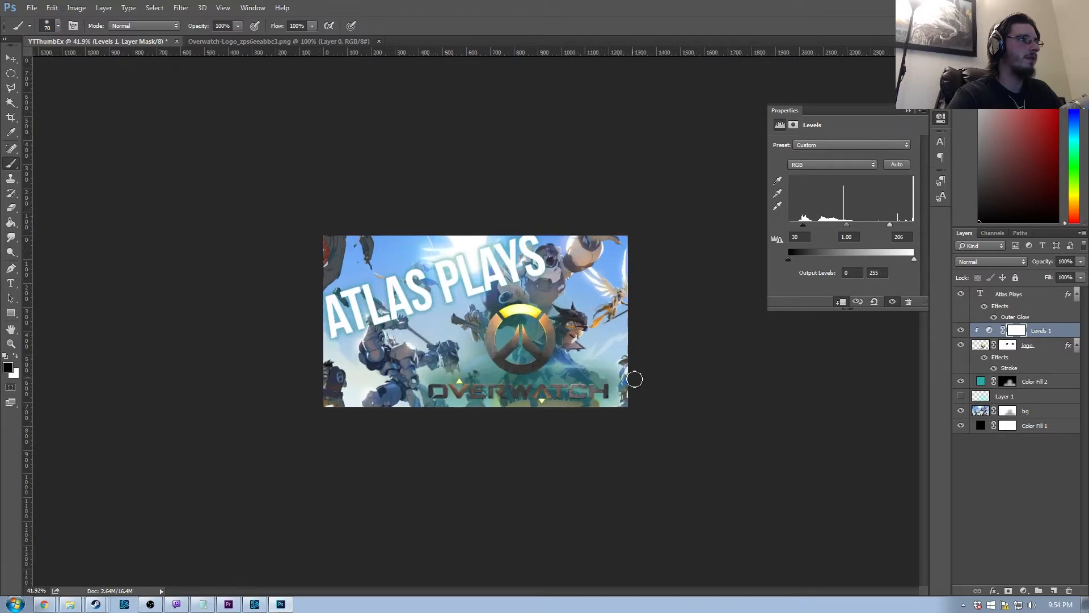
left_click(908, 110)
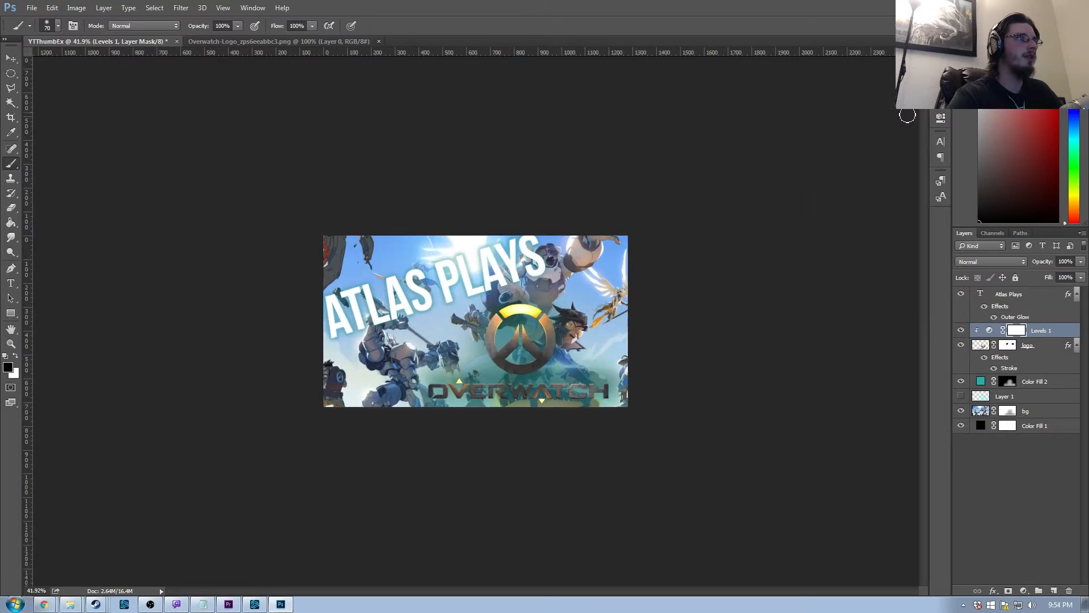
scroll(588, 326, "down", 2)
scroll(479, 378, "up", 5)
scroll(479, 378, "up", 1)
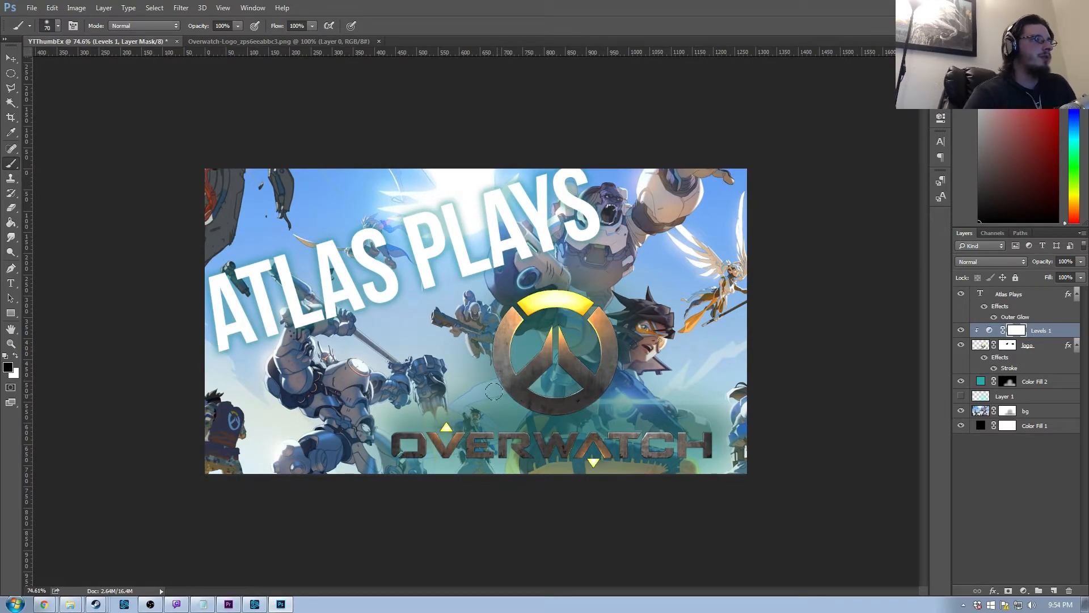
left_click(38, 9)
left_click(38, 9)
left_click(38, 9)
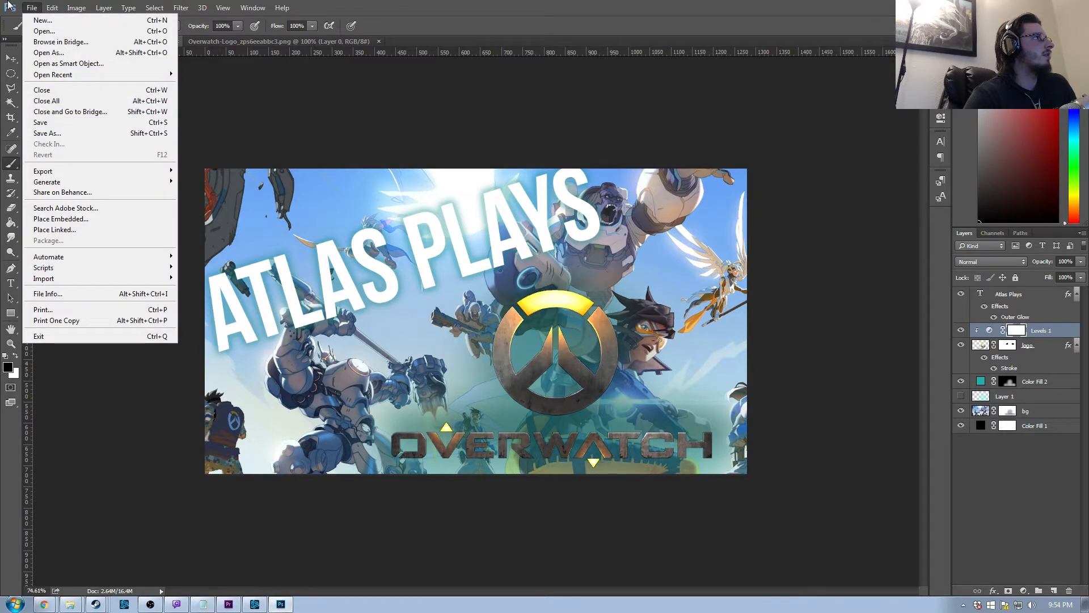
left_click(535, 157)
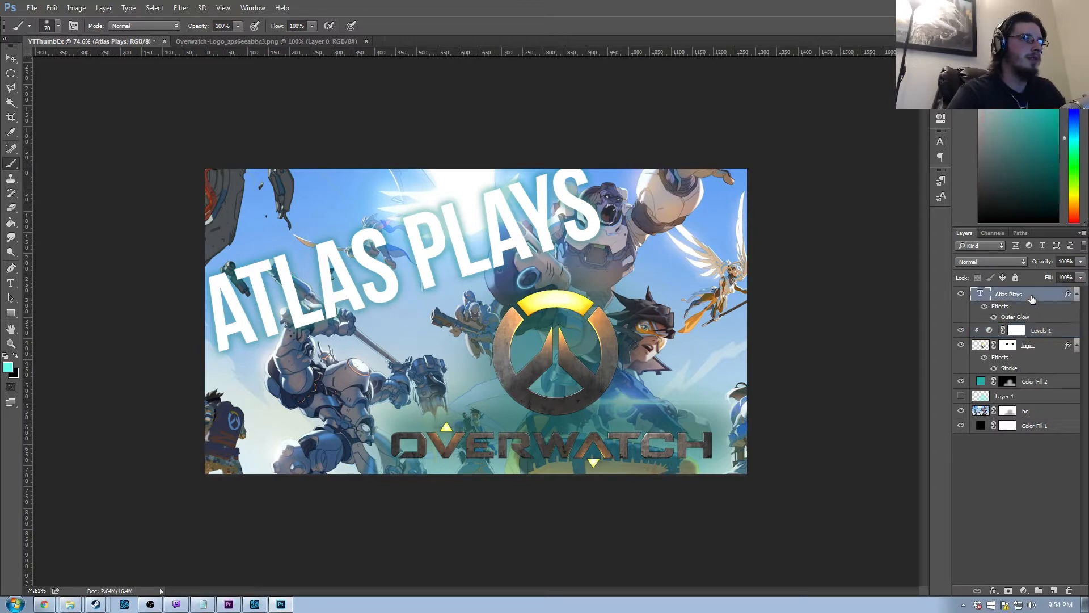
left_click(1033, 426, "shift")
left_click(961, 426)
left_click(961, 426)
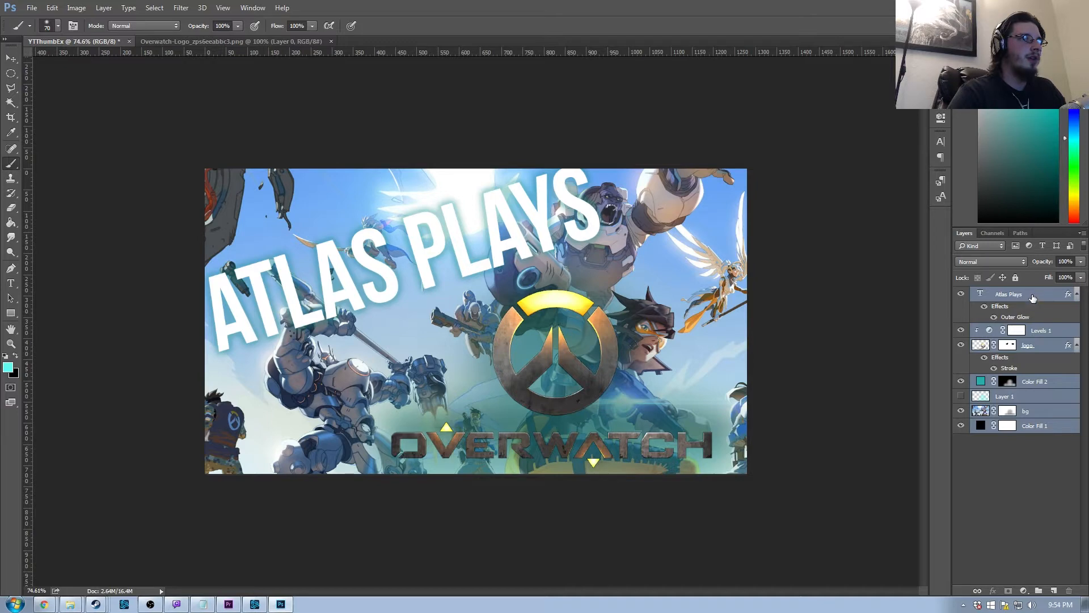
Disable the layer mask on the bg layer and check the thumbnail at a small size
left_click(1010, 415)
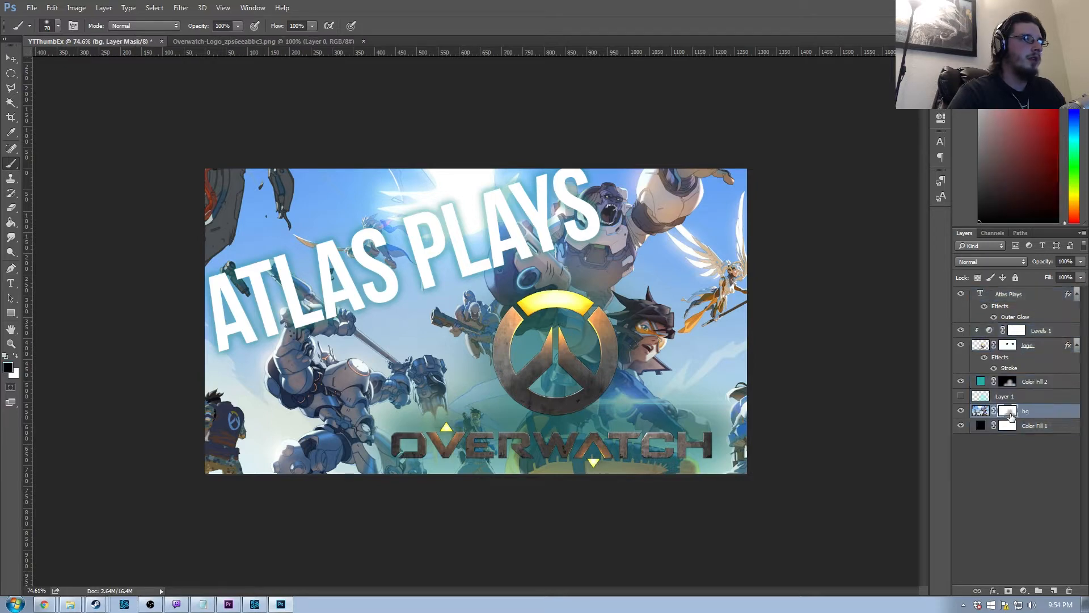
right_click(1011, 417)
left_click(1002, 423)
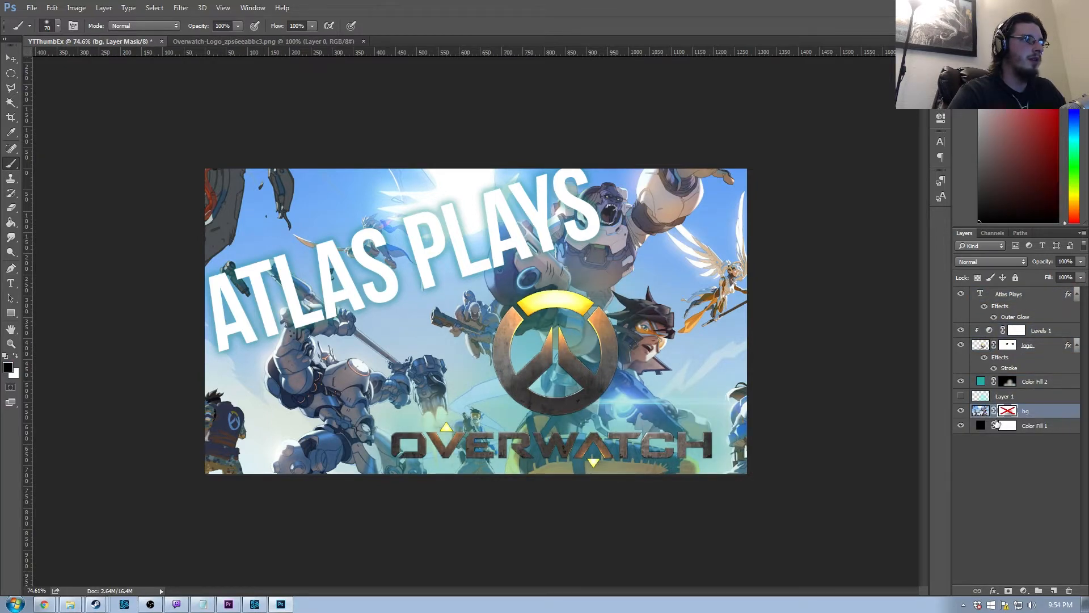
left_click(962, 413)
left_click(962, 413)
scroll(776, 360, "down", 5)
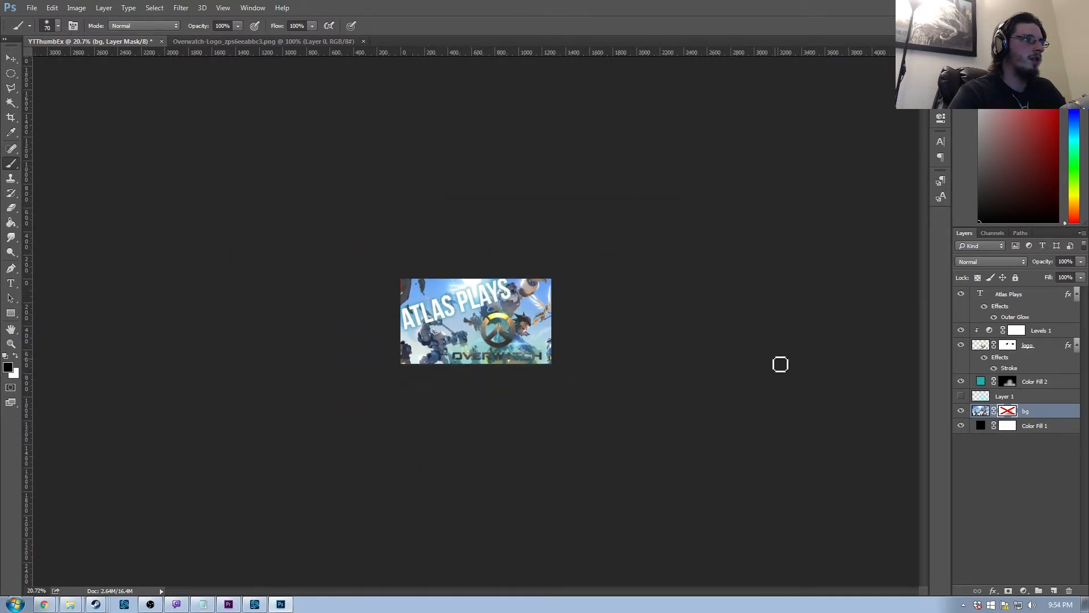
scroll(781, 365, "up", 4)
left_click(961, 295)
left_click(962, 295)
Compare the thumbnail with the bg layer's mask enabled and disabled, leave it disabled, and examine the logo's readability at a small size
right_click(1002, 413)
left_click(999, 421)
right_click(1008, 413)
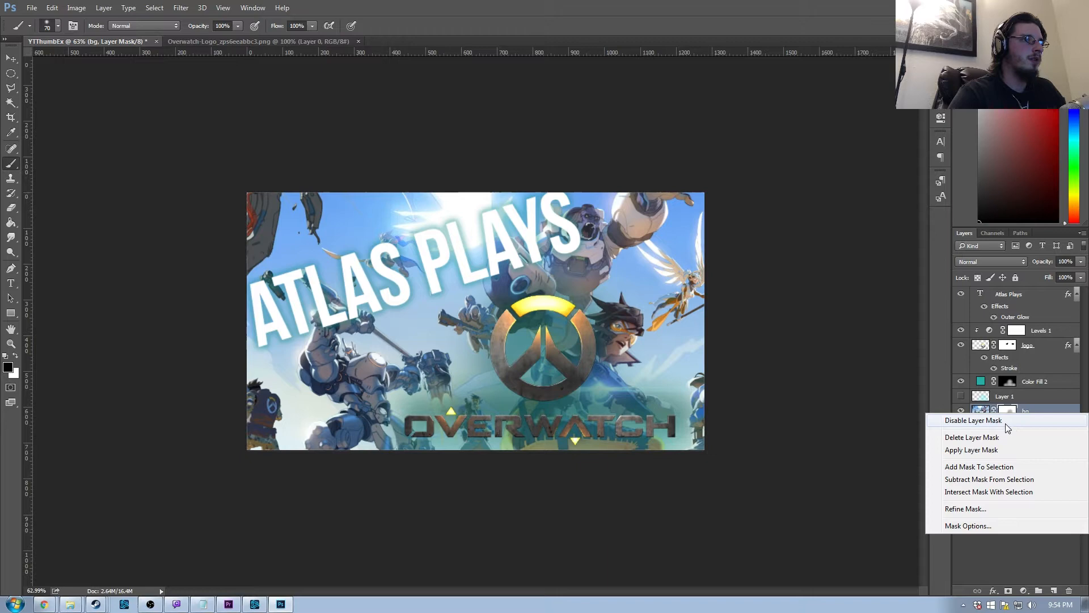
left_click(1008, 425)
right_click(1013, 415)
left_click(998, 421)
right_click(1012, 417)
left_click(1010, 421)
scroll(676, 396, "down", 5)
scroll(604, 390, "down", 1)
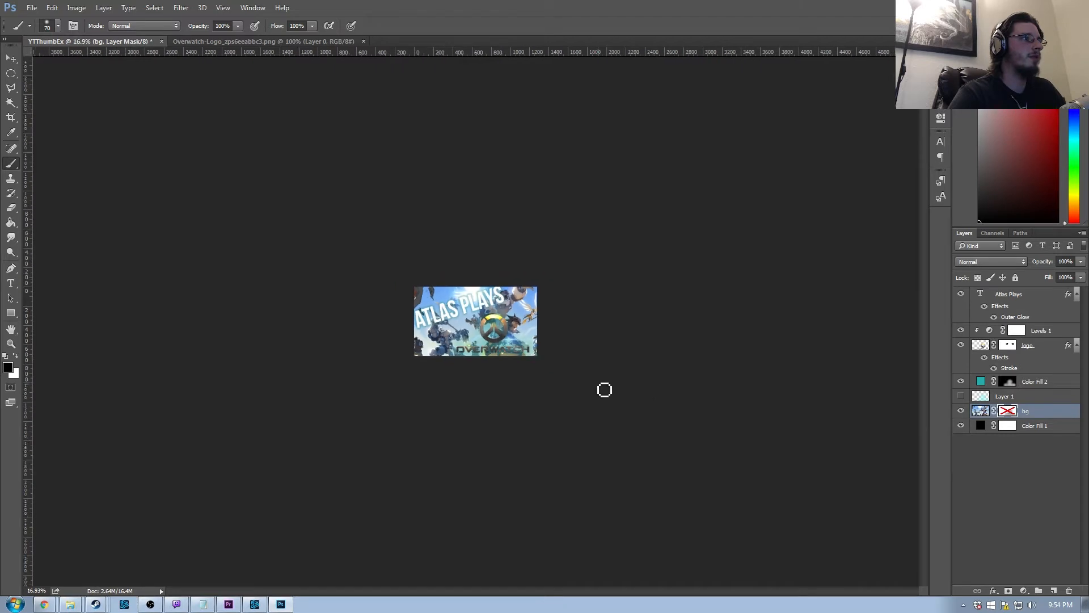
scroll(514, 342, "up", 10)
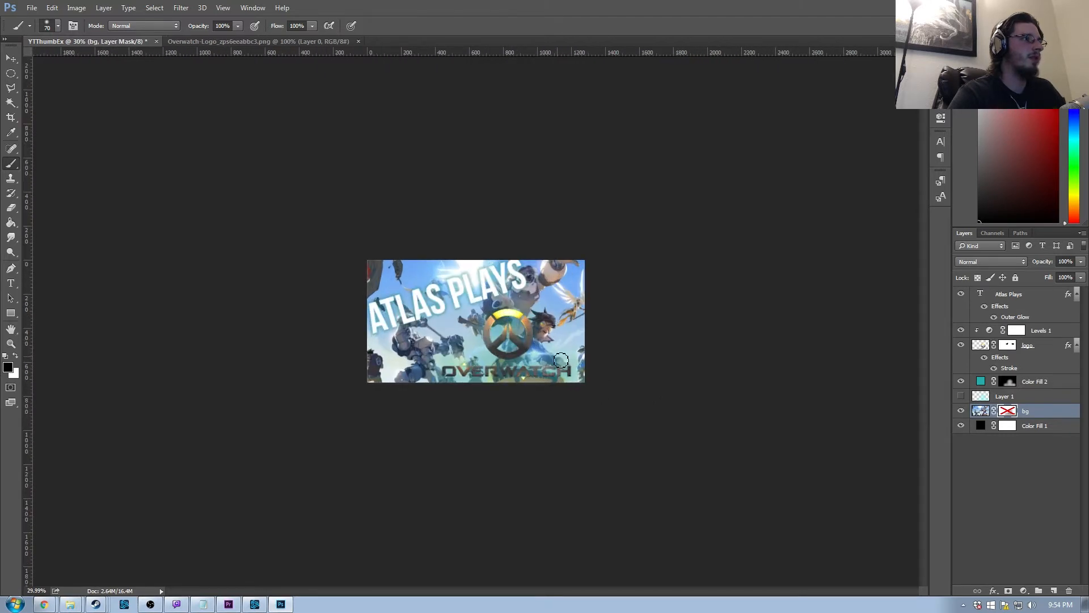
scroll(573, 332, "up", 5)
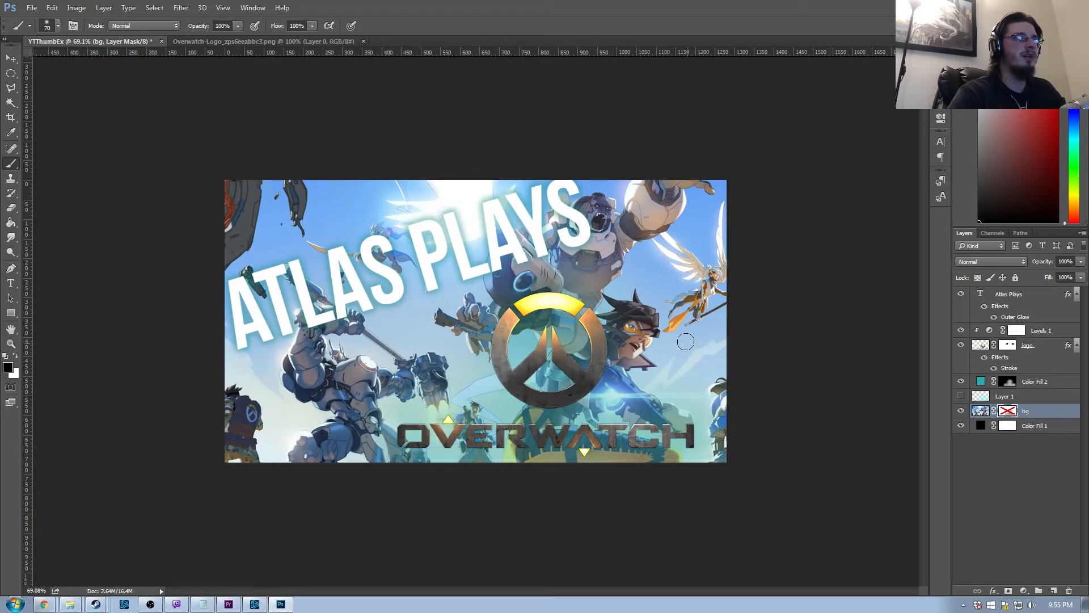
Put all layers from Atlas Plays down to Color Fill 1 into a group named Overwatch and leave it collapsed
left_click(1016, 294)
left_click(1028, 426, "shift")
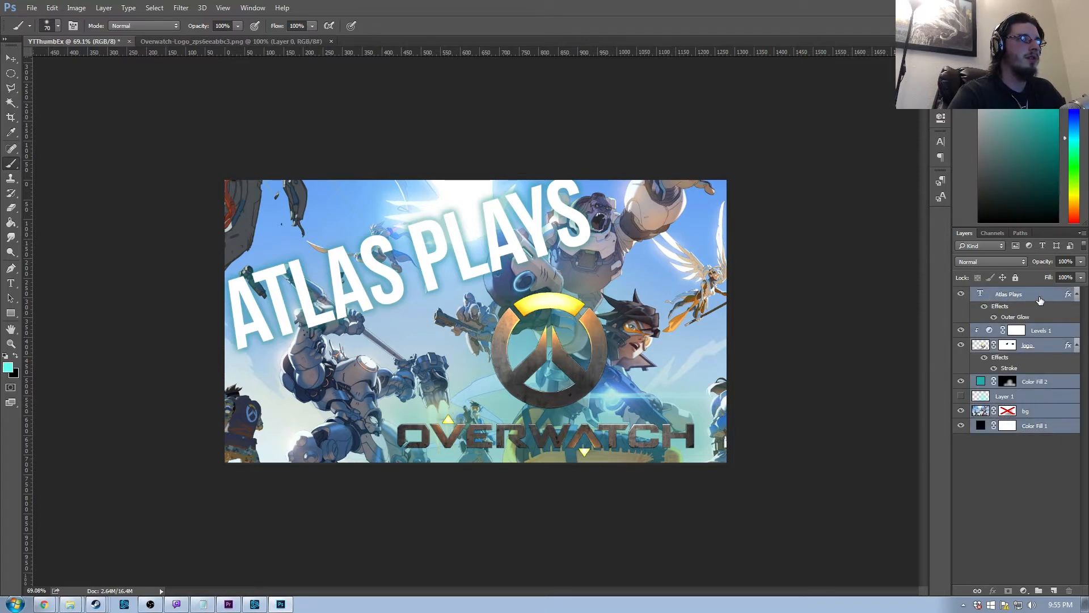
left_click_drag(1040, 300, 1006, 300)
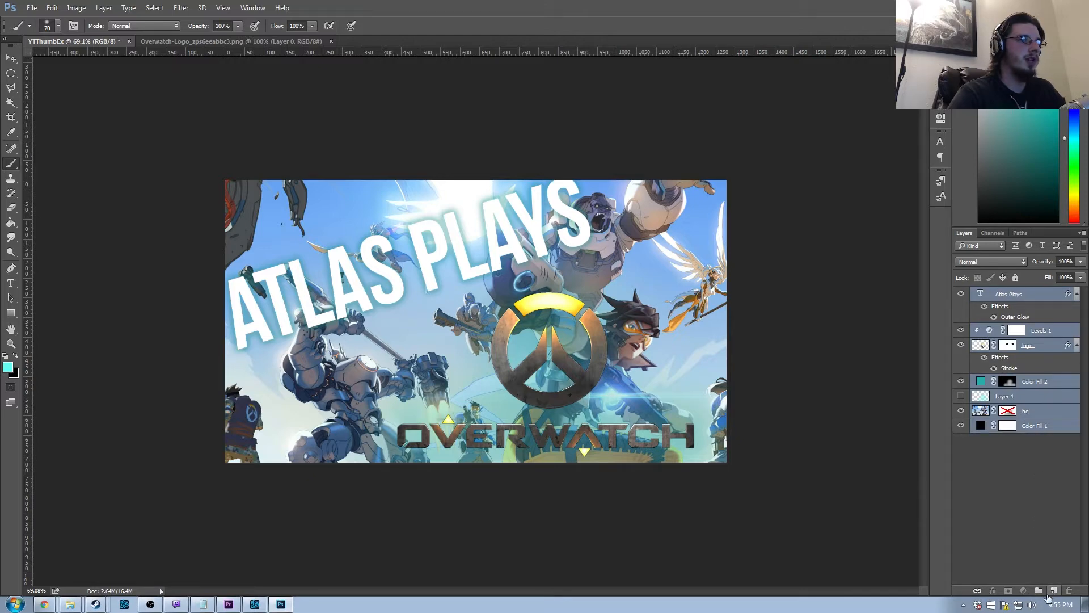
left_click_drag(1036, 295, 1039, 591)
double_click(1015, 294)
type("Overwatch")
key("Return")
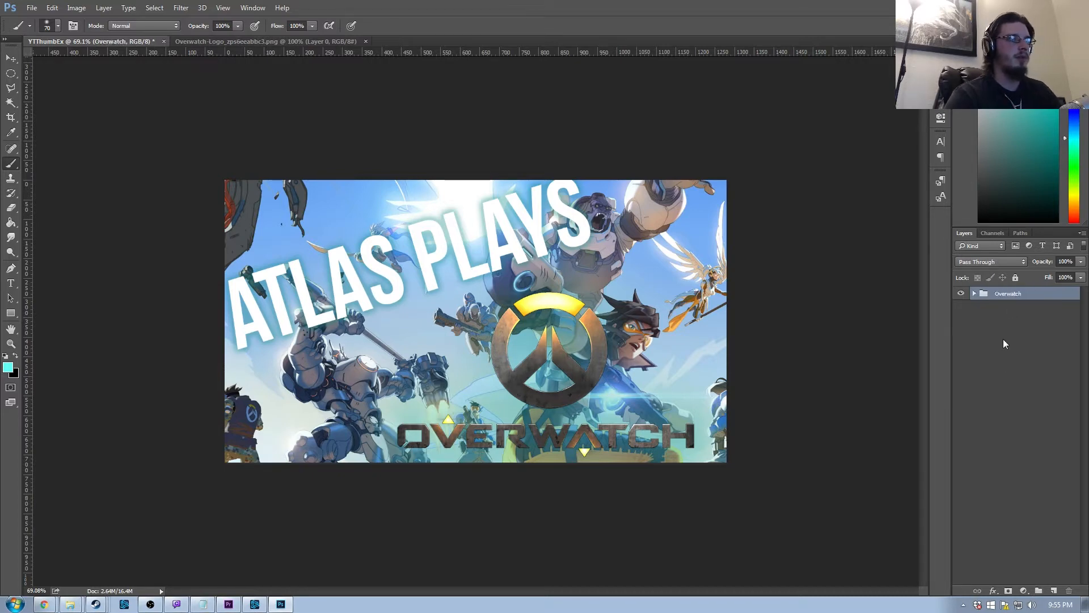
left_click(973, 292)
left_click(973, 293)
left_click(973, 293)
left_click(974, 292)
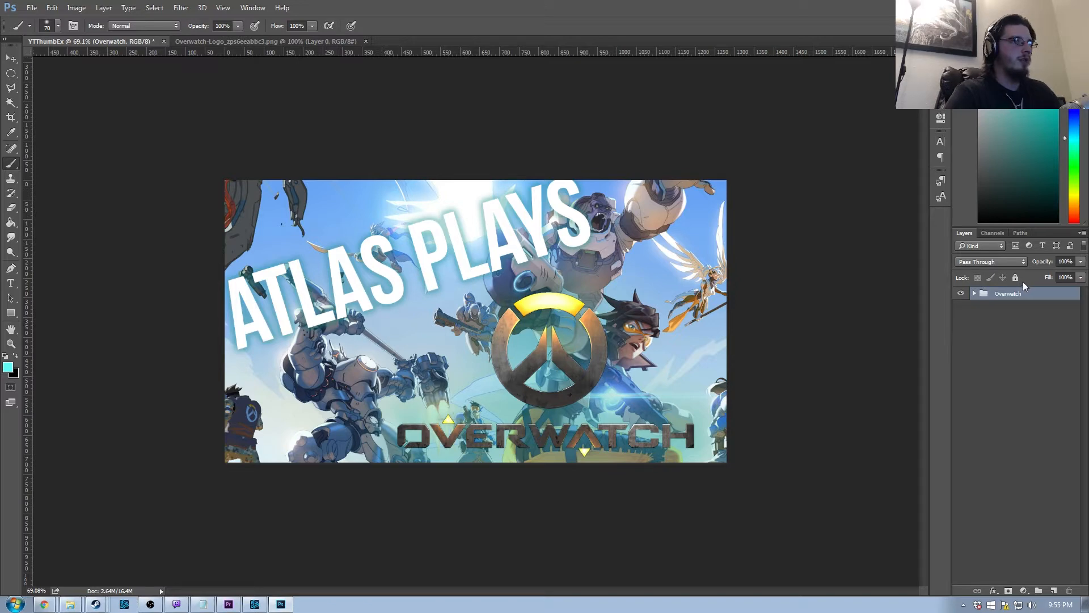
Duplicate the Overwatch group and rename the copy as Eldritch
key("ctrl+j")
left_click(1032, 307)
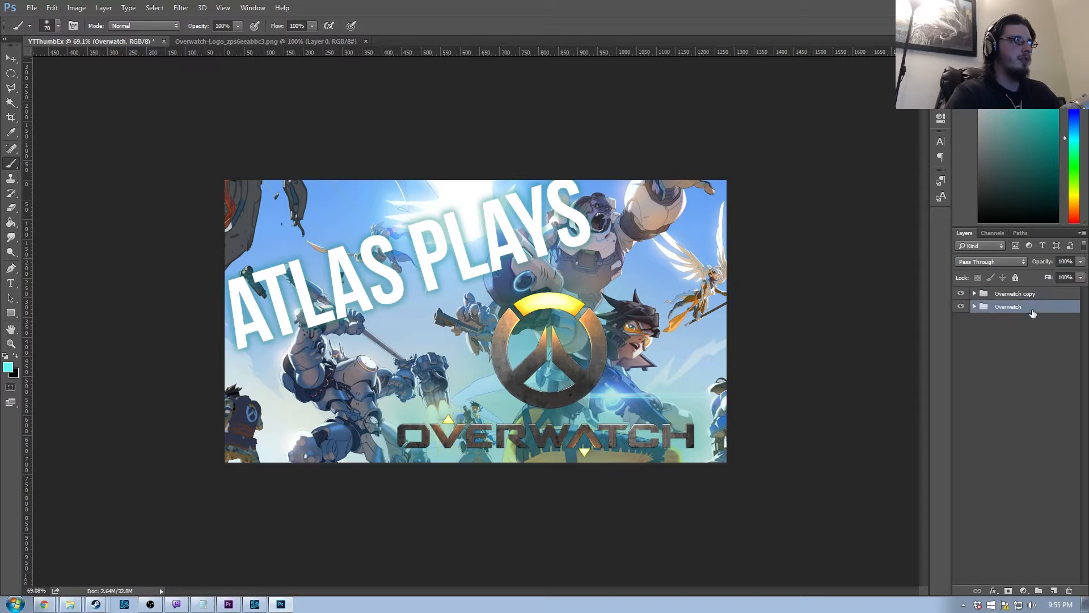
left_click(1031, 294)
left_click(975, 294)
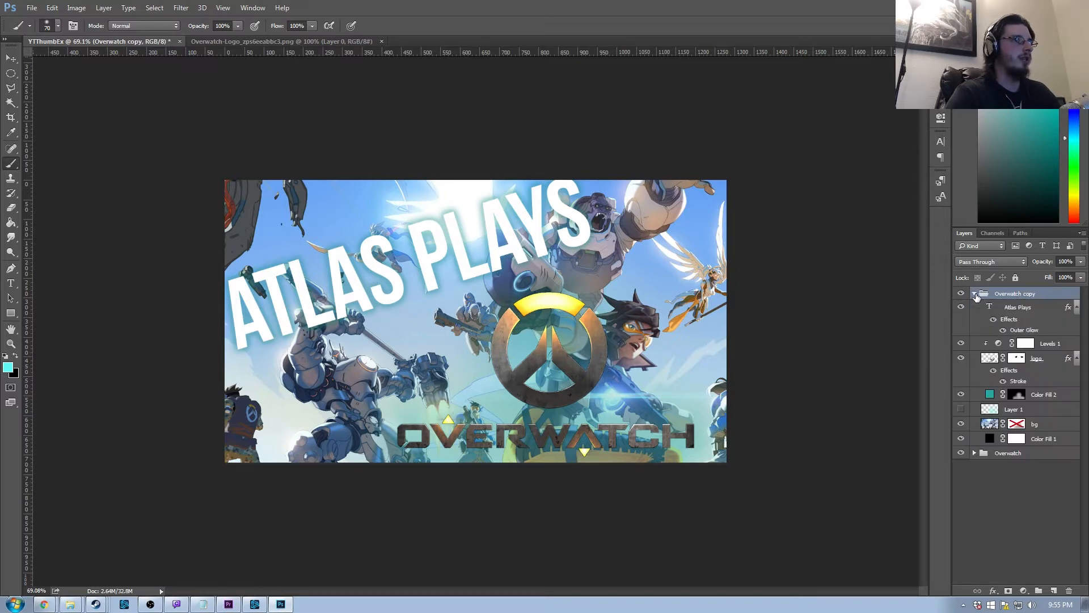
left_click(974, 294)
double_click(1014, 294)
type("Eldritch")
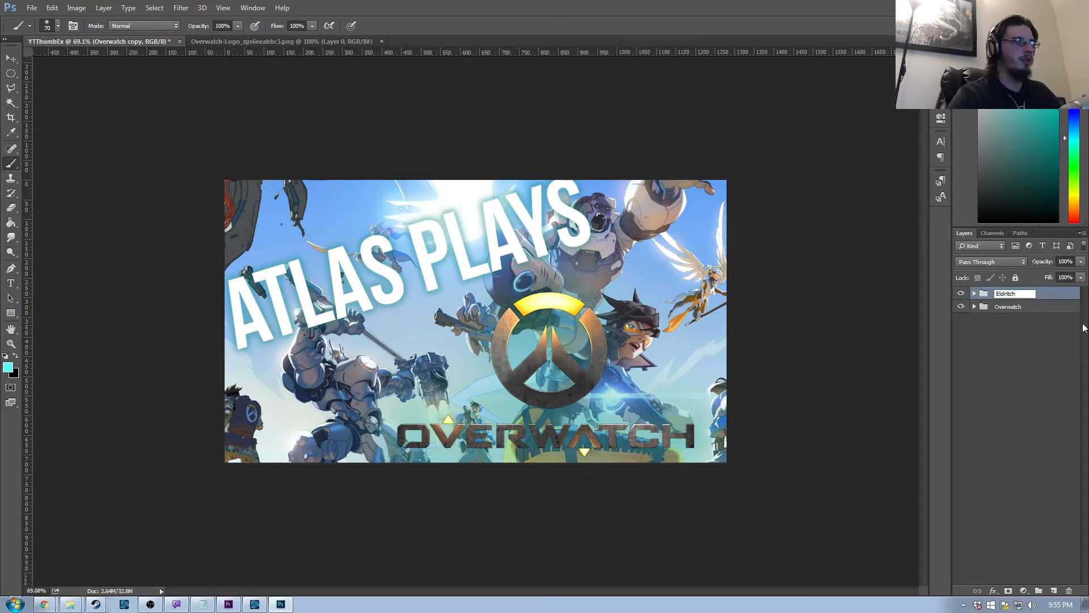
left_click(1073, 356)
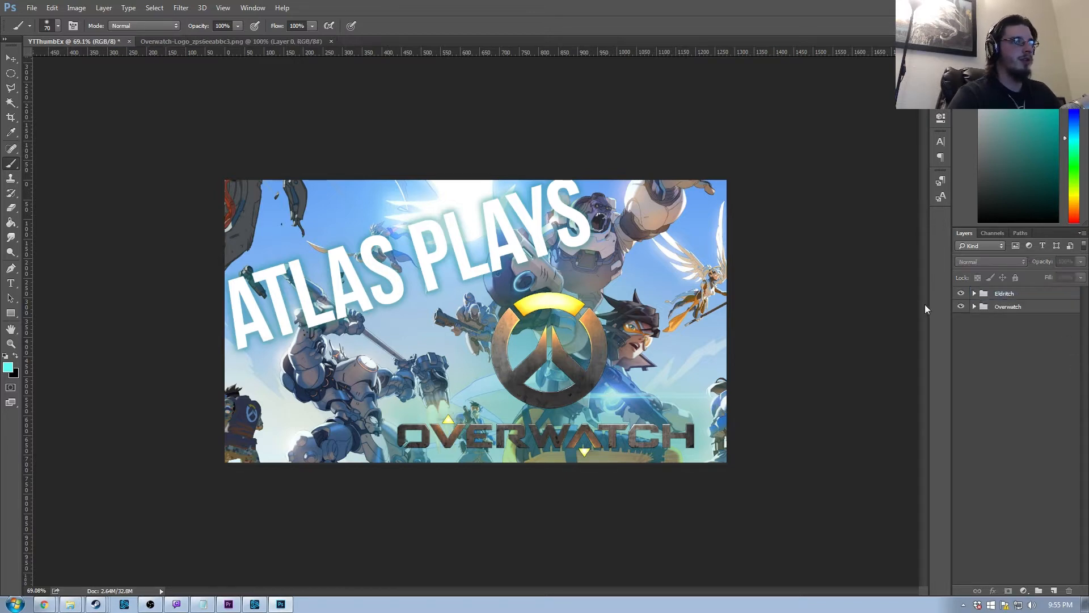
Expand the Eldritch group and check its Atlas Plays text, the text's effects and the logo layer by switching their visibility off and on
left_click(972, 294)
left_click(973, 294)
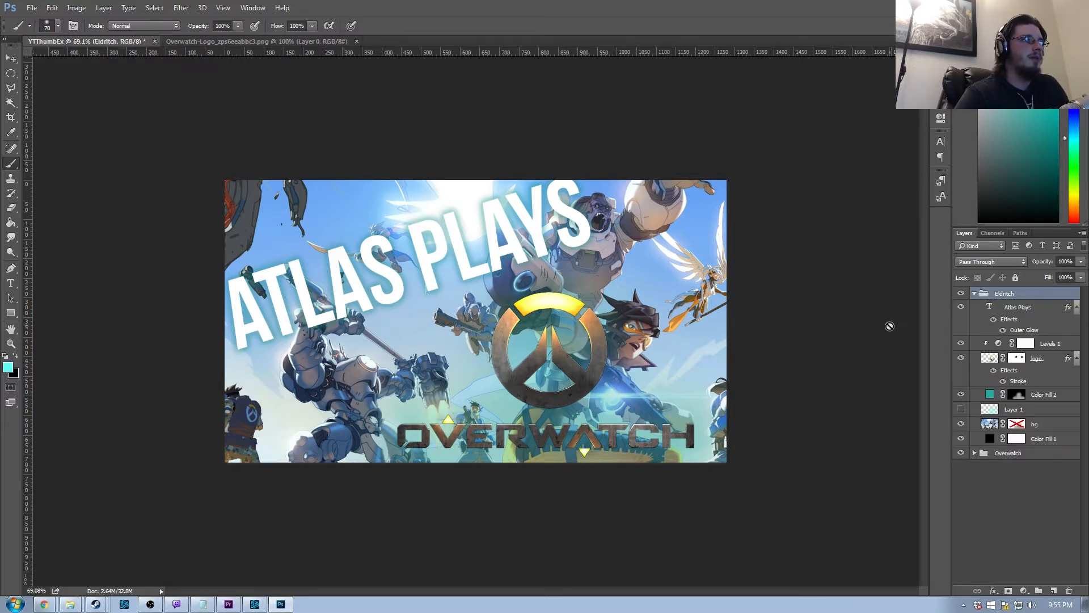
left_click(963, 308)
left_click(962, 308)
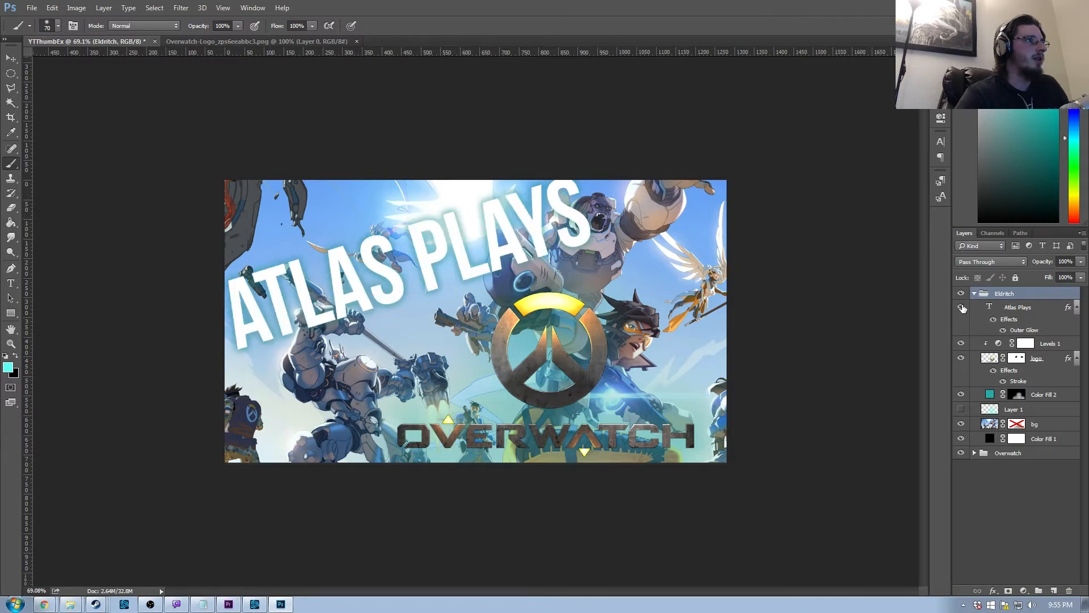
left_click(993, 320)
left_click(993, 320)
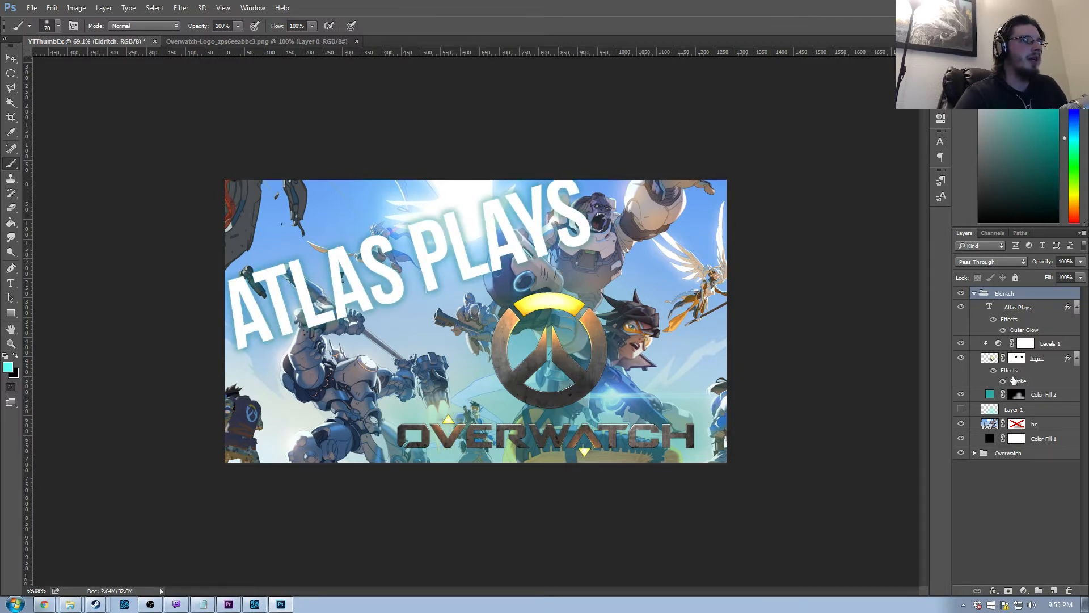
left_click(961, 358)
left_click(961, 358)
left_click(961, 357)
left_click(961, 358)
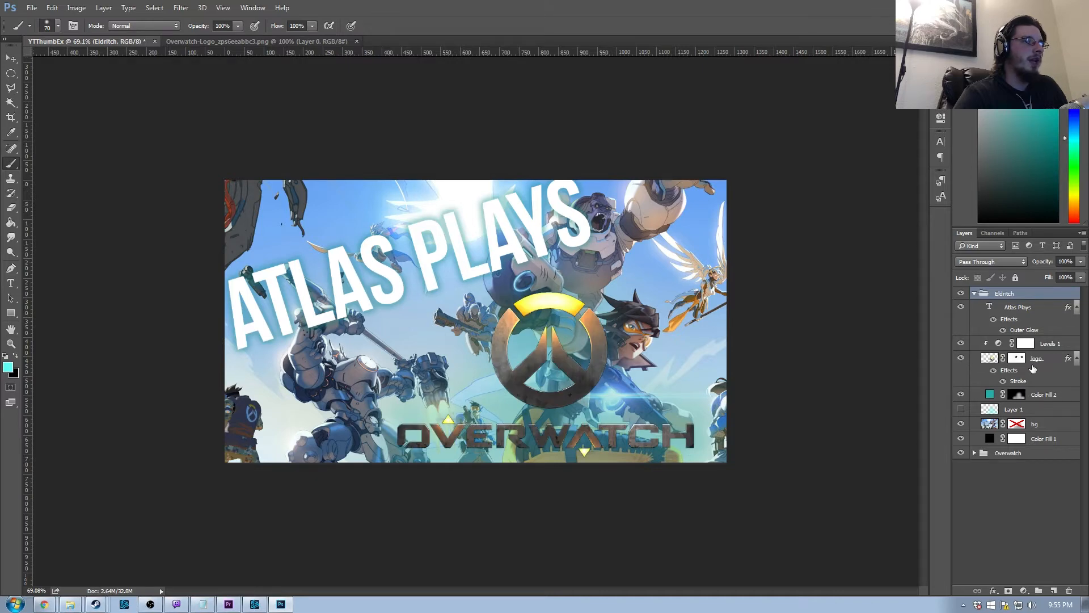
Check the Eldritch group's Color Fill 2, bg and Color Fill 1 layers by toggling their visibility, and collapse the group
left_click(961, 394)
left_click(961, 395)
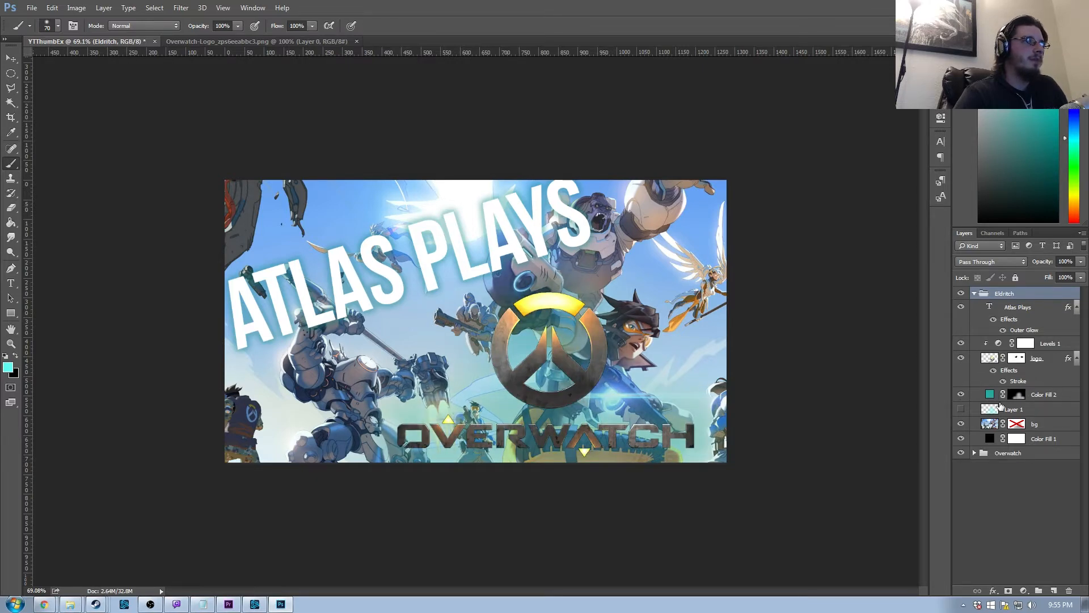
left_click(961, 424)
left_click(961, 423)
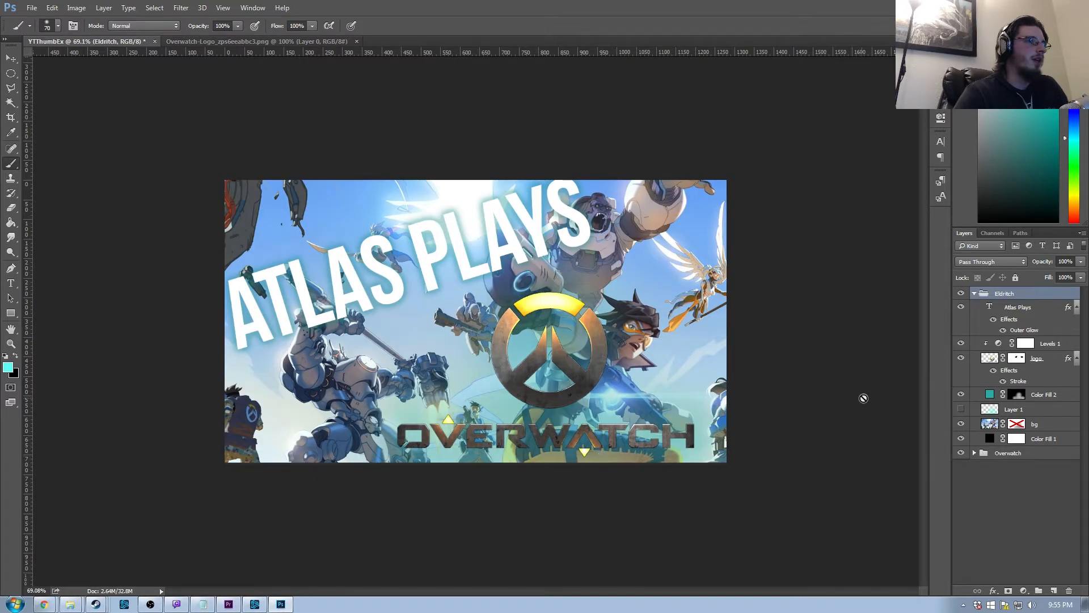
left_click(961, 439)
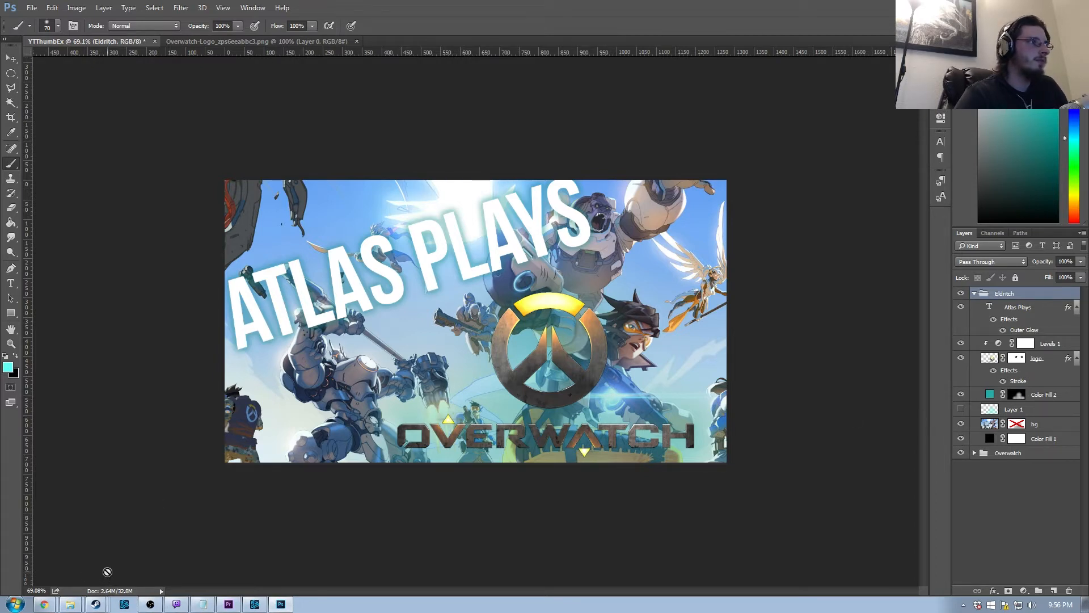
left_click(974, 293)
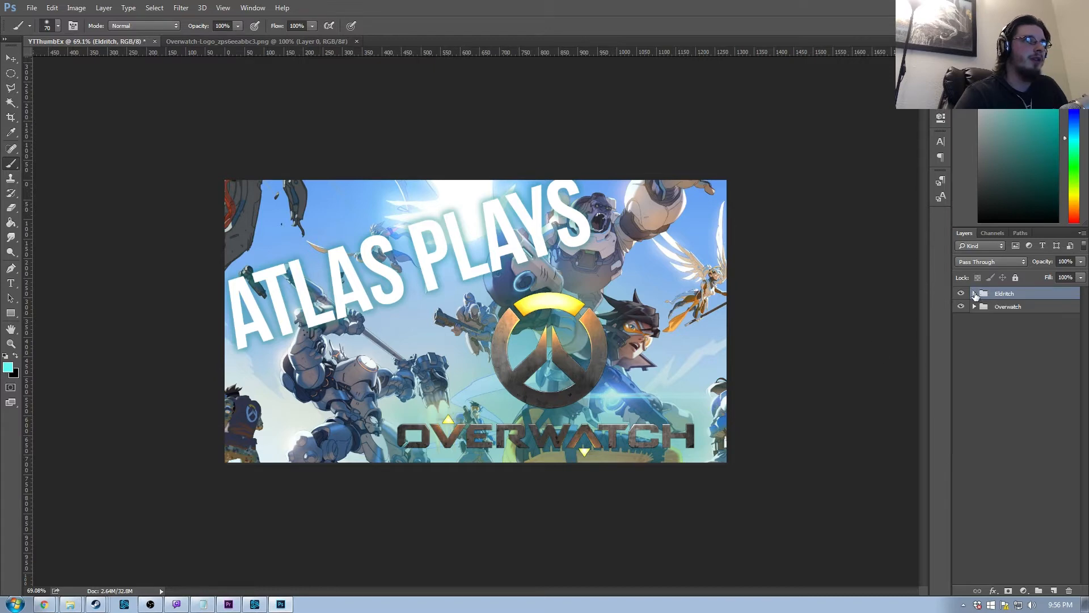
Switch to the file explorer, leave the RawLogos folder and open thumbtemplate.psd in Photoshop
key("alt+Tab")
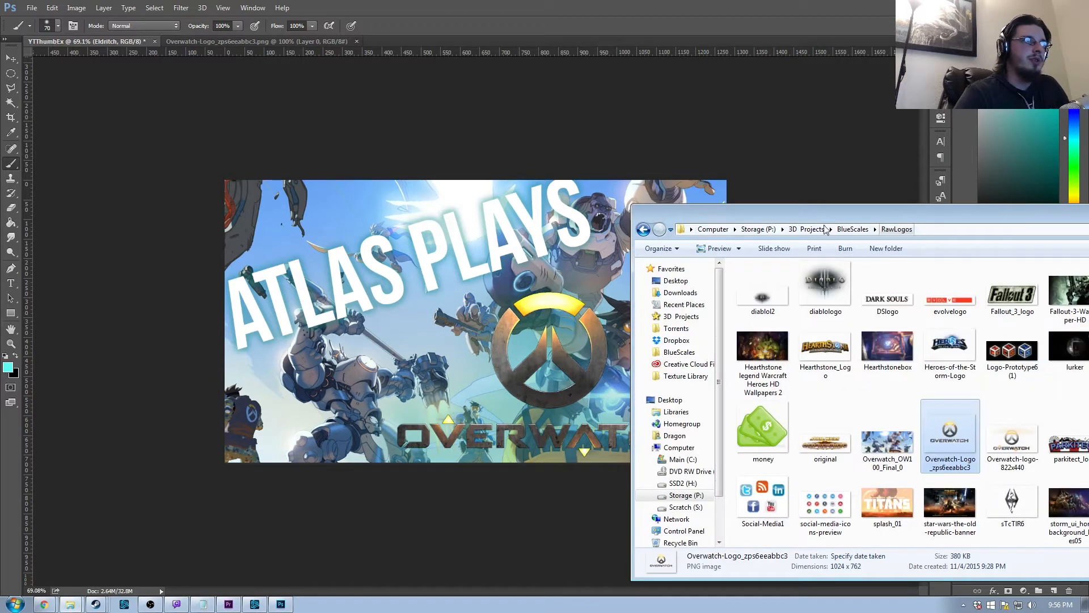
left_click(644, 230)
key("alt+Tab")
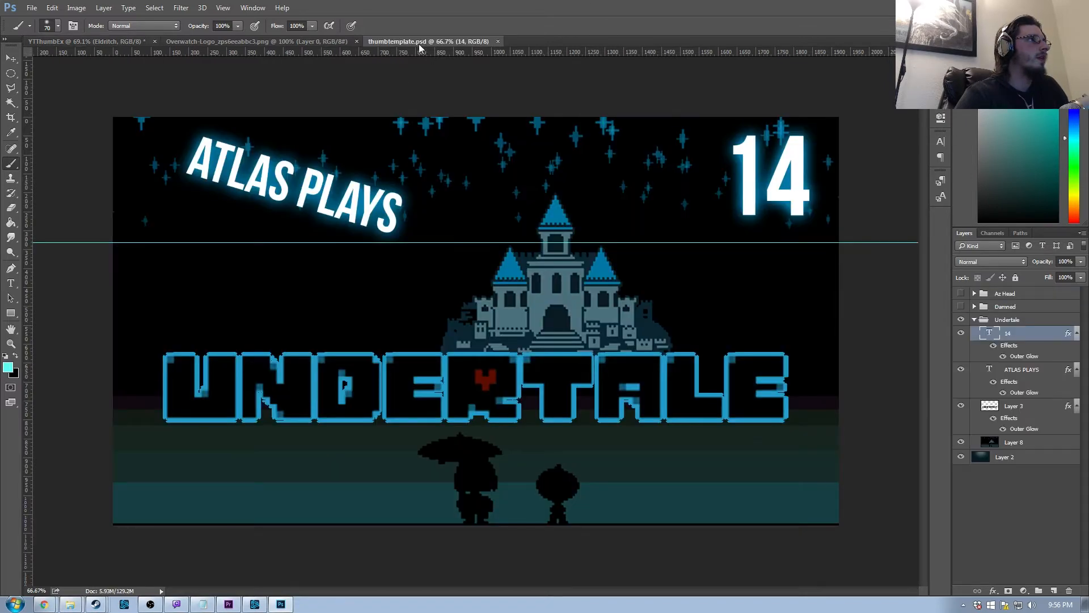
Examine the Undertale, Damned and Az Head groups in thumbtemplate.psd by toggling the visibility of each
left_click(961, 320)
left_click(961, 320)
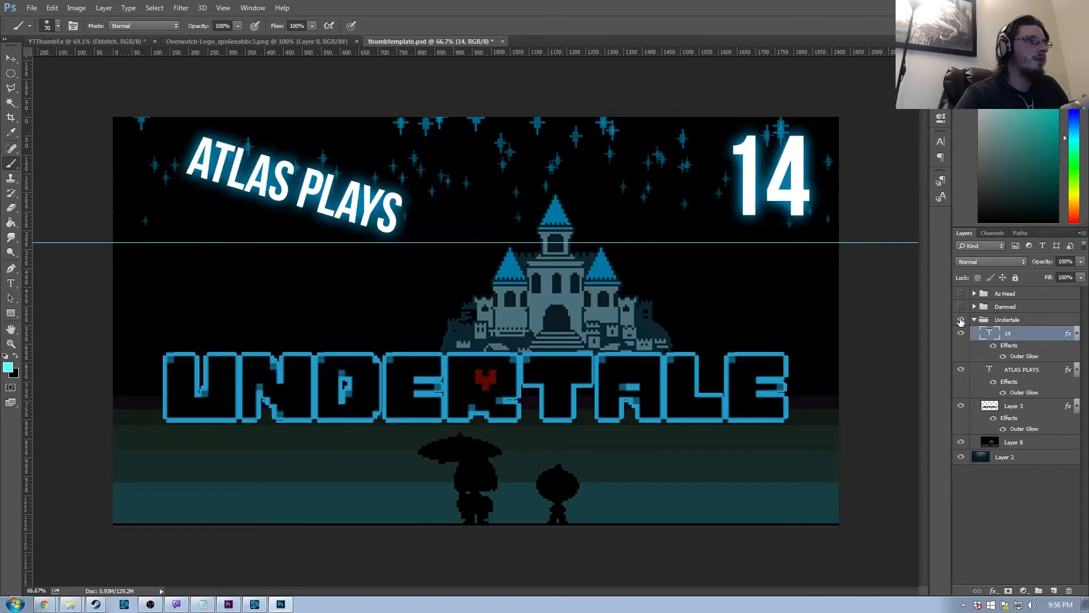
left_click(960, 306)
left_click(960, 306)
left_click(961, 293)
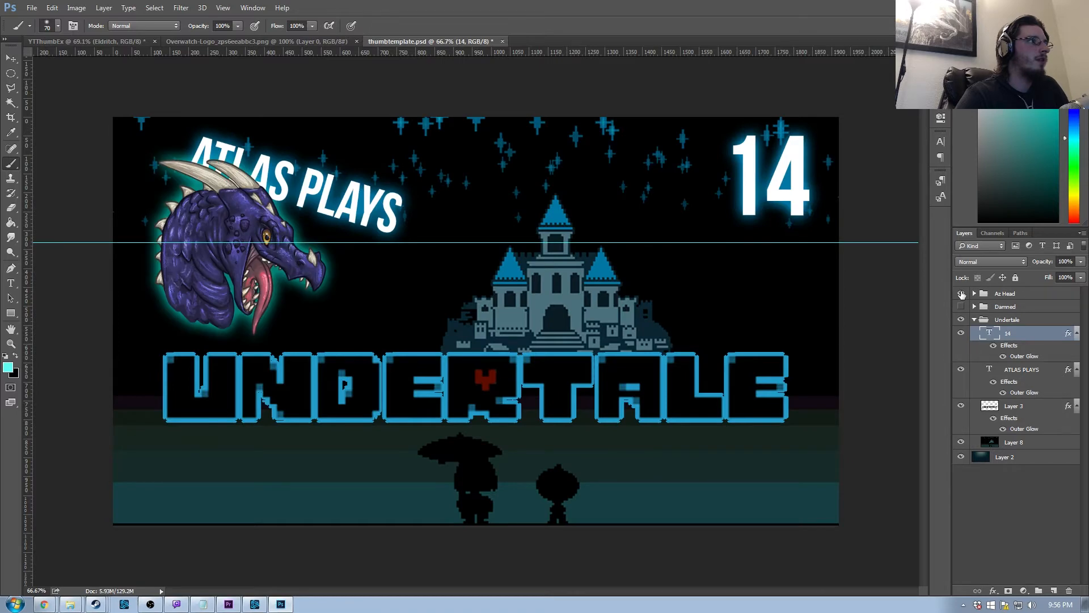
left_click(961, 294)
left_click(992, 297)
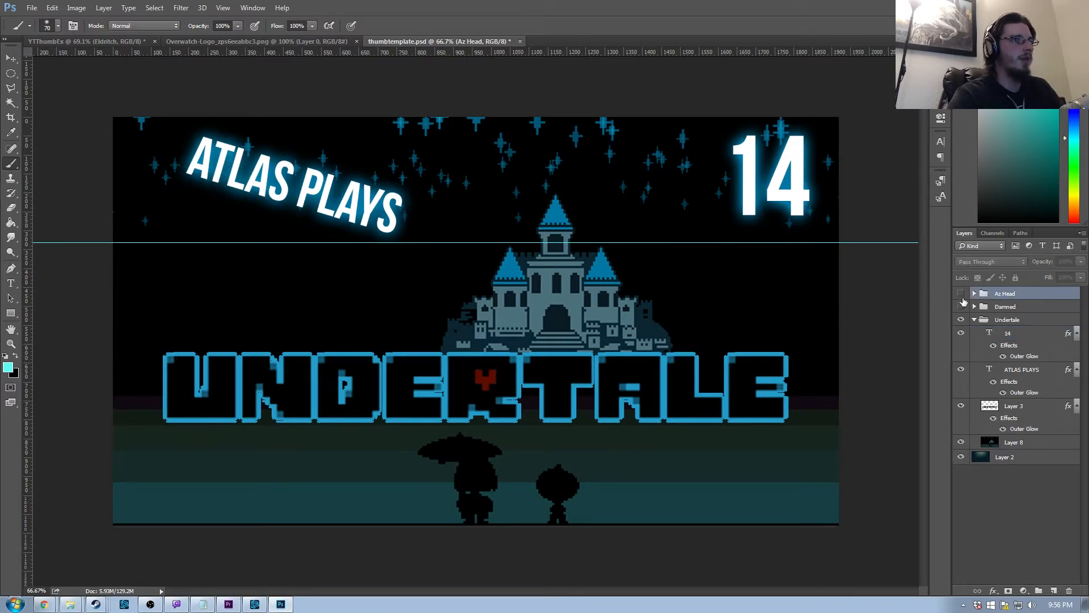
left_click(961, 294)
left_click(961, 294)
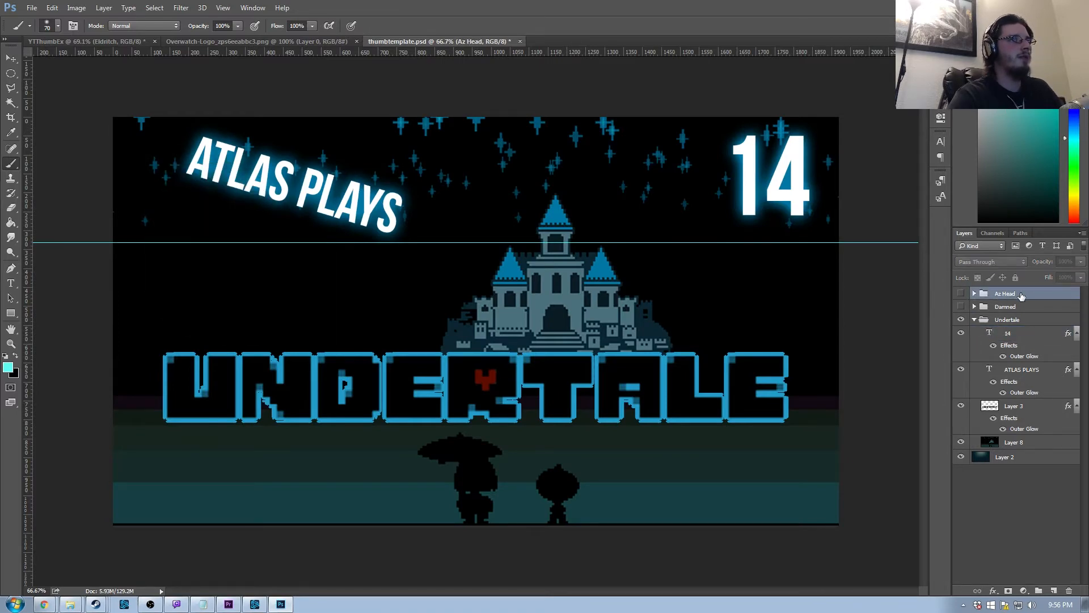
Expand the Az Head group, look through its layers and collapse it again
left_click(974, 294)
left_click(975, 294)
left_click(974, 294)
scroll(997, 423, "down", 3)
scroll(997, 423, "up", 5)
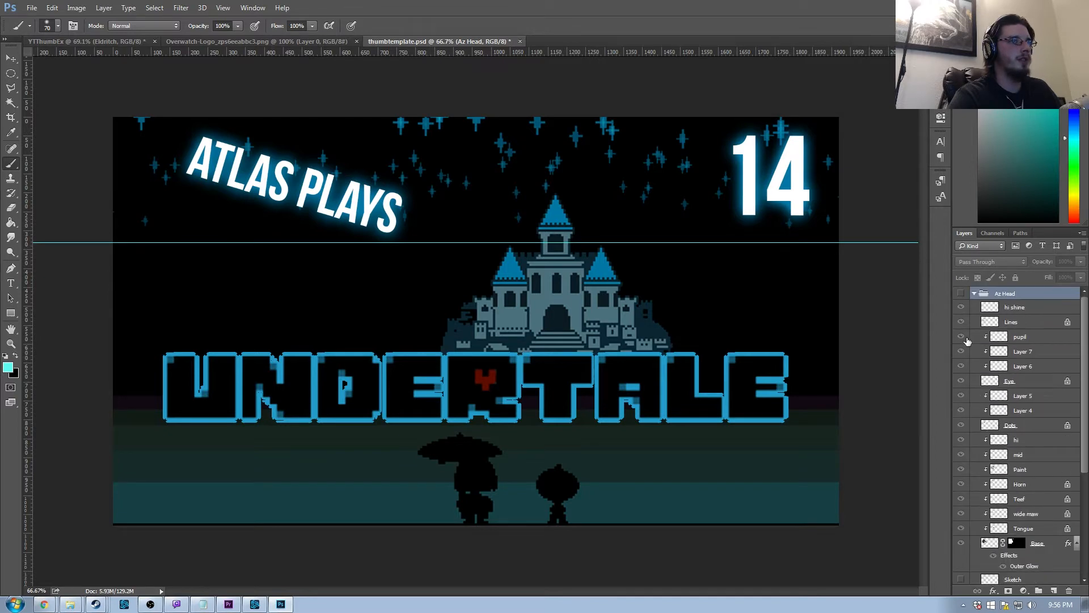
left_click(975, 294)
Make the Az Head group visible, duplicate it into the YTThumbEx document and go to that document
left_click(961, 294)
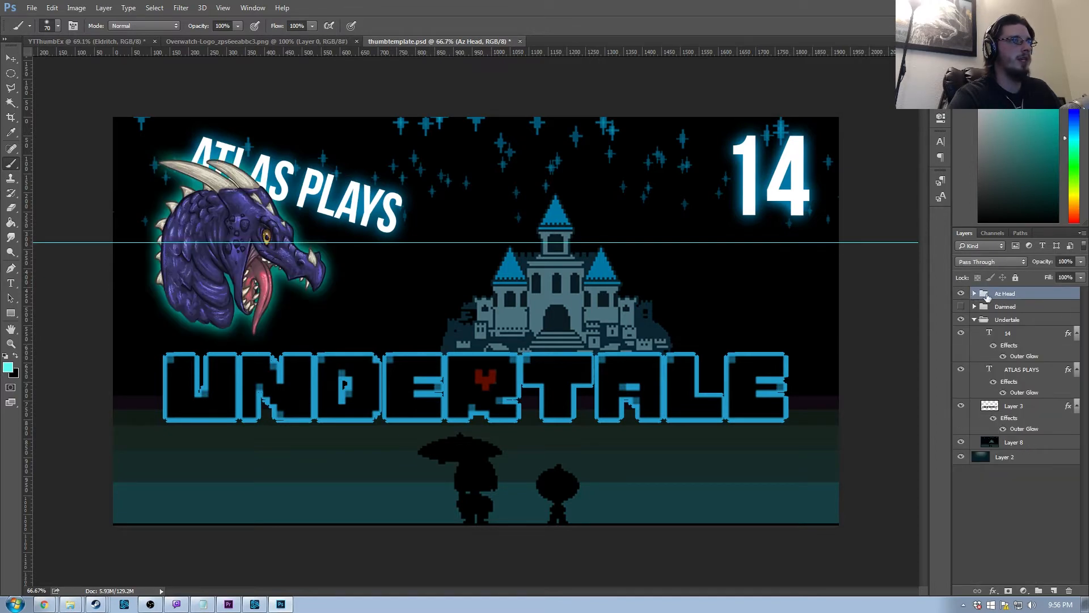
right_click(1015, 293)
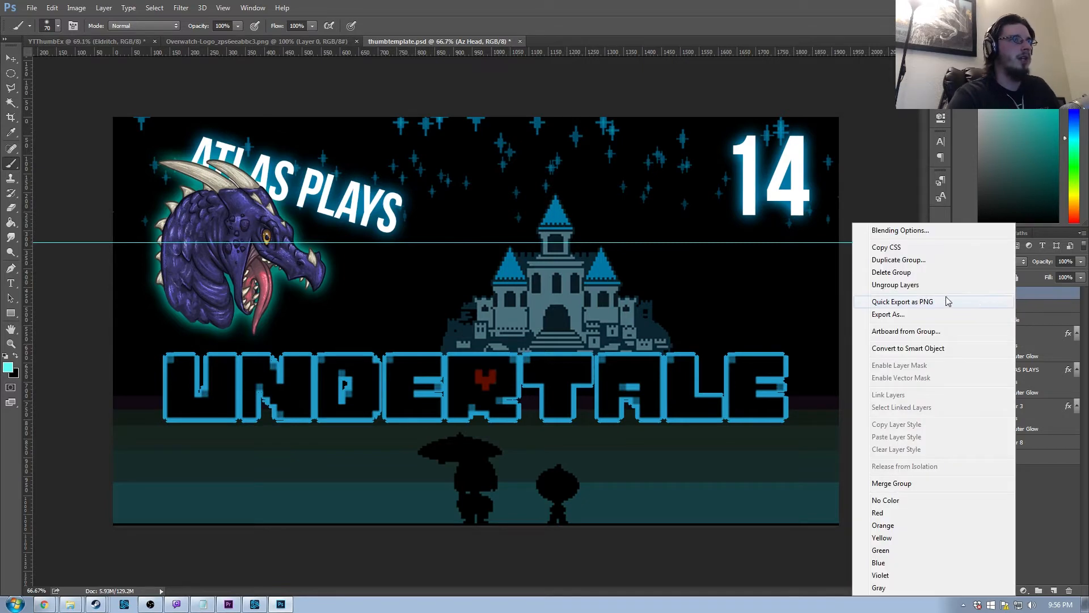
left_click(897, 259)
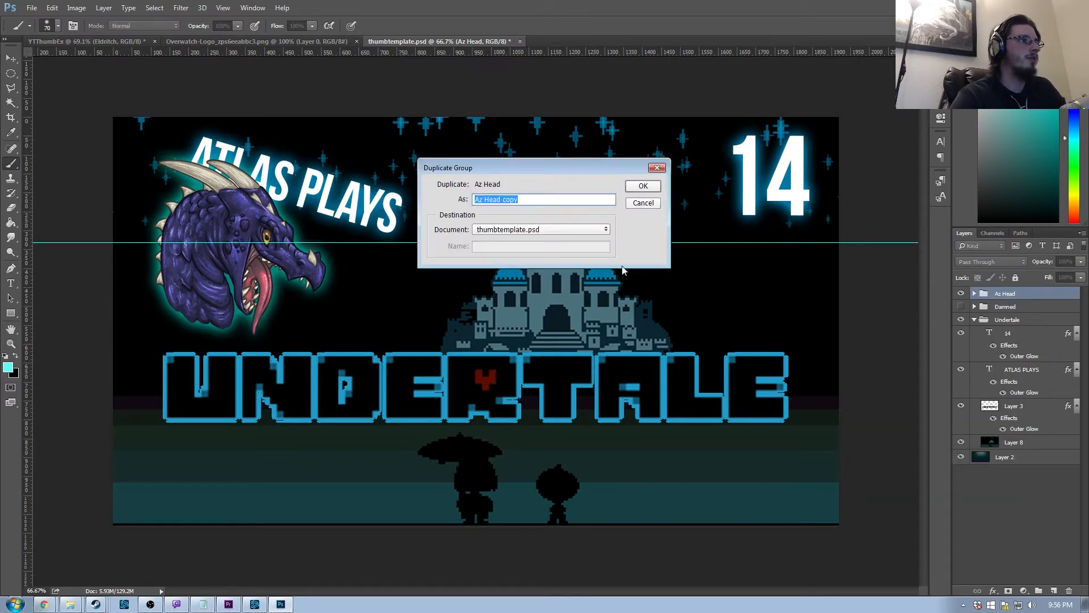
left_click(539, 234)
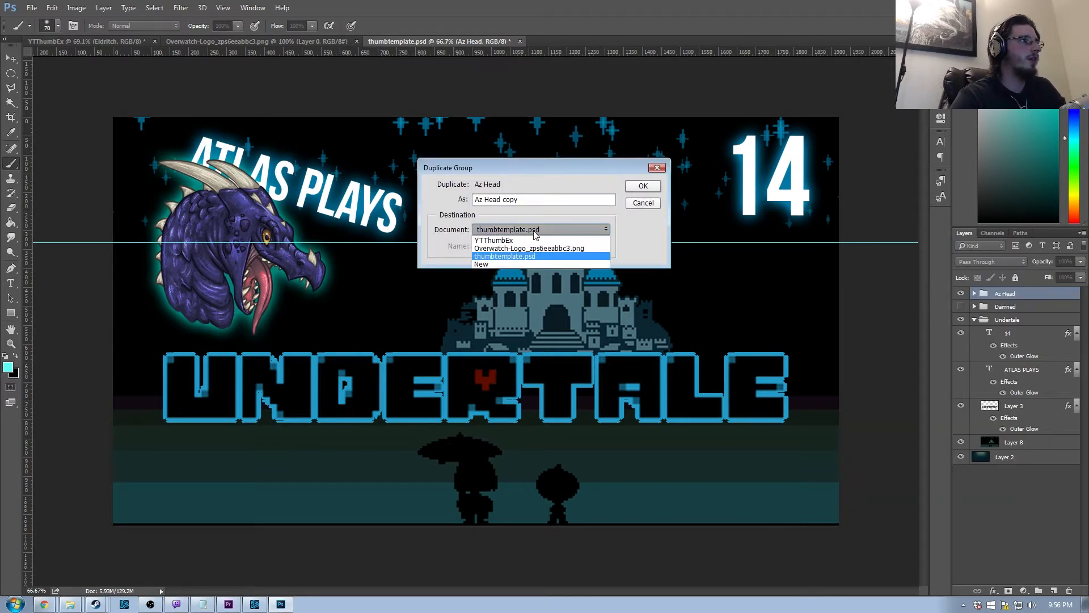
left_click(495, 240)
left_click(643, 185)
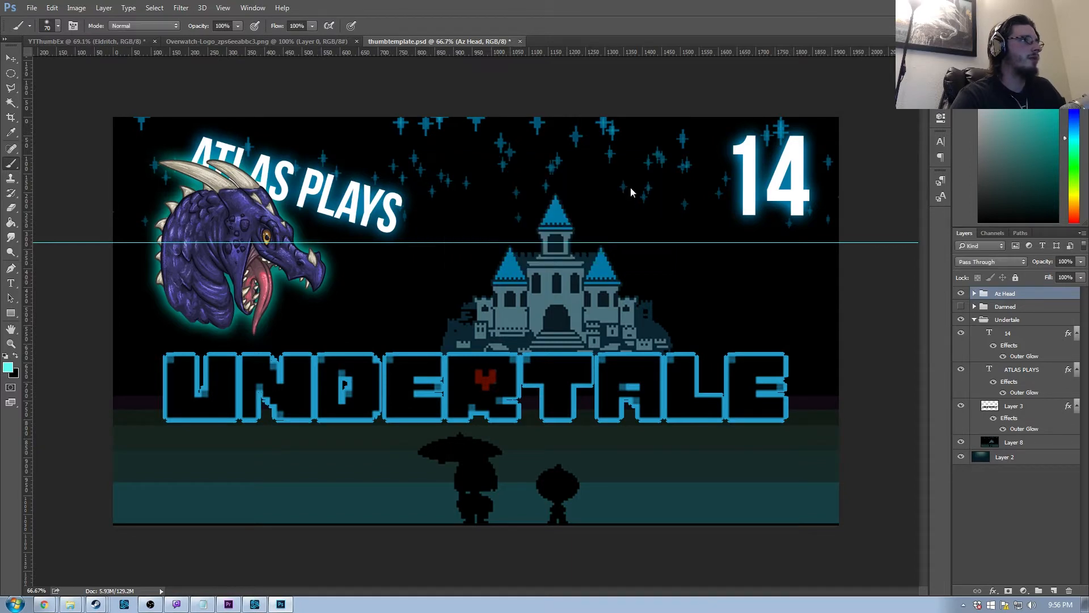
left_click(74, 41)
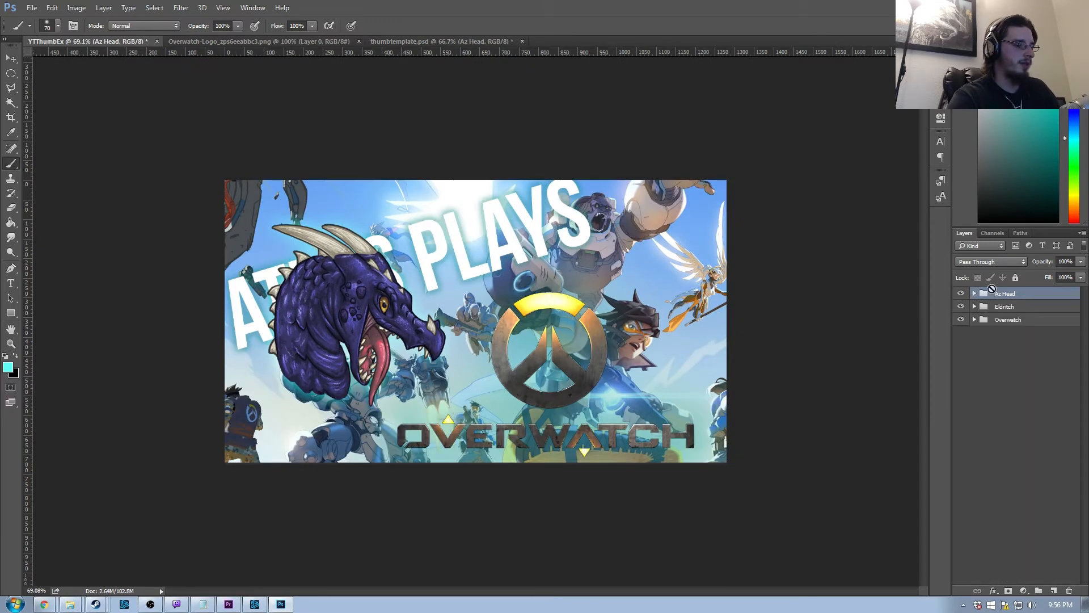
Scale the Az Head group to about 74% and place it in the thumbnail's lower-left area below the word ATLAS
key("ctrl+t")
left_click_drag(466, 223, 354, 373)
left_click_drag(381, 337, 364, 357)
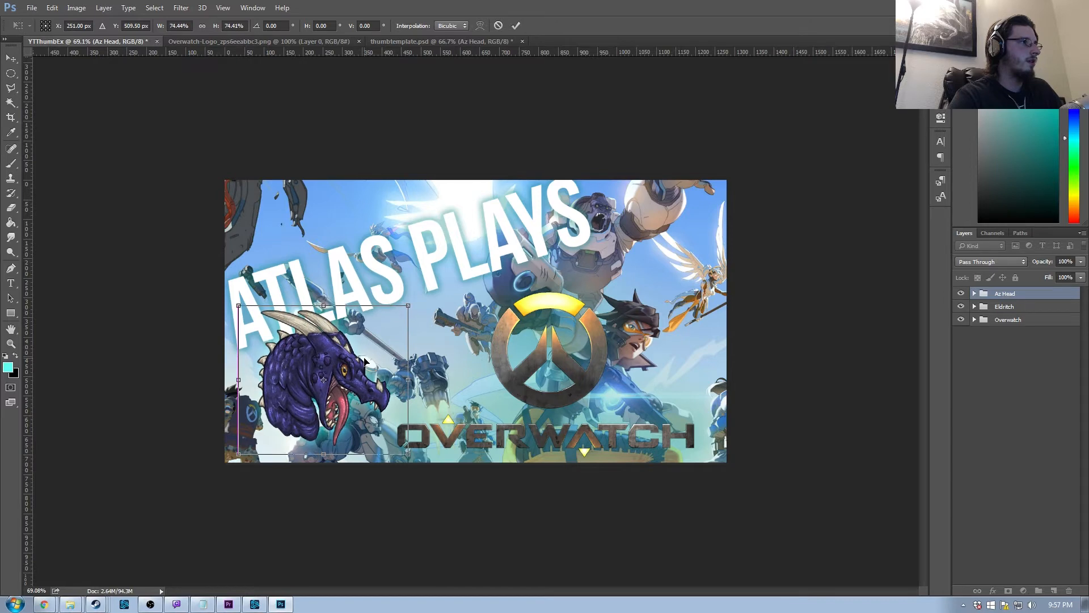
key("Return")
key("b")
Expand the Overwatch group and move the Az Head group into it, directly beneath the Atlas Plays text layer
left_click(974, 319)
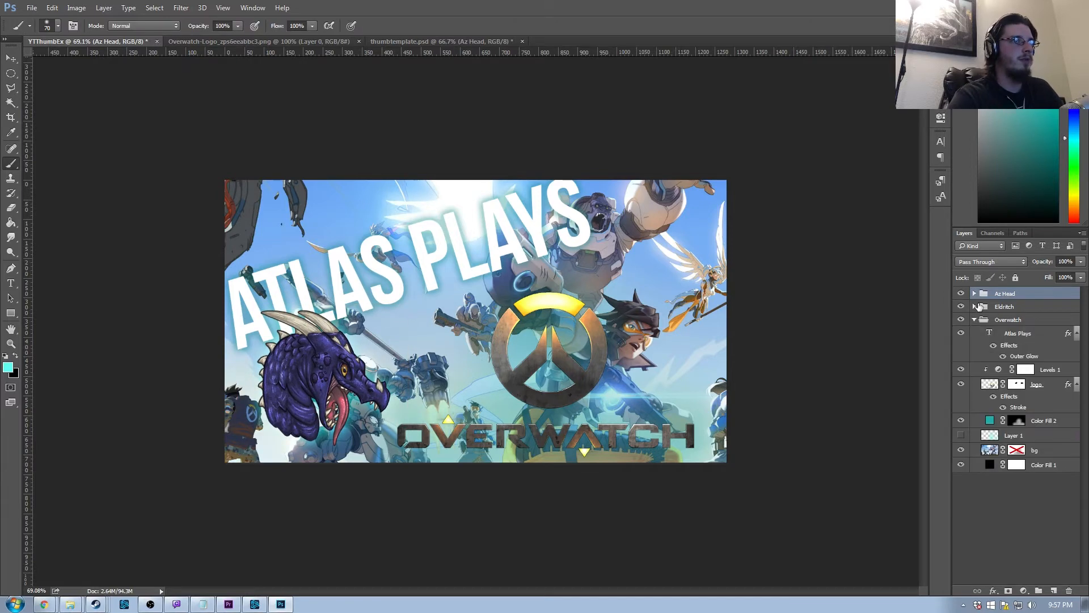
left_click(1020, 336)
left_click(1013, 294)
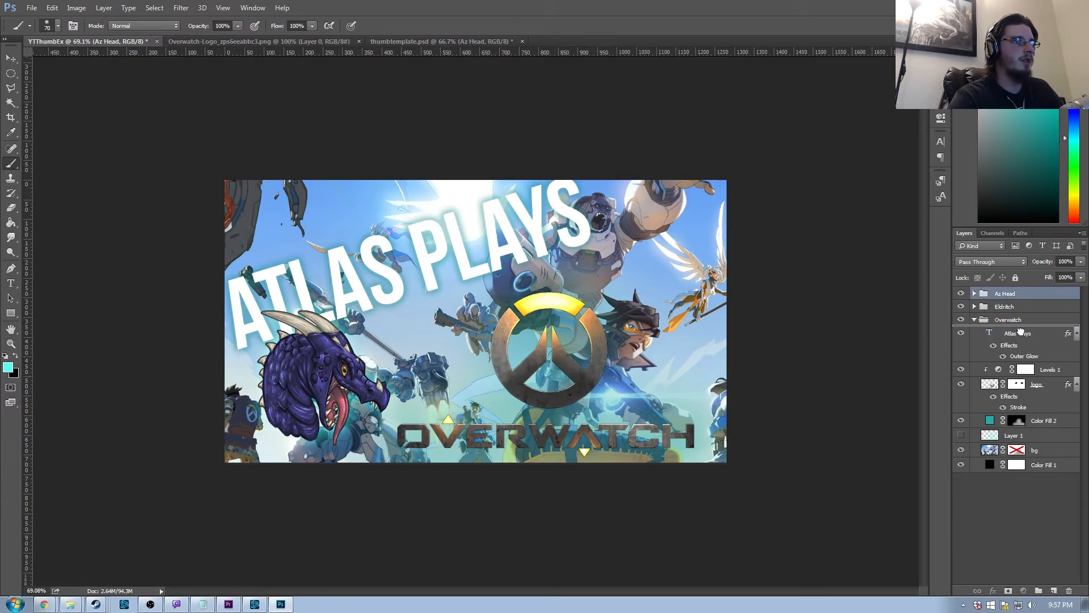
left_click_drag(1014, 296, 1017, 347)
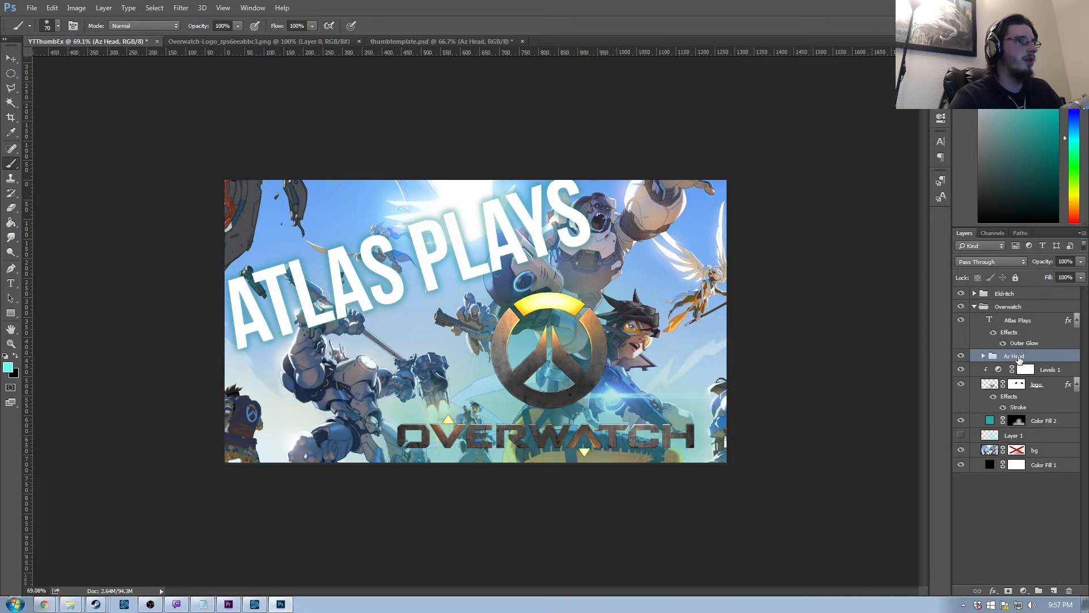
Hide the Eldritch group
left_click(961, 294)
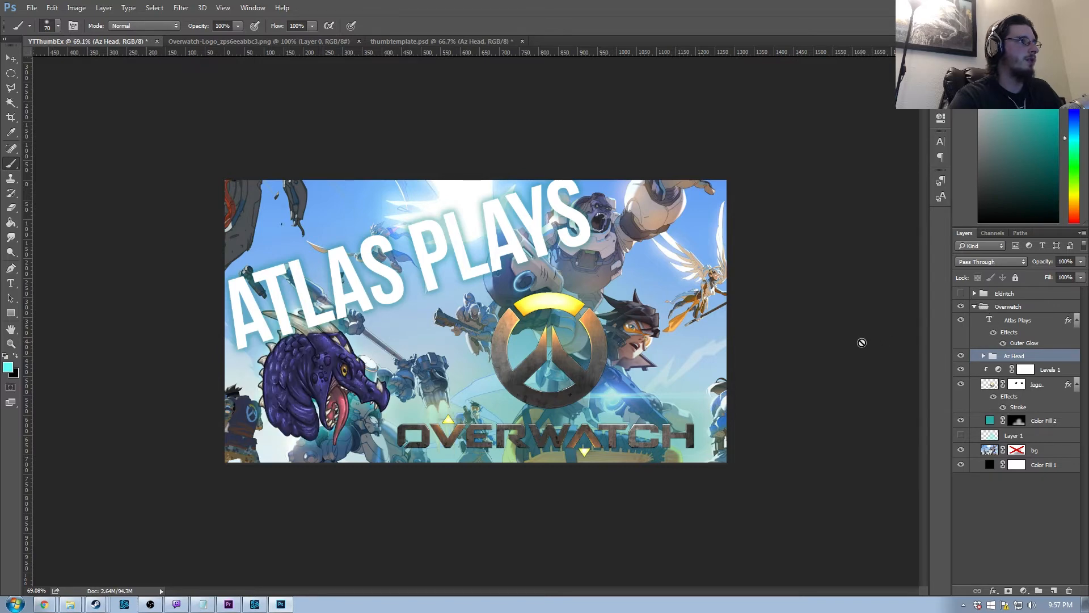
Delete the Eldritch group and check the thumbnail at a reduced size
left_click(998, 293)
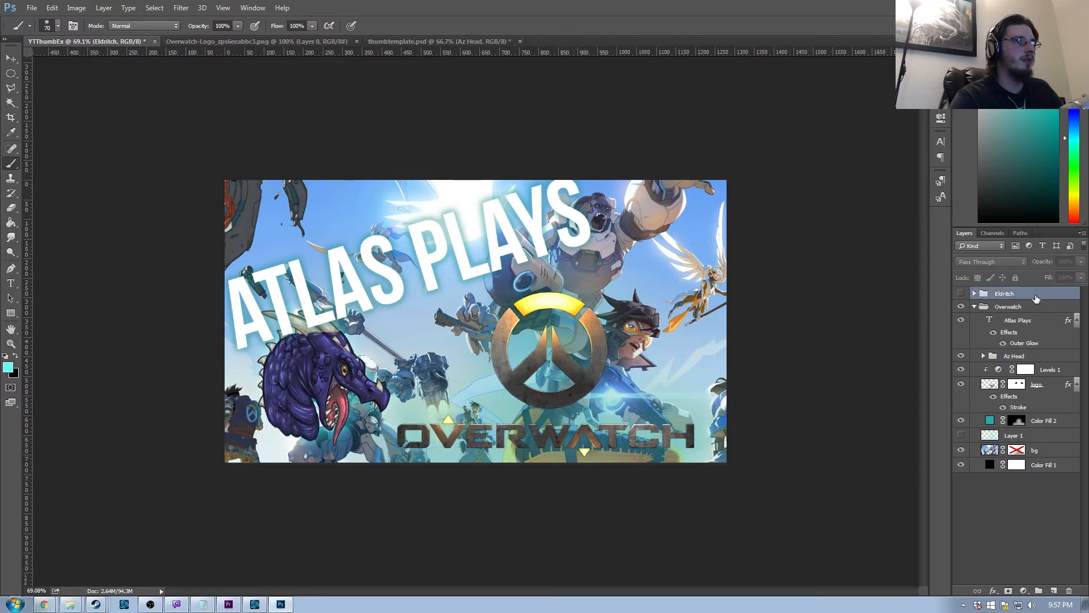
left_click(1070, 589)
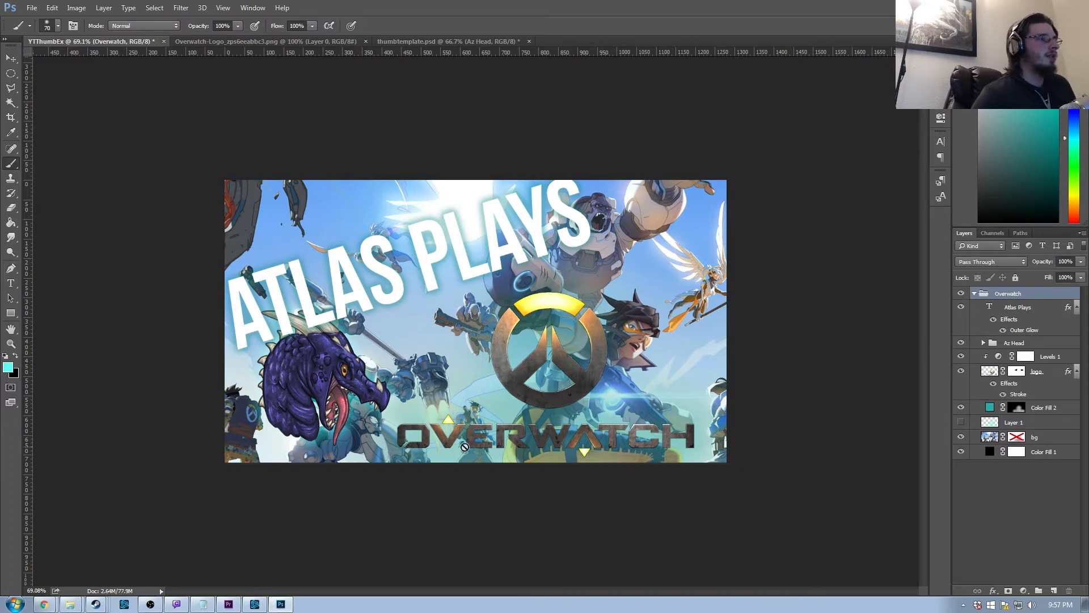
scroll(463, 404, "down", 7)
scroll(476, 374, "up", 6)
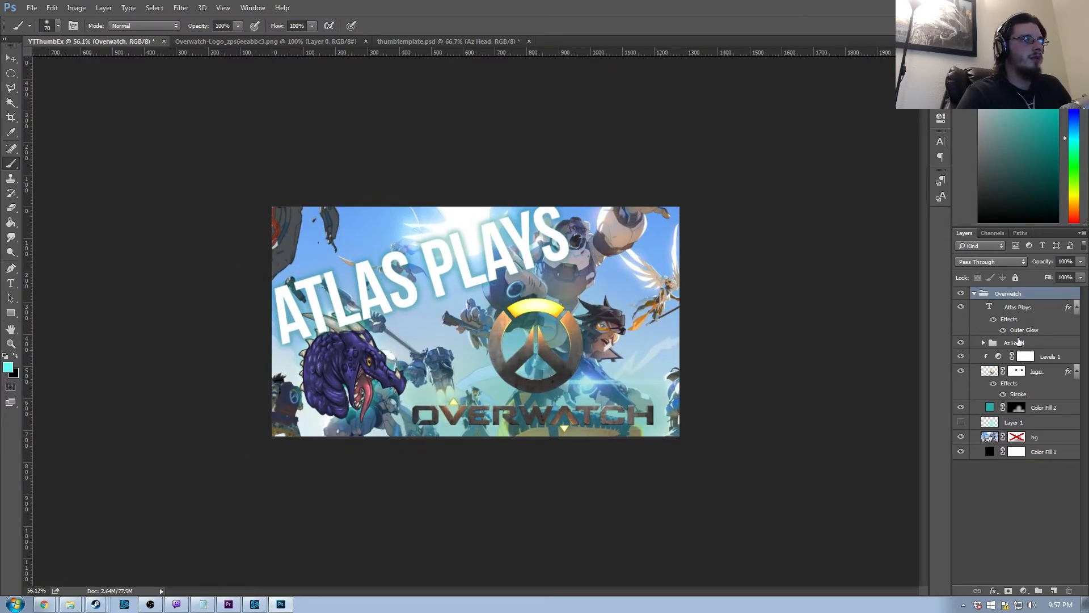
Undo the Eldritch group's deletion and the Az Head group's move into Overwatch and rescaling, and select the Az Head group
left_click(1020, 309)
key("ctrl+alt+z")
key("ctrl+alt+z")
key("ctrl+alt+z")
key("ctrl+alt+z")
key("ctrl+alt+z")
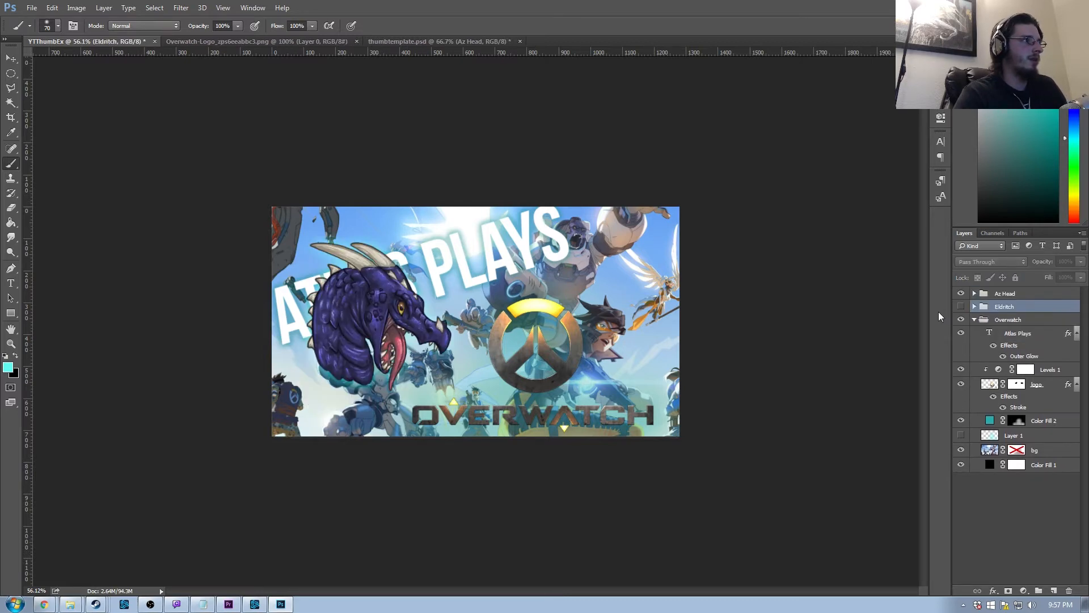
left_click(1007, 296)
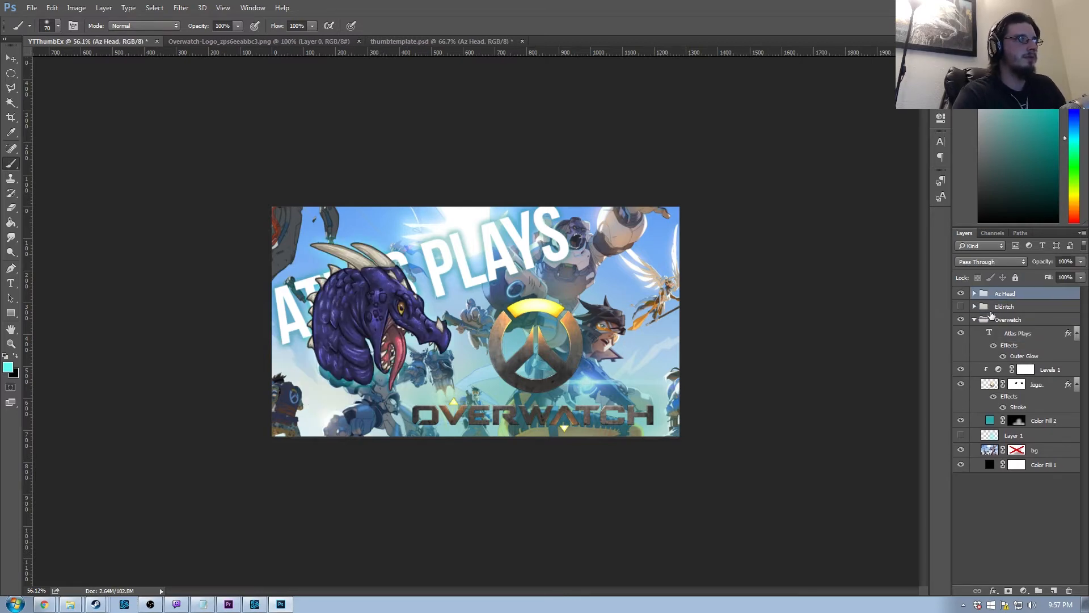
Delete the Eldritch group and move the Az Head group into Overwatch, directly beneath the Atlas Plays text layer
left_click_drag(1017, 308, 1069, 590)
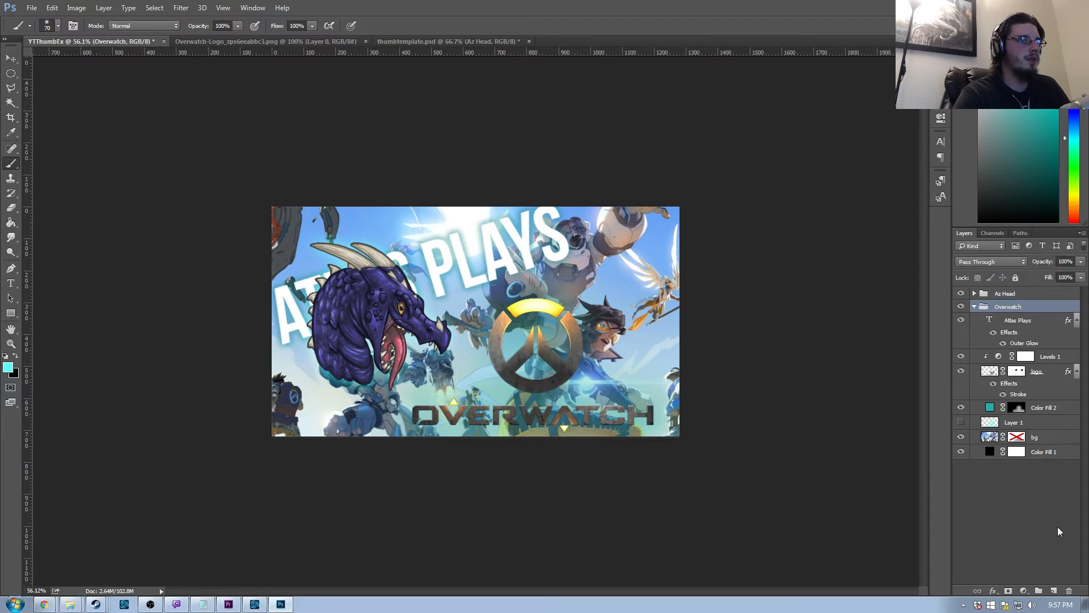
left_click(1019, 294)
left_click_drag(1036, 292, 1036, 340)
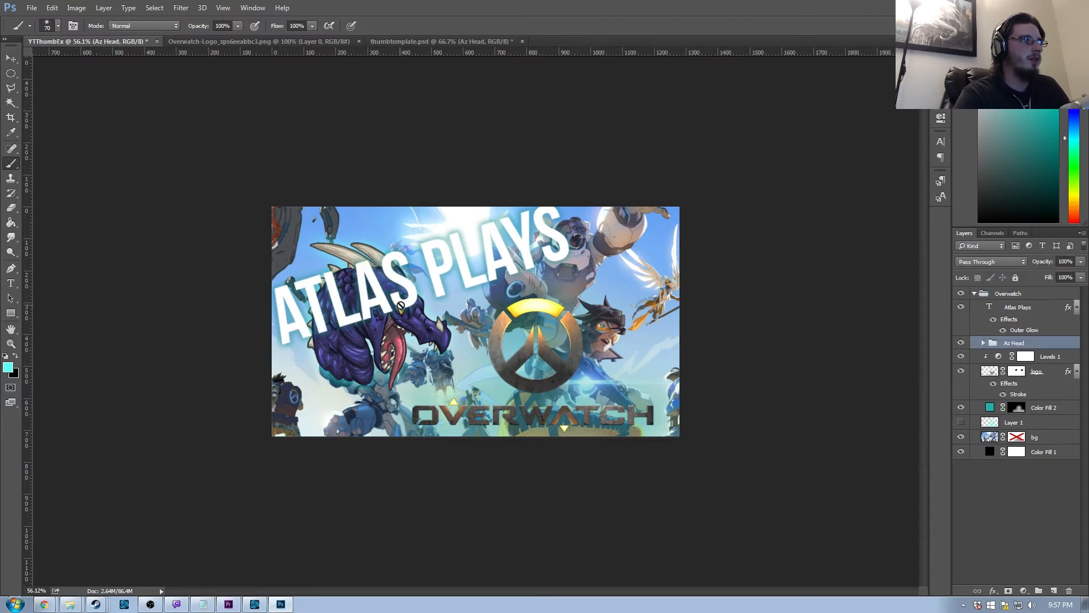
Shift the Az Head artwork downward on the canvas so the dragon's face sits below the Atlas Plays title
left_click(10, 58)
left_click_drag(355, 328, 350, 358)
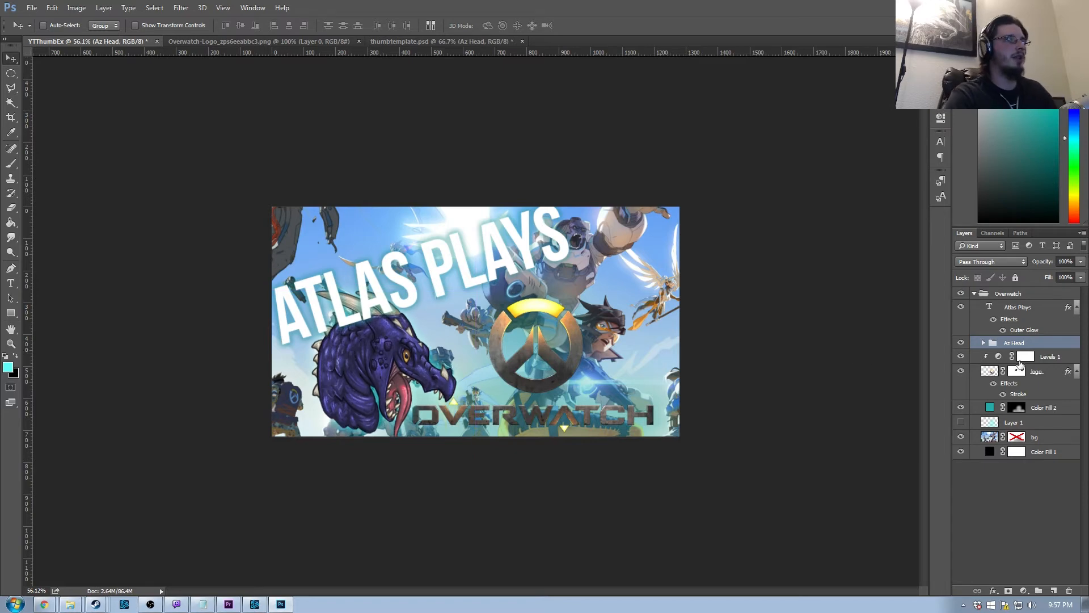
Try moving only the logo layer slightly right, check it at a reduced size, and undo the move
left_click(1017, 297)
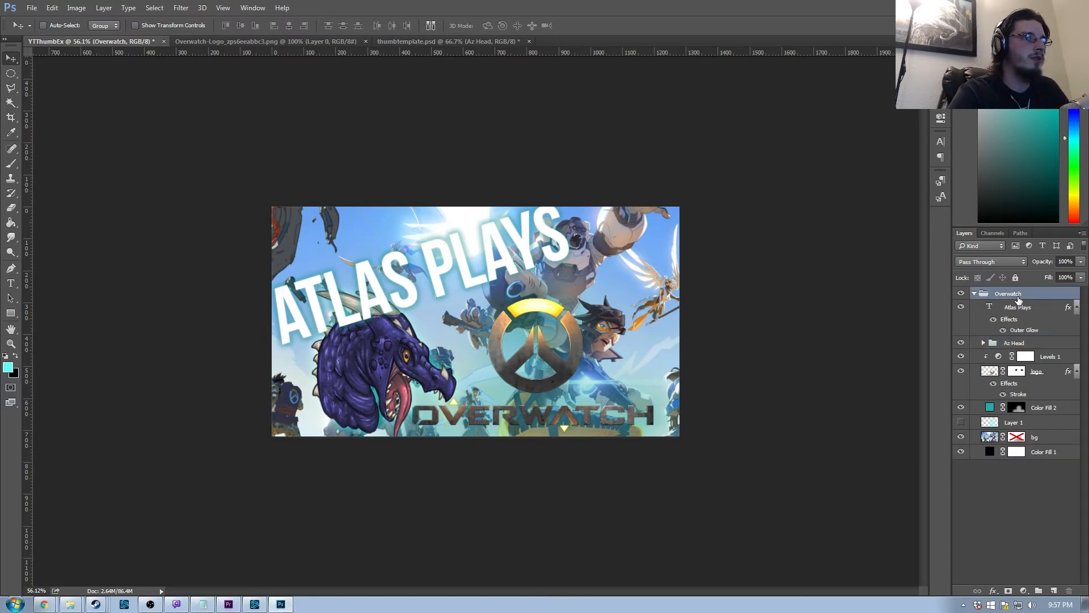
left_click(1049, 372)
left_click_drag(540, 373, 556, 372)
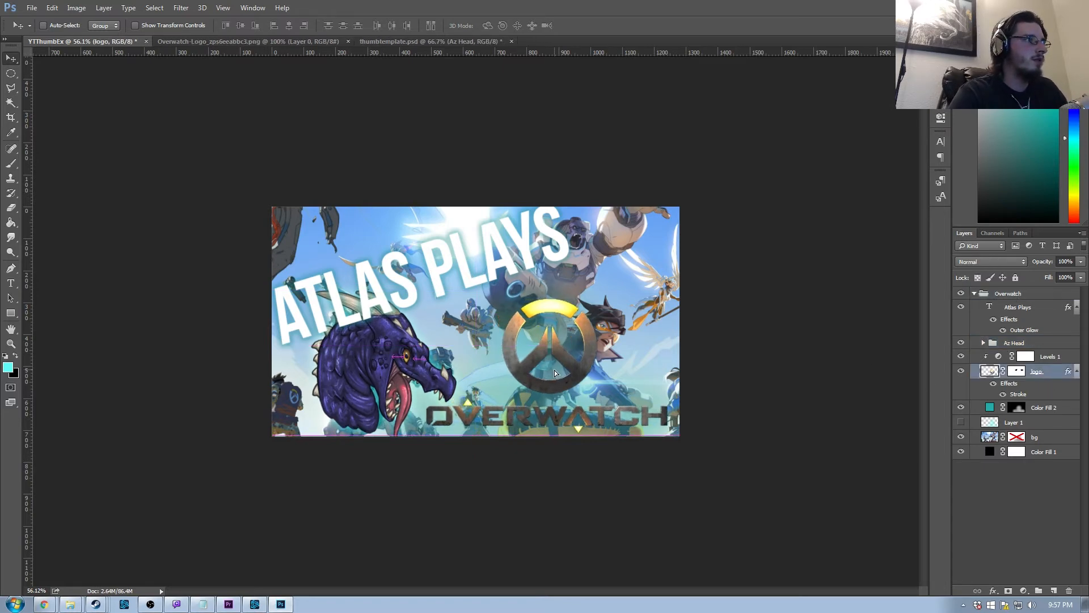
scroll(627, 377, "down", 5)
scroll(614, 493, "down", 2)
scroll(612, 488, "up", 4)
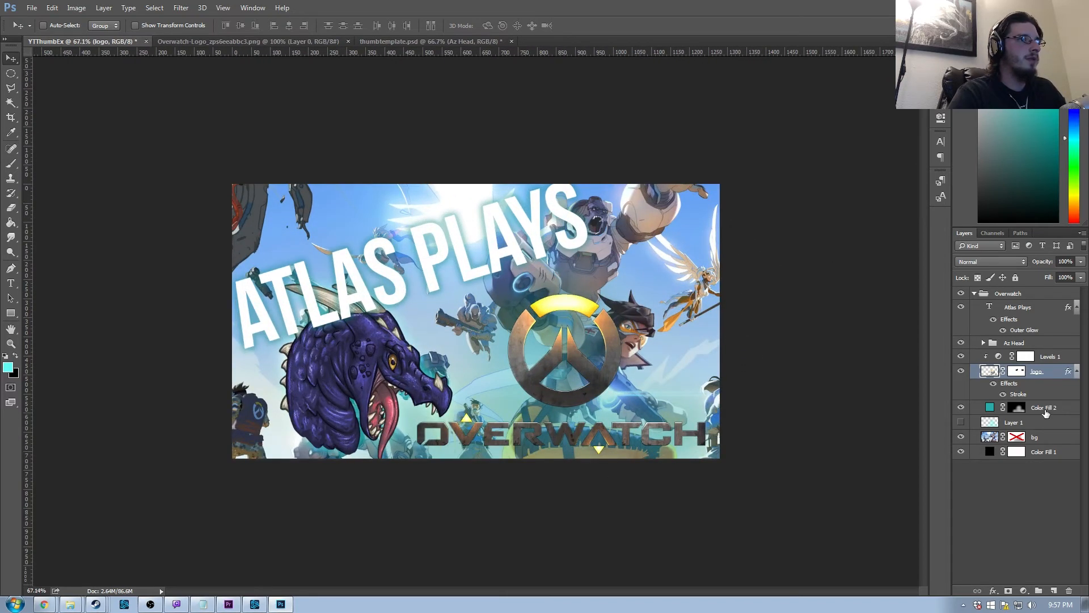
key("ctrl+z")
Move the logo and Color Fill 2 layers together toward the canvas's right edge, check the reduced view, and collapse the Overwatch group
left_click(1048, 412, "ctrl")
left_click_drag(567, 374, 592, 375)
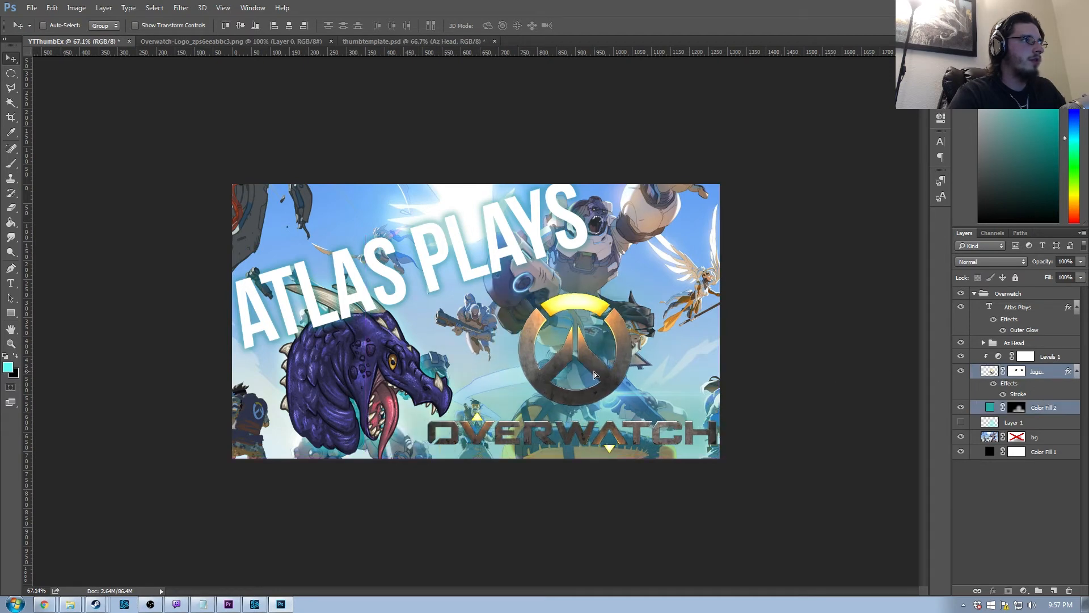
scroll(794, 380, "down", 4)
scroll(675, 419, "up", 2)
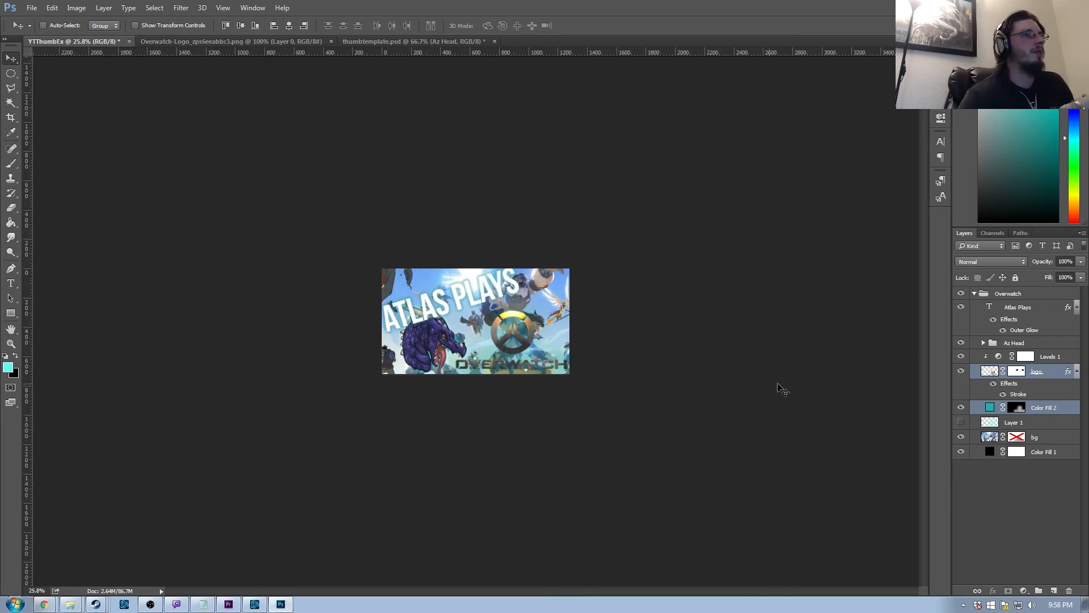
left_click(973, 293)
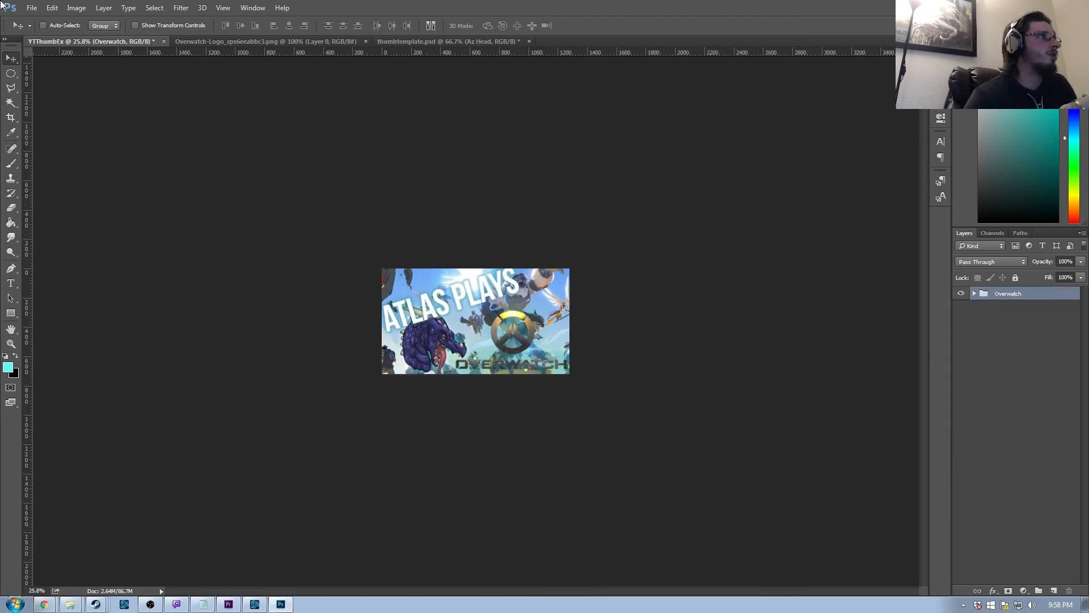
Start a quick PNG export and browse to the Atlaschannel folder inside BlueScales > PROD_logos
left_click(32, 8)
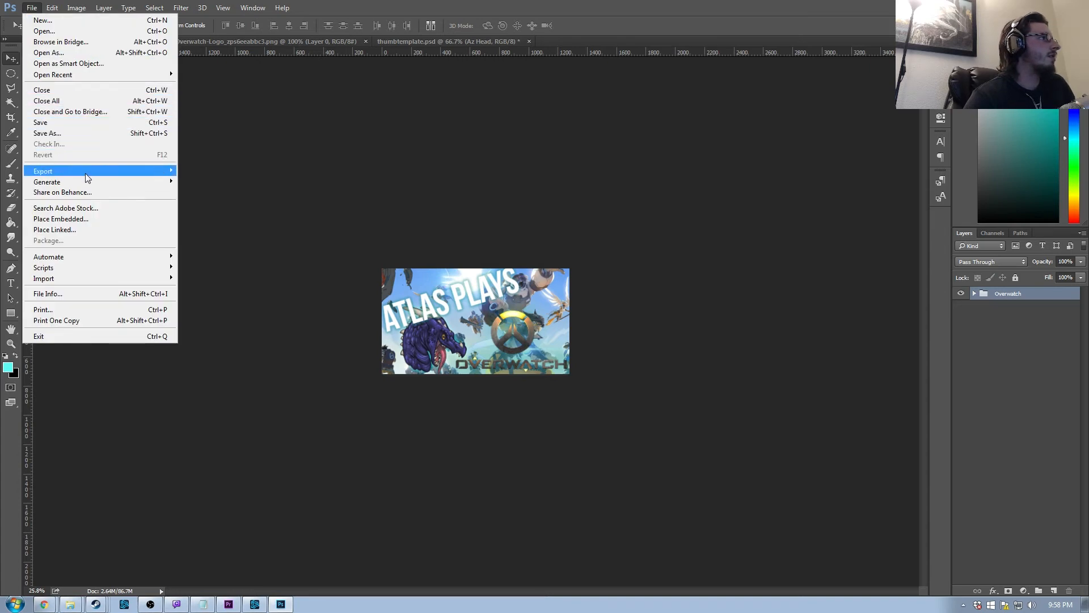
mouse_move(97, 172)
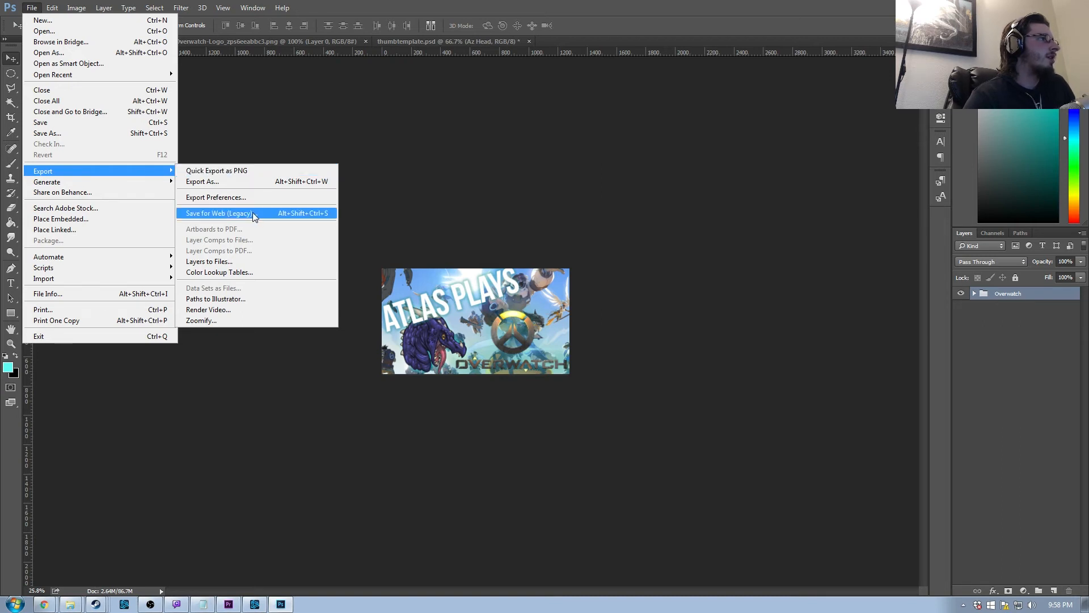
left_click(246, 174)
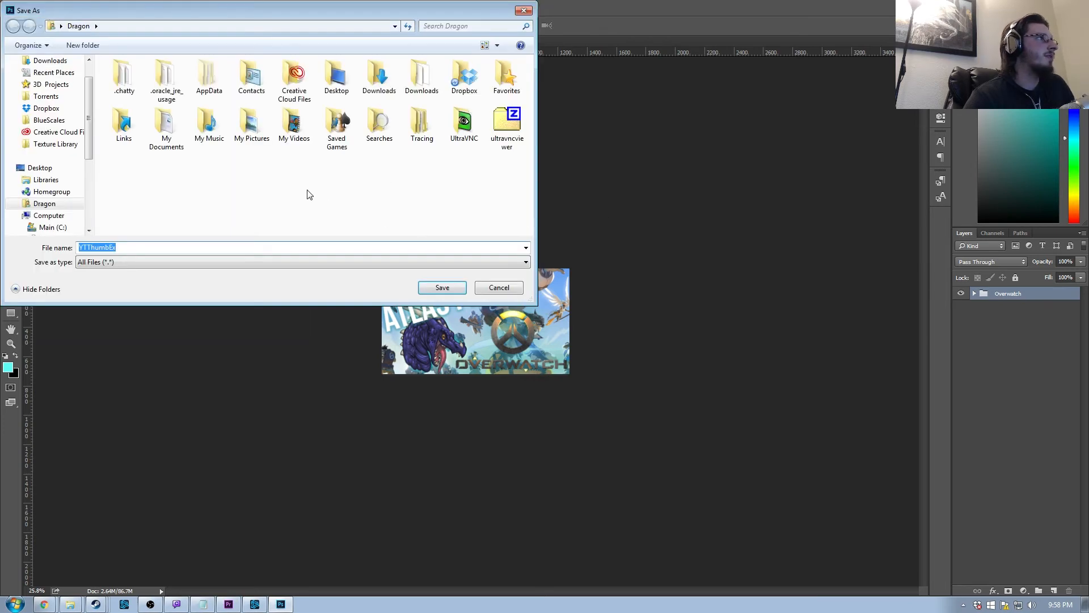
scroll(84, 104, "up", 1)
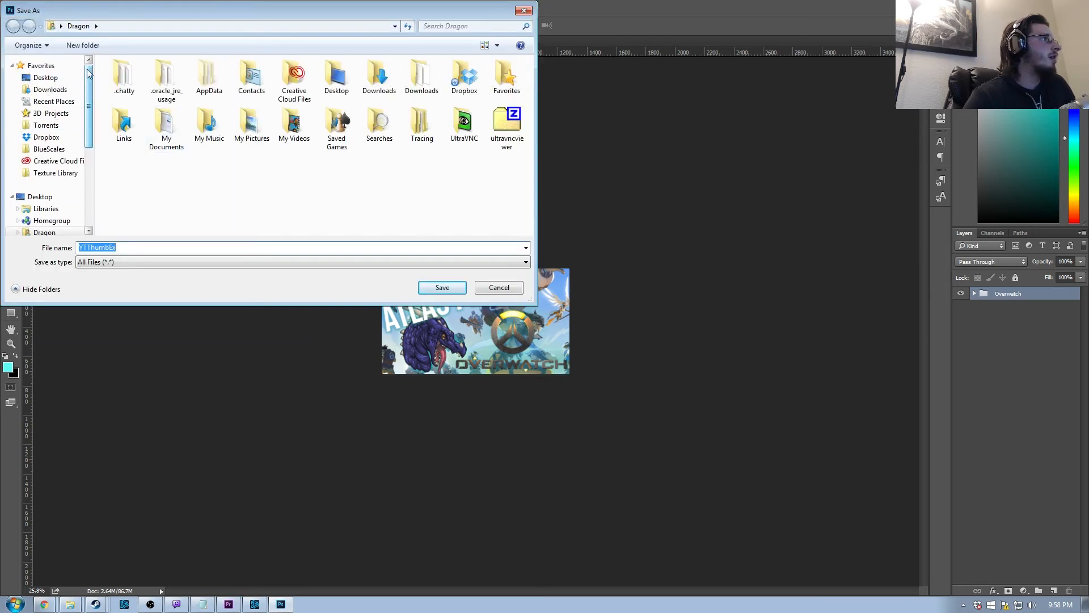
left_click(49, 150)
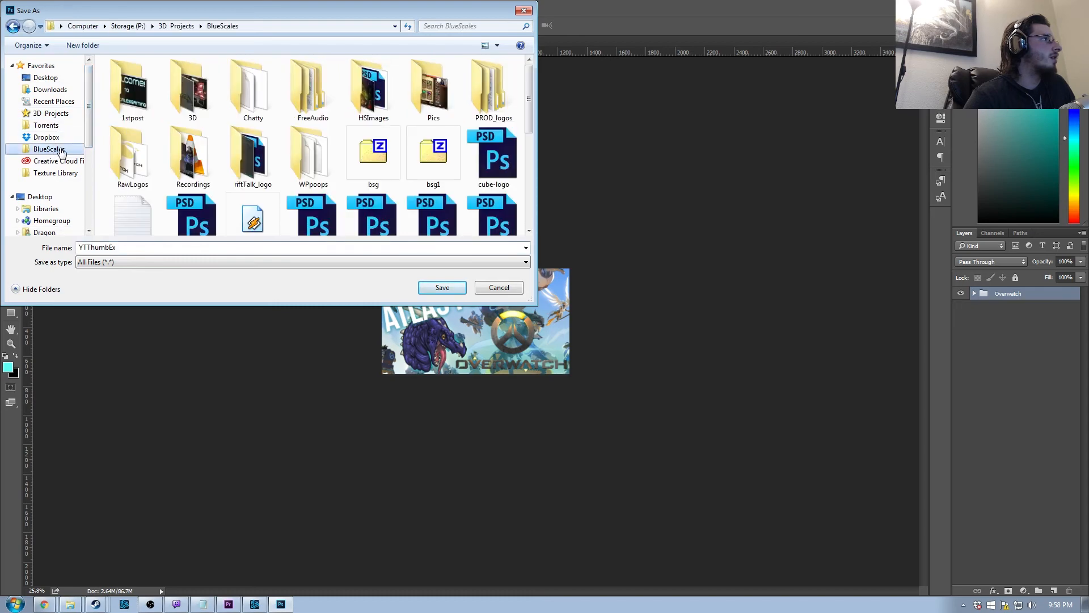
double_click(481, 99)
double_click(137, 94)
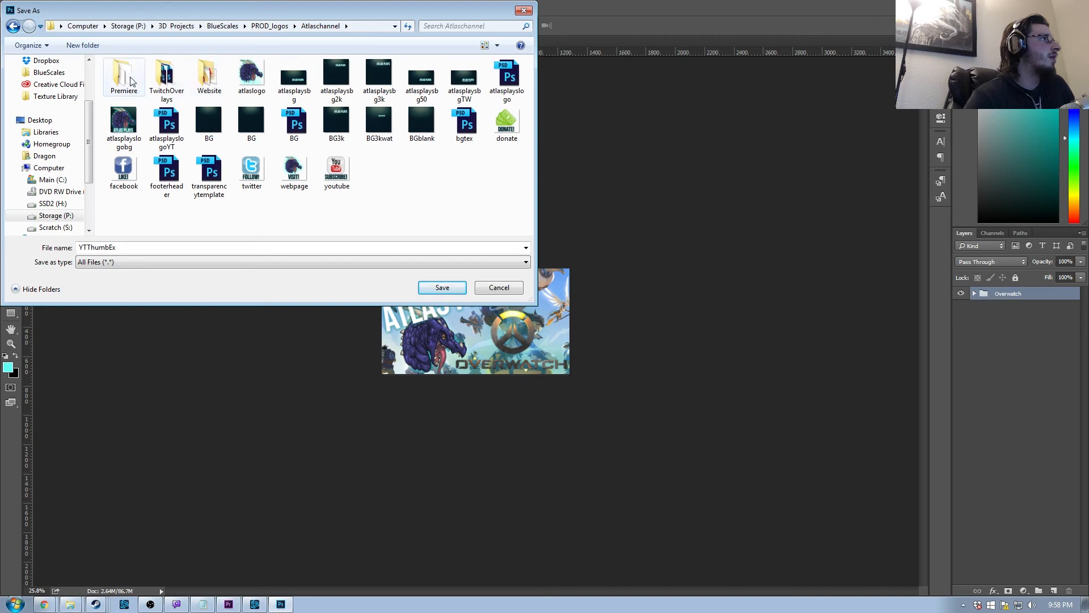
Create a folder named YTThumb inside Atlaschannel and open it as the export destination
left_click(104, 47)
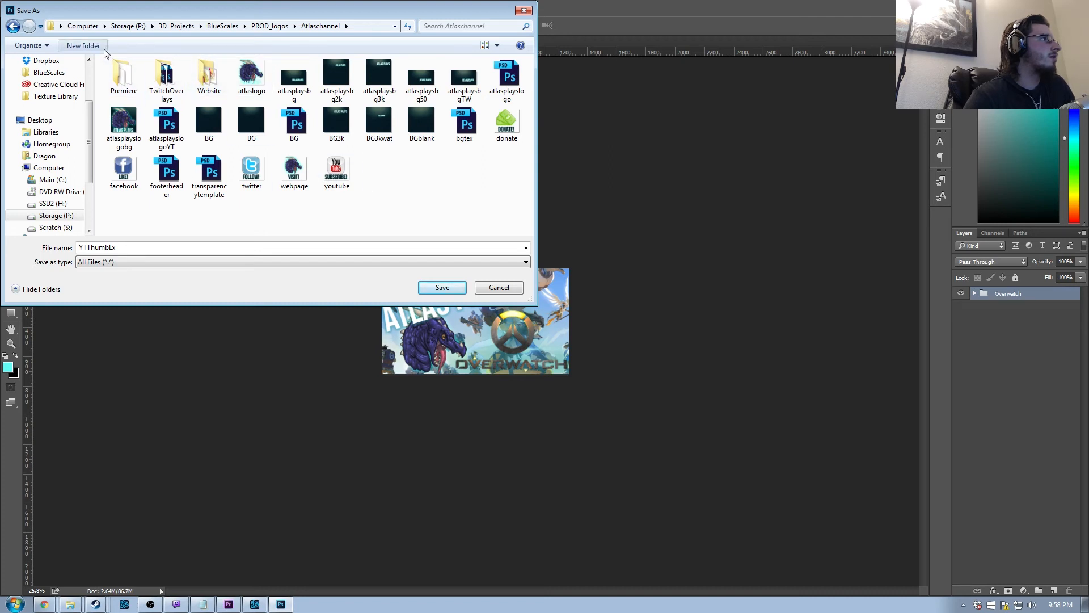
type("YTThumb")
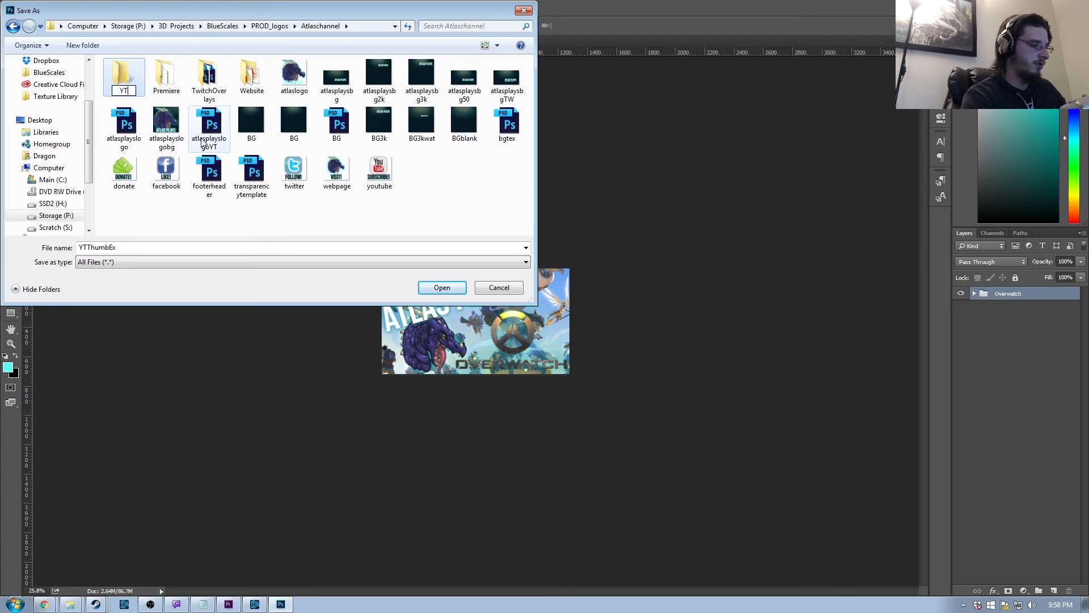
key("Return")
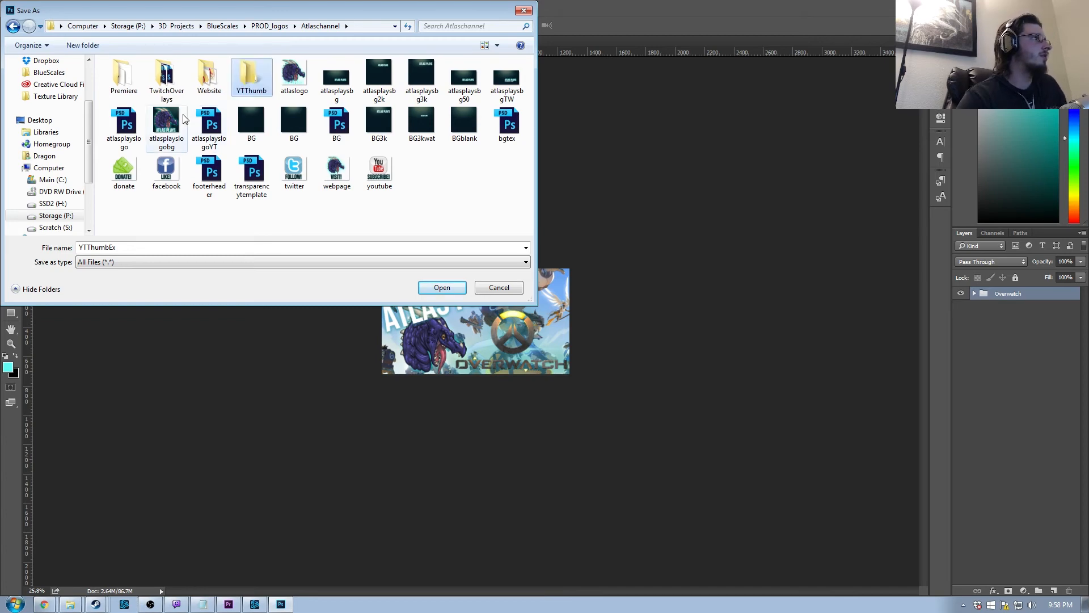
double_click(254, 71)
Name the exported image YT_Thumb_Overwatch and save it in the YTThumb folder
double_click(130, 246)
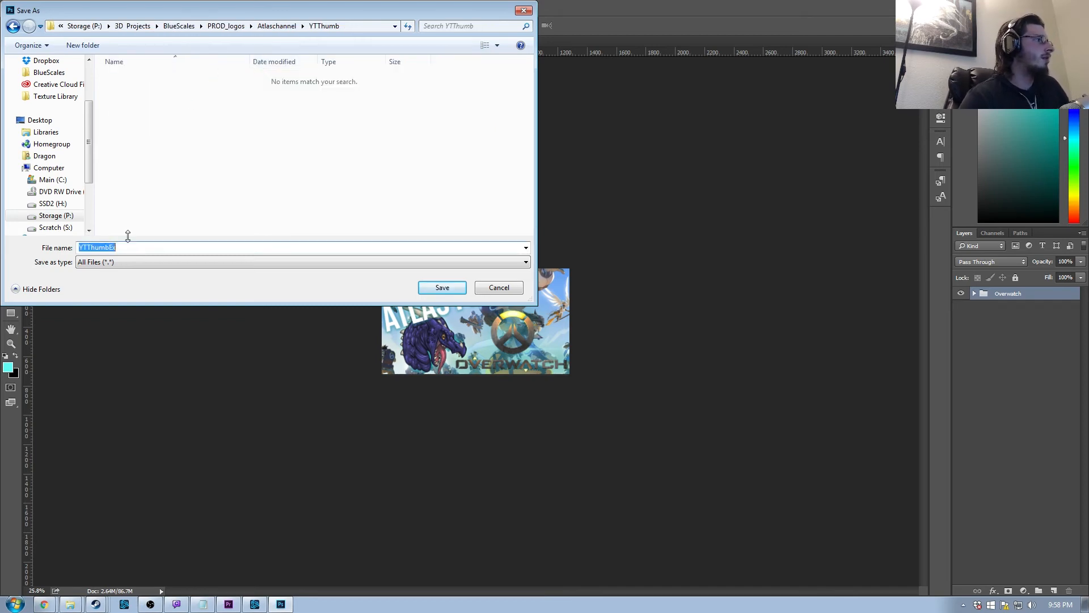
type("TY")
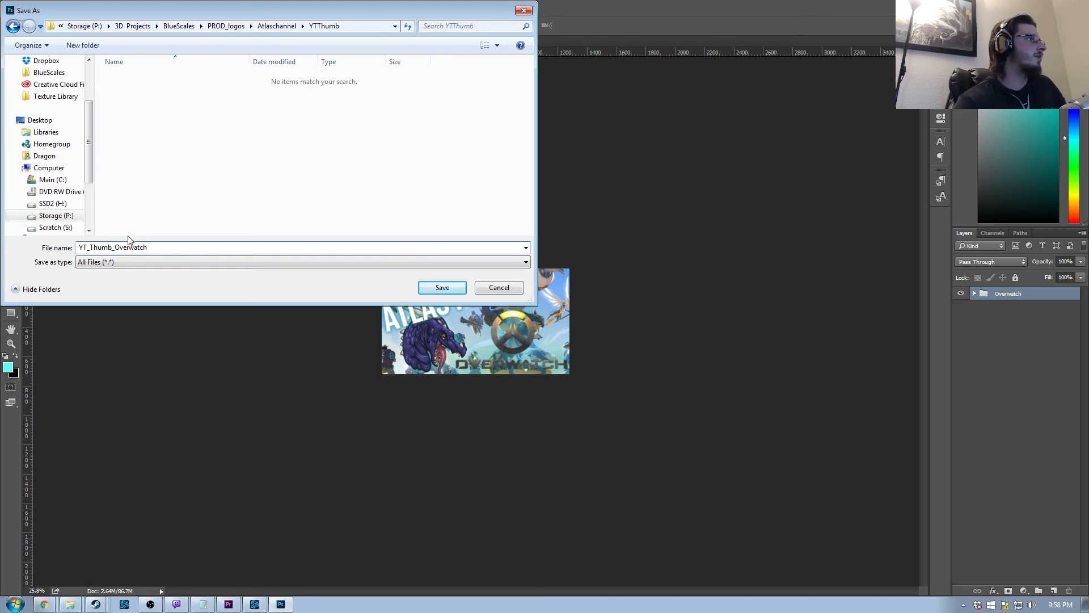
left_click_drag(164, 244, 124, 244)
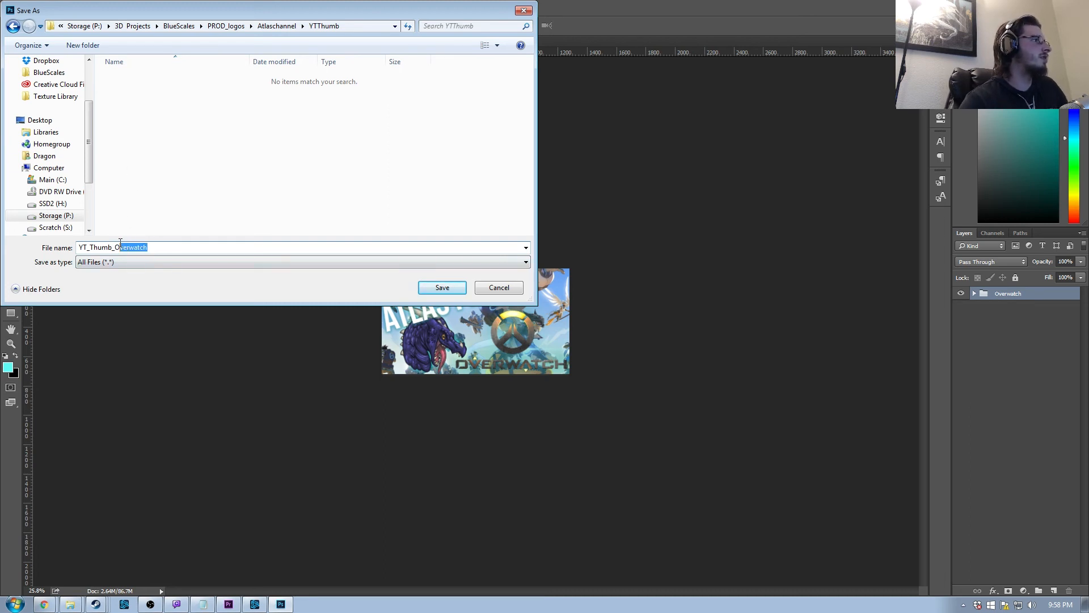
left_click(442, 287)
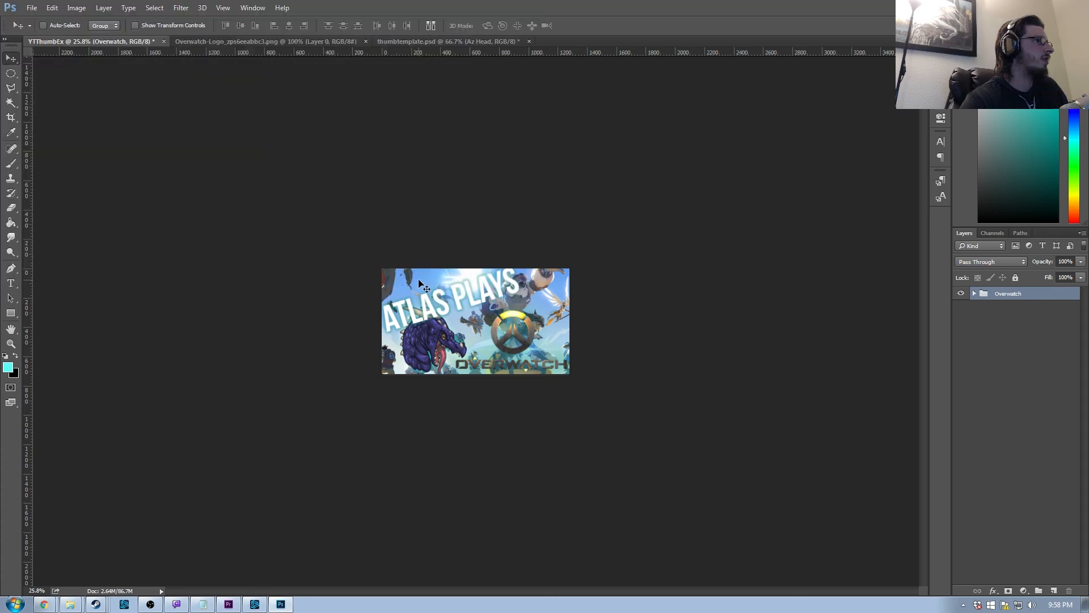
Open YT_Thumb_Overwatch from the YTThumb folder in Windows Photo Viewer, inspect the thumbnail, and close the viewer
left_click_drag(1088, 170, 231, 183)
double_click(232, 241)
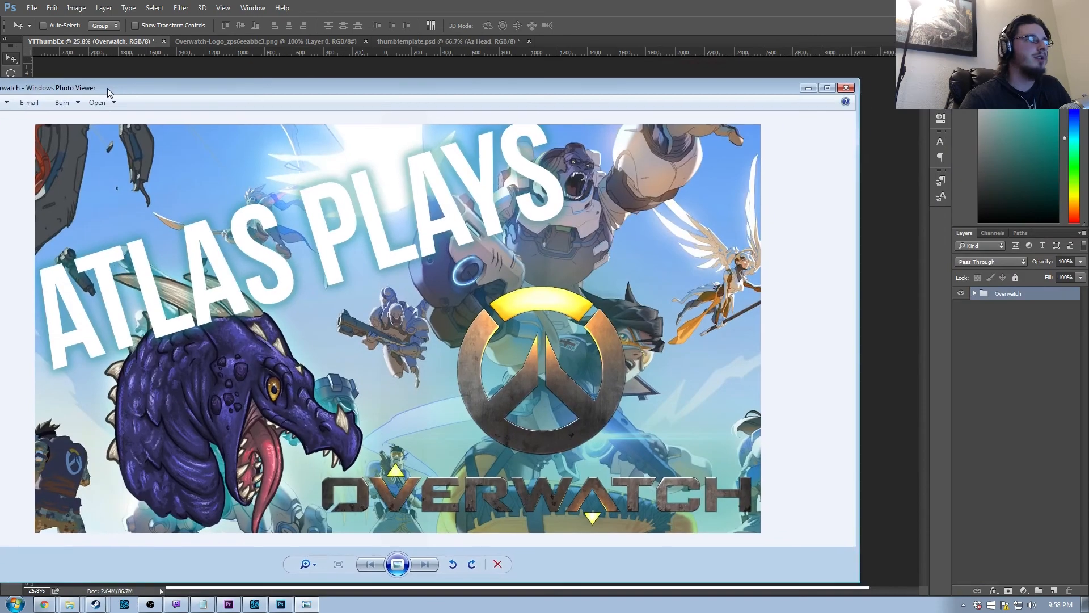
left_click_drag(107, 87, 271, 60)
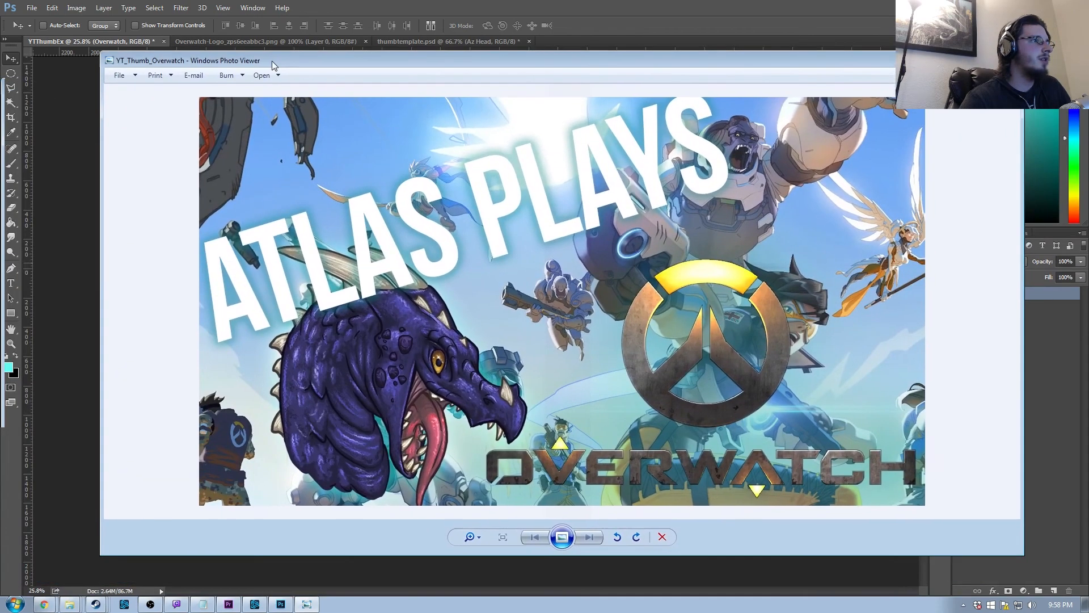
scroll(404, 321, "up", 3)
scroll(607, 376, "down", 3)
left_click(1011, 61)
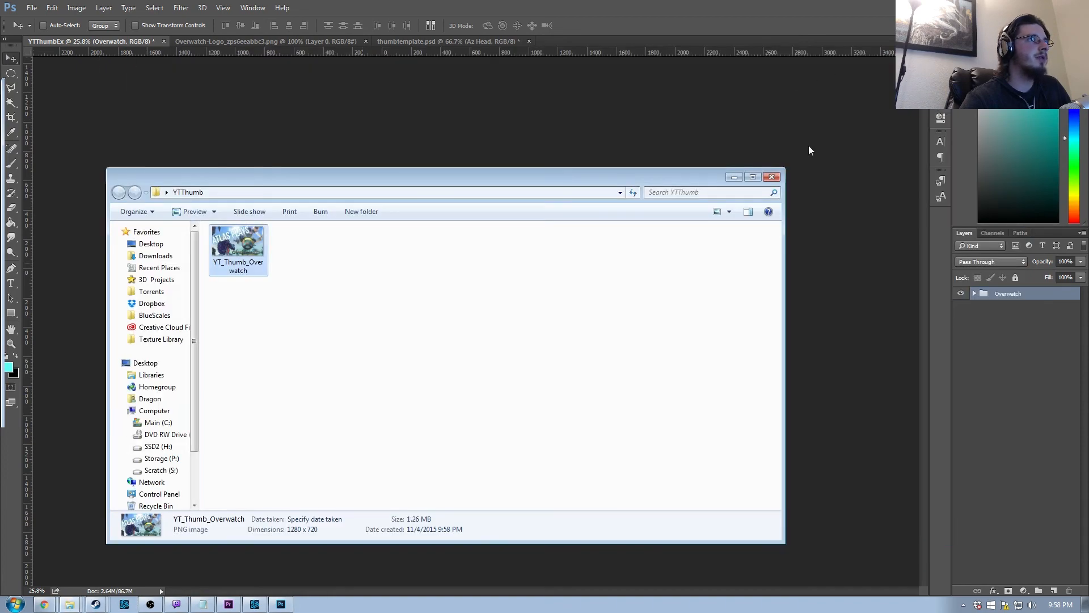